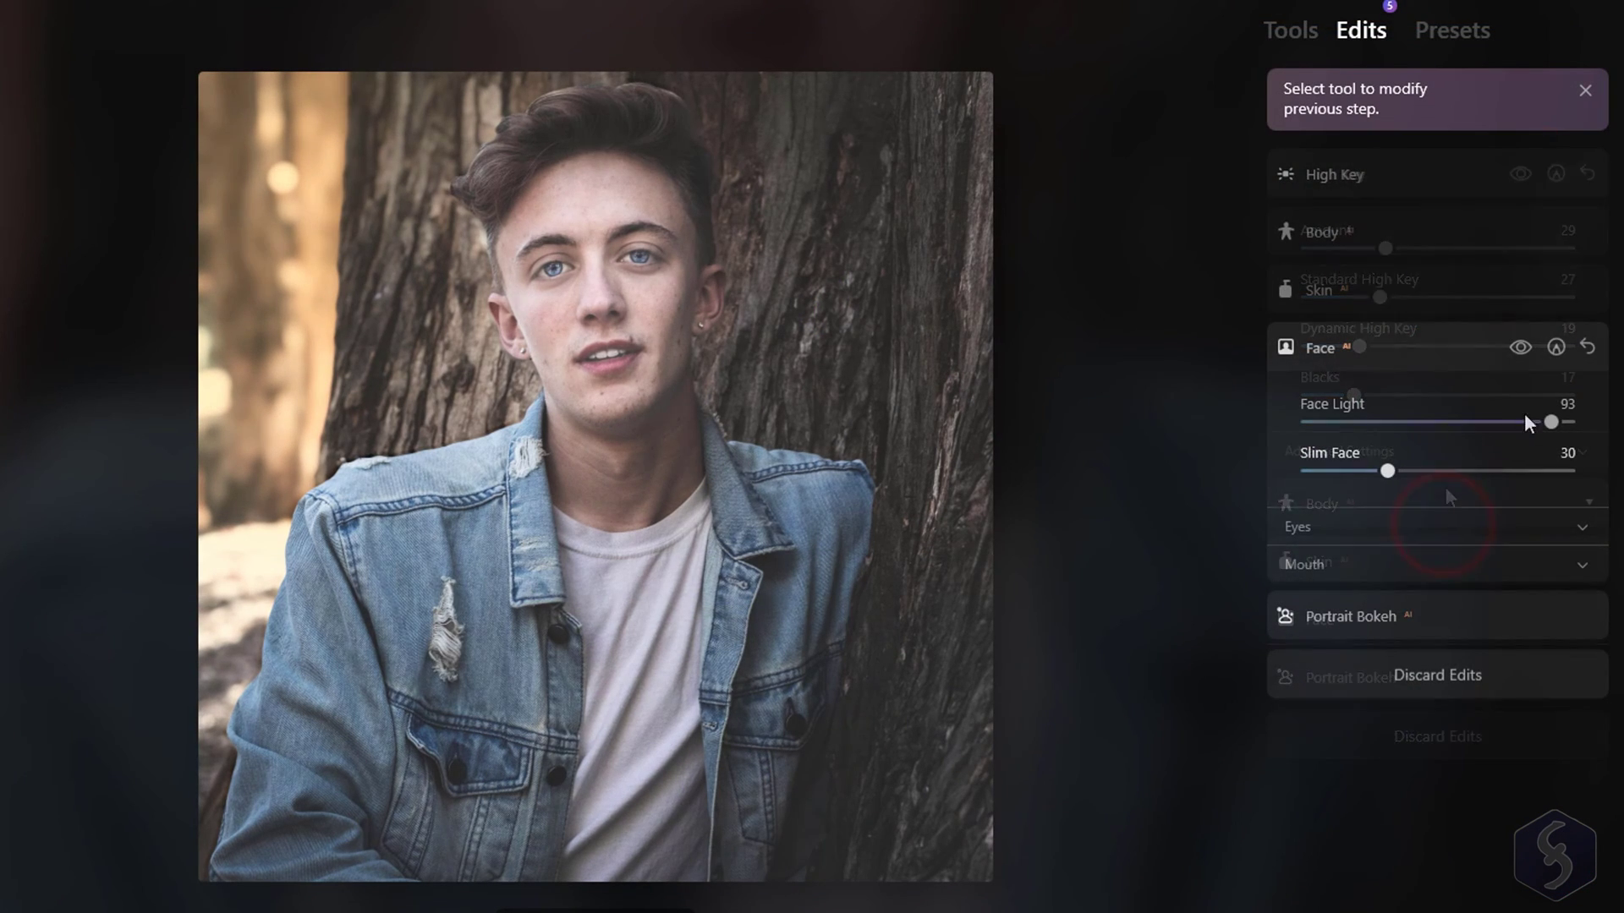
Toggle the Face and Portrait Bokeh adjustments off and on to compare the portrait
left_click(1522, 345)
left_click(1522, 345)
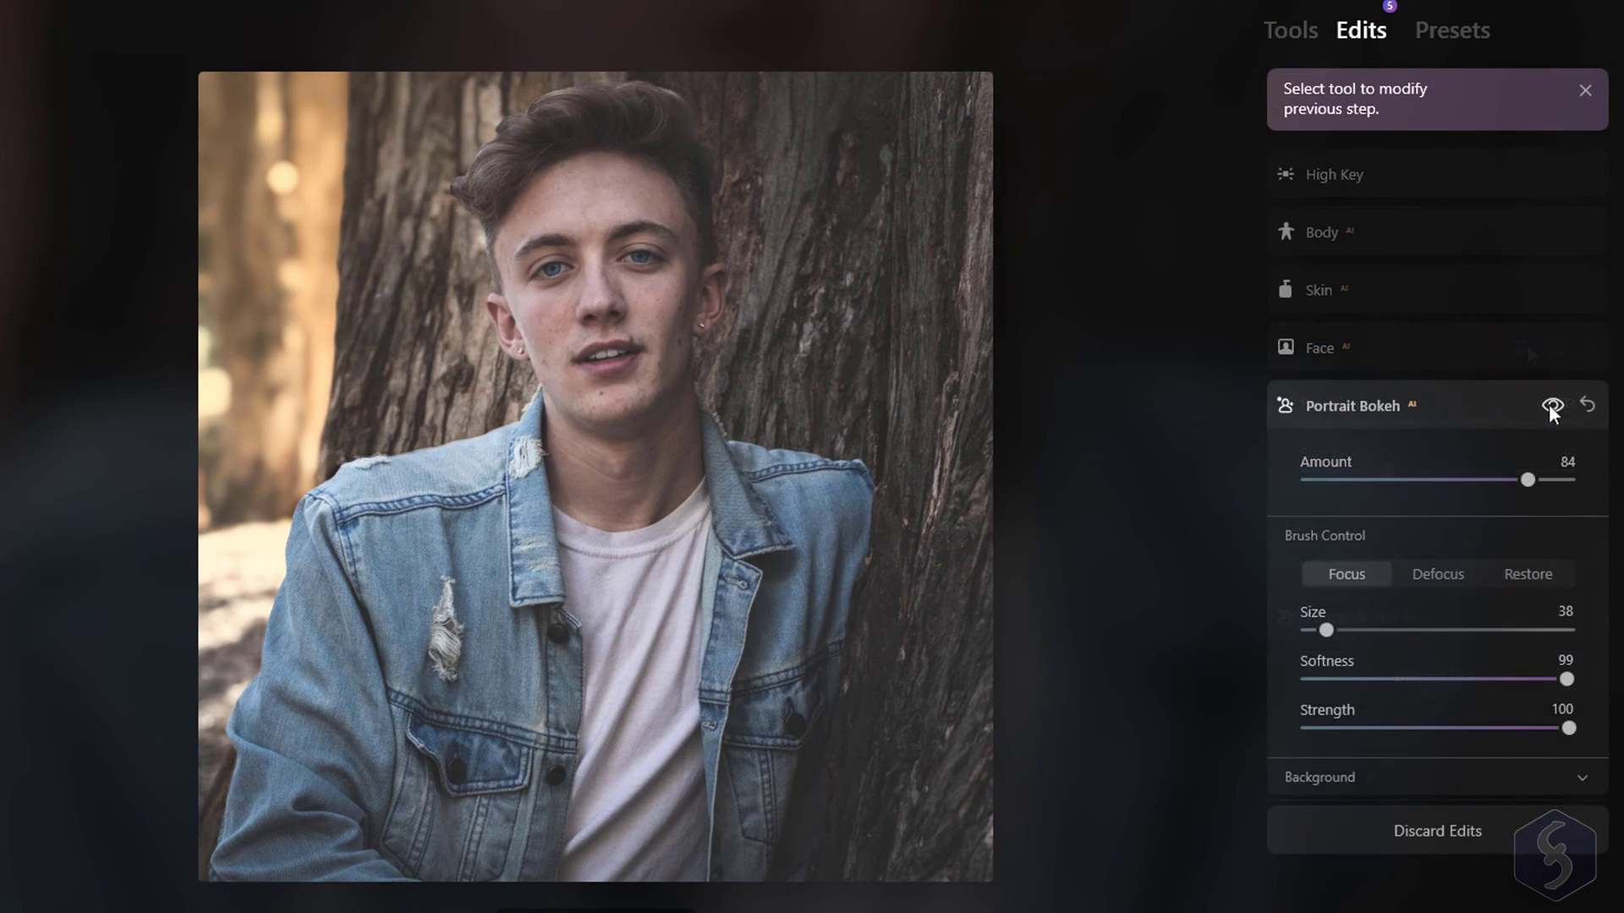
left_click(1552, 406)
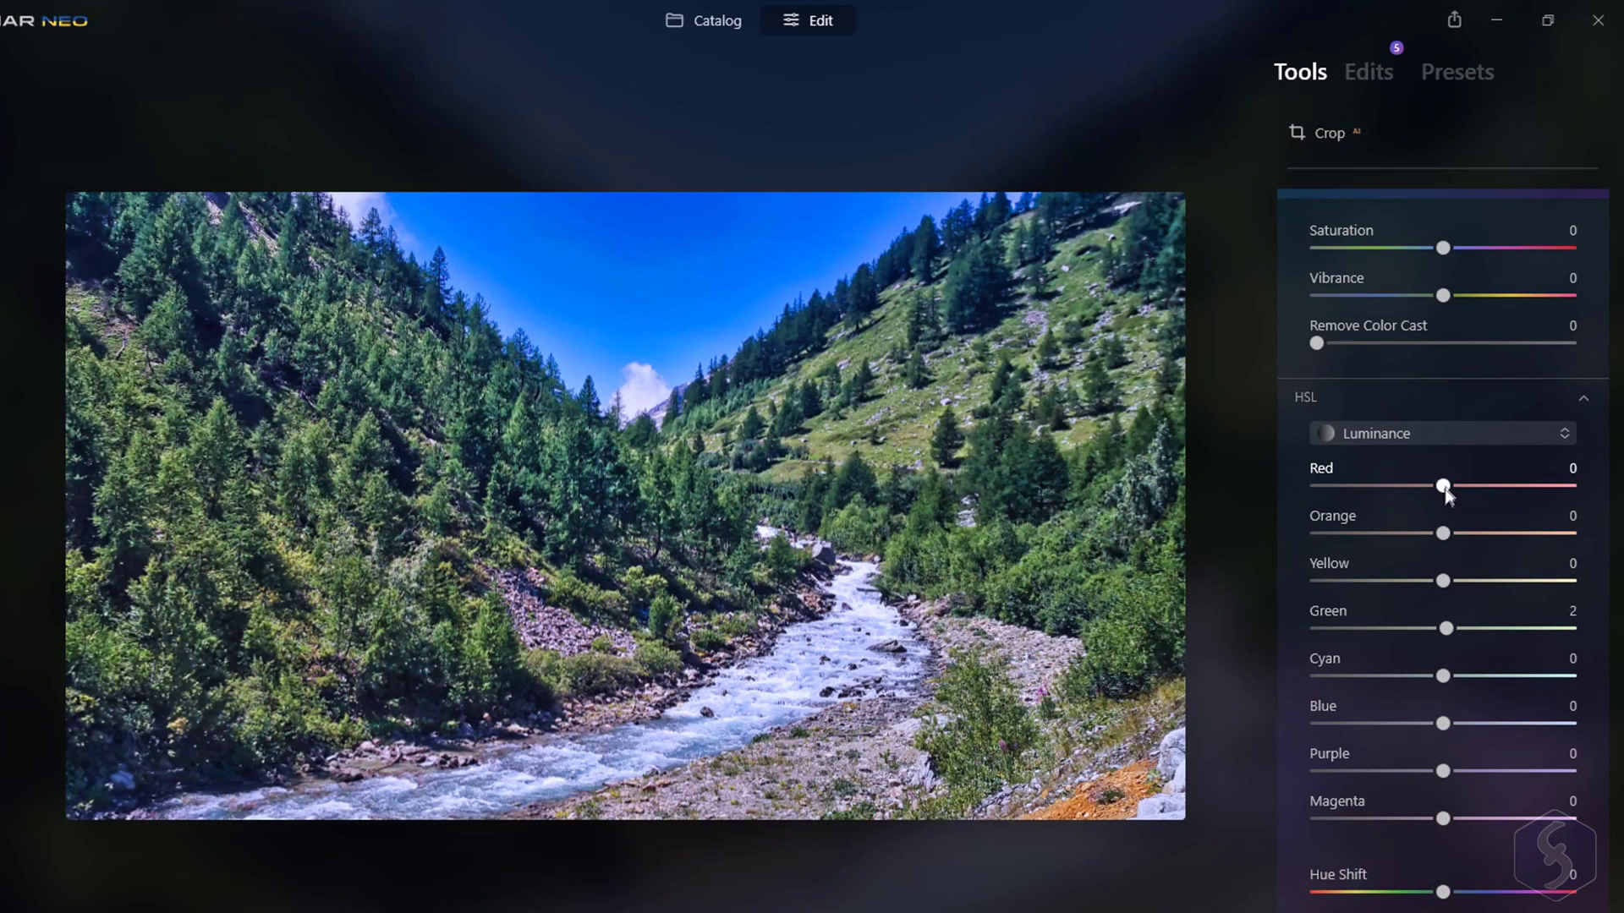
Set red luminance to -21, yellow luminance to 35, and sun rays Overall Look to 64
left_click_drag(1442, 485, 1383, 534)
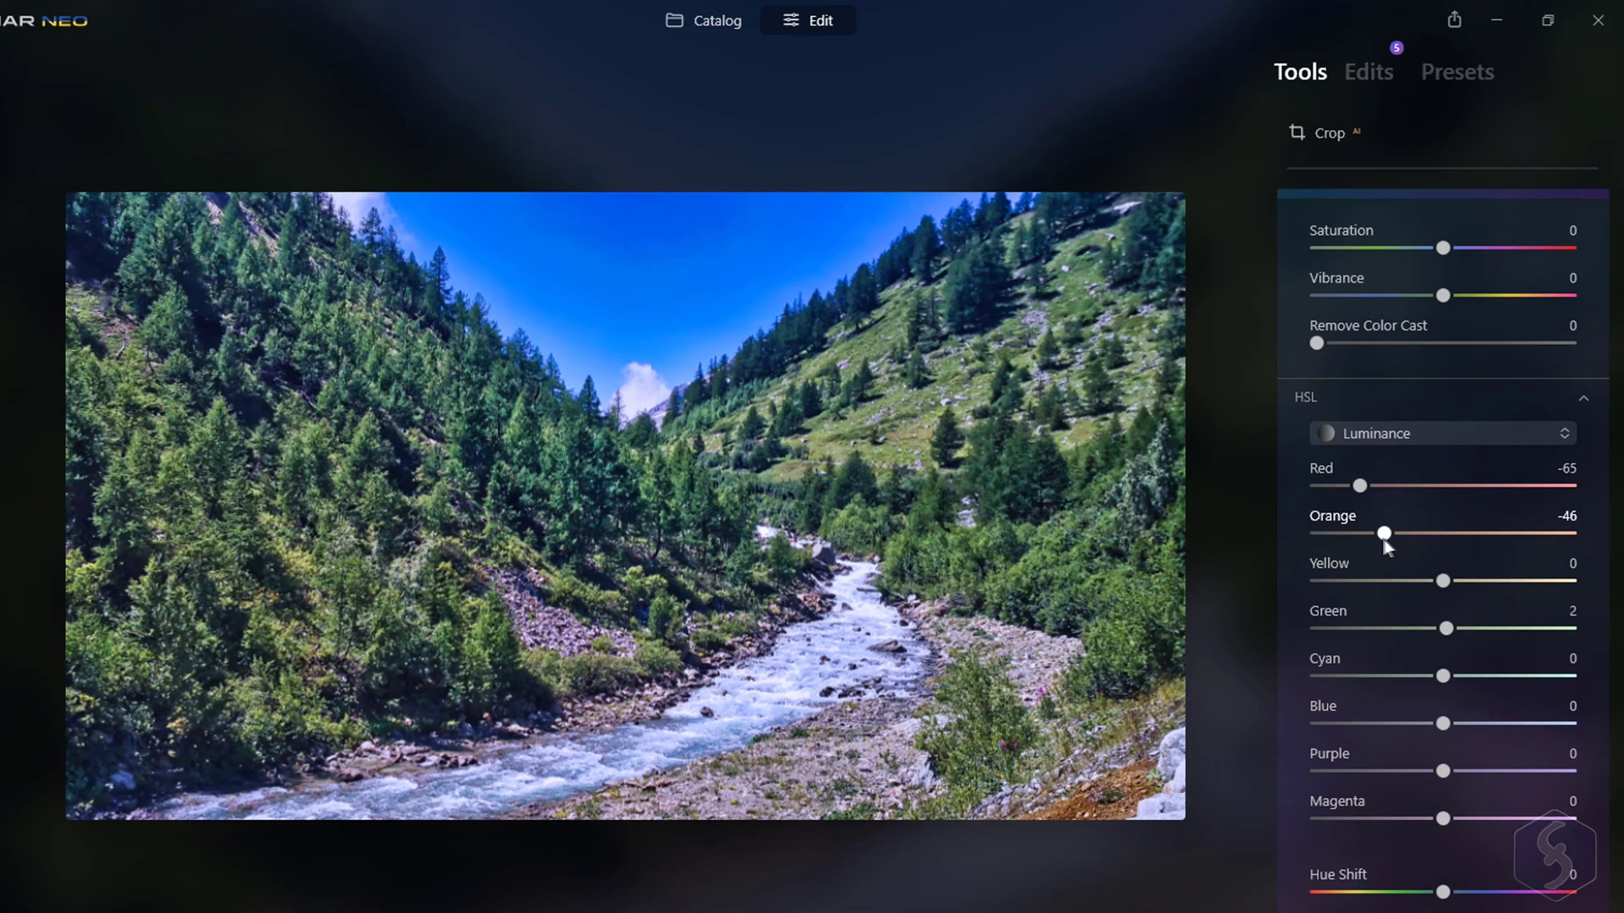
mouse_move(1511, 591)
left_mouse_down()
mouse_move(1403, 581)
mouse_move(1541, 585)
mouse_move(1484, 585)
left_mouse_up()
mouse_move(1442, 676)
left_mouse_down()
mouse_move(1505, 675)
mouse_move(1328, 668)
mouse_move(1489, 675)
mouse_move(1397, 674)
mouse_move(1431, 675)
left_mouse_up()
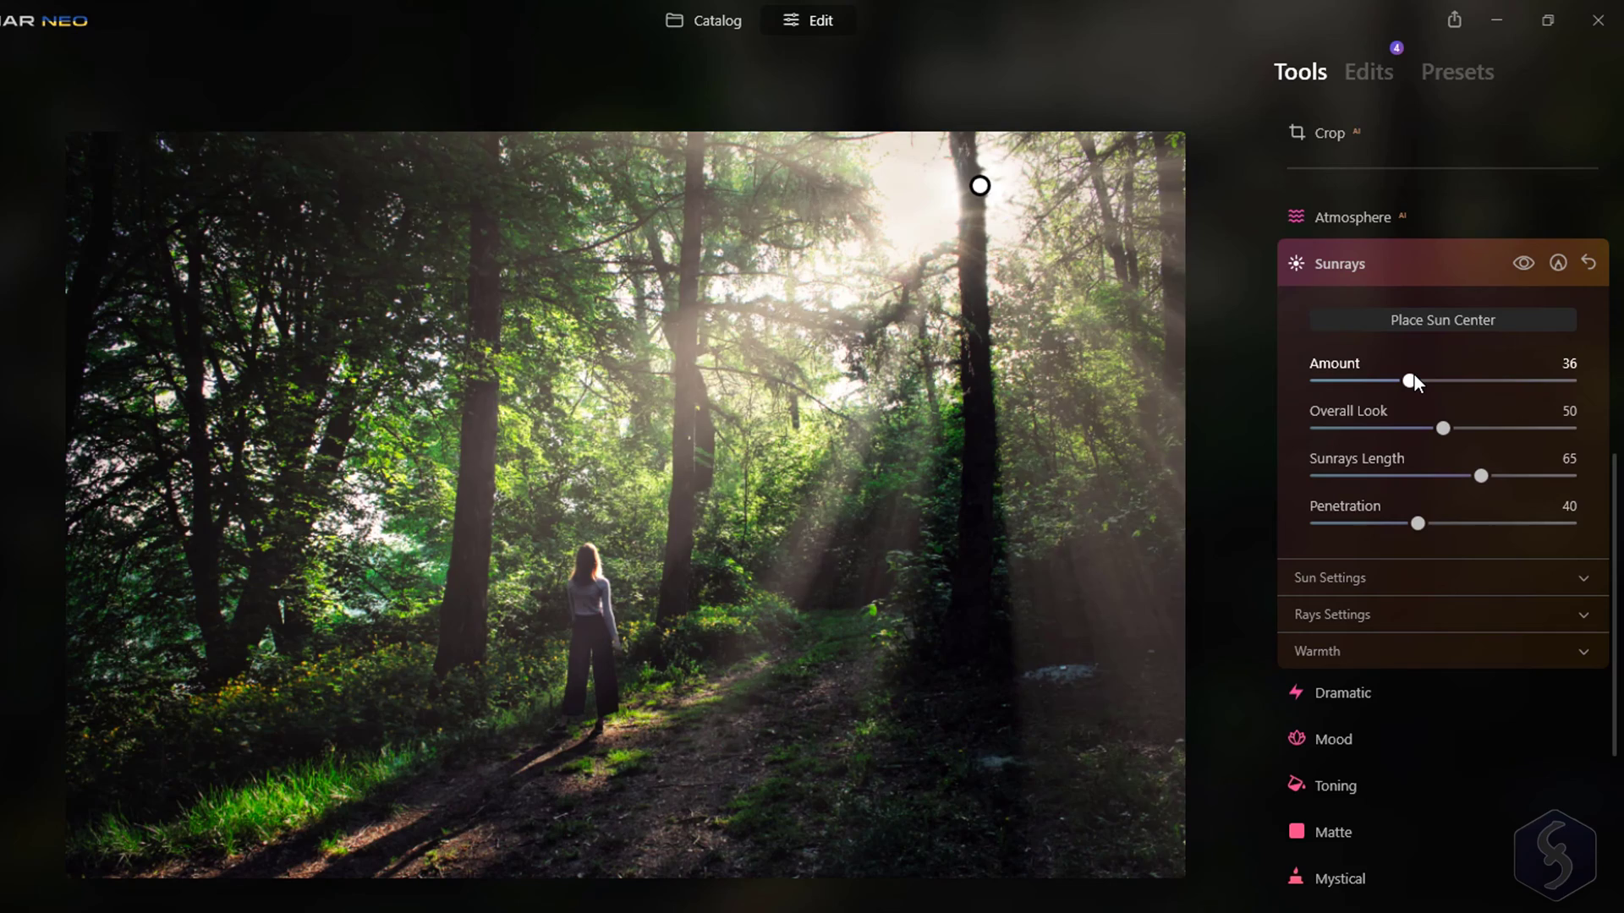
left_click_drag(1443, 428, 1508, 524)
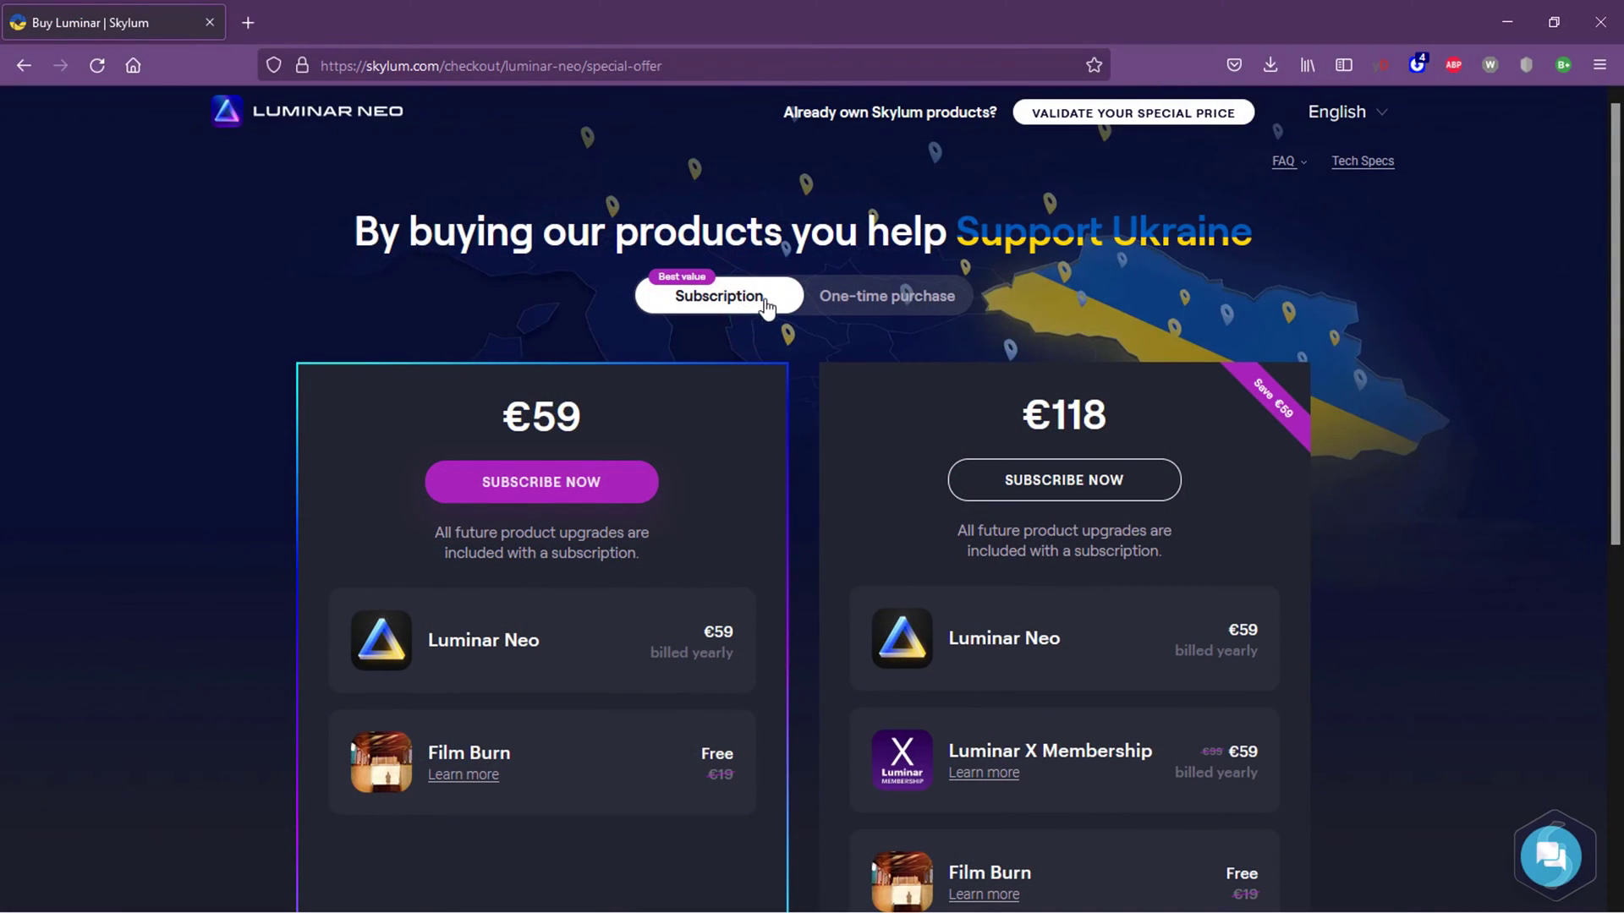
Show the €79 and €138 one-time purchase prices and Luminar Neo's system requirements
left_click(903, 303)
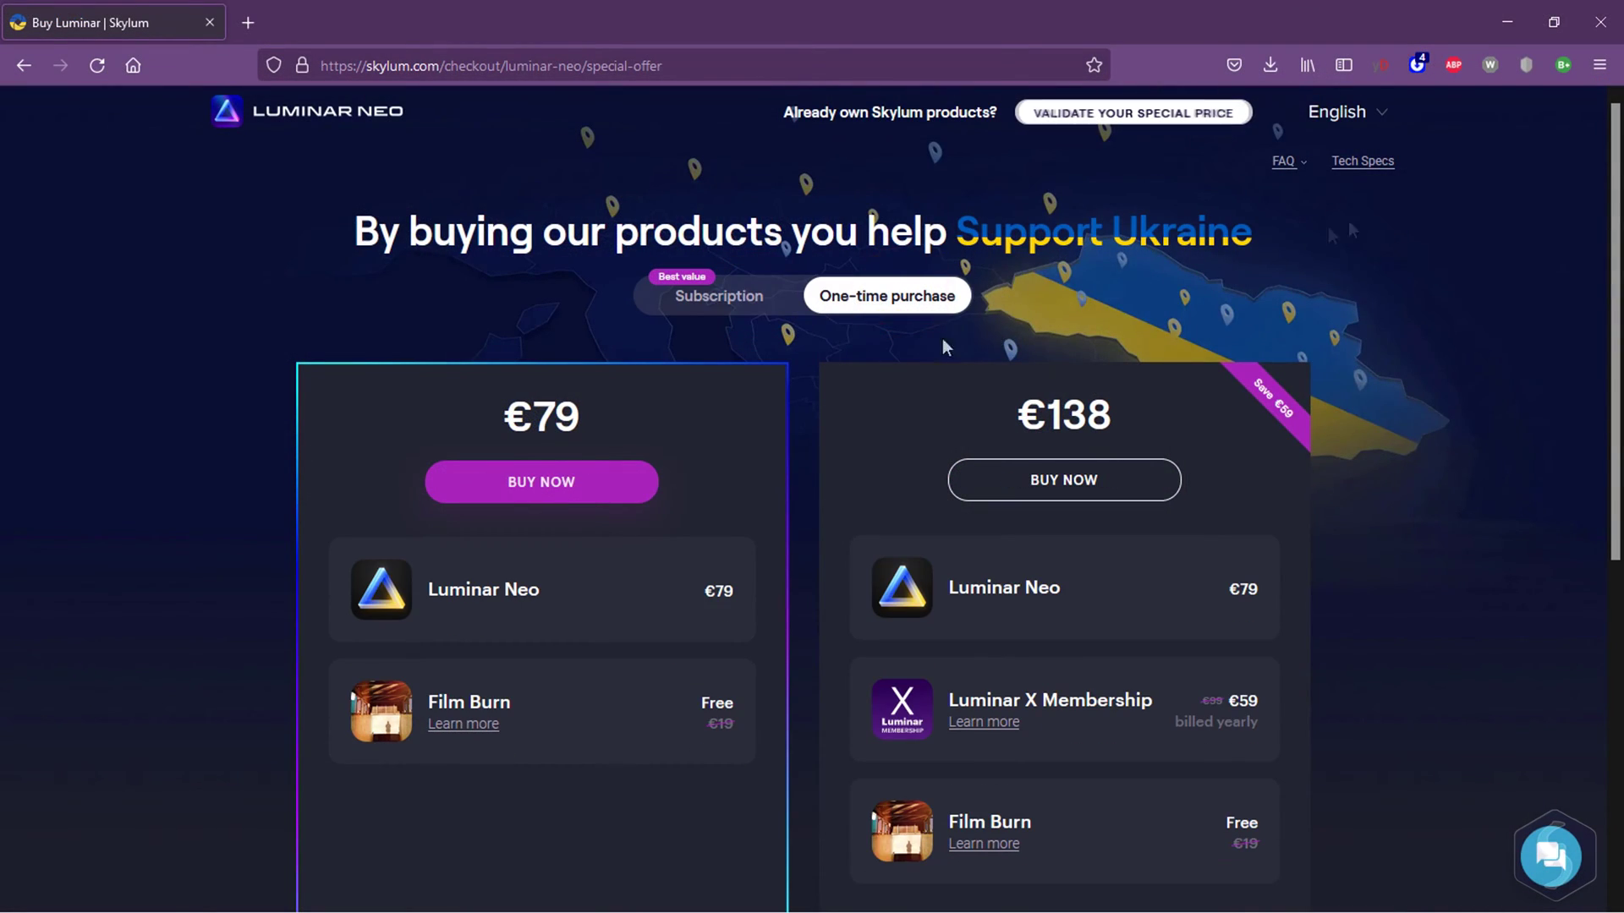
left_click(1369, 163)
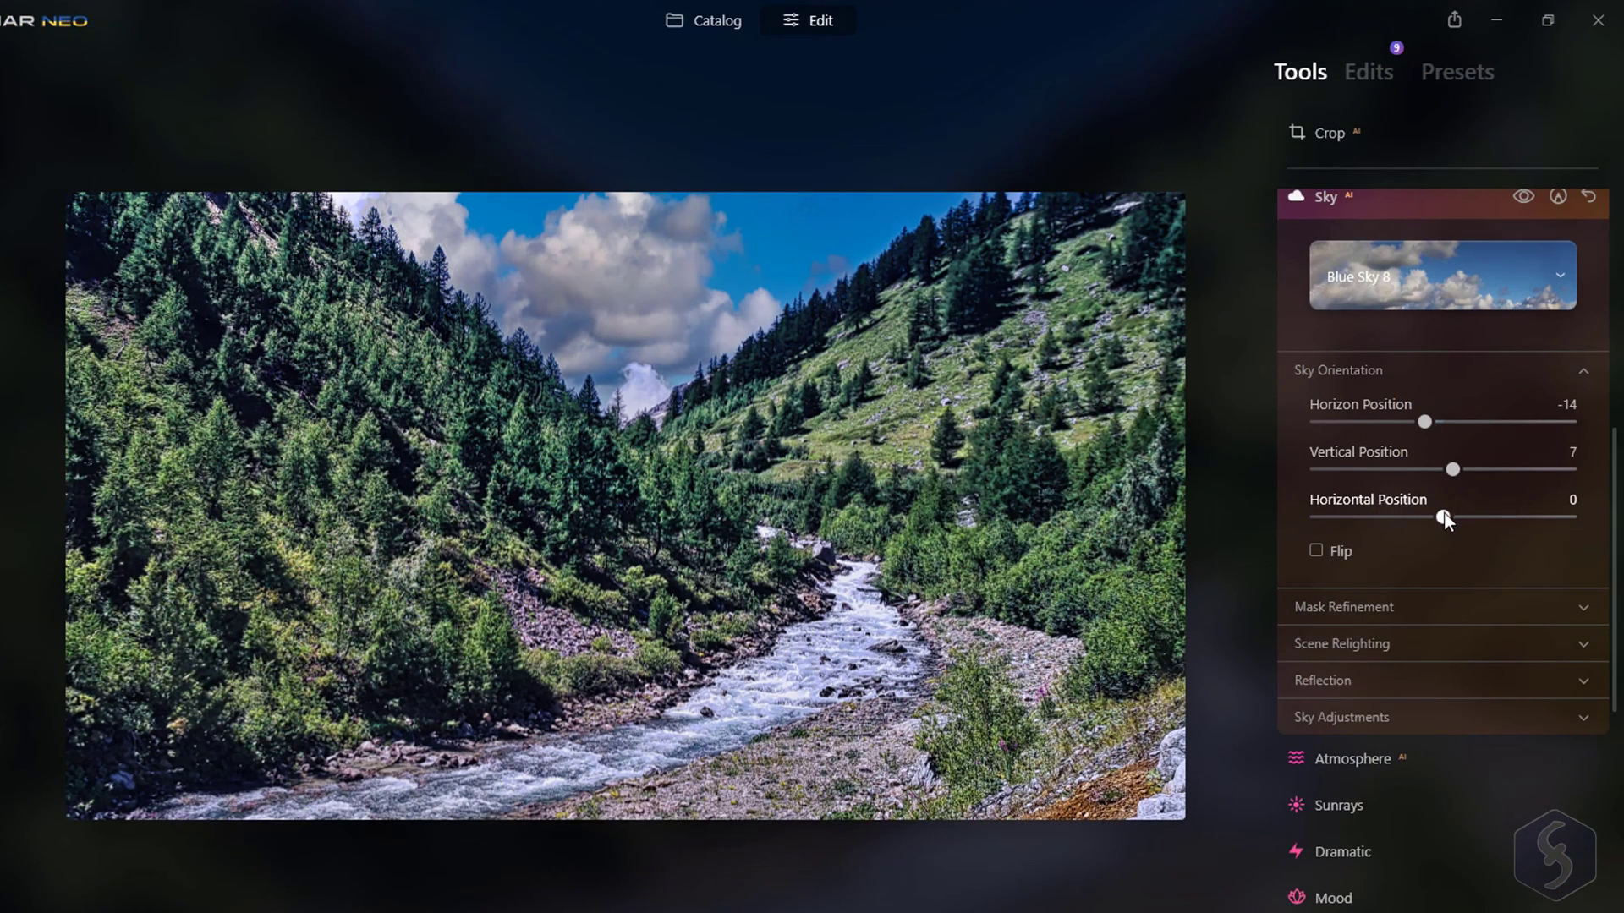
mouse_move(1443, 516)
left_mouse_down()
mouse_move(1405, 515)
mouse_move(1427, 510)
left_mouse_up()
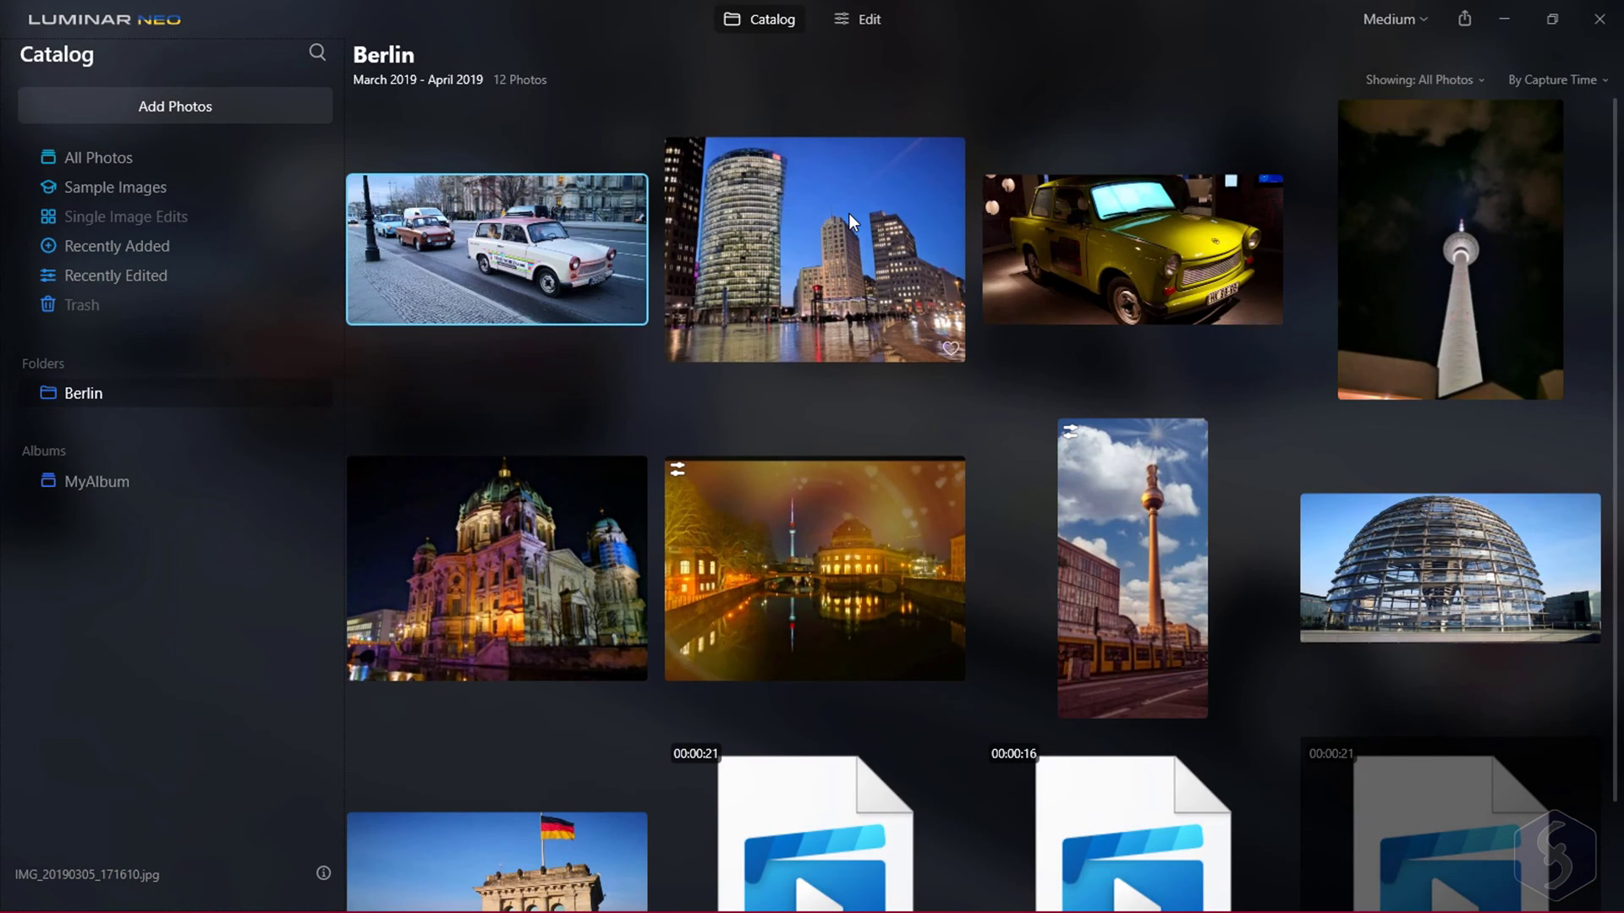
Select the Potsdamer Platz night photo in the Berlin folder
left_click(849, 213)
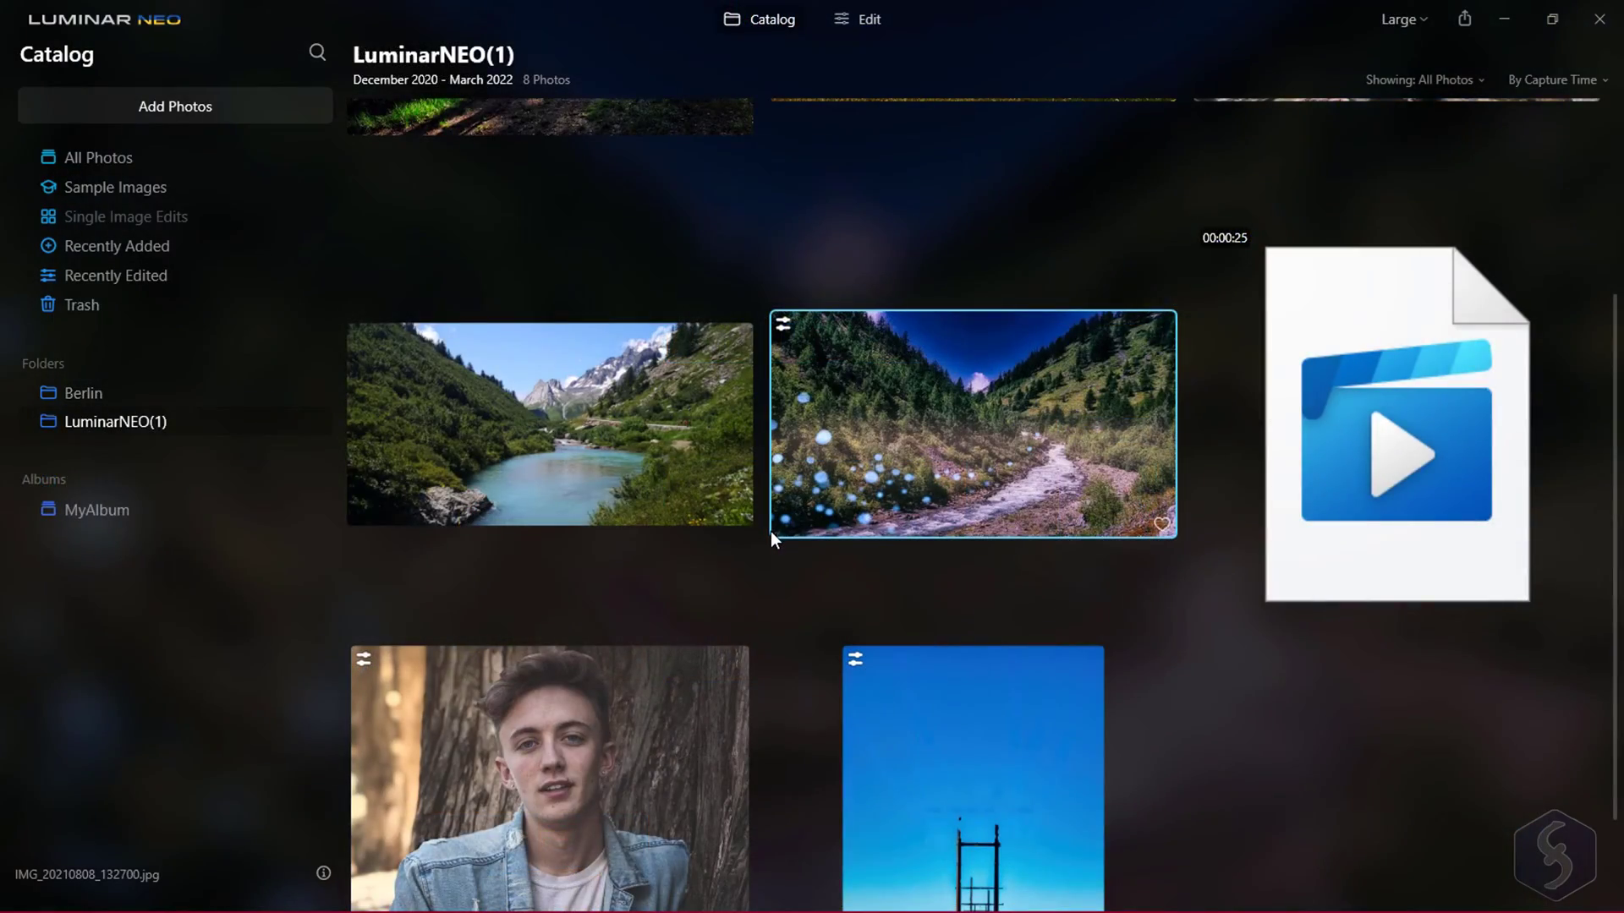
scroll(772, 534, "down", 1)
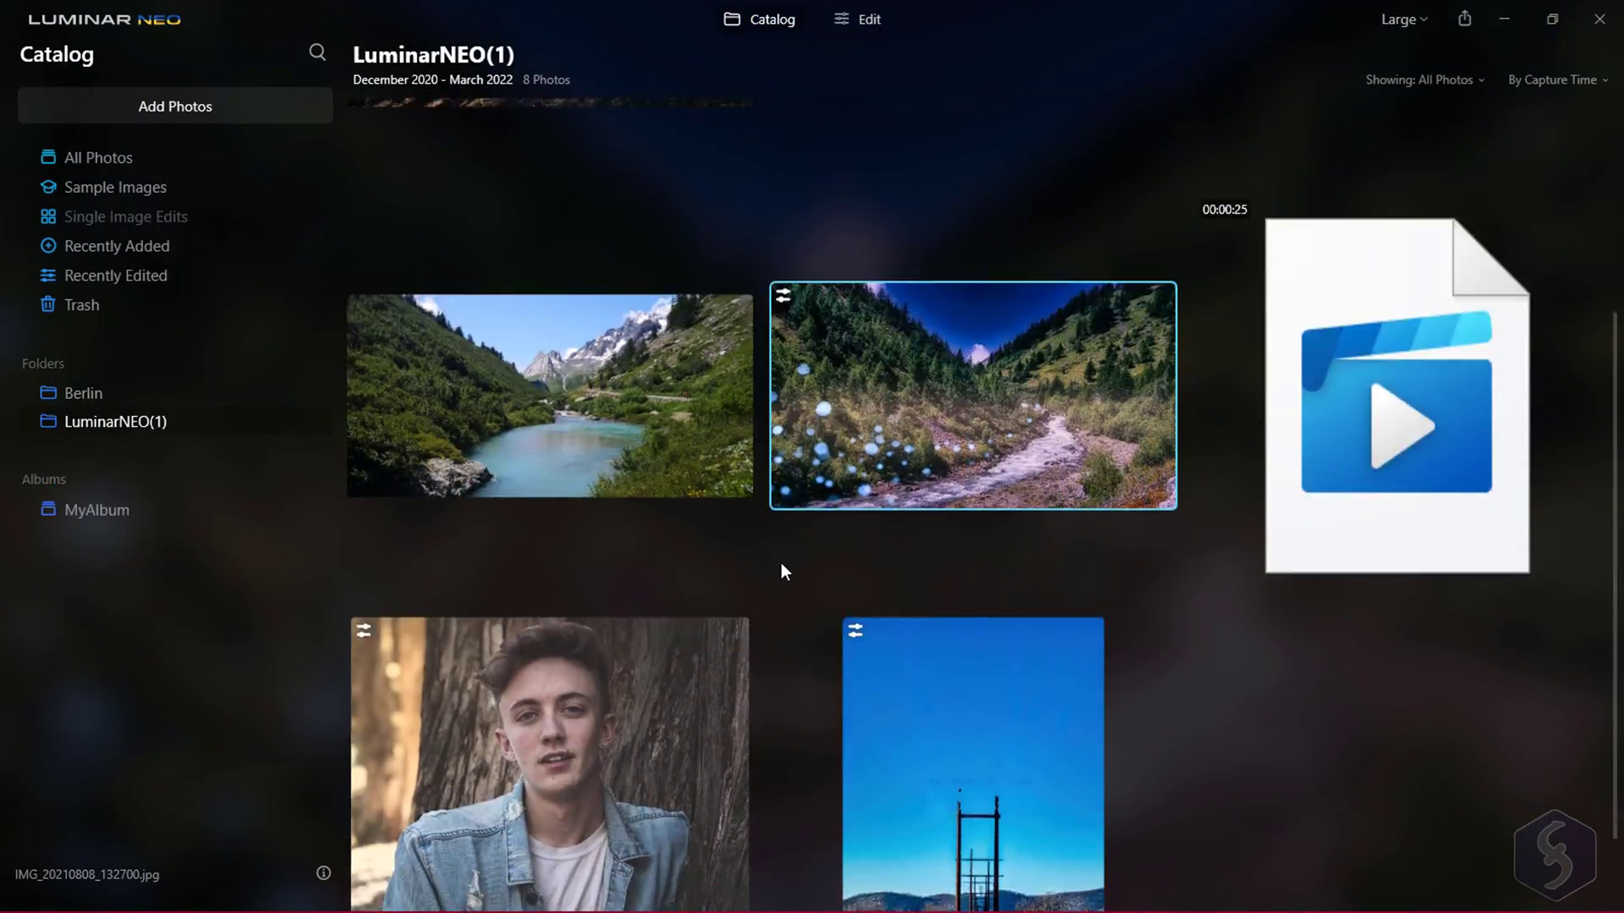
scroll(779, 571, "up", 4)
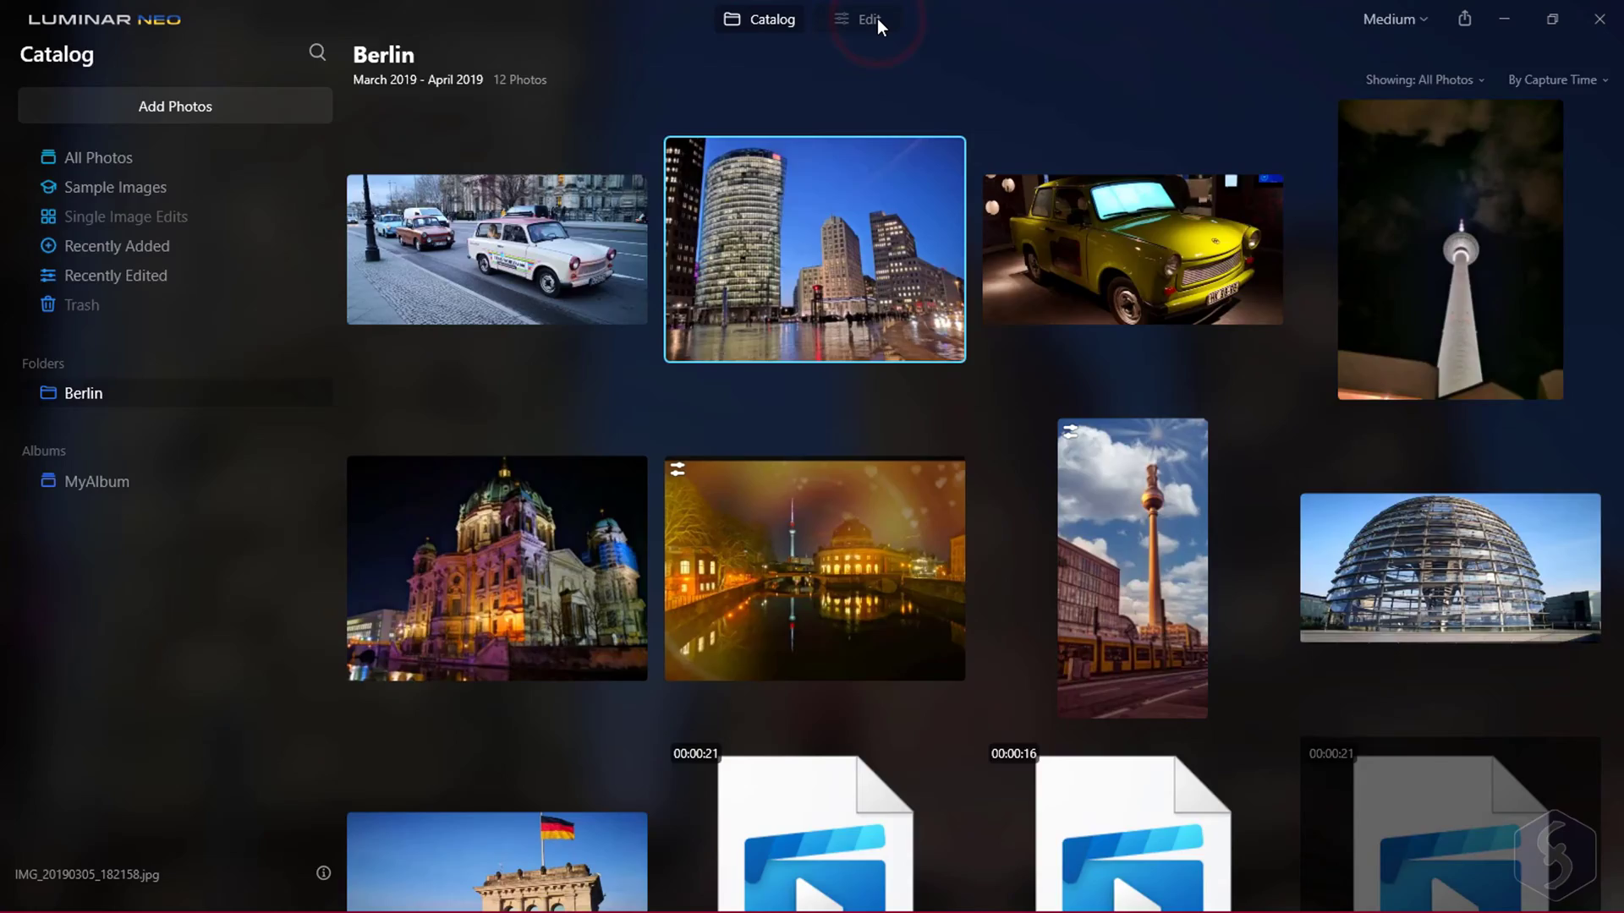
Open the photo in Edit and look through its Edits, Presets and Tools panels
left_click(871, 19)
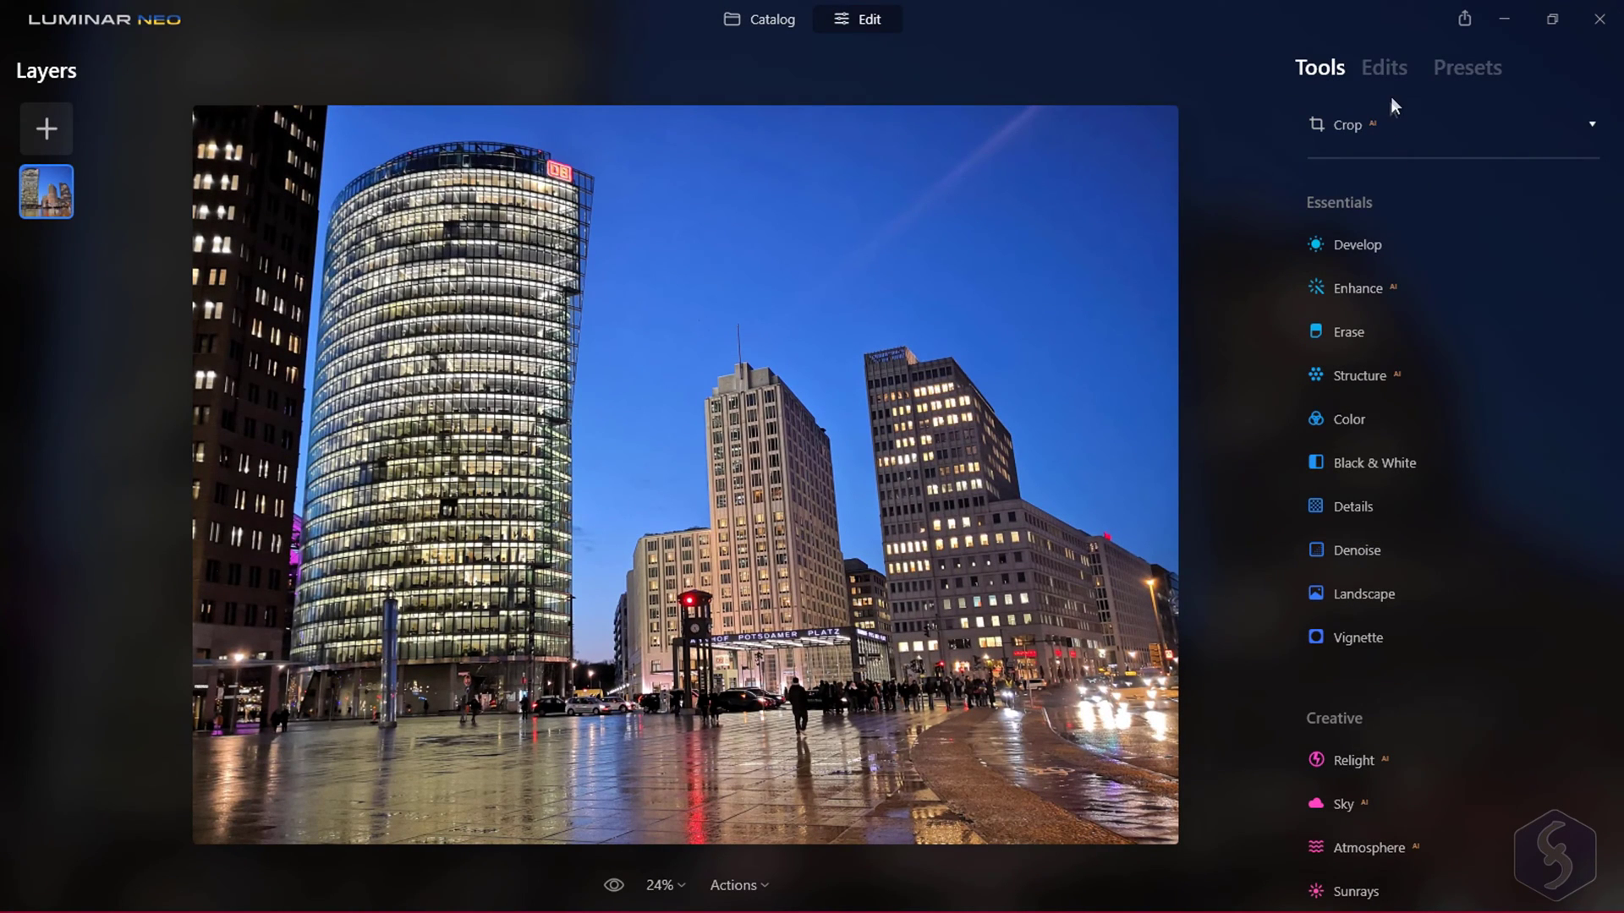
left_click(1393, 73)
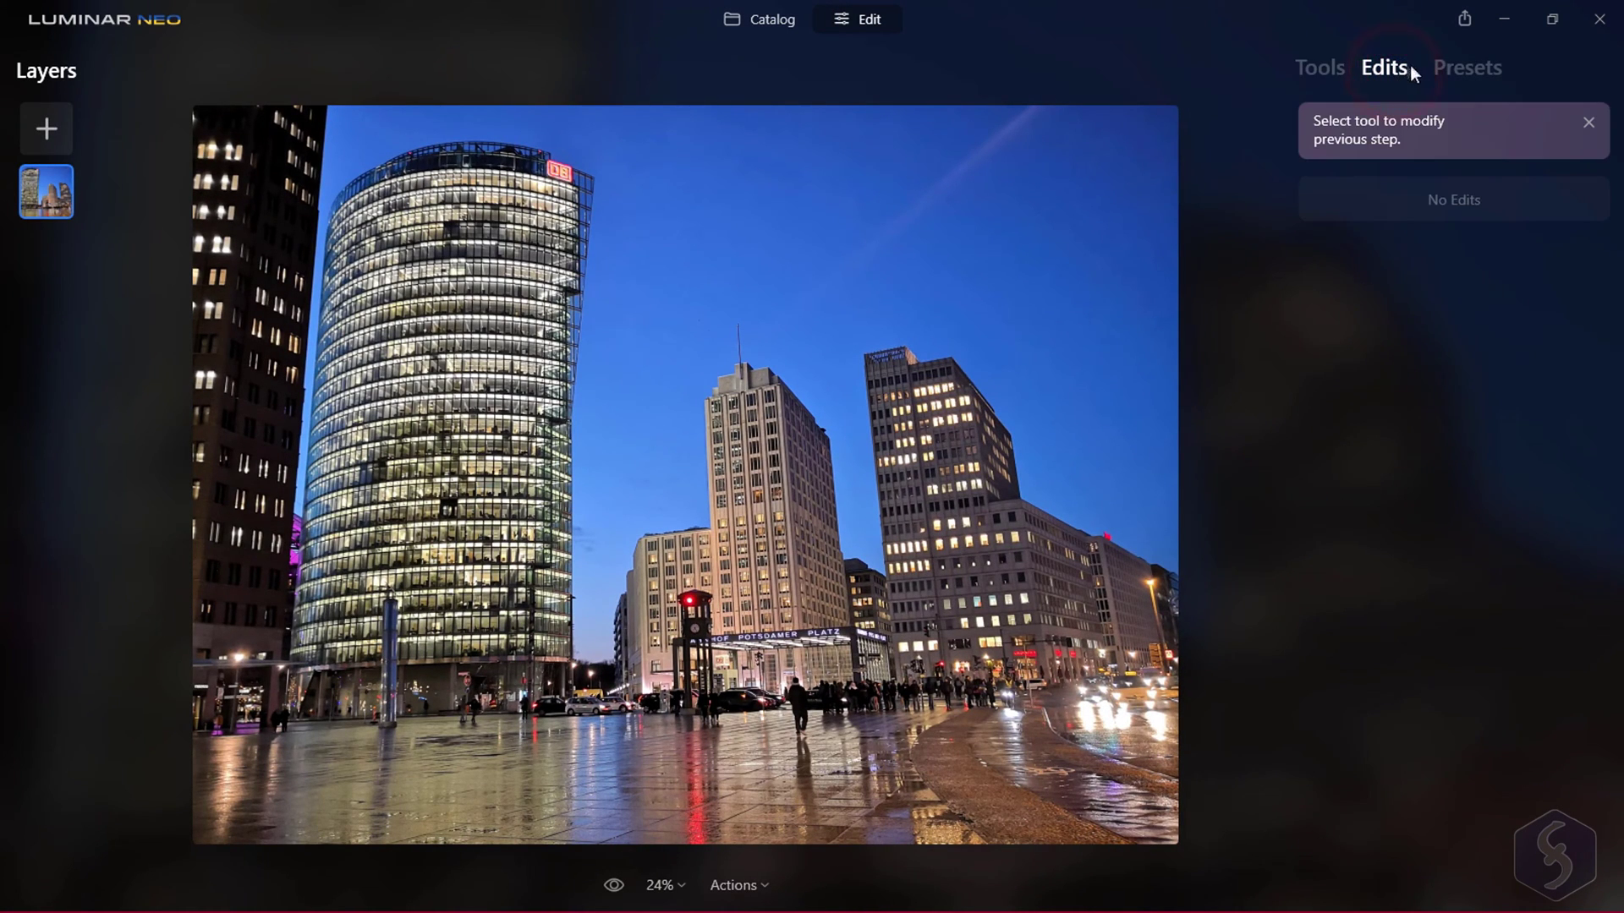
left_click(1463, 66)
left_click(1321, 68)
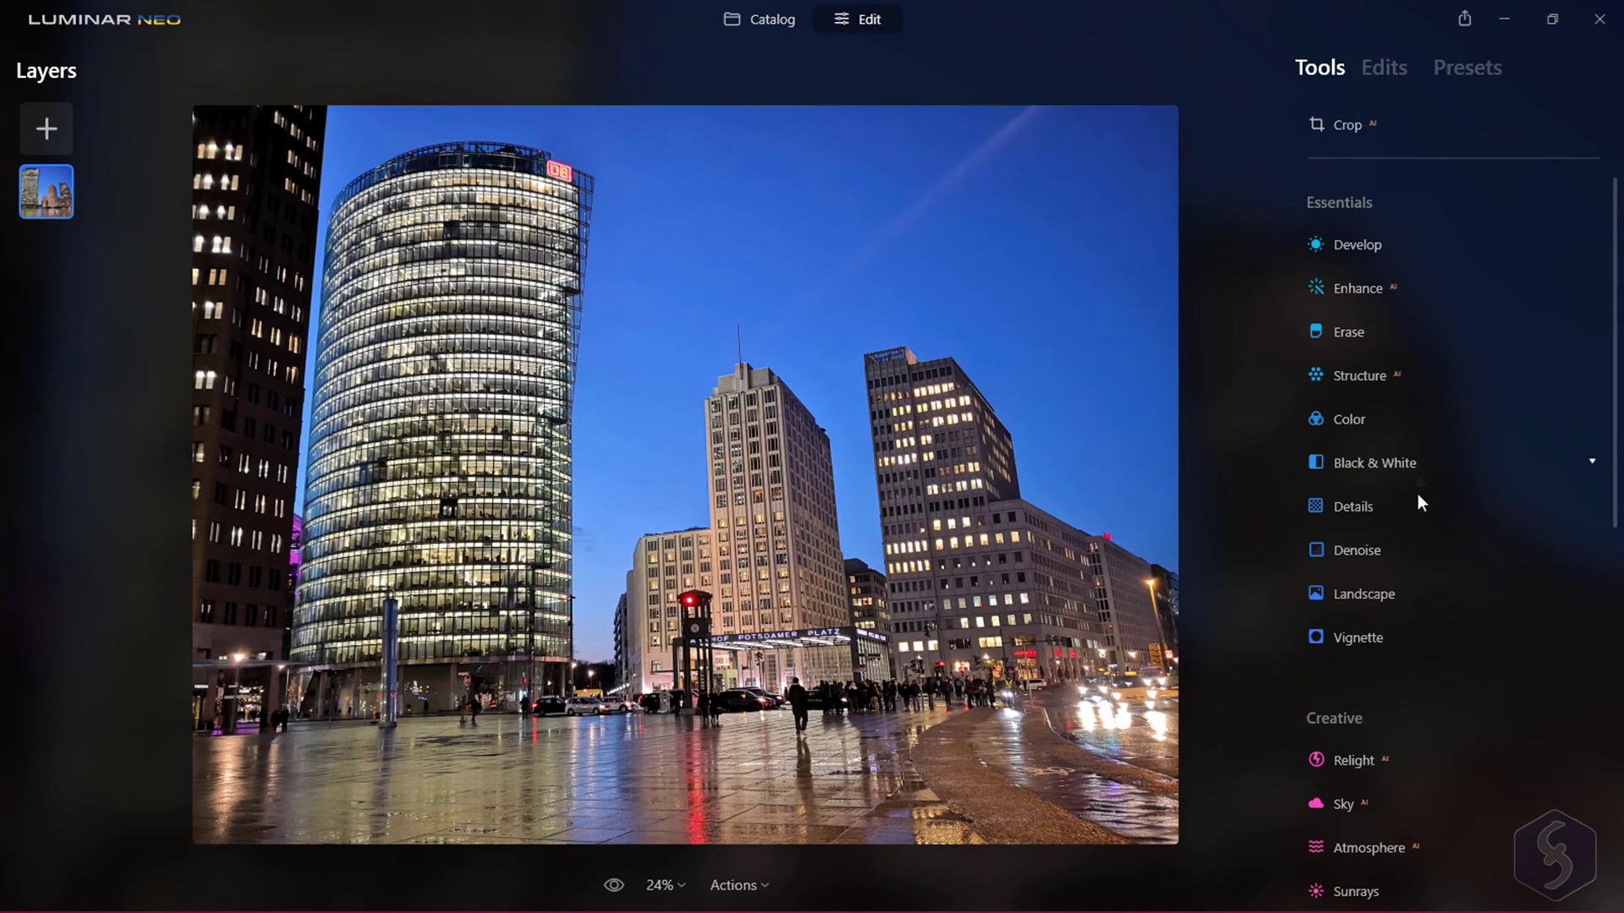
scroll(1412, 549, "down", 5)
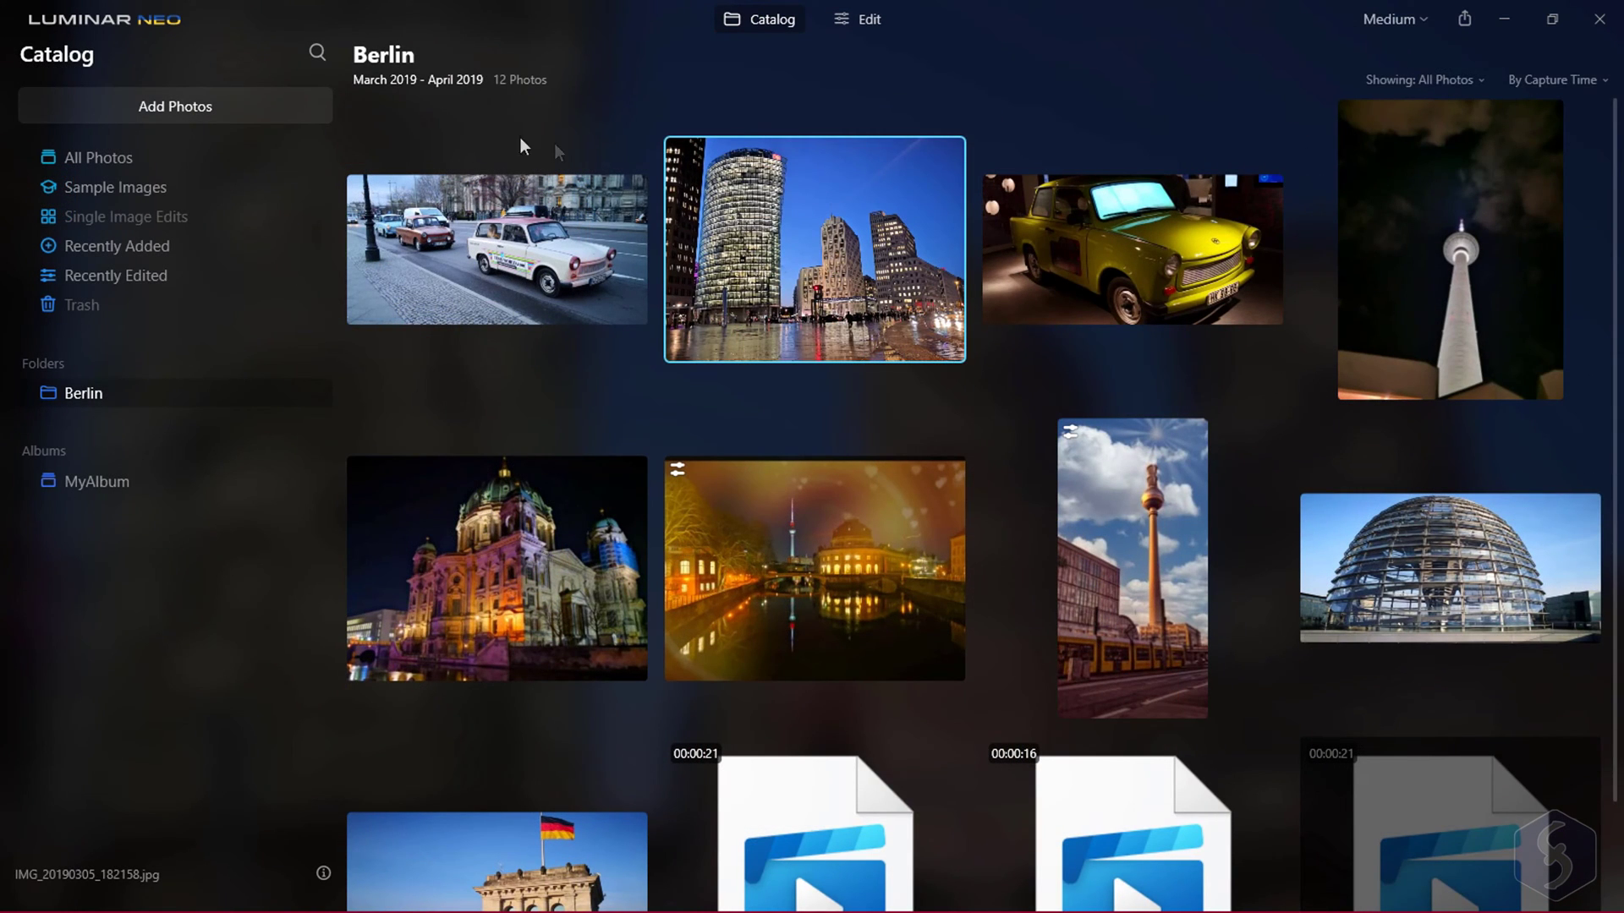
Browse the catalog's All Photos, Sample Images and Recently Added views
left_click(98, 161)
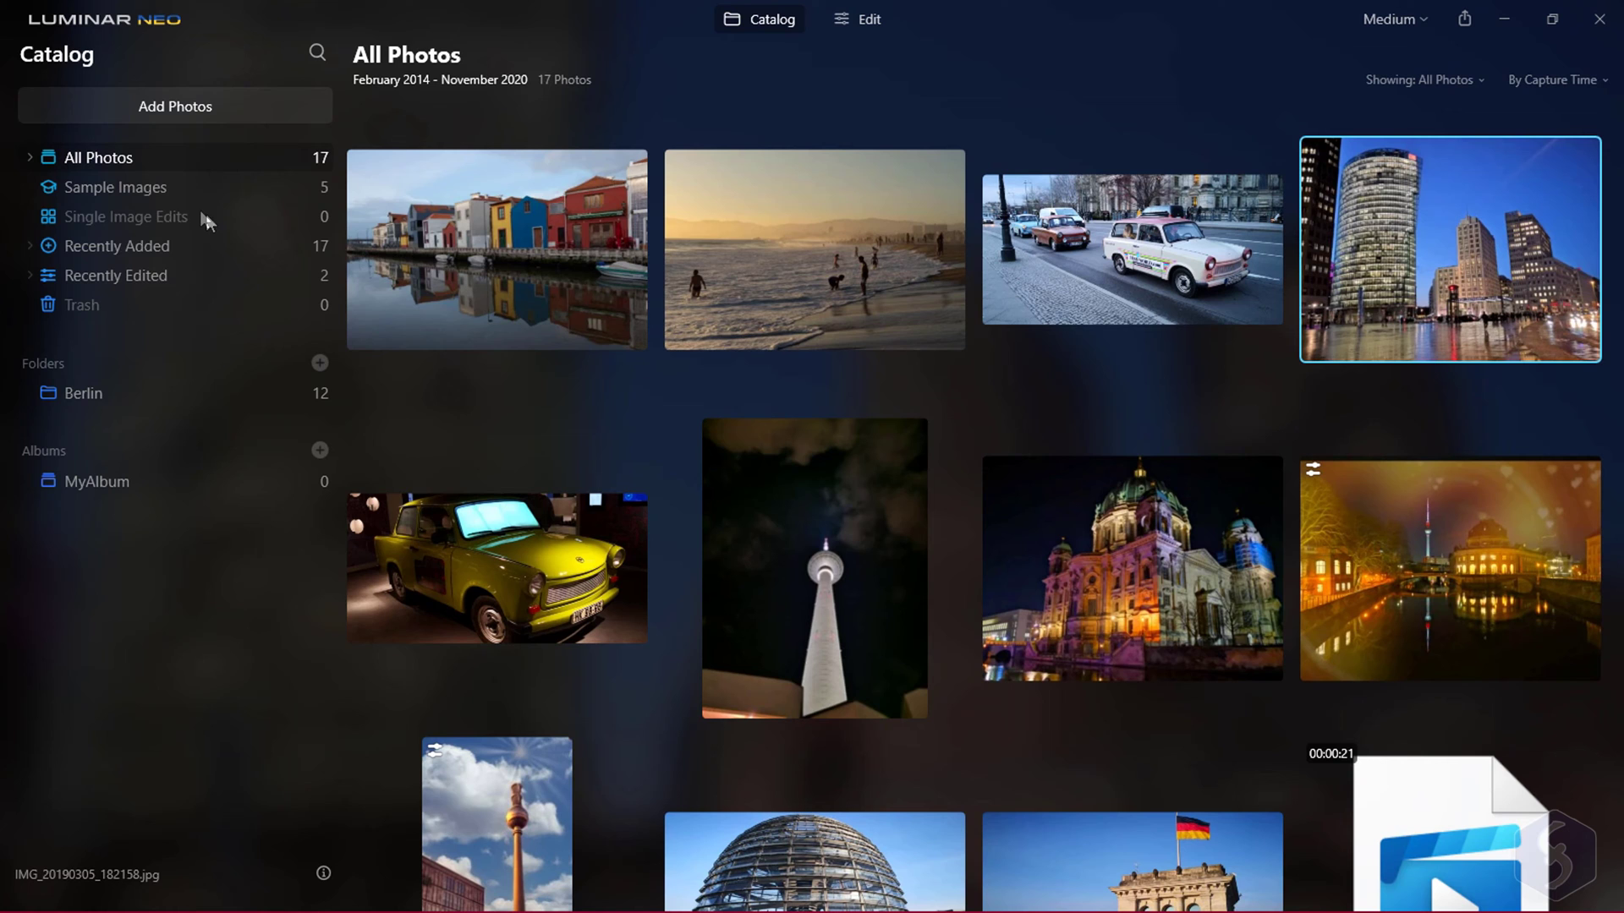
left_click(124, 186)
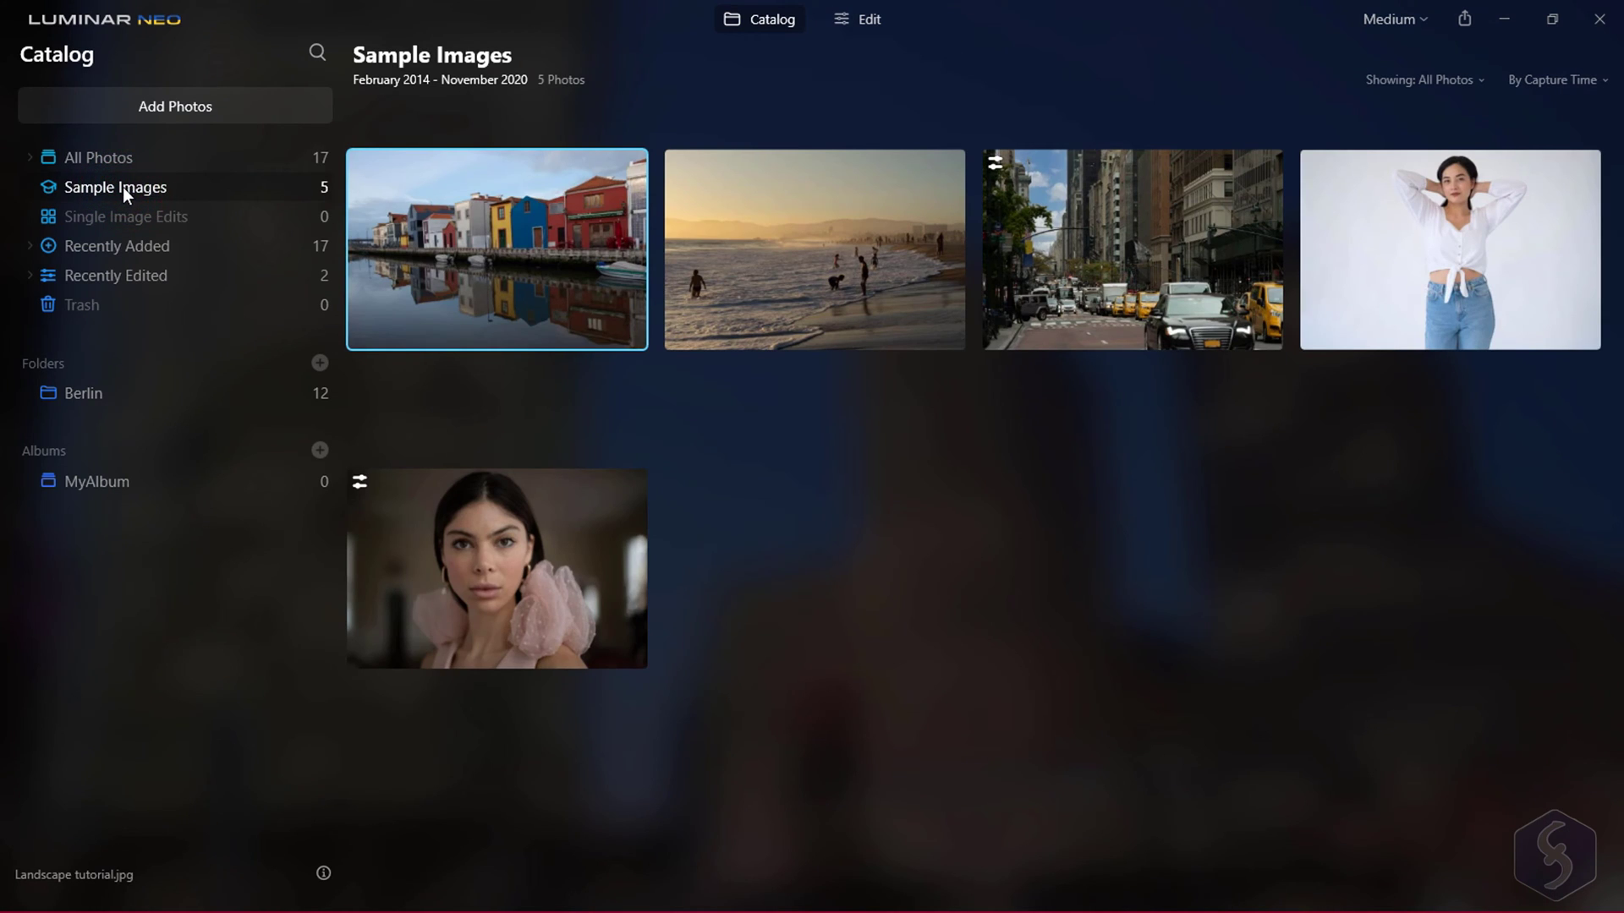
left_click(123, 246)
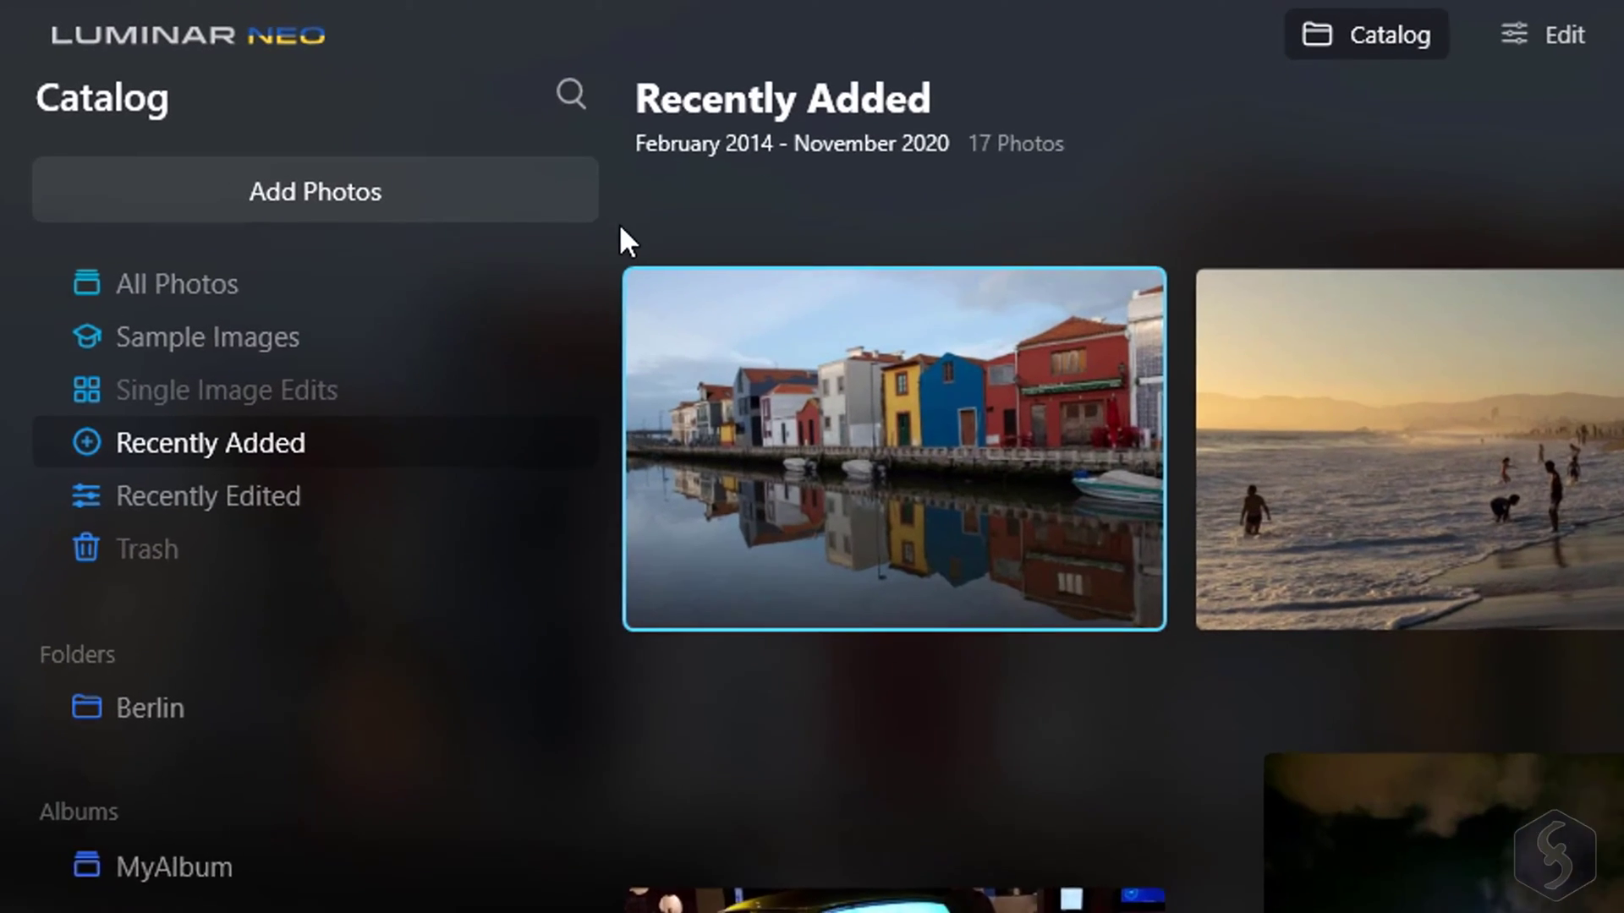
Import the LuminarNEO(1) folder into the catalog via Add Folder
left_click(346, 188)
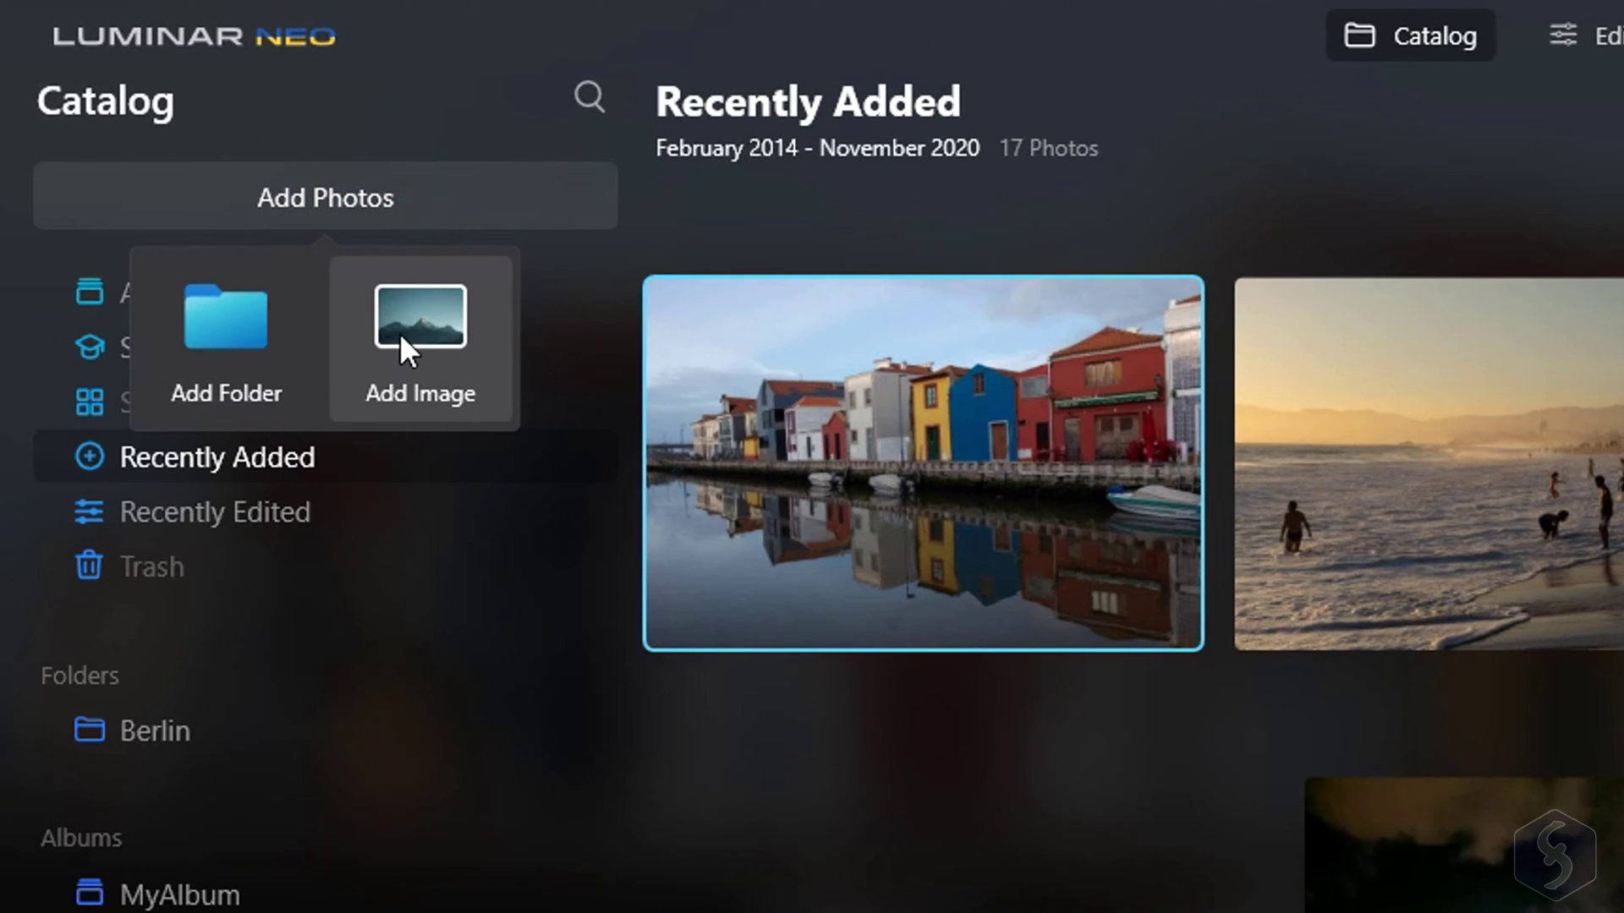
left_click(228, 352)
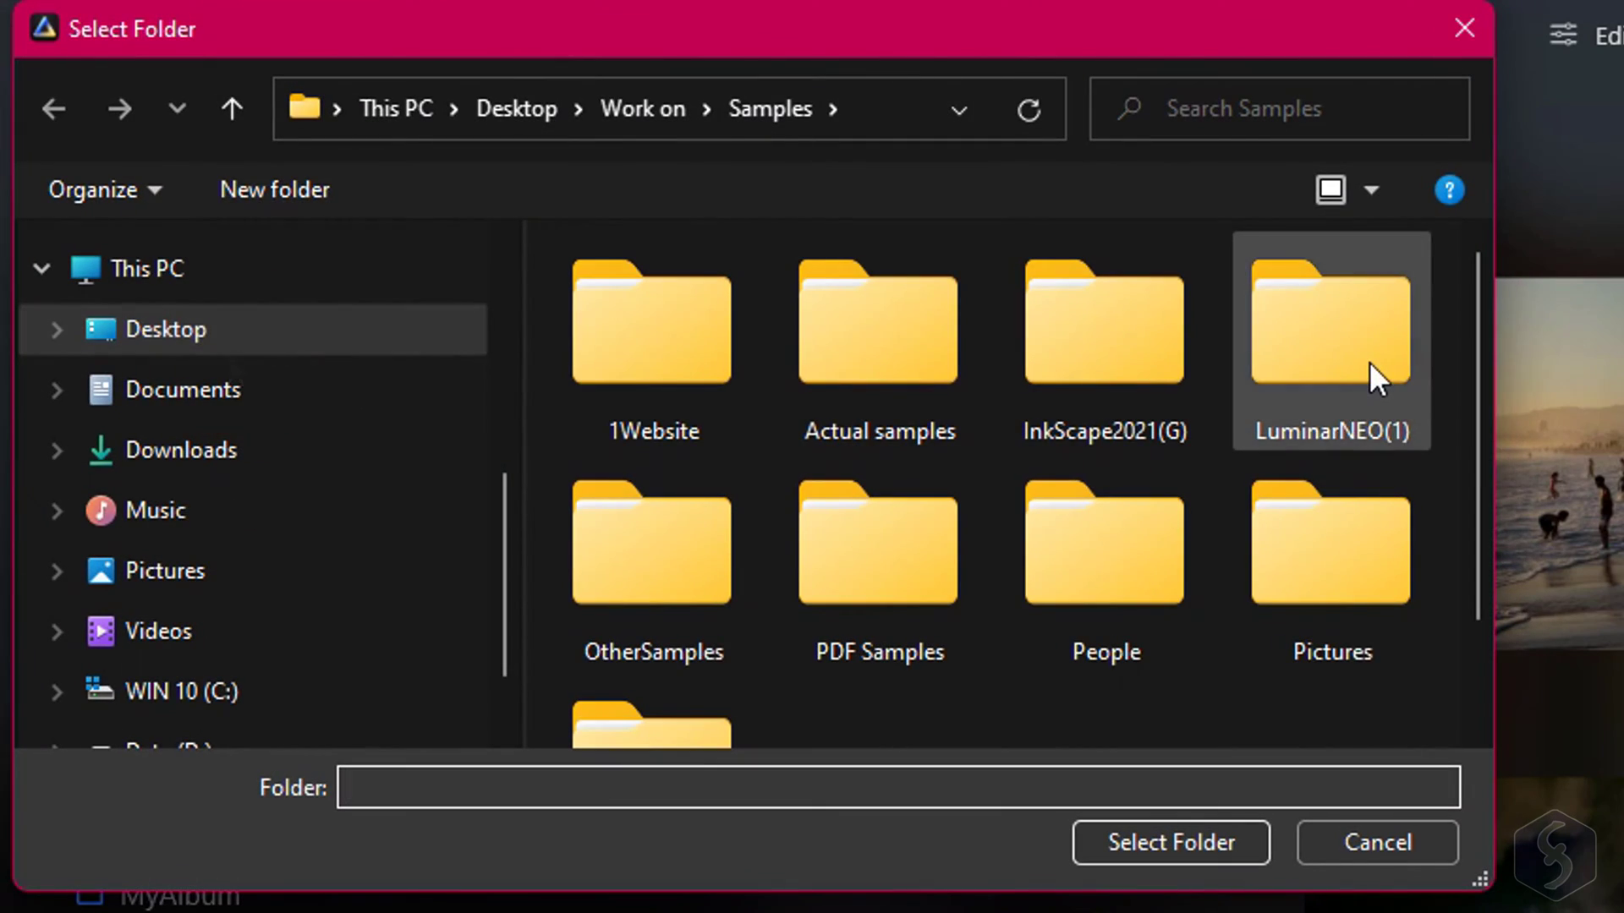
left_click(1369, 360)
left_click(1171, 839)
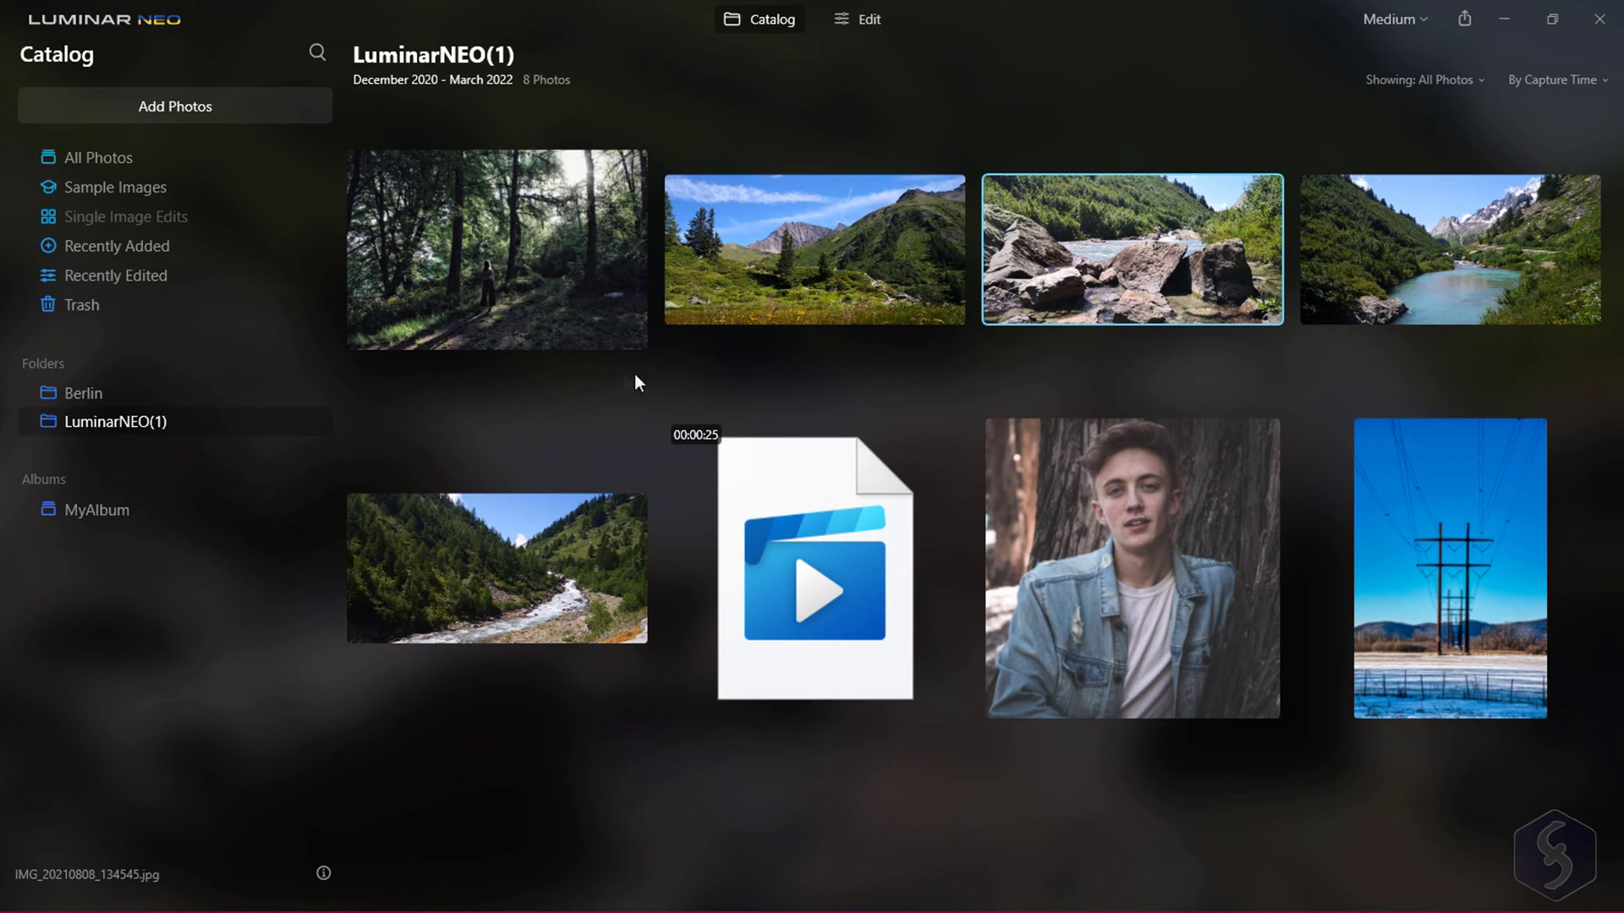
Switch the LuminarNEO(1) grid's thumbnails from Medium to Small, then to Large
right_click(155, 425)
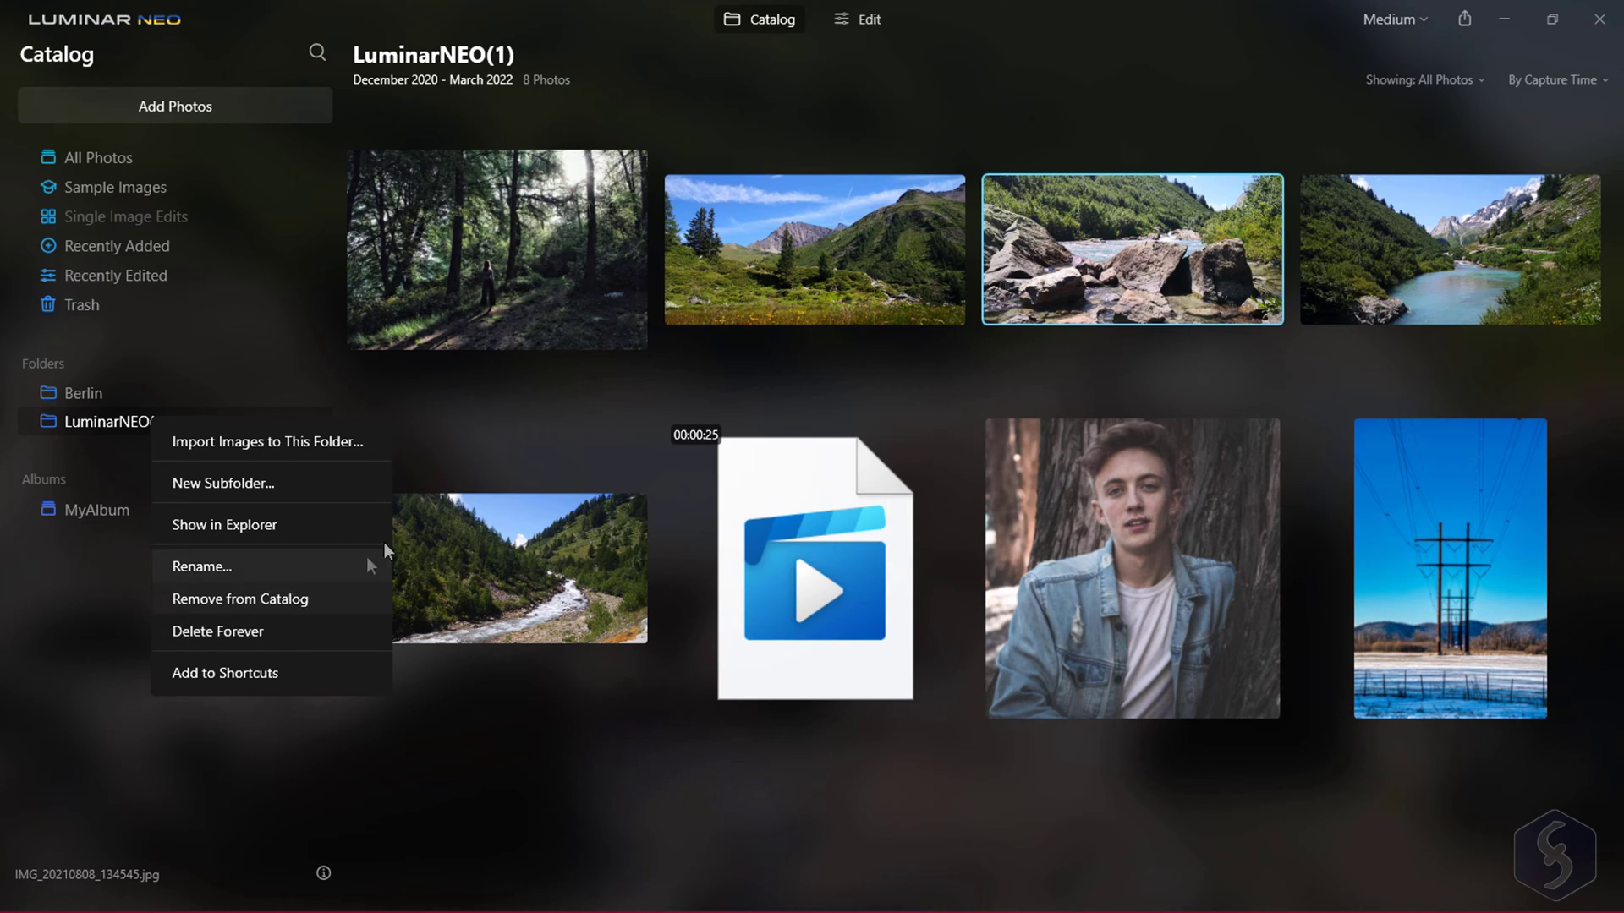
left_click(1397, 23)
left_click(1394, 54)
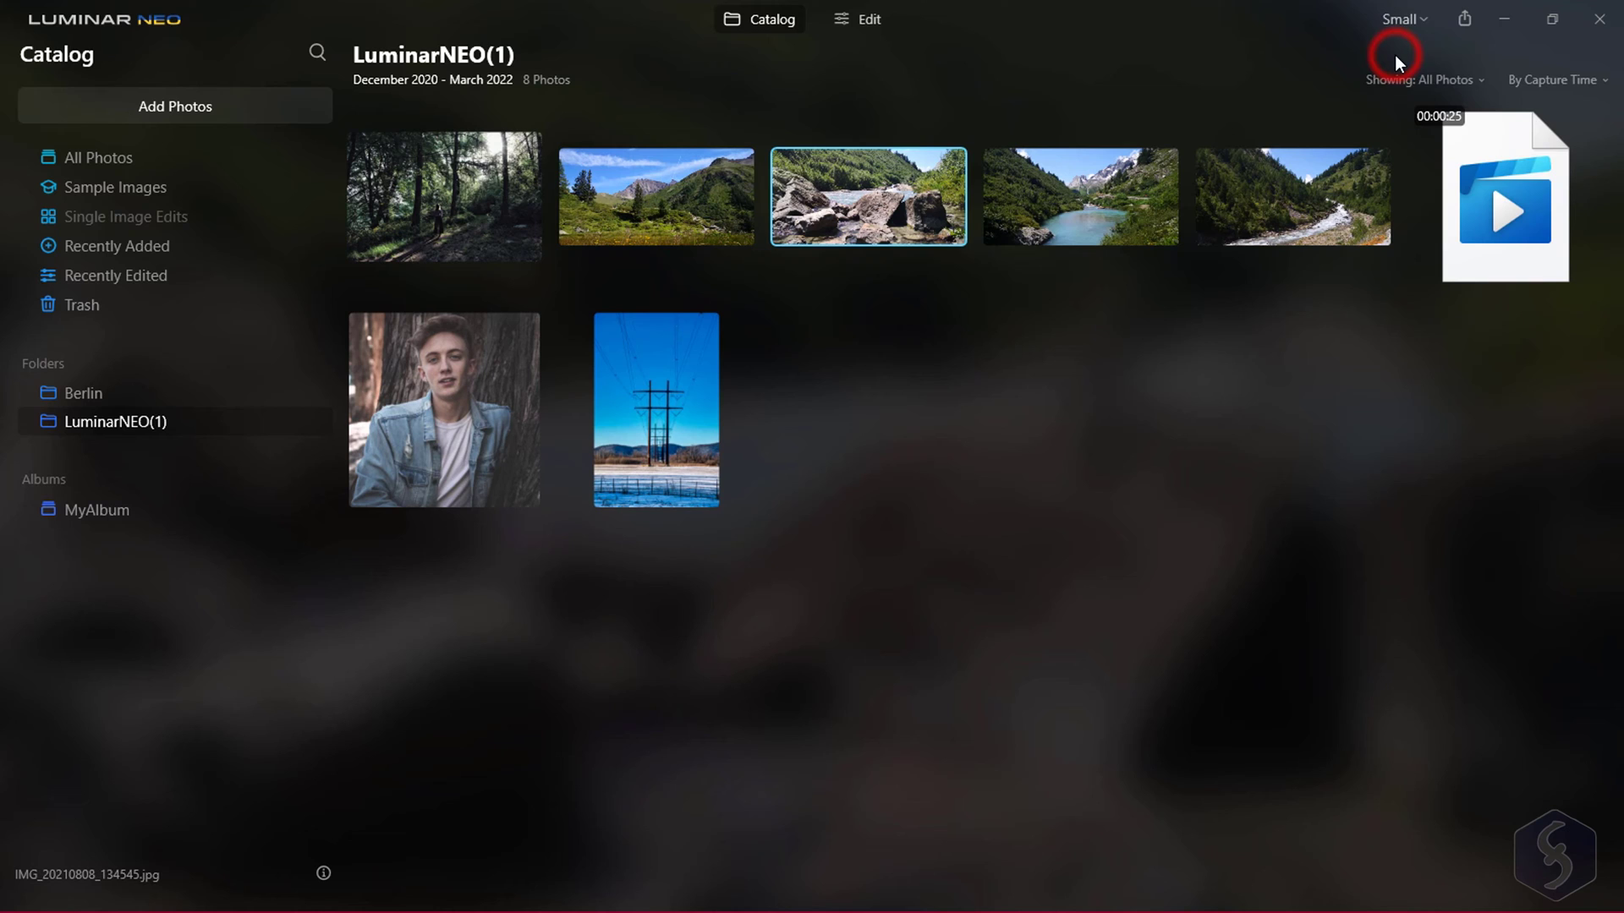
left_click(1400, 19)
left_click(1411, 127)
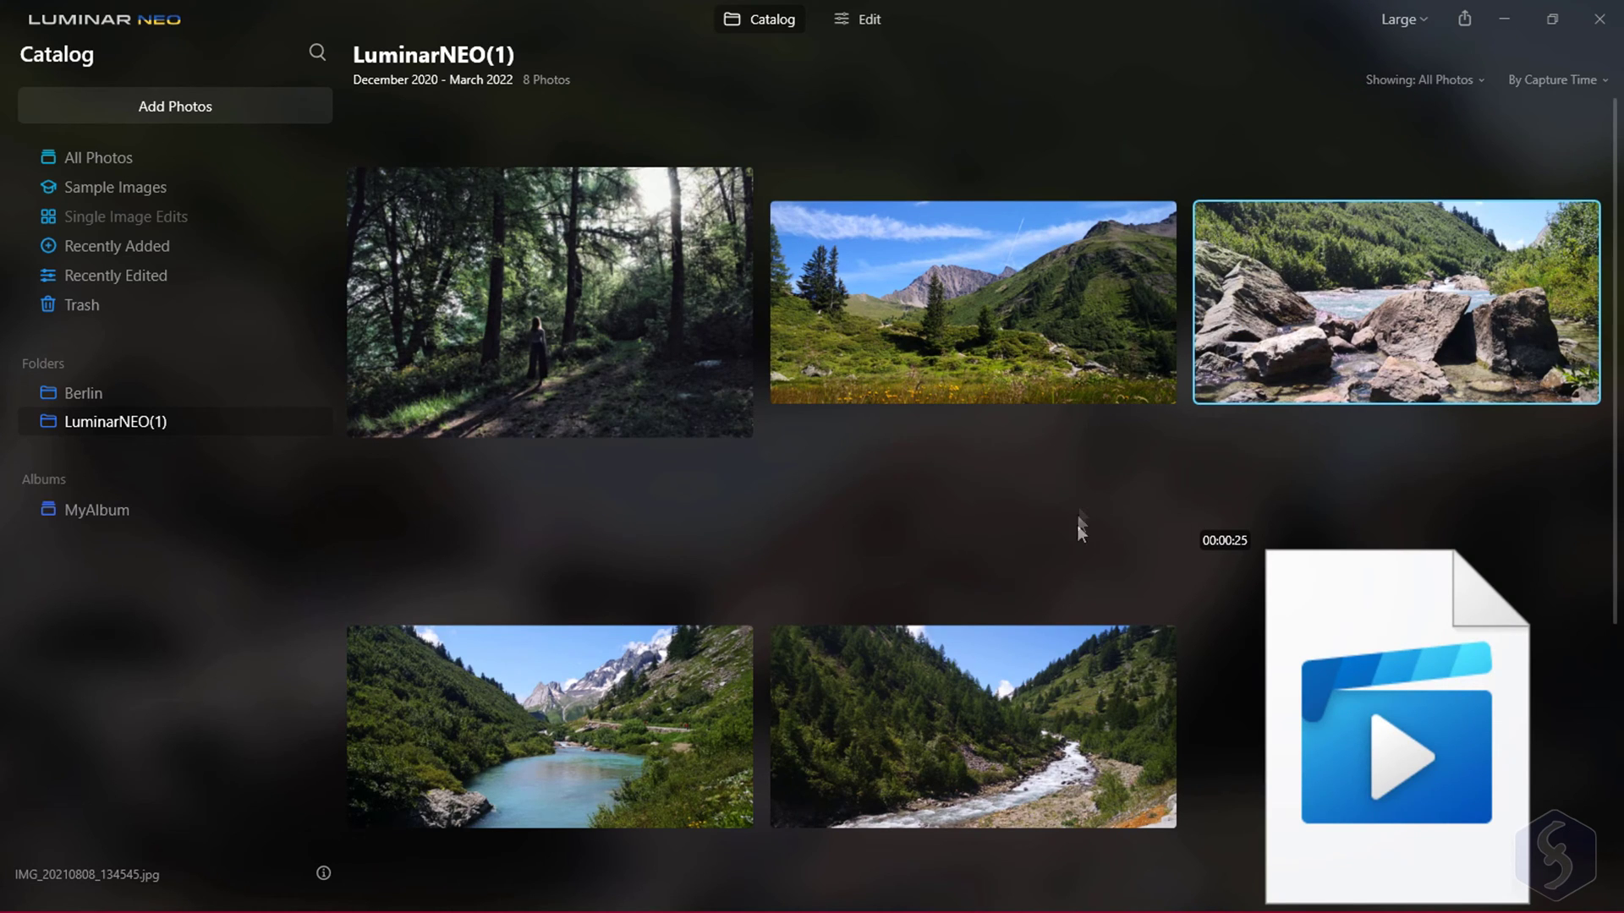
Open the mountain meadow photo and zoom in, panning around the mountainside
double_click(986, 309)
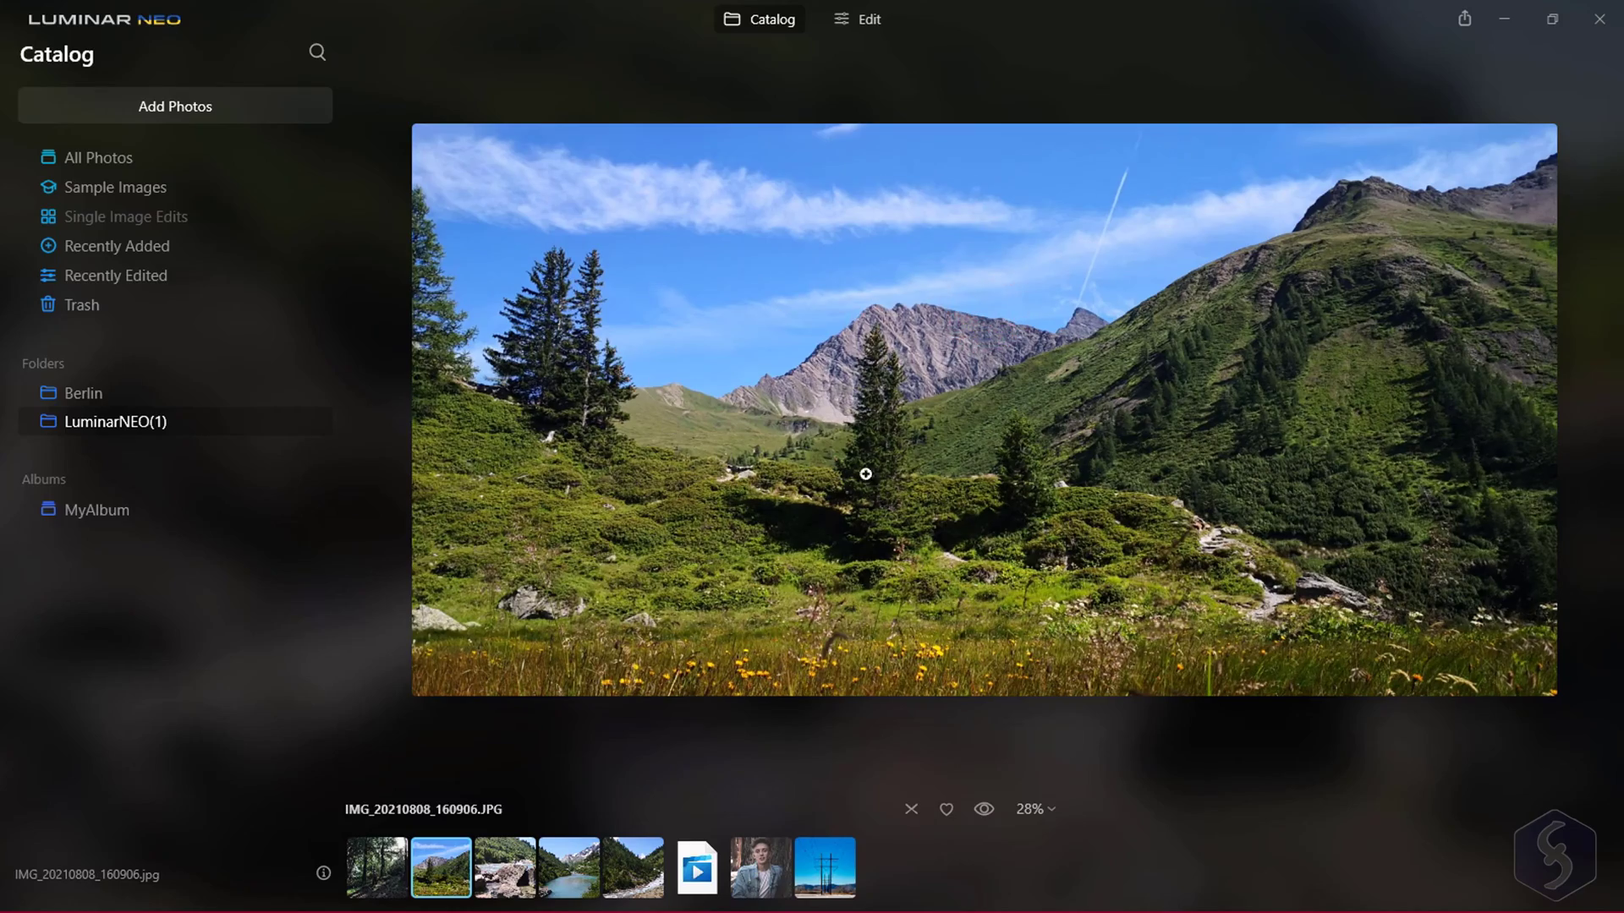
left_click(993, 408)
scroll(996, 412, "up", 3)
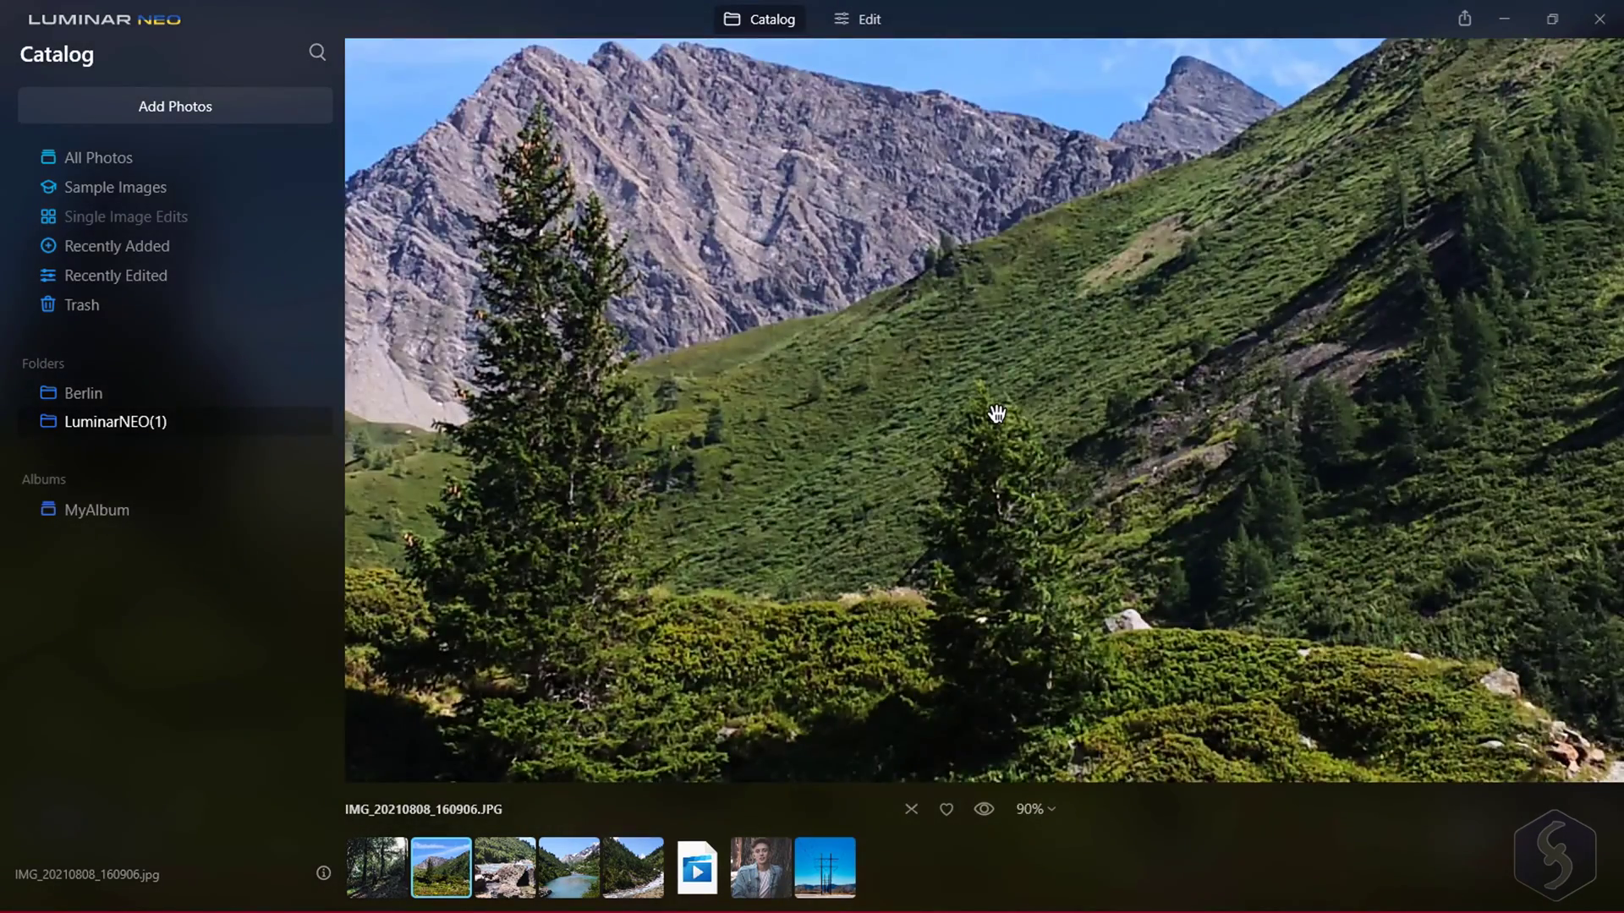
scroll(996, 412, "down", 2)
left_click(1277, 420)
left_click_drag(1277, 420, 986, 674)
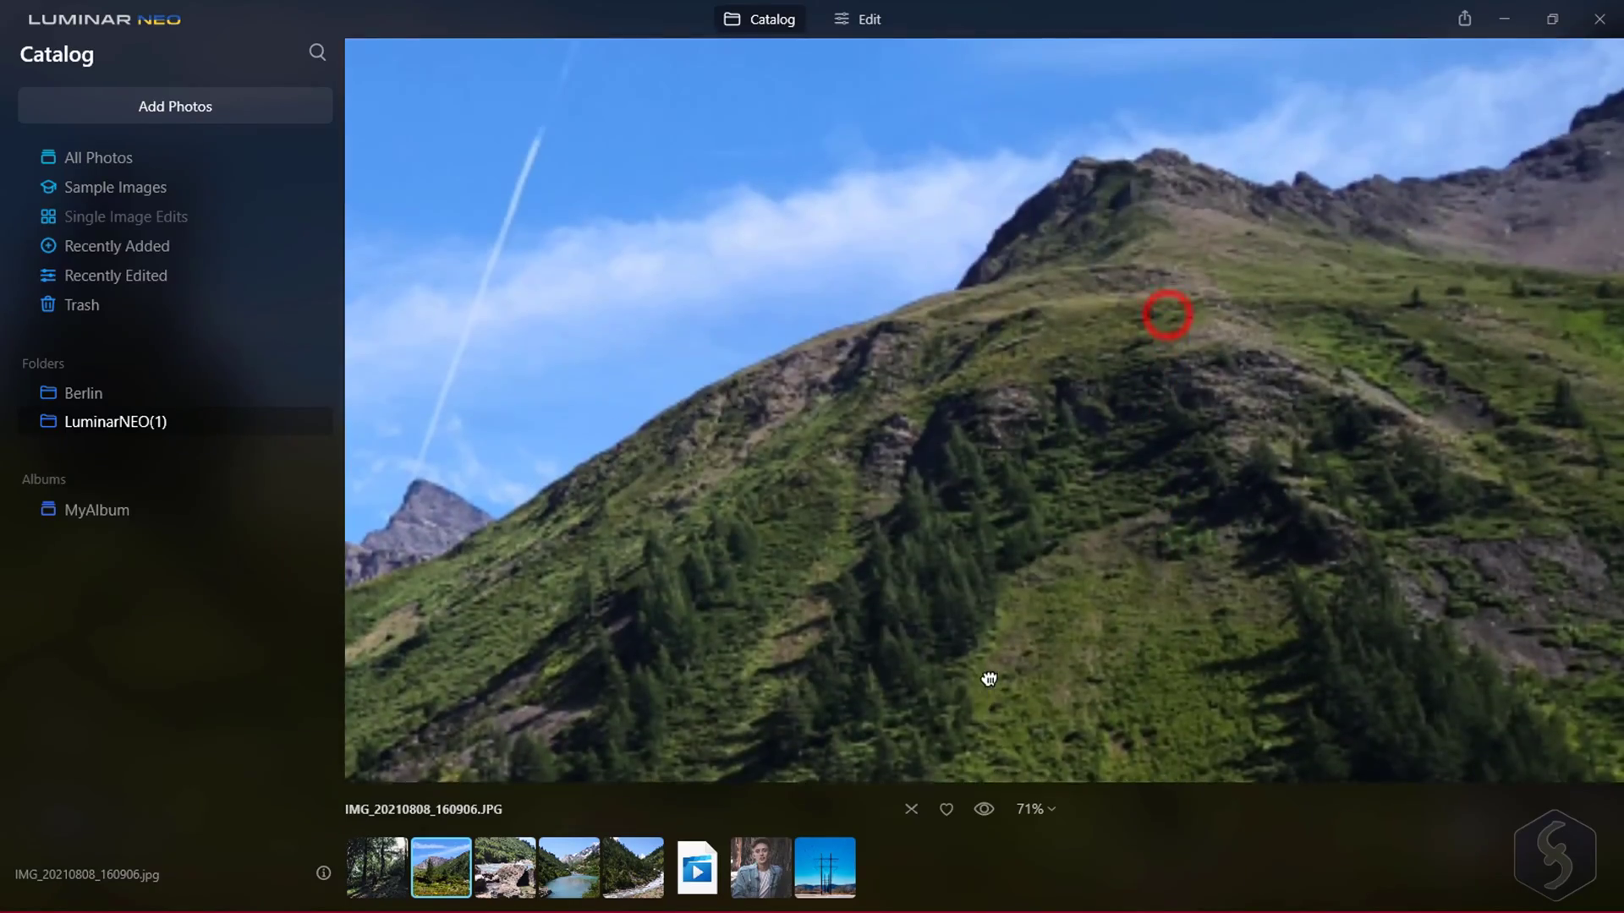
left_click_drag(786, 580, 1314, 214)
left_click_drag(622, 488, 668, 458)
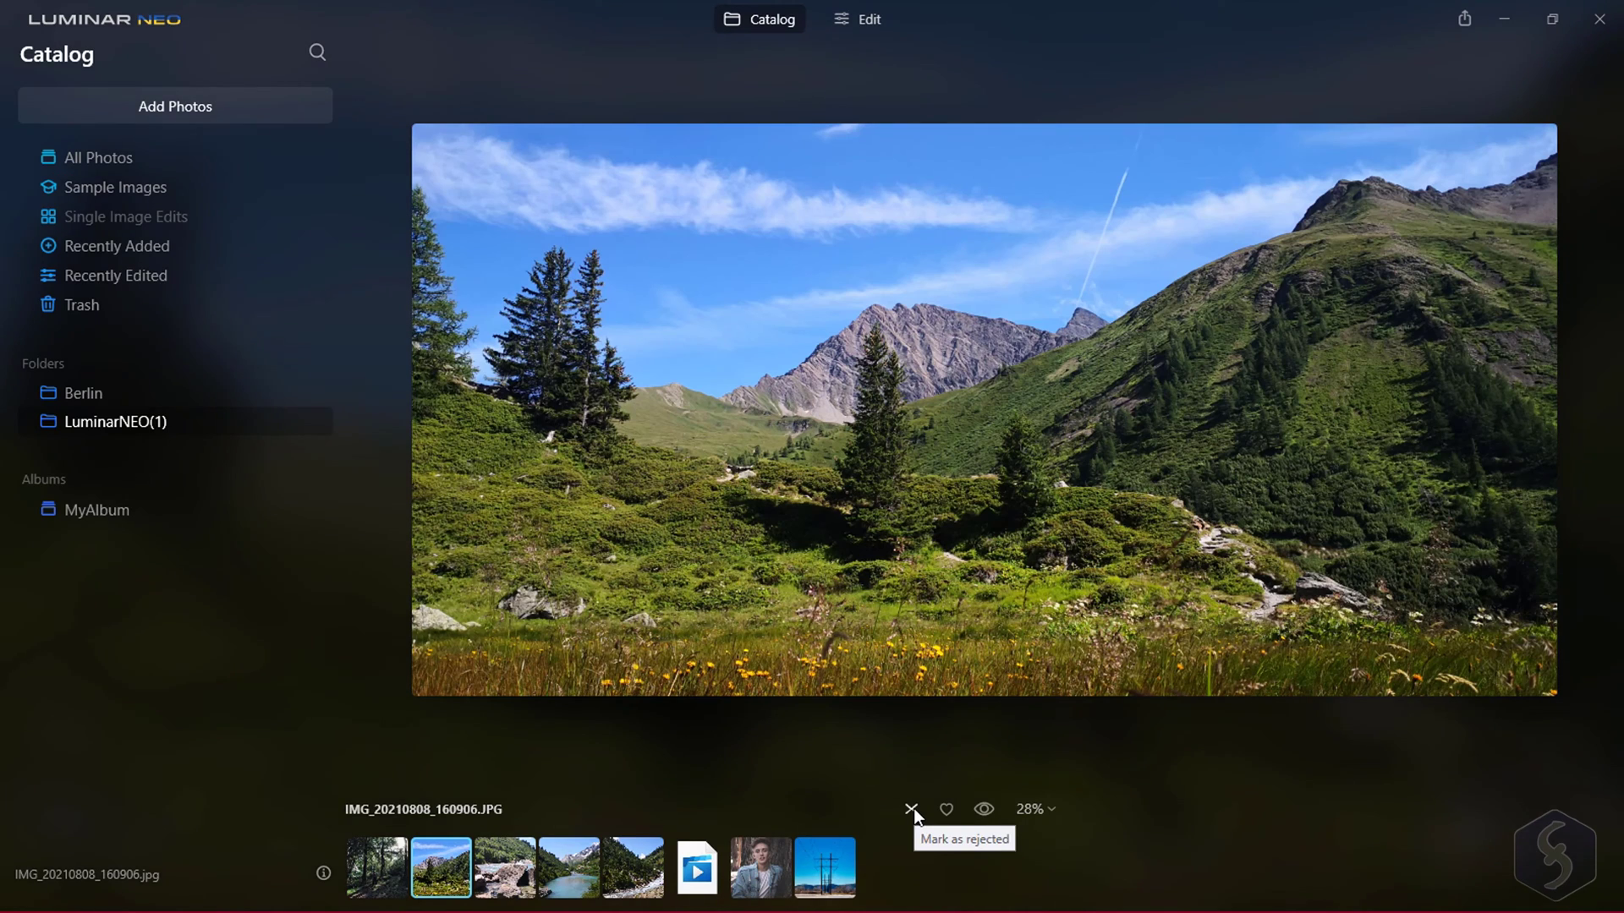
Favourite then unfavourite the meadow photo, and return to the folder grid
left_click(948, 809)
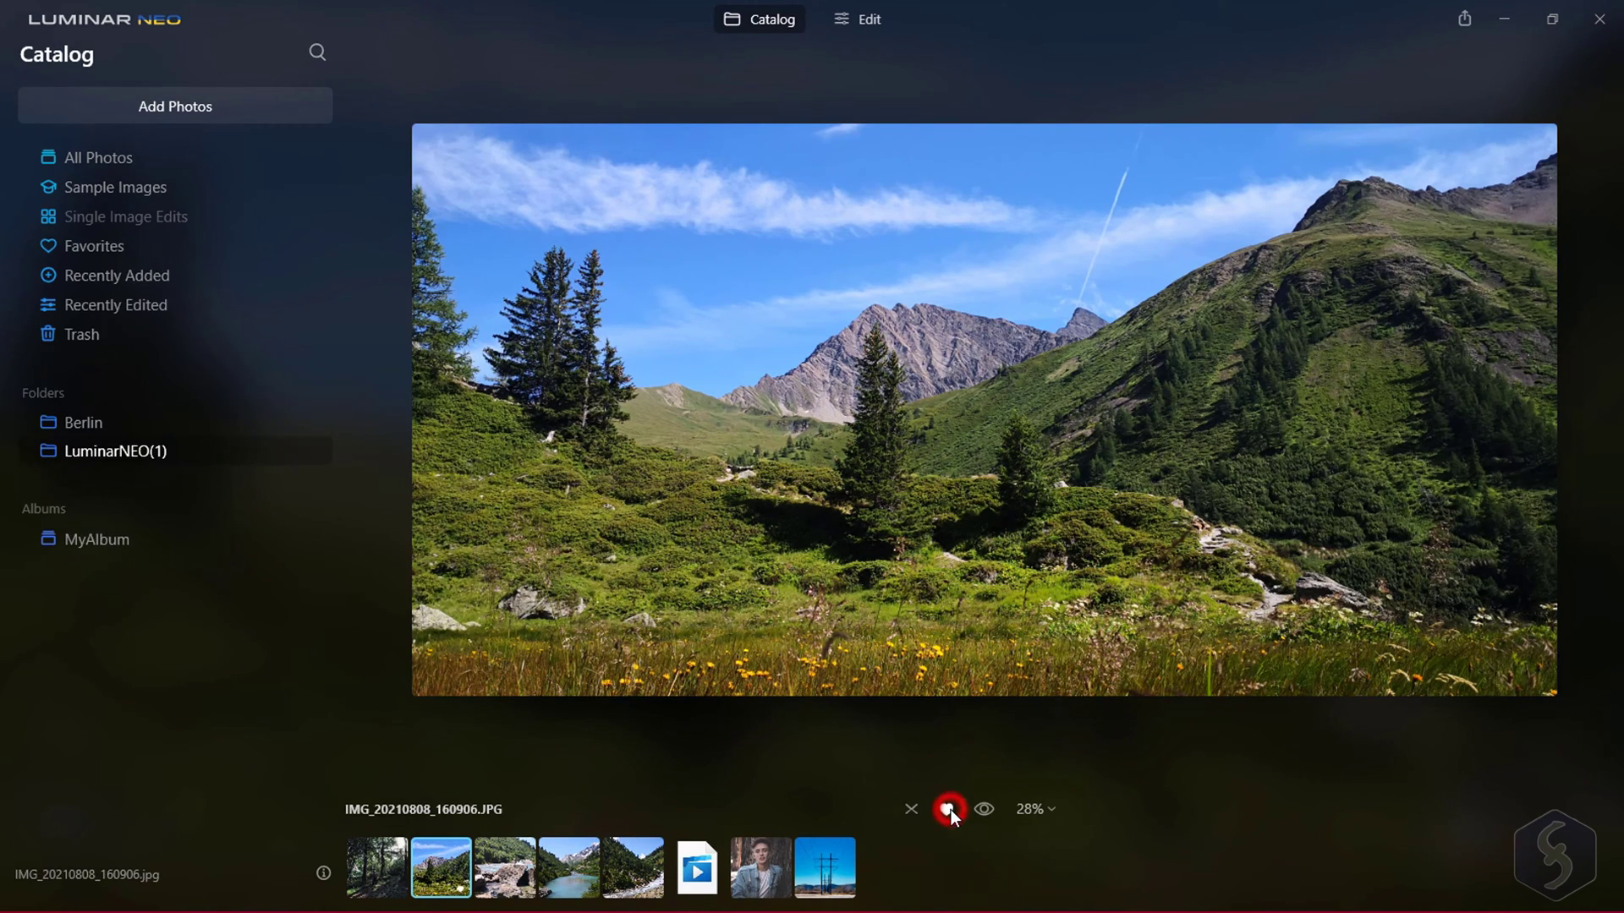
left_click(949, 809)
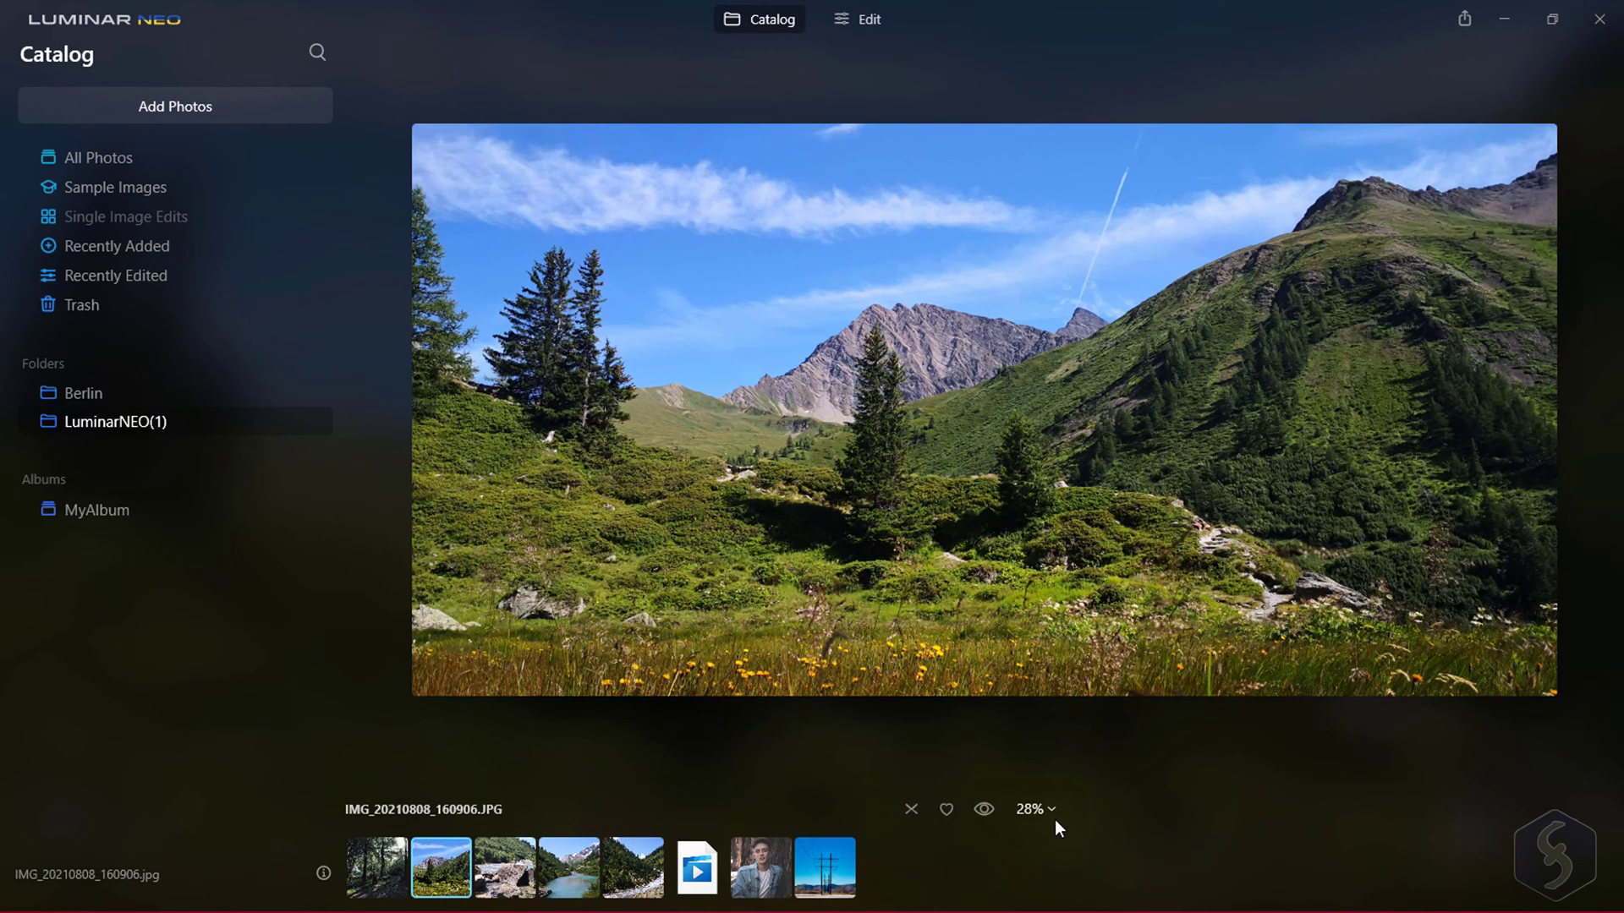
double_click(979, 505)
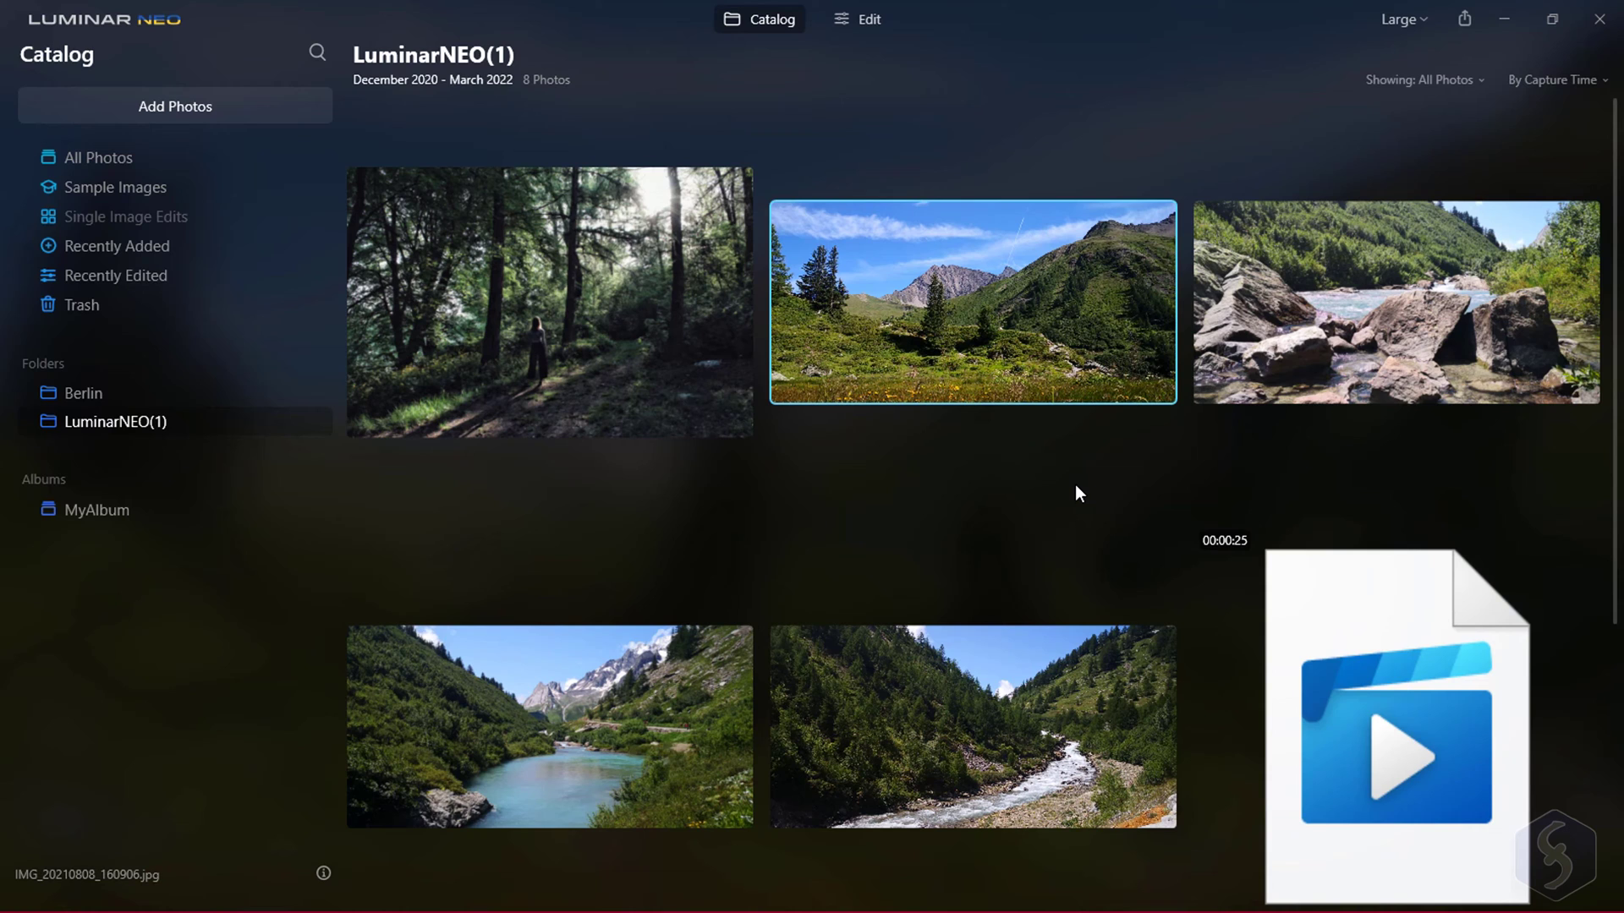
Open the river valley photo in Edit and show its Presets list
left_click(990, 722)
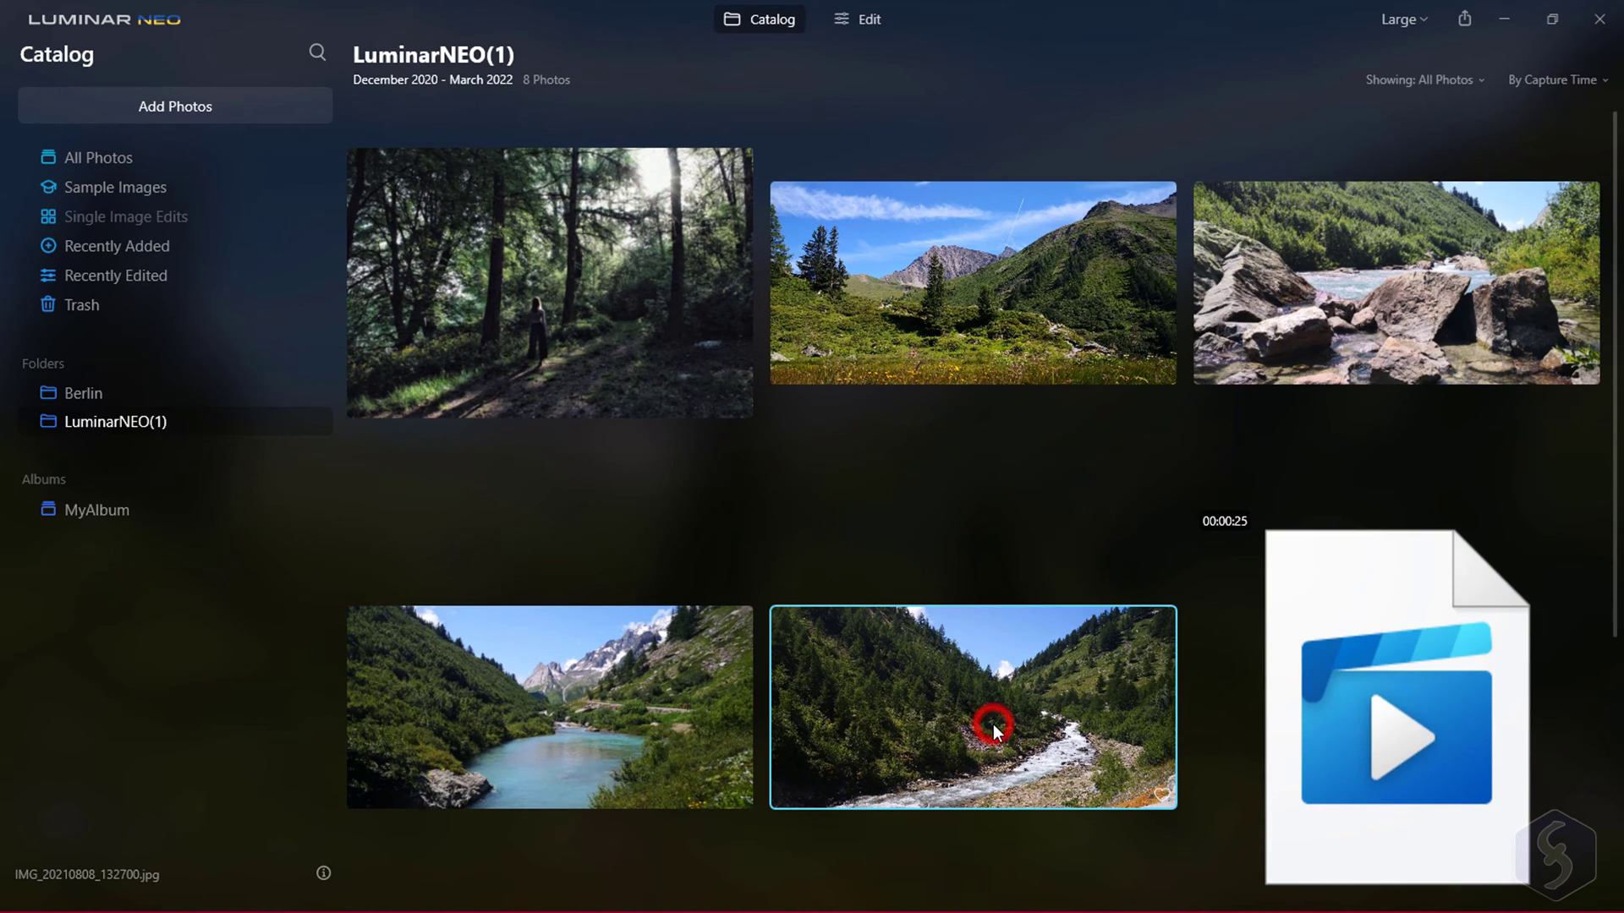
left_click(855, 18)
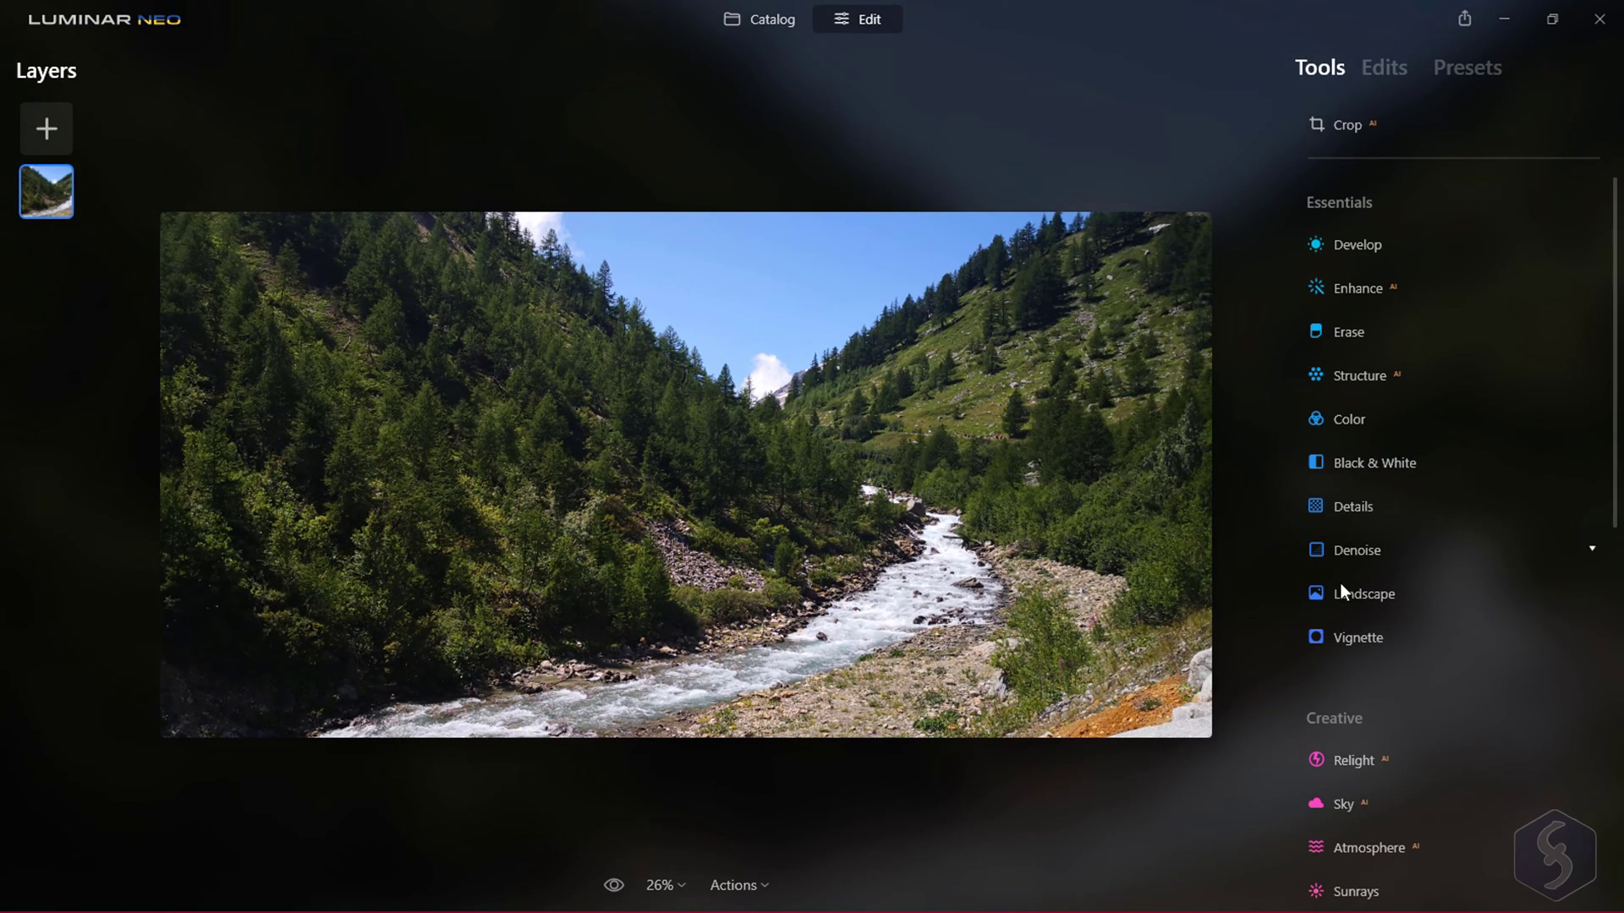
scroll(1393, 304, "down", 10)
scroll(1387, 330, "up", 10)
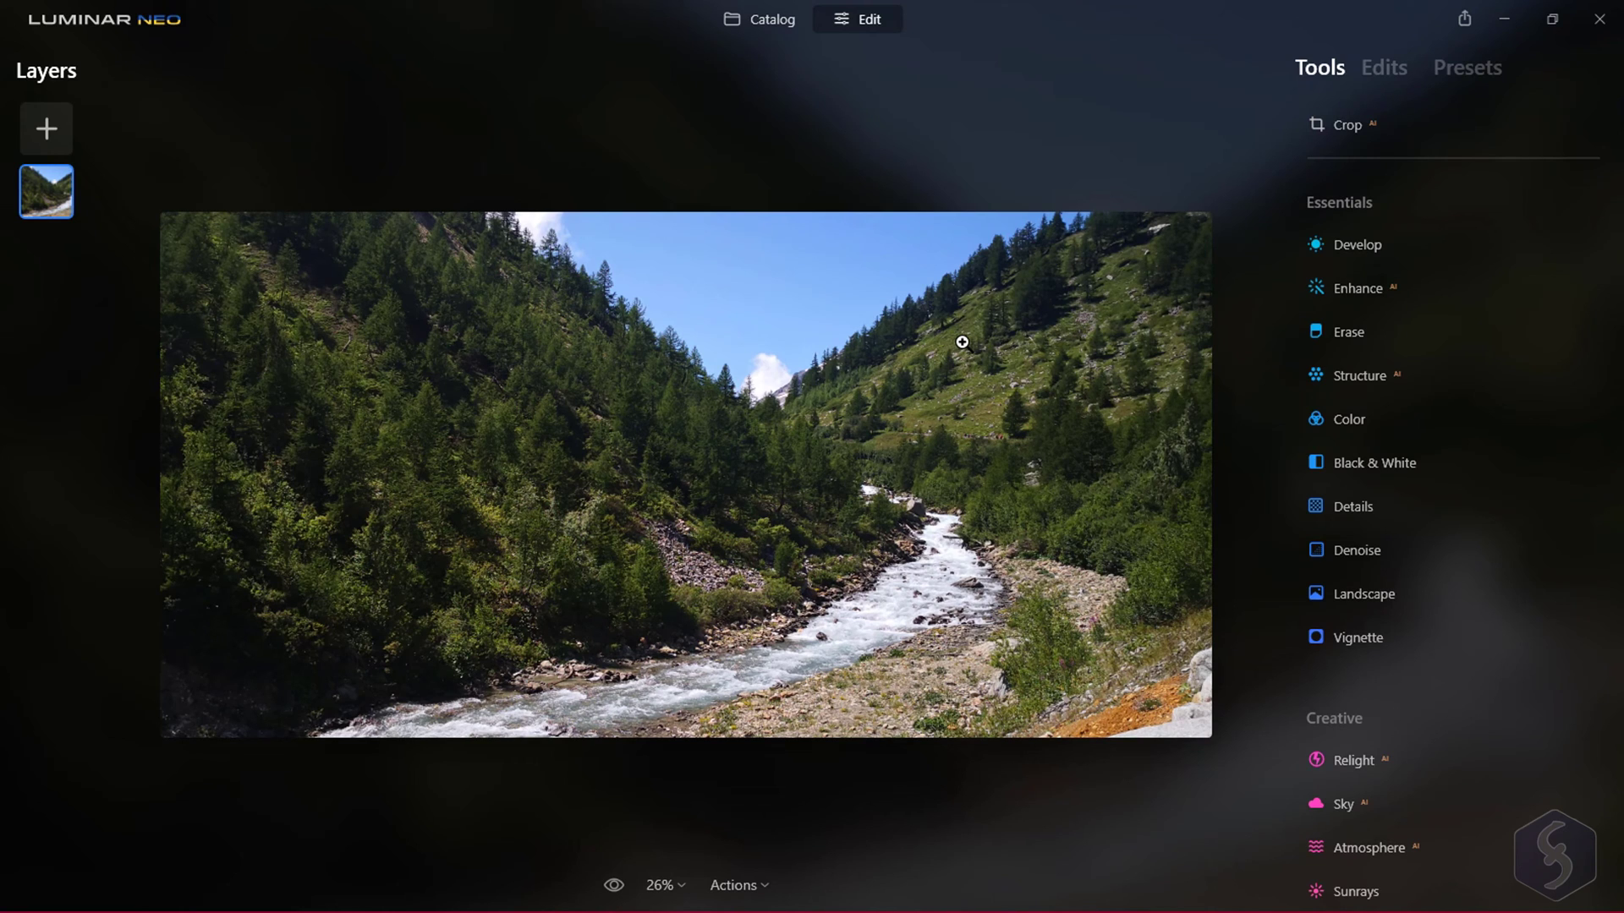
left_click(1473, 70)
Apply the Fast Fix preset from Scenery at strength 91
scroll(1378, 413, "down", 1)
left_click(1378, 408)
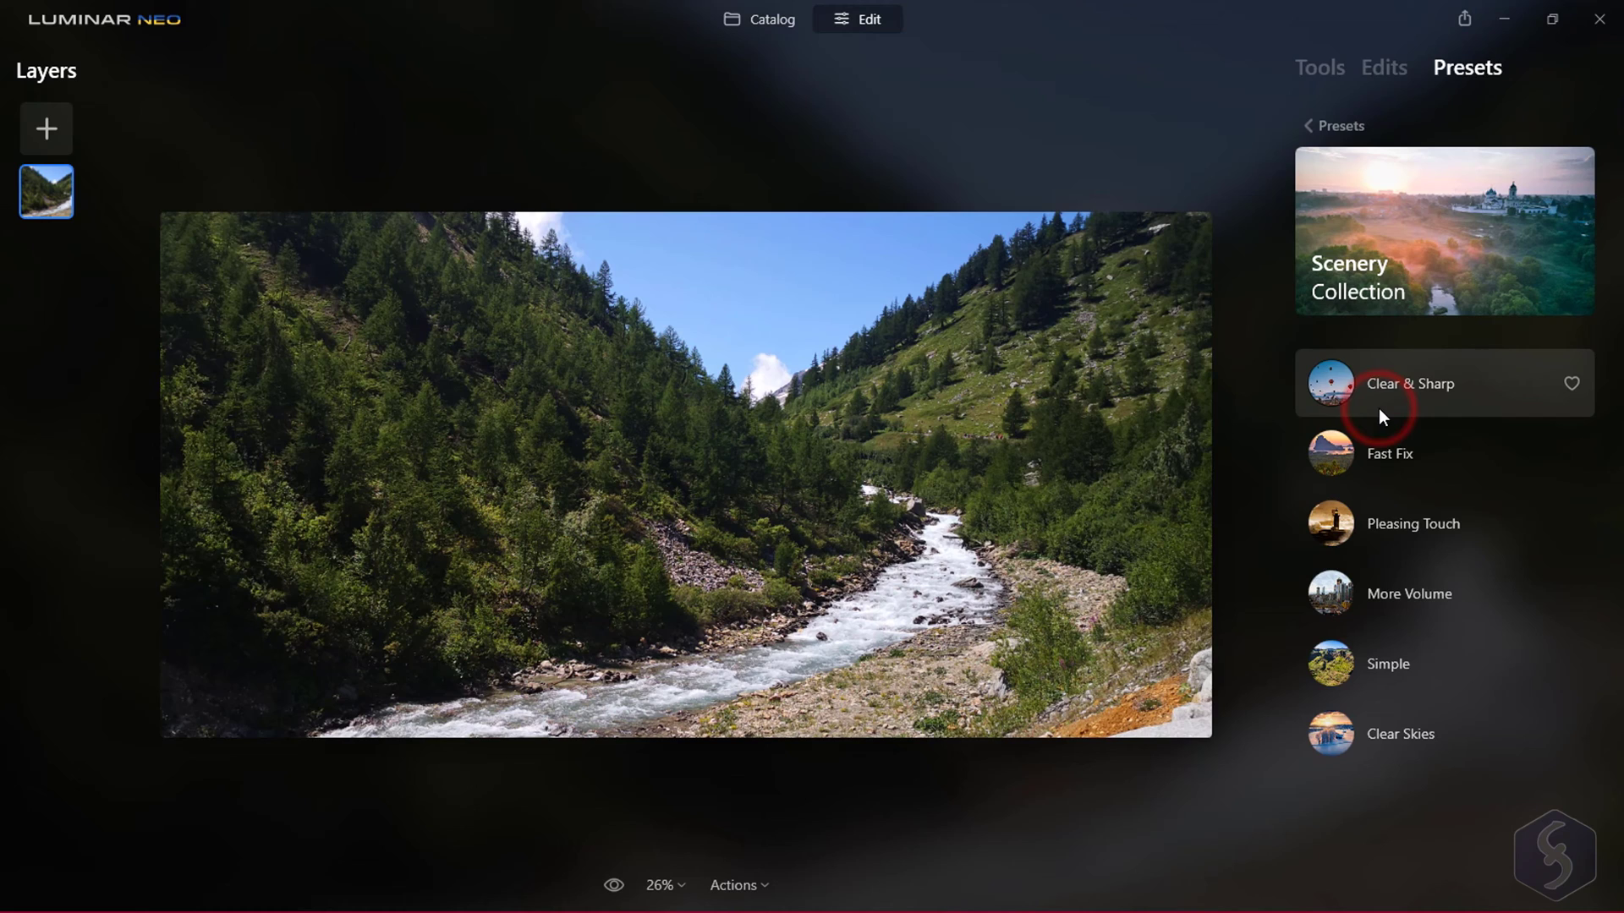
left_click(1395, 448)
left_click_drag(1541, 462, 1493, 463)
Try a weakened Dream Film preset from Sunsets, then delete it from the edits
left_click(1367, 374)
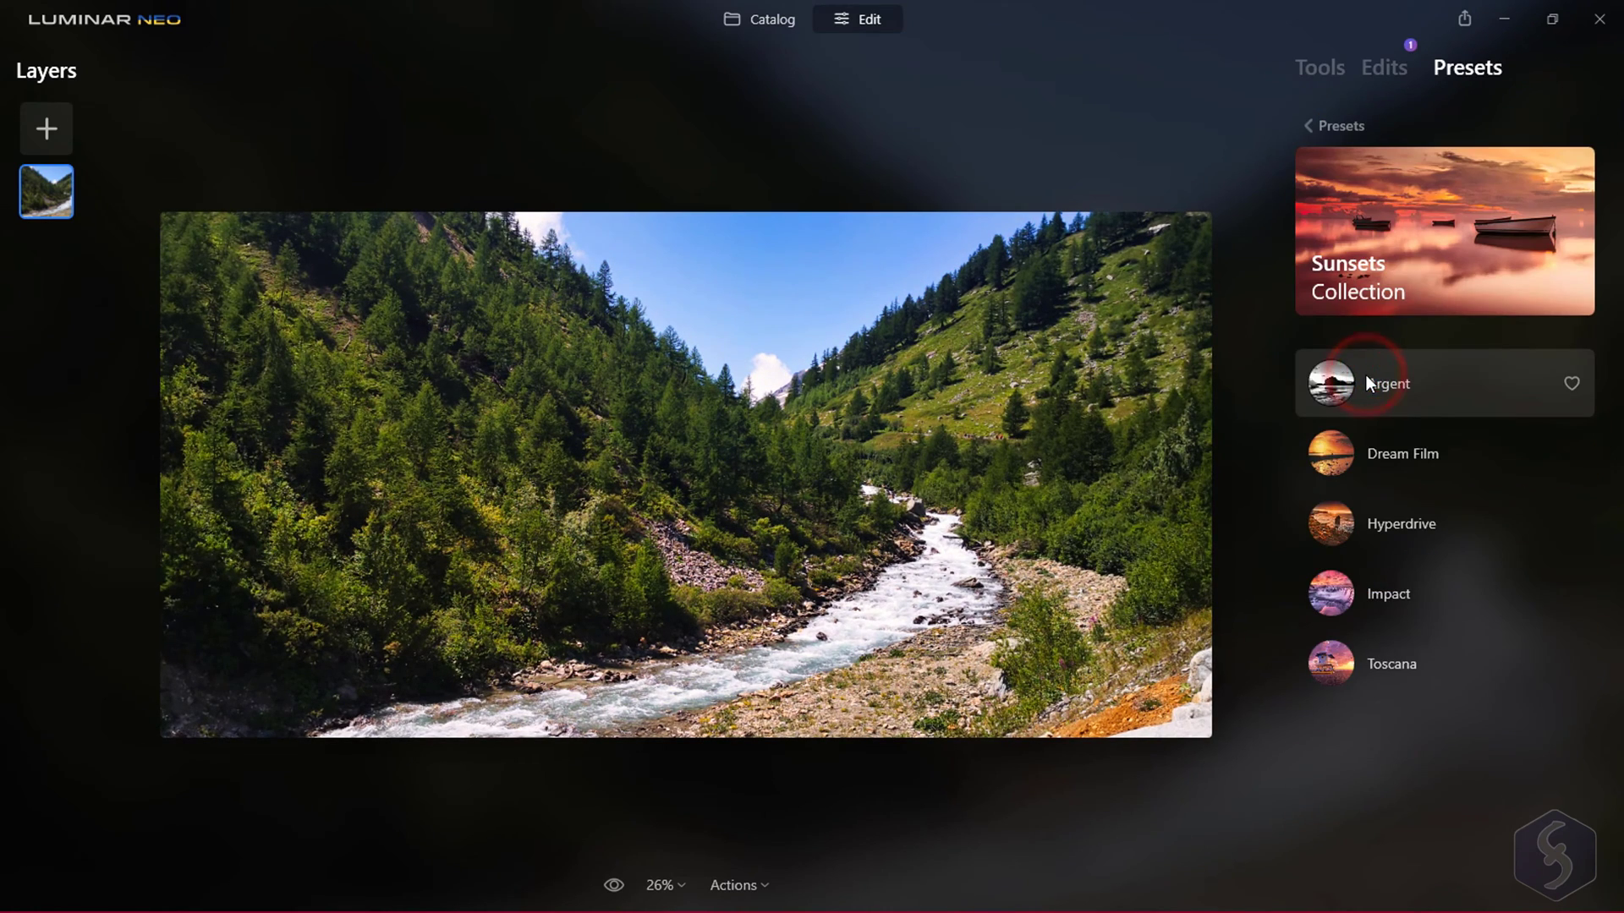
left_click(1394, 450)
left_click_drag(1539, 463, 1396, 459)
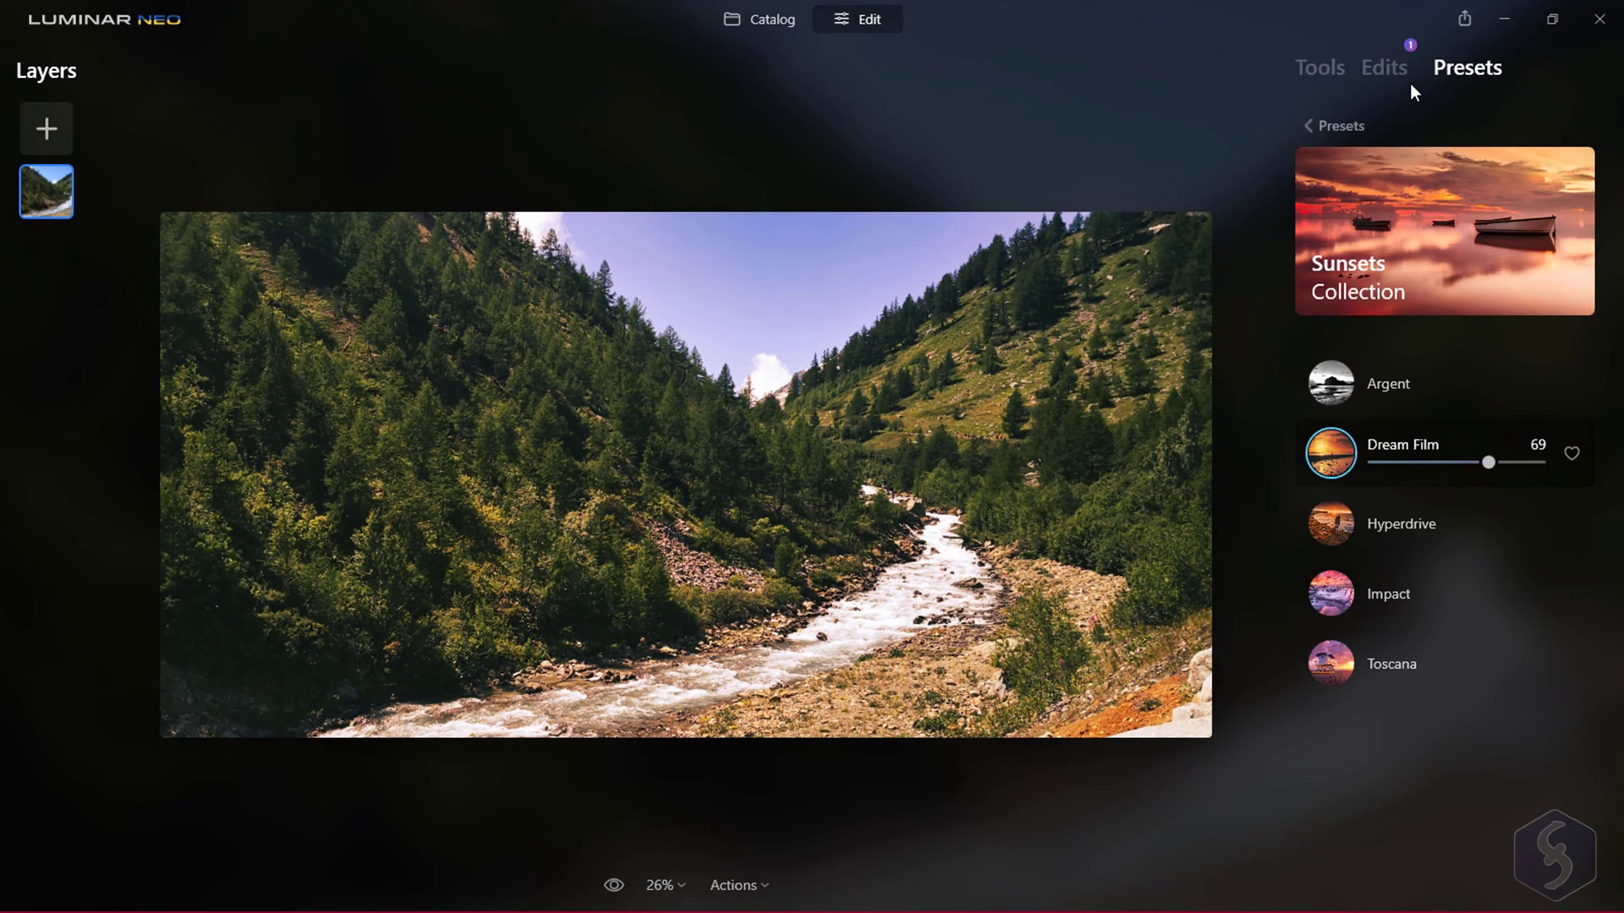
left_click(1379, 71)
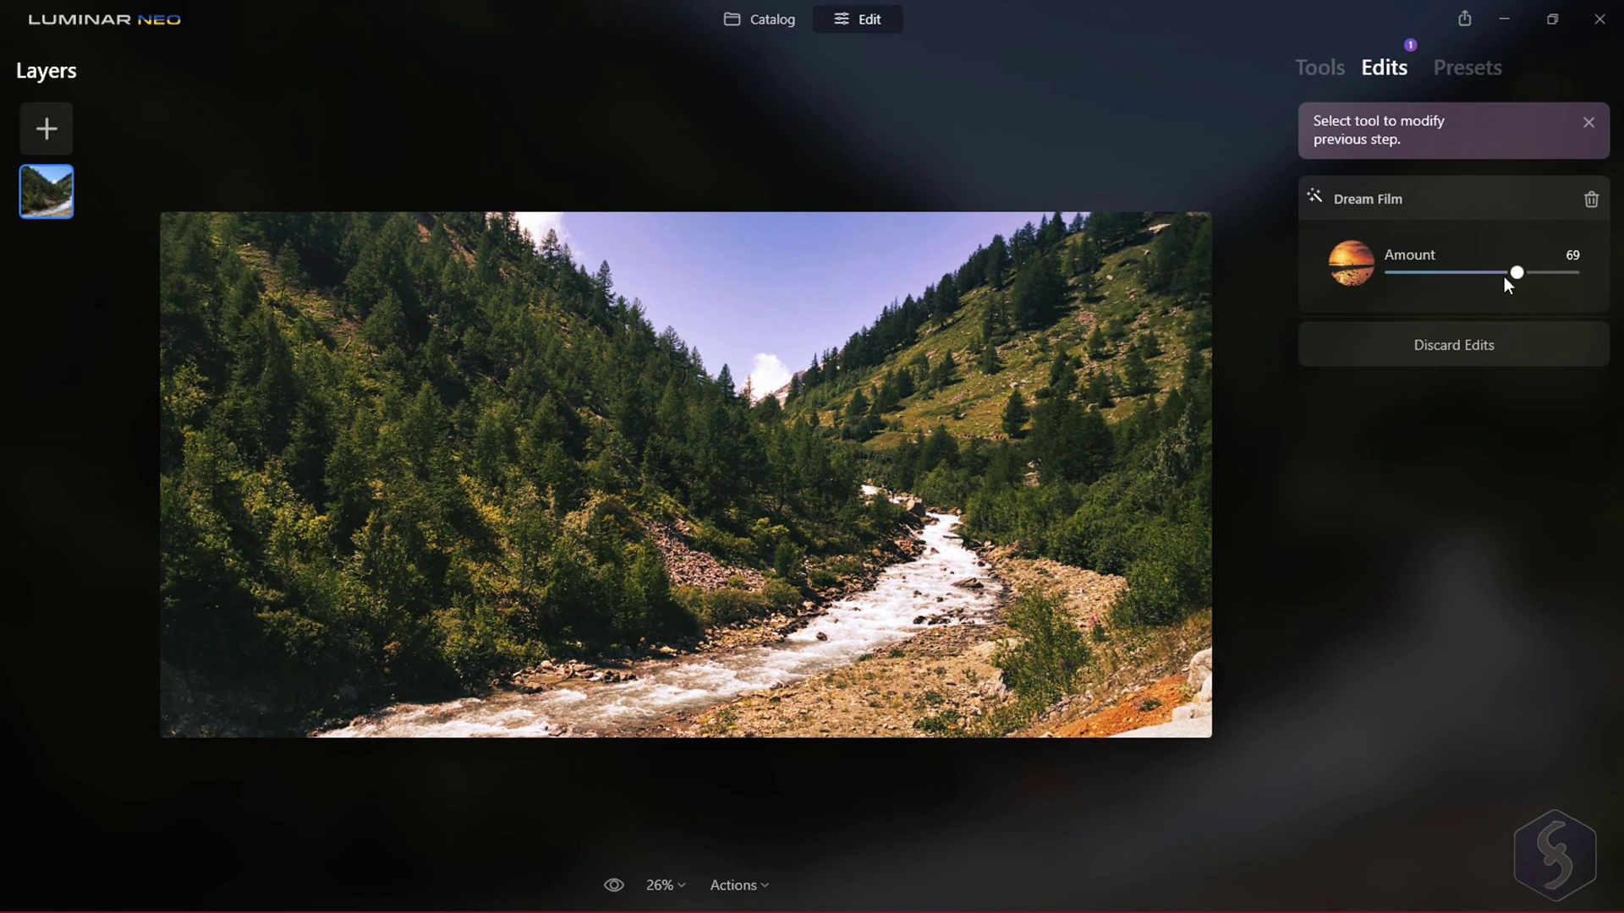
mouse_move(1509, 272)
left_mouse_down()
mouse_move(1407, 265)
mouse_move(1496, 275)
left_mouse_up()
left_click(1458, 336)
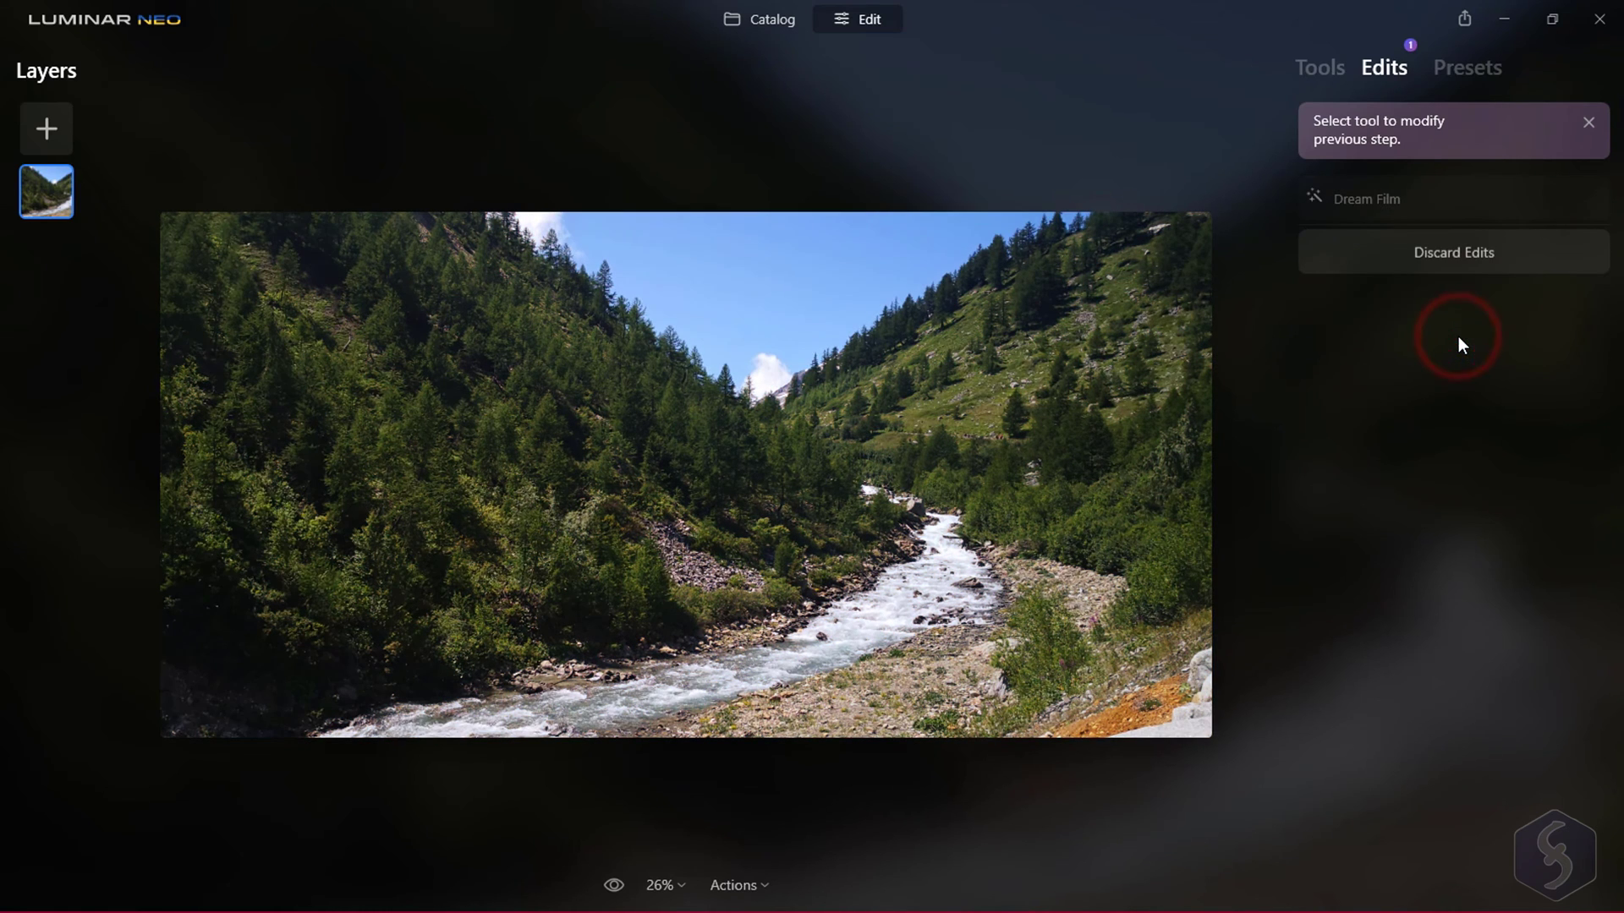
left_click(1443, 201)
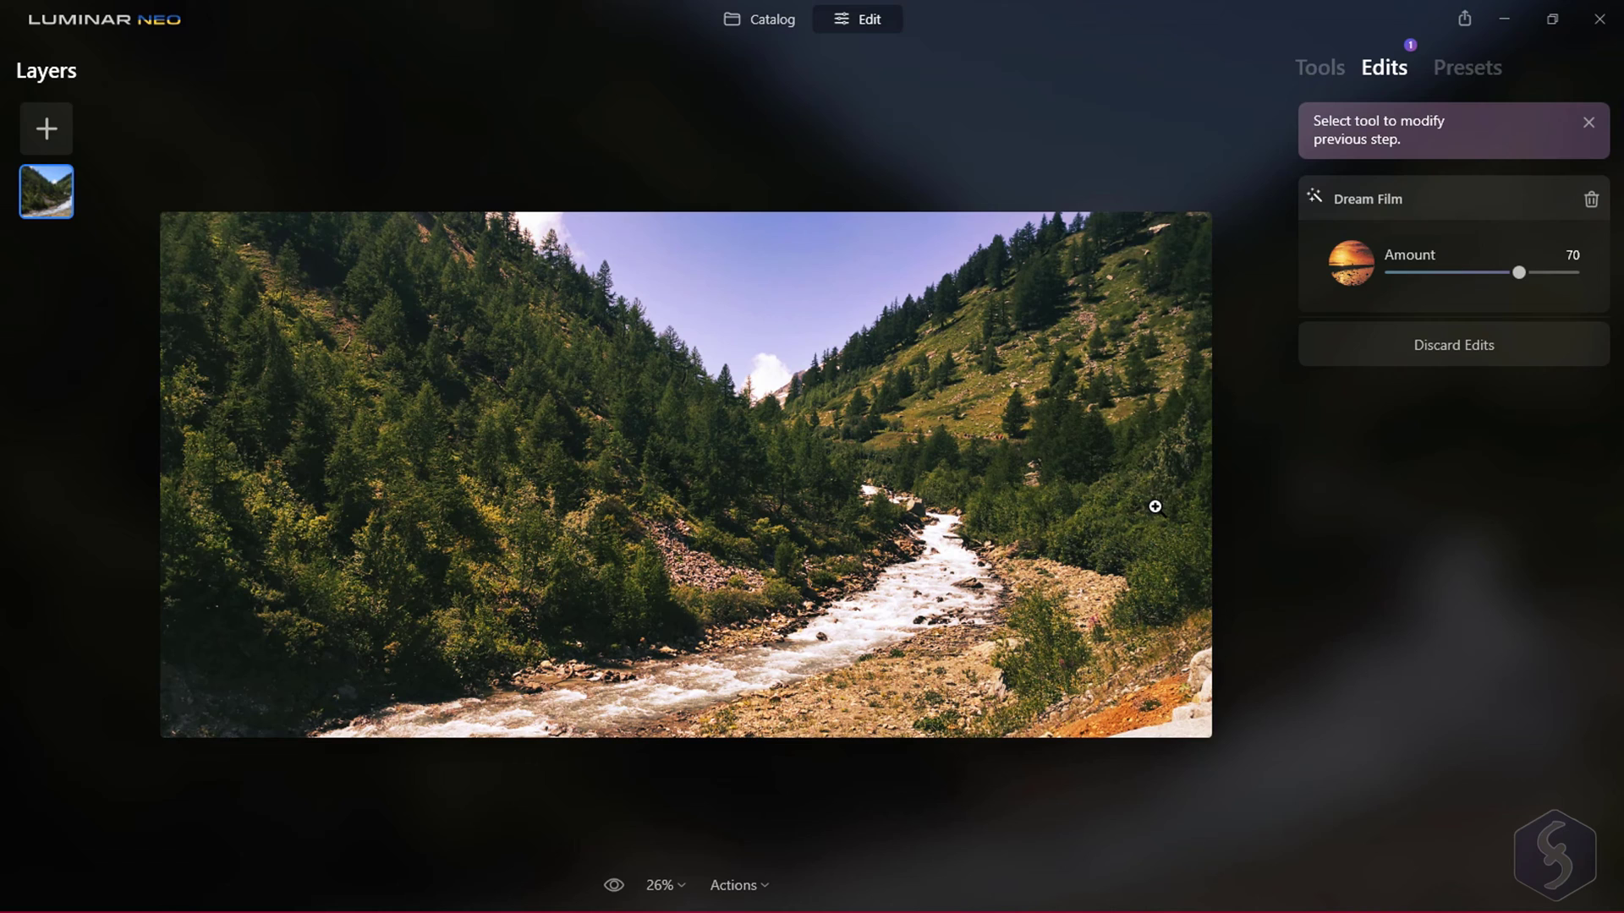
left_click(1586, 203)
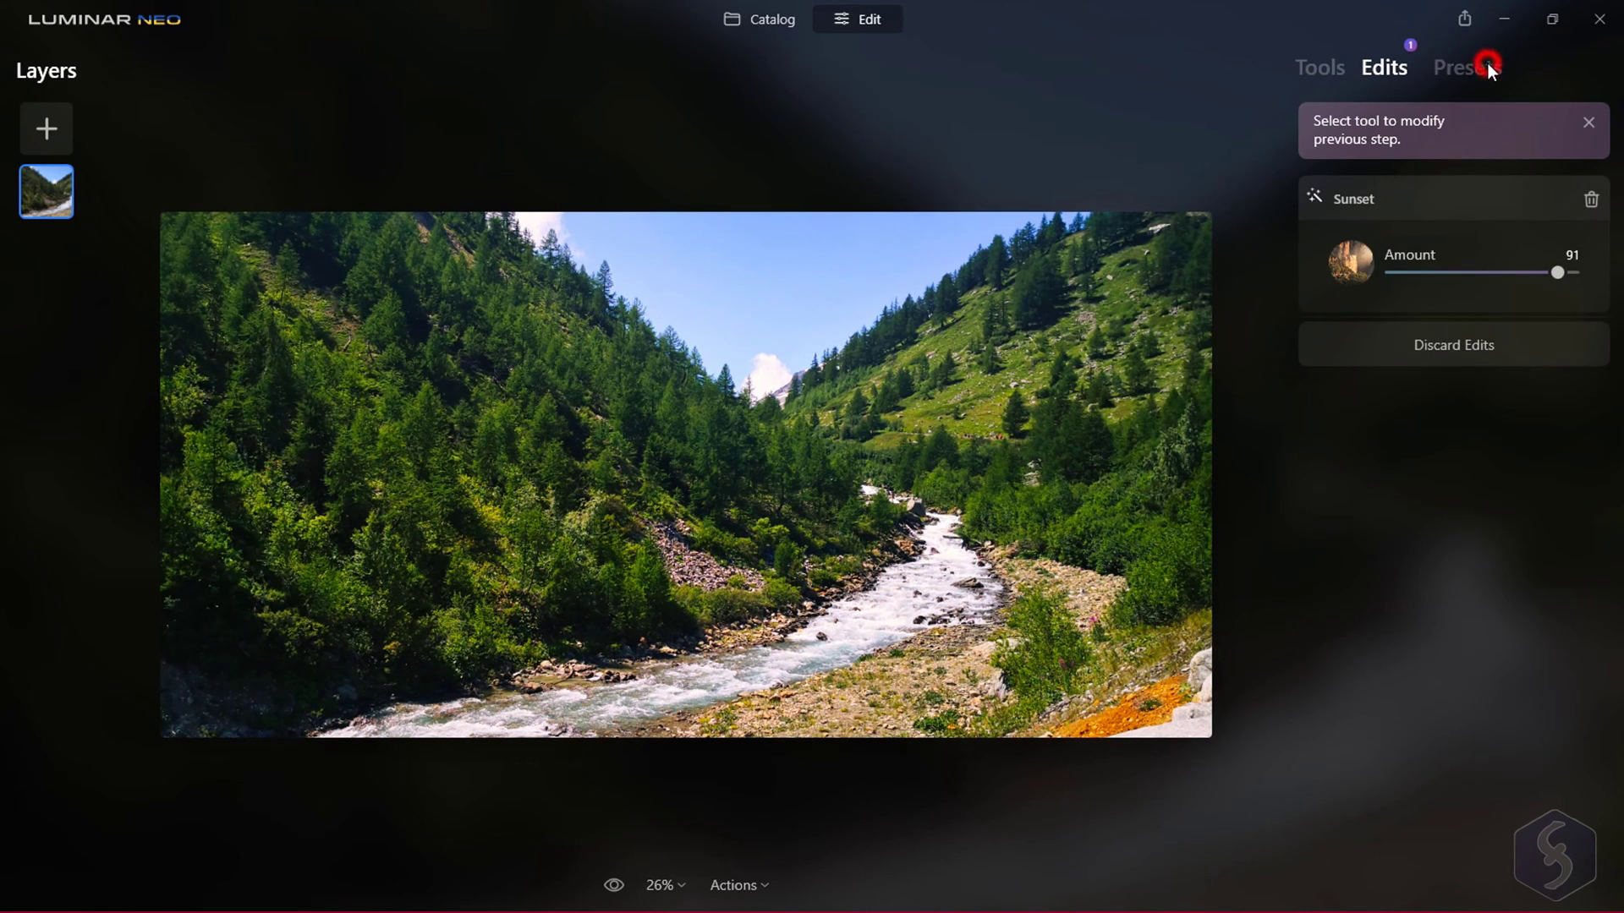
Apply Clean Light from Easy Landscapes at Amount 81
left_click(1488, 66)
left_click(1376, 647)
left_click(1422, 541)
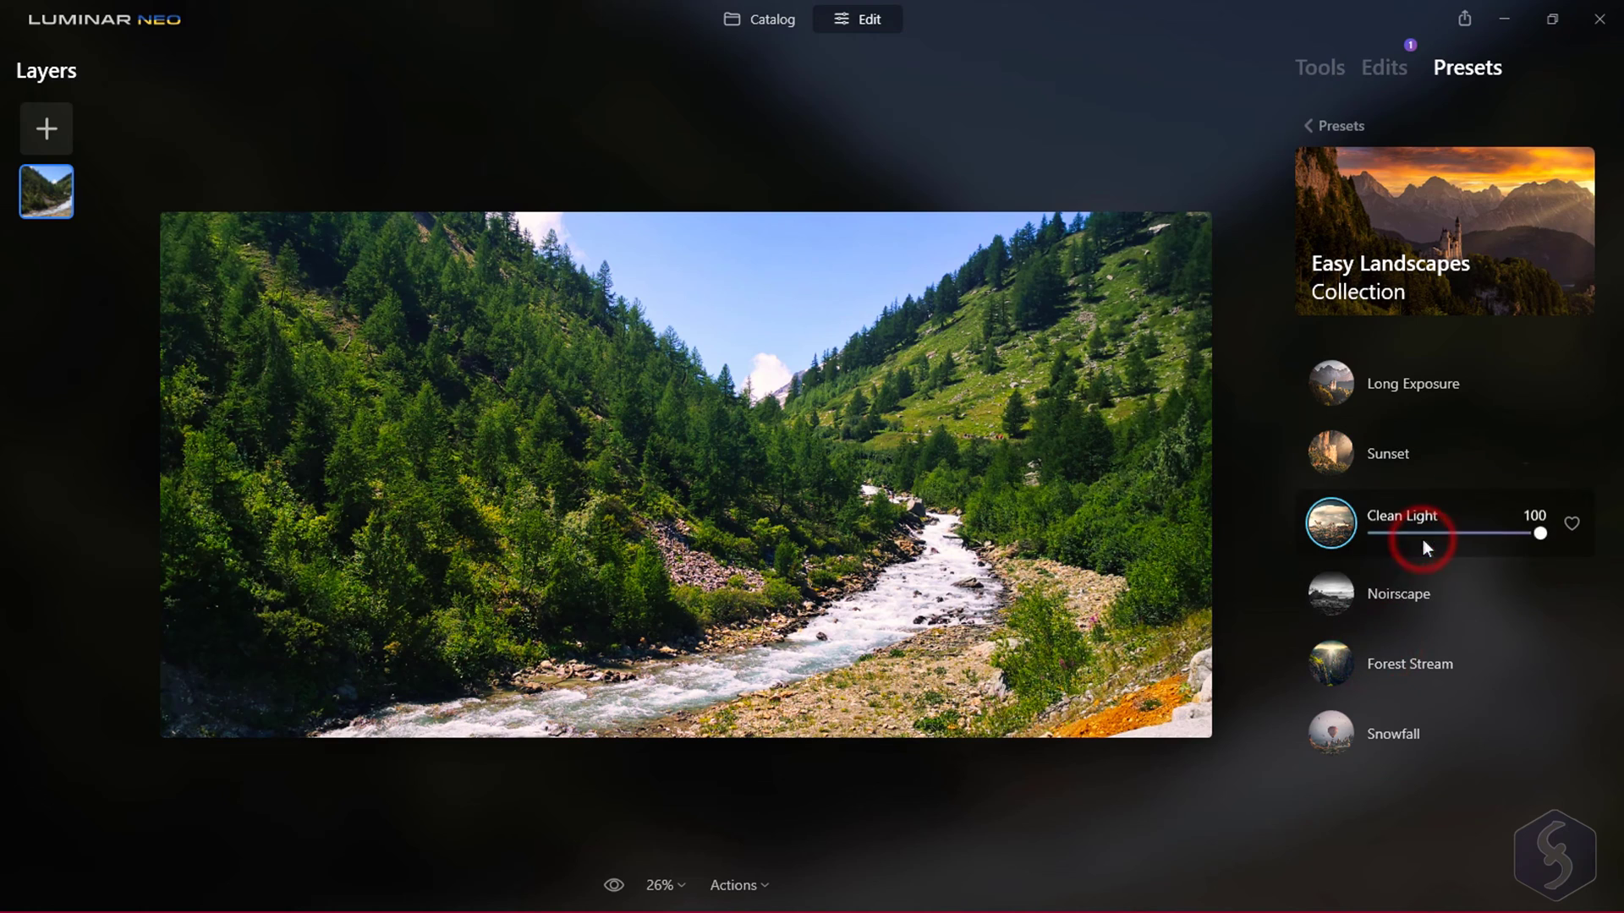
left_click_drag(1540, 532, 1507, 532)
left_click(1394, 82)
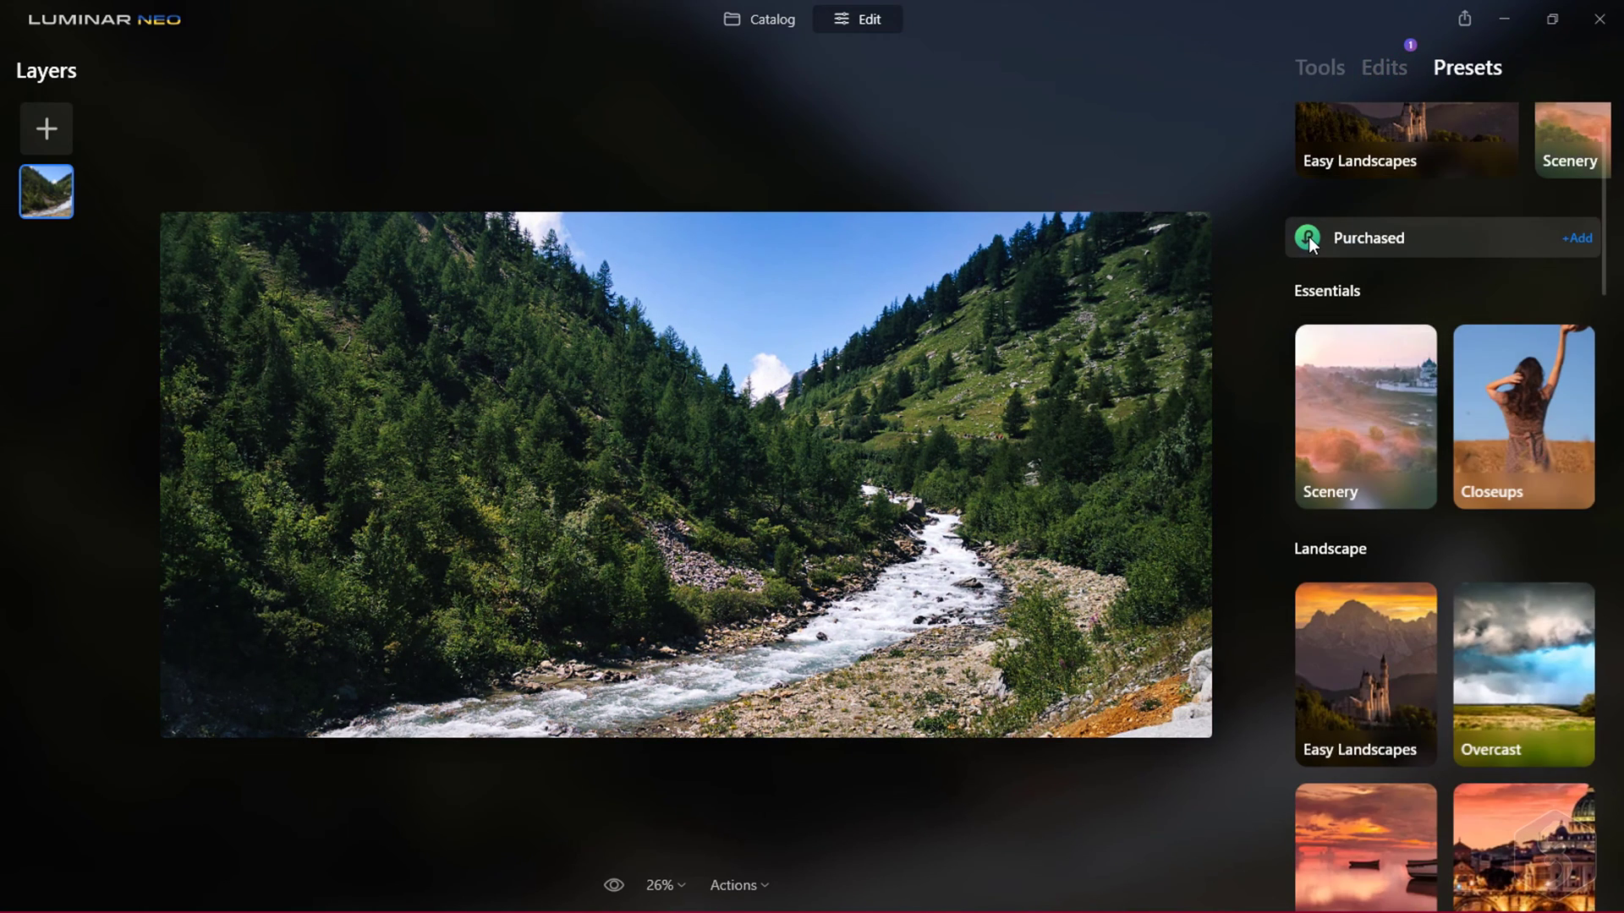
Open the Purchased presets, then browse Signature Templates on the online marketplace
left_click(1309, 237)
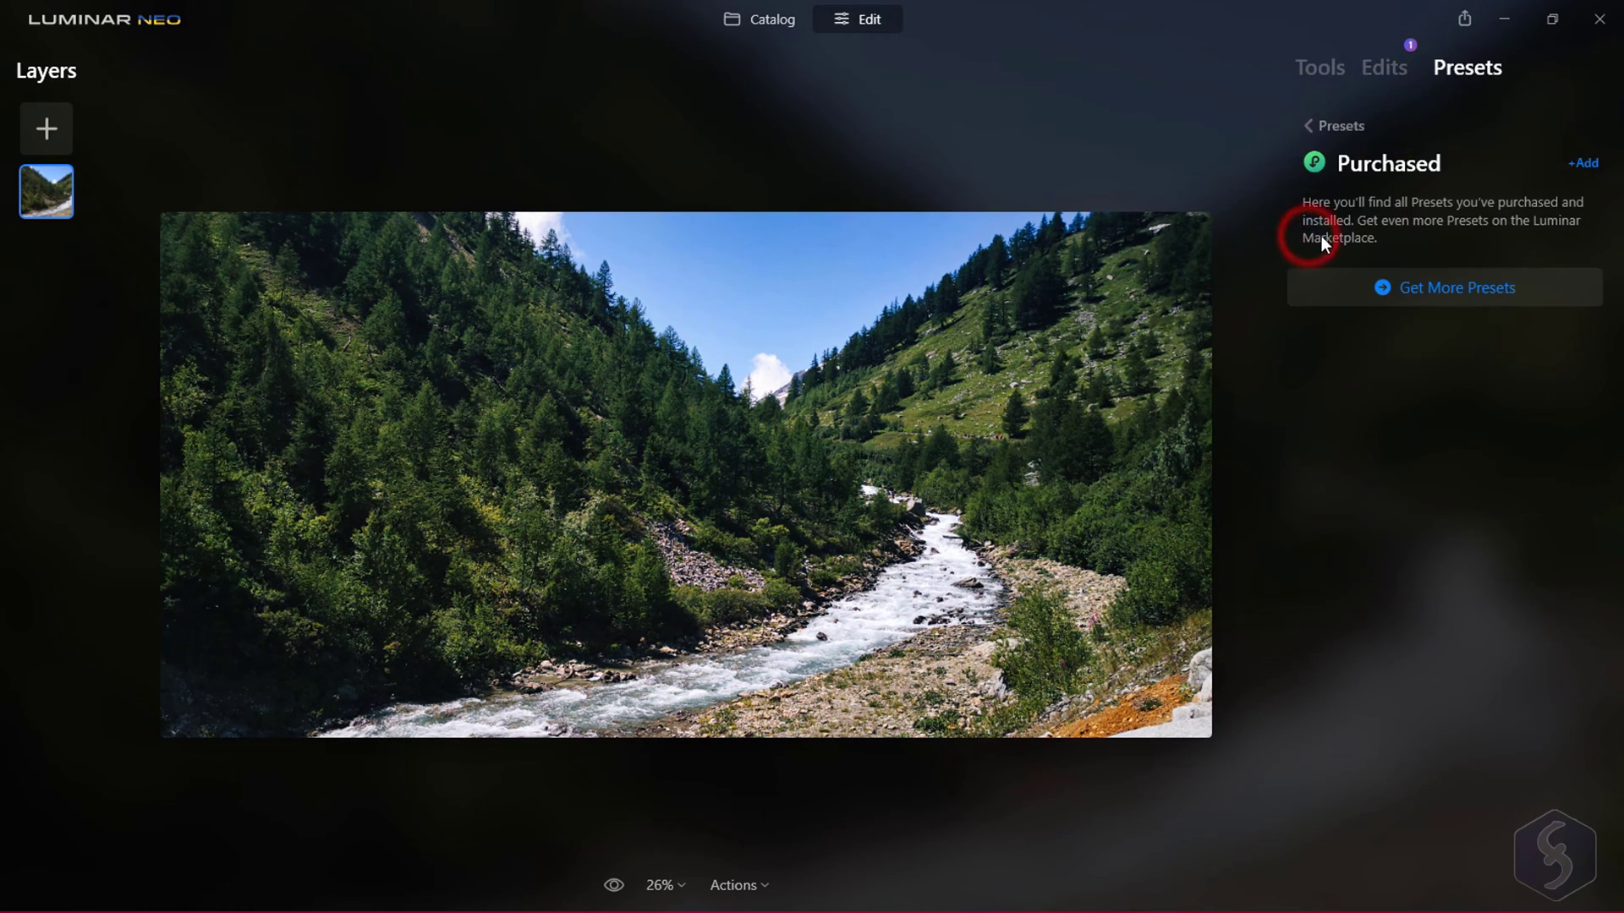
left_click(1494, 288)
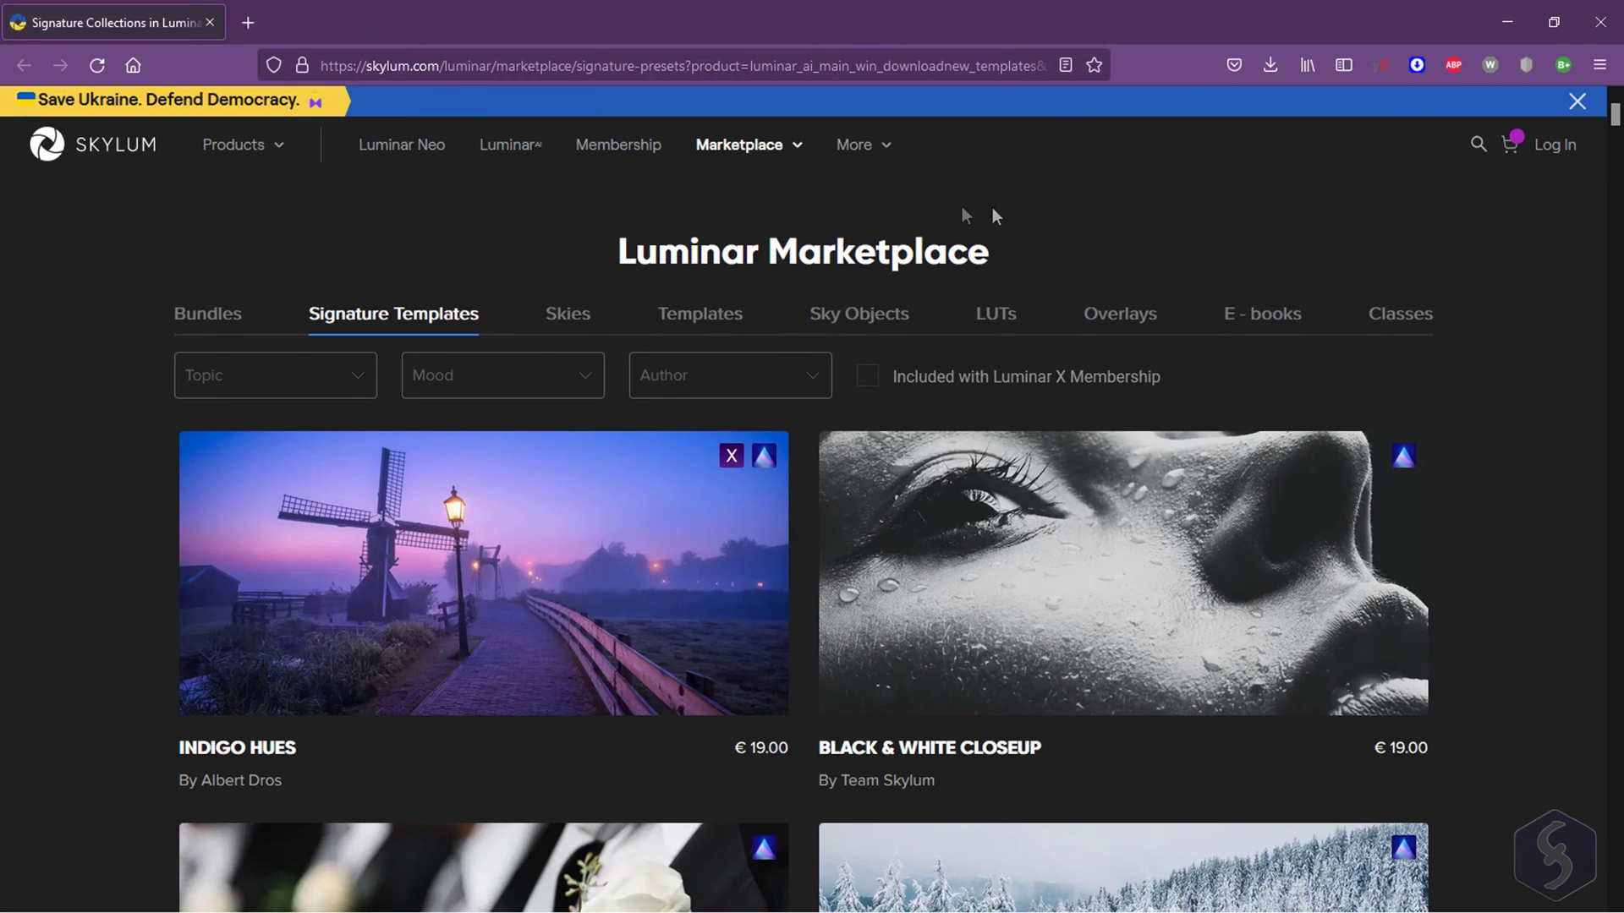
scroll(1522, 397, "down", 5)
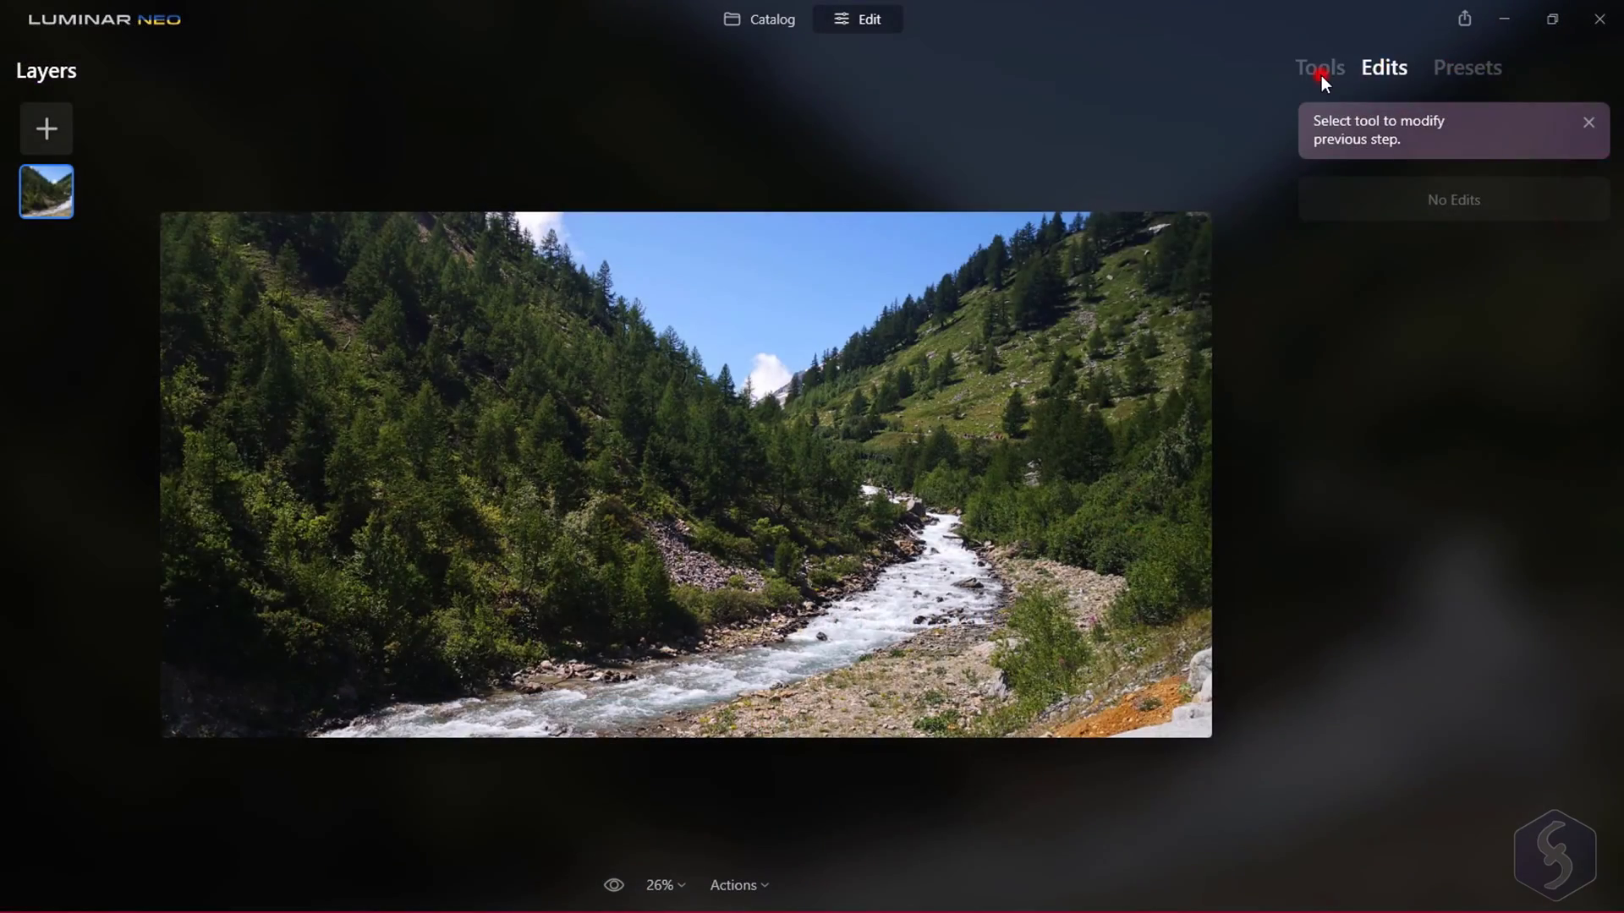
Open the Crop tool and let Crop AI crop the river photo
left_click(1321, 72)
scroll(1408, 386, "down", 8)
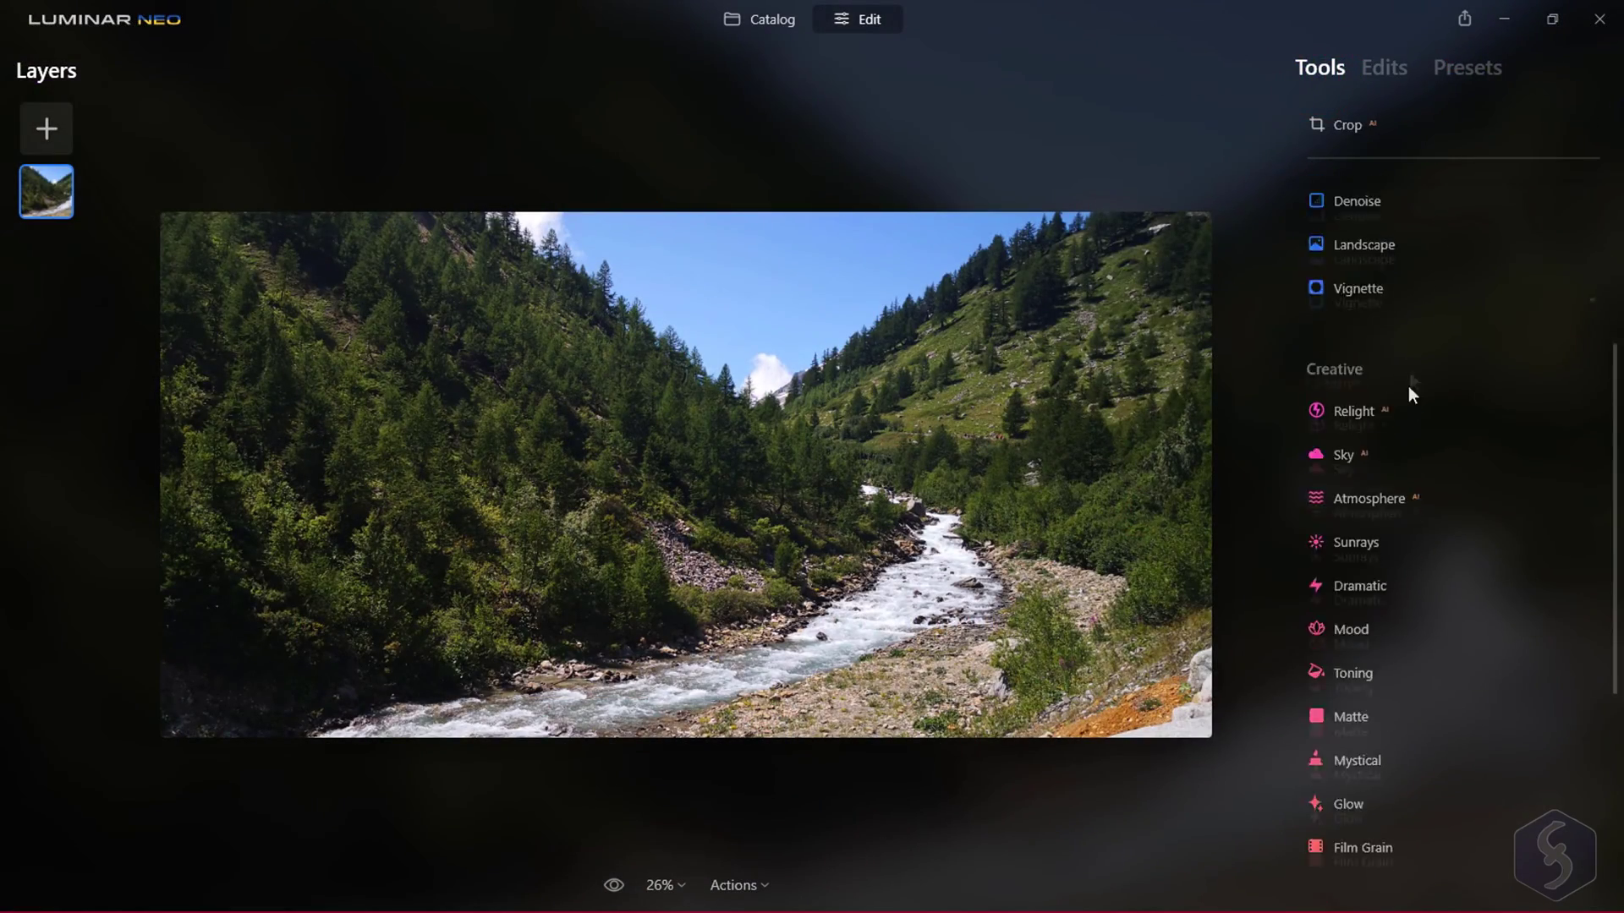
scroll(1402, 849, "up", 3)
scroll(1393, 744, "up", 6)
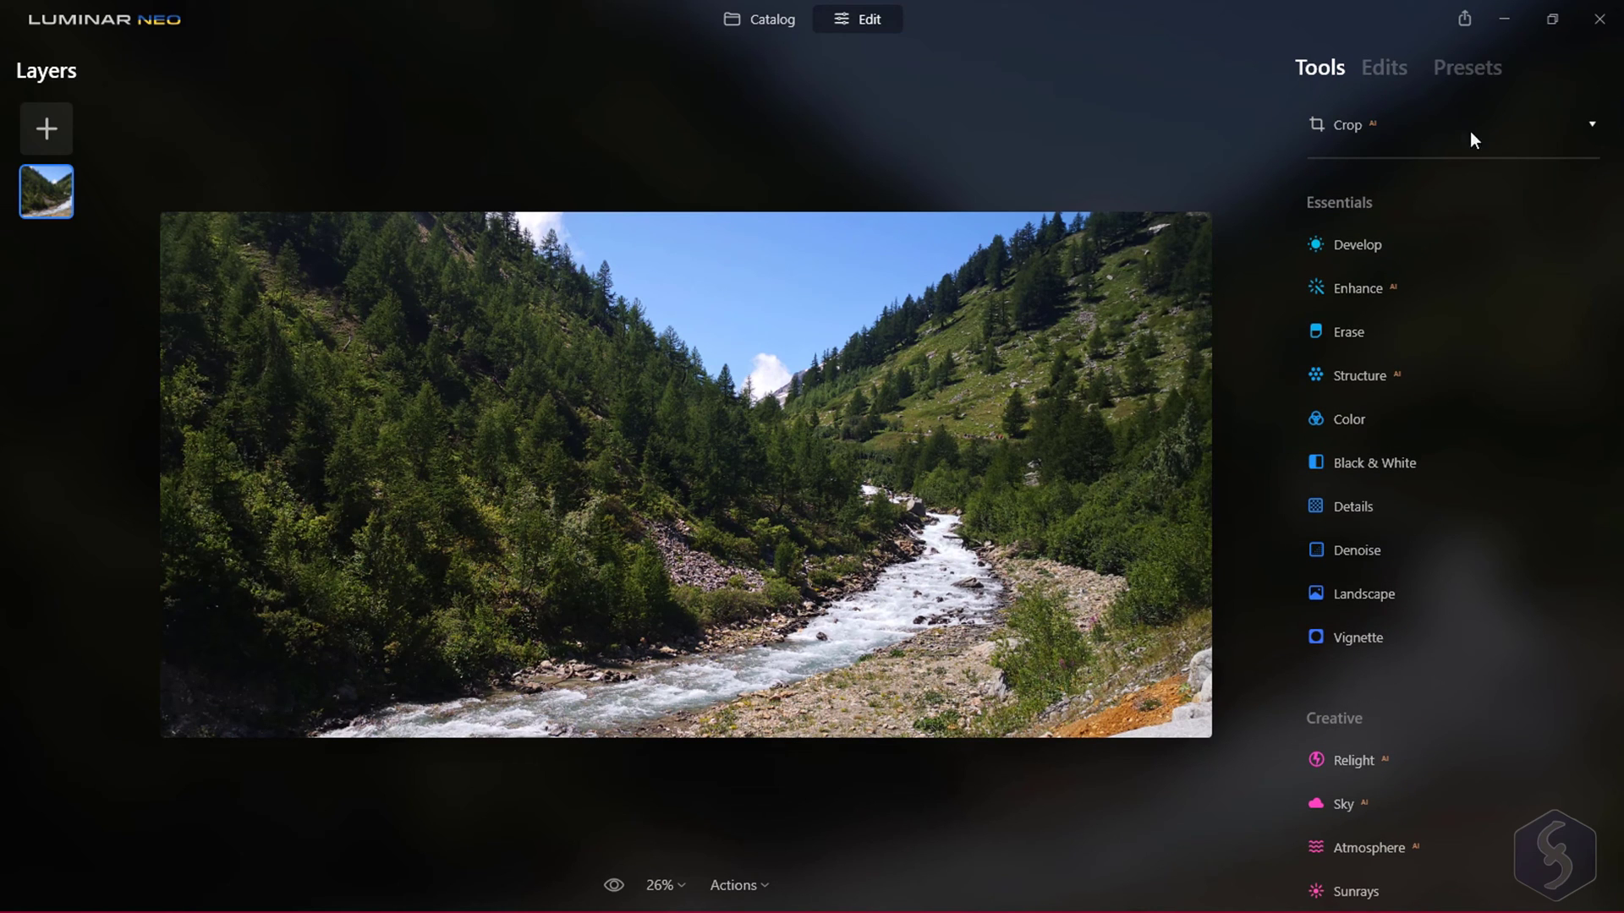
left_click(1343, 127)
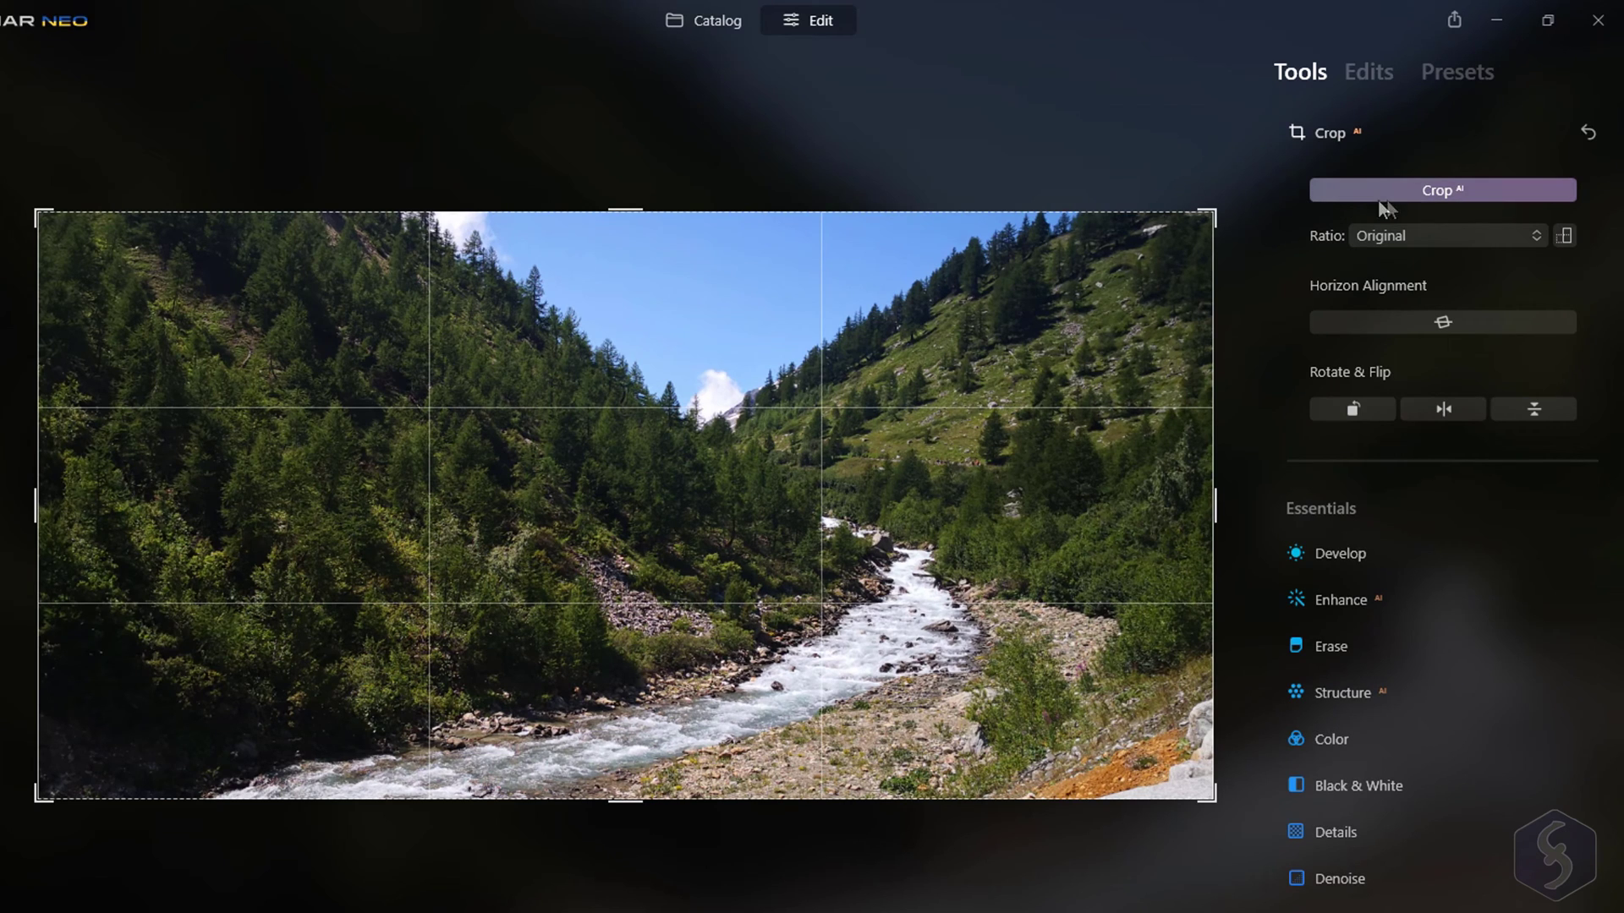
left_click(1482, 194)
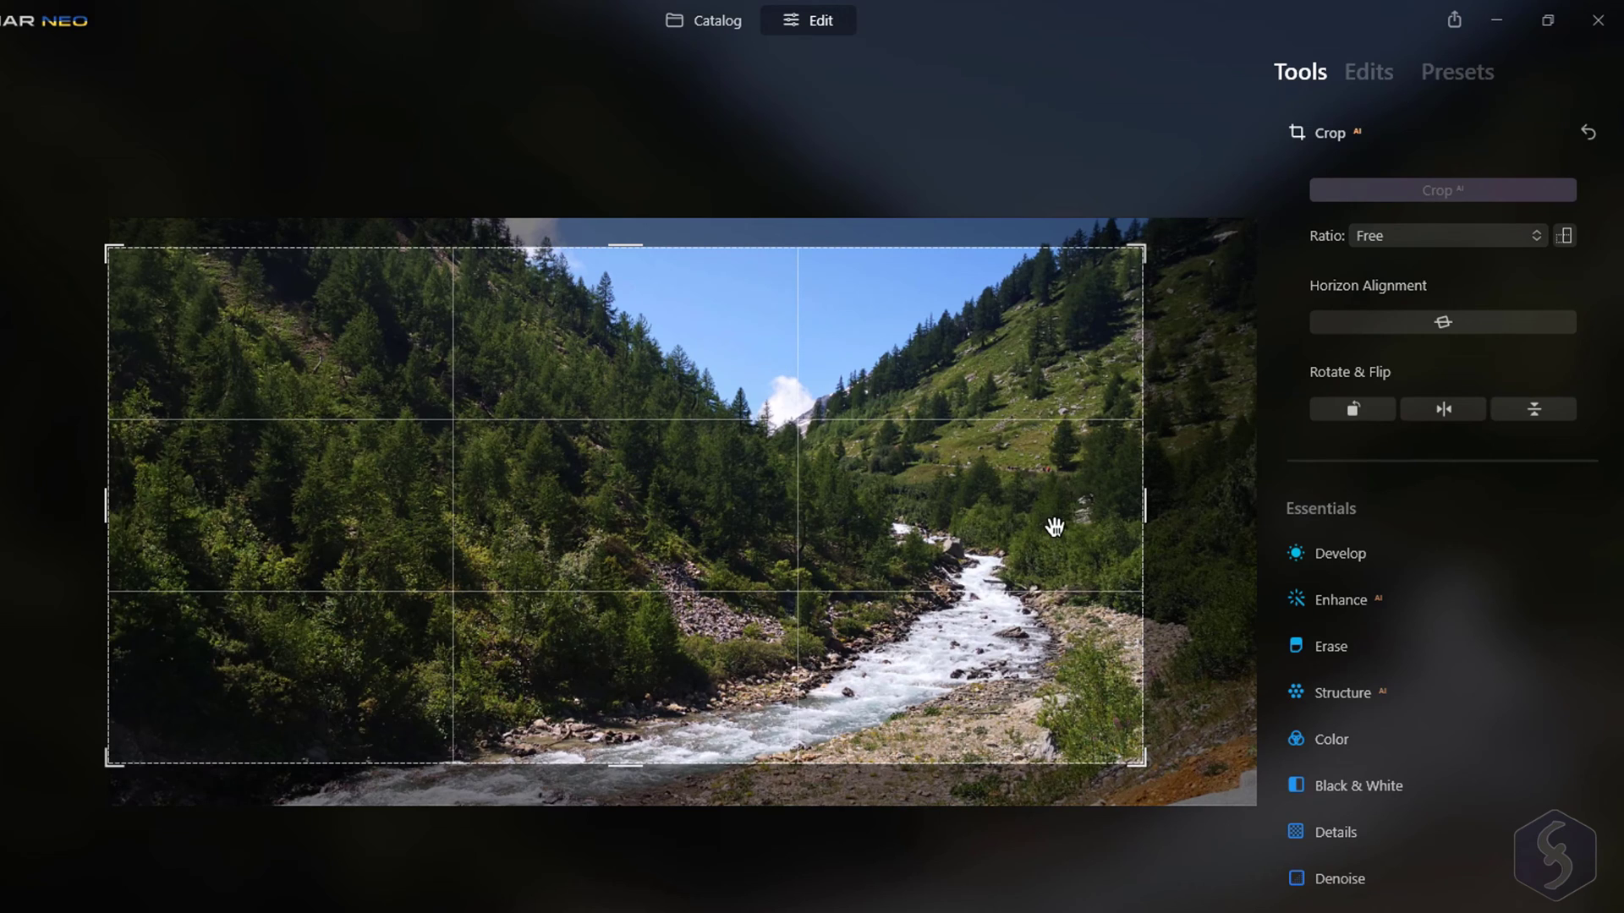
Set the crop ratio to 16:9, then reposition and resize the frame
left_click(1500, 235)
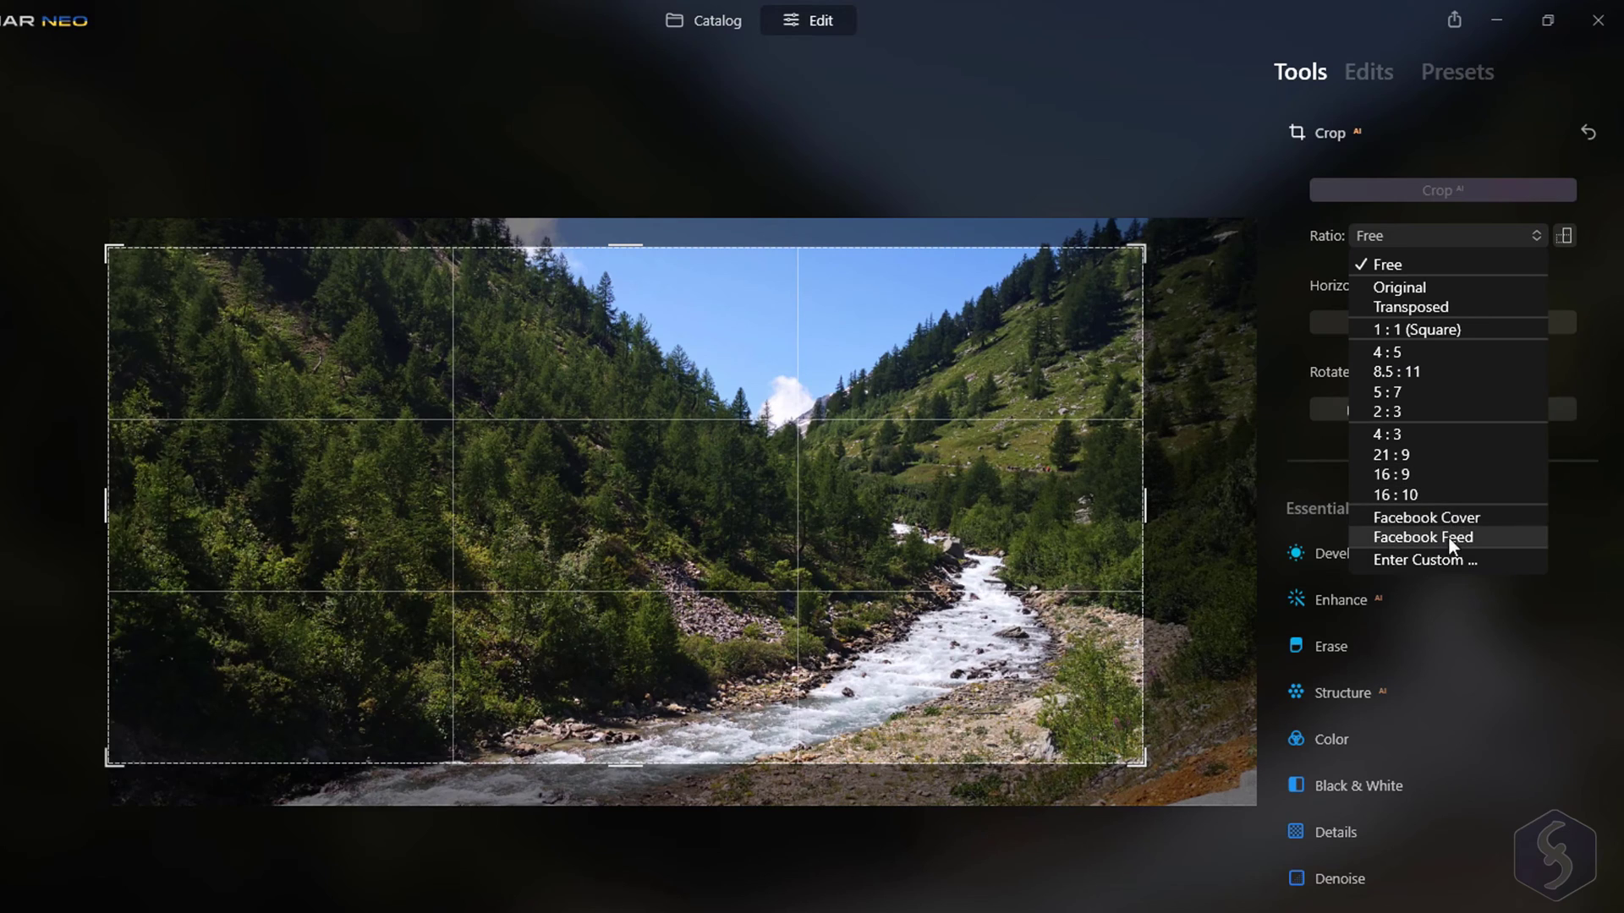
left_click(1438, 517)
left_click(1415, 473)
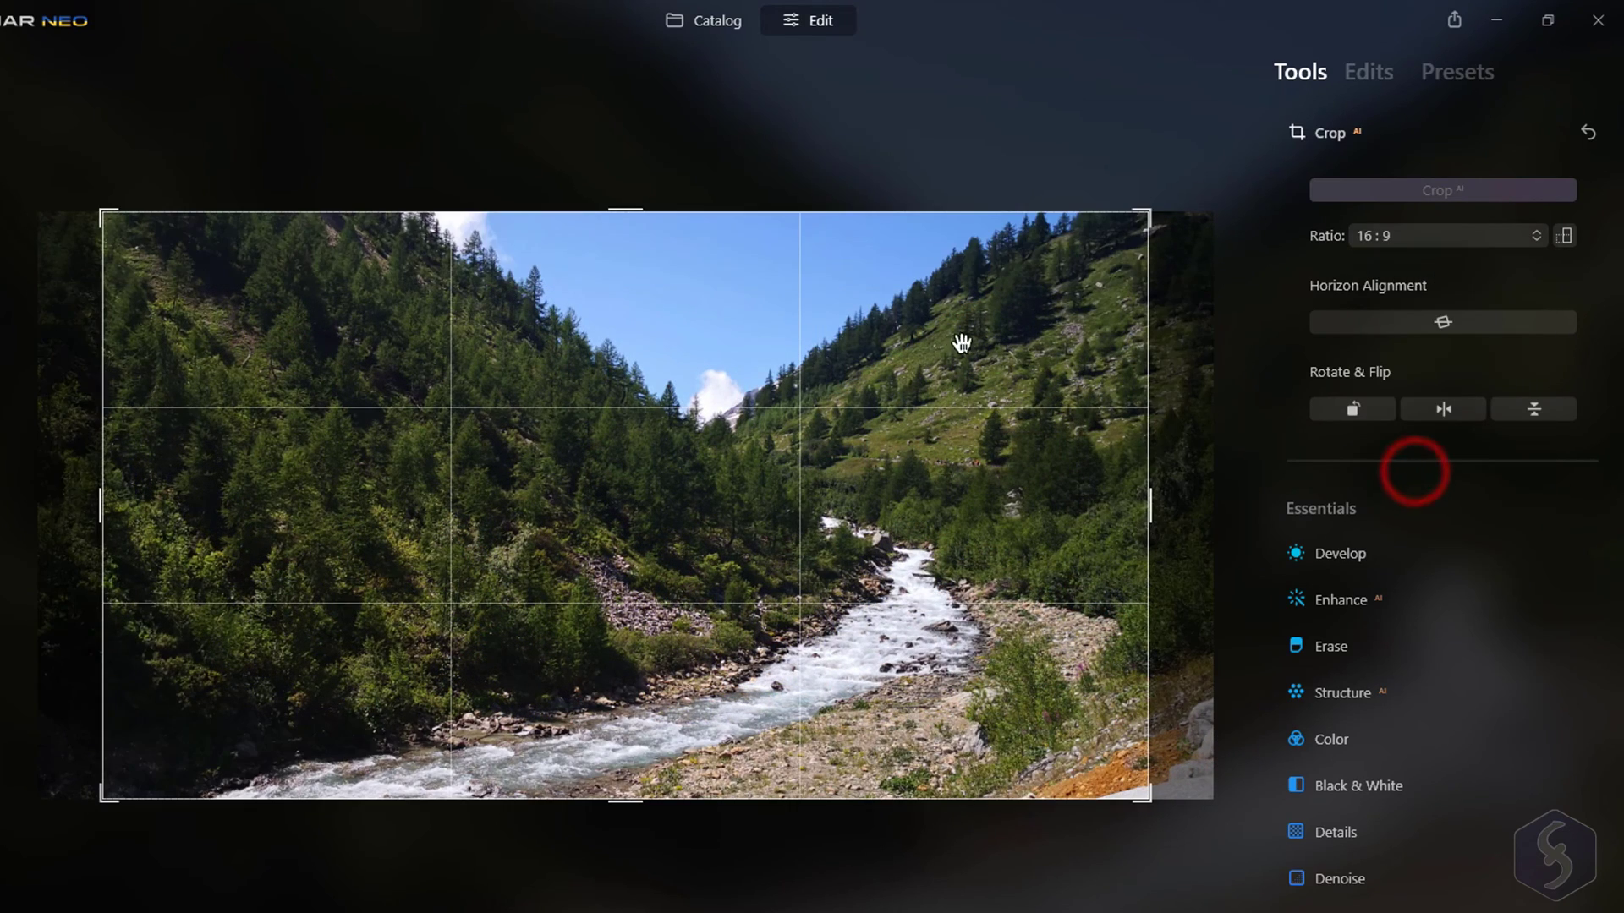
left_click_drag(577, 397, 493, 398)
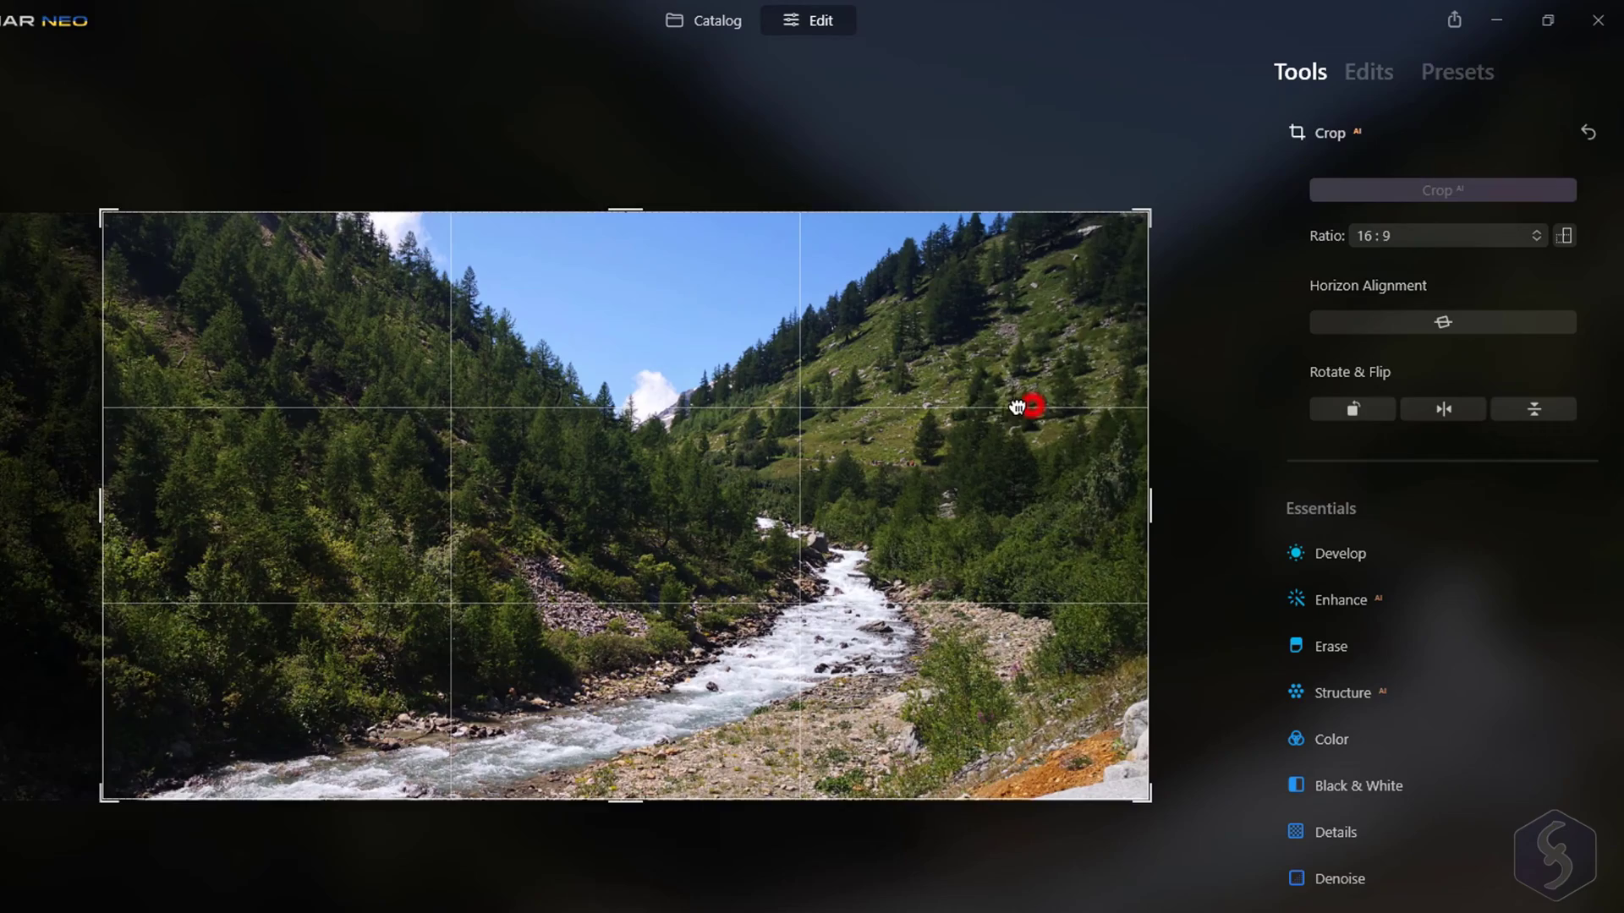
left_click_drag(1029, 406, 1180, 288)
left_click_drag(1146, 213, 1082, 234)
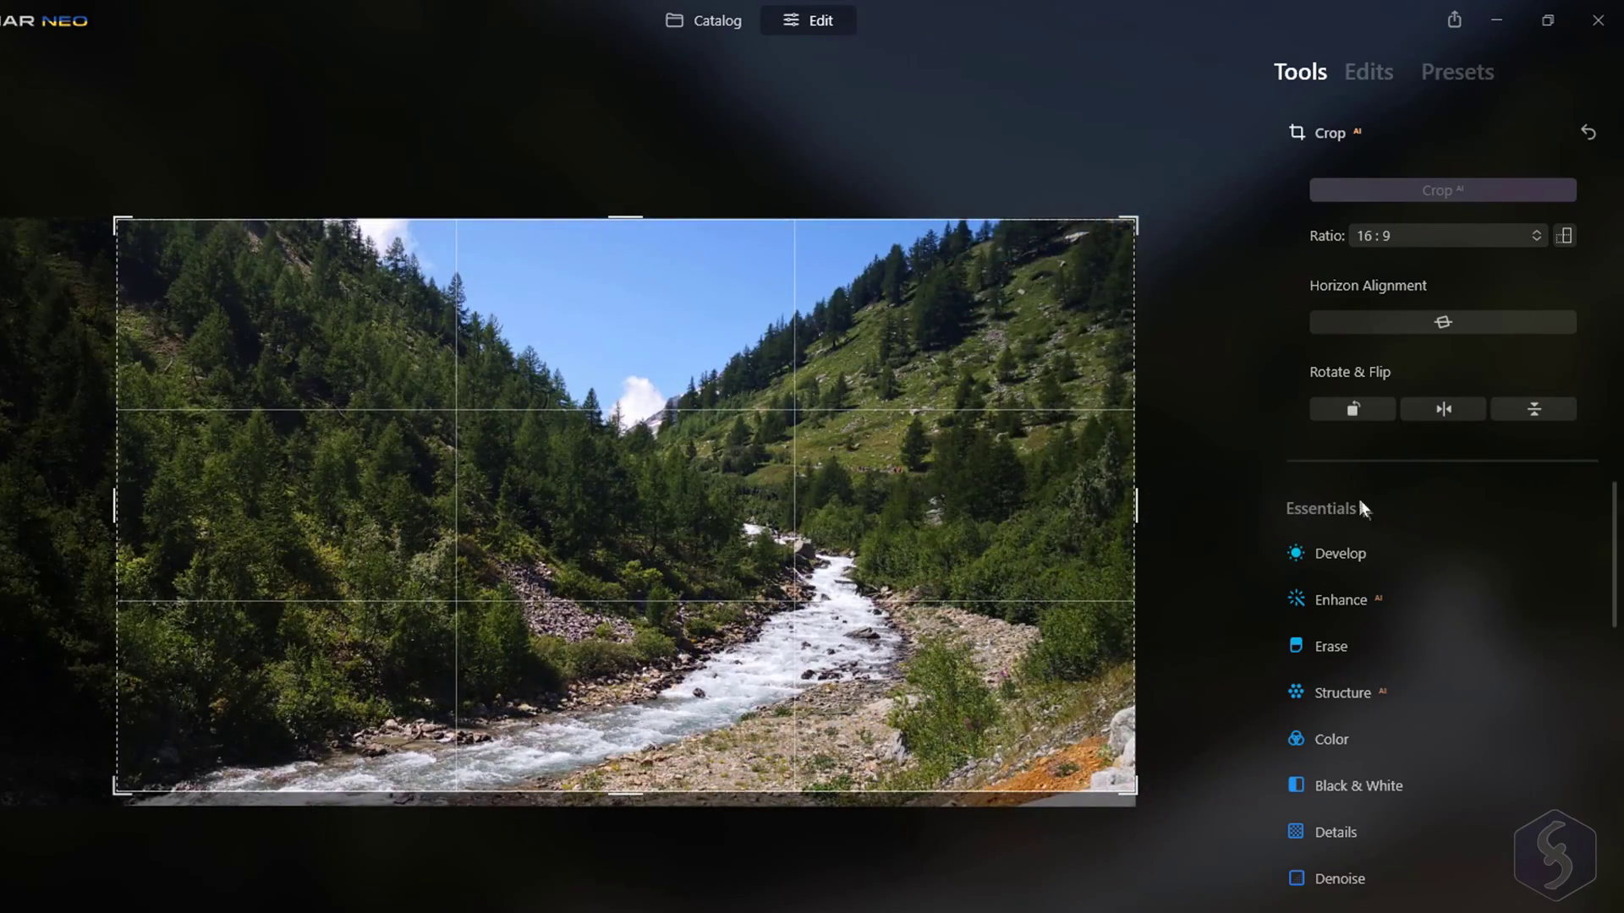
Rotate the photo a full 360° and flip it horizontally and vertically, ending upright
left_click(1358, 409)
left_click(1358, 409)
left_click(1358, 409)
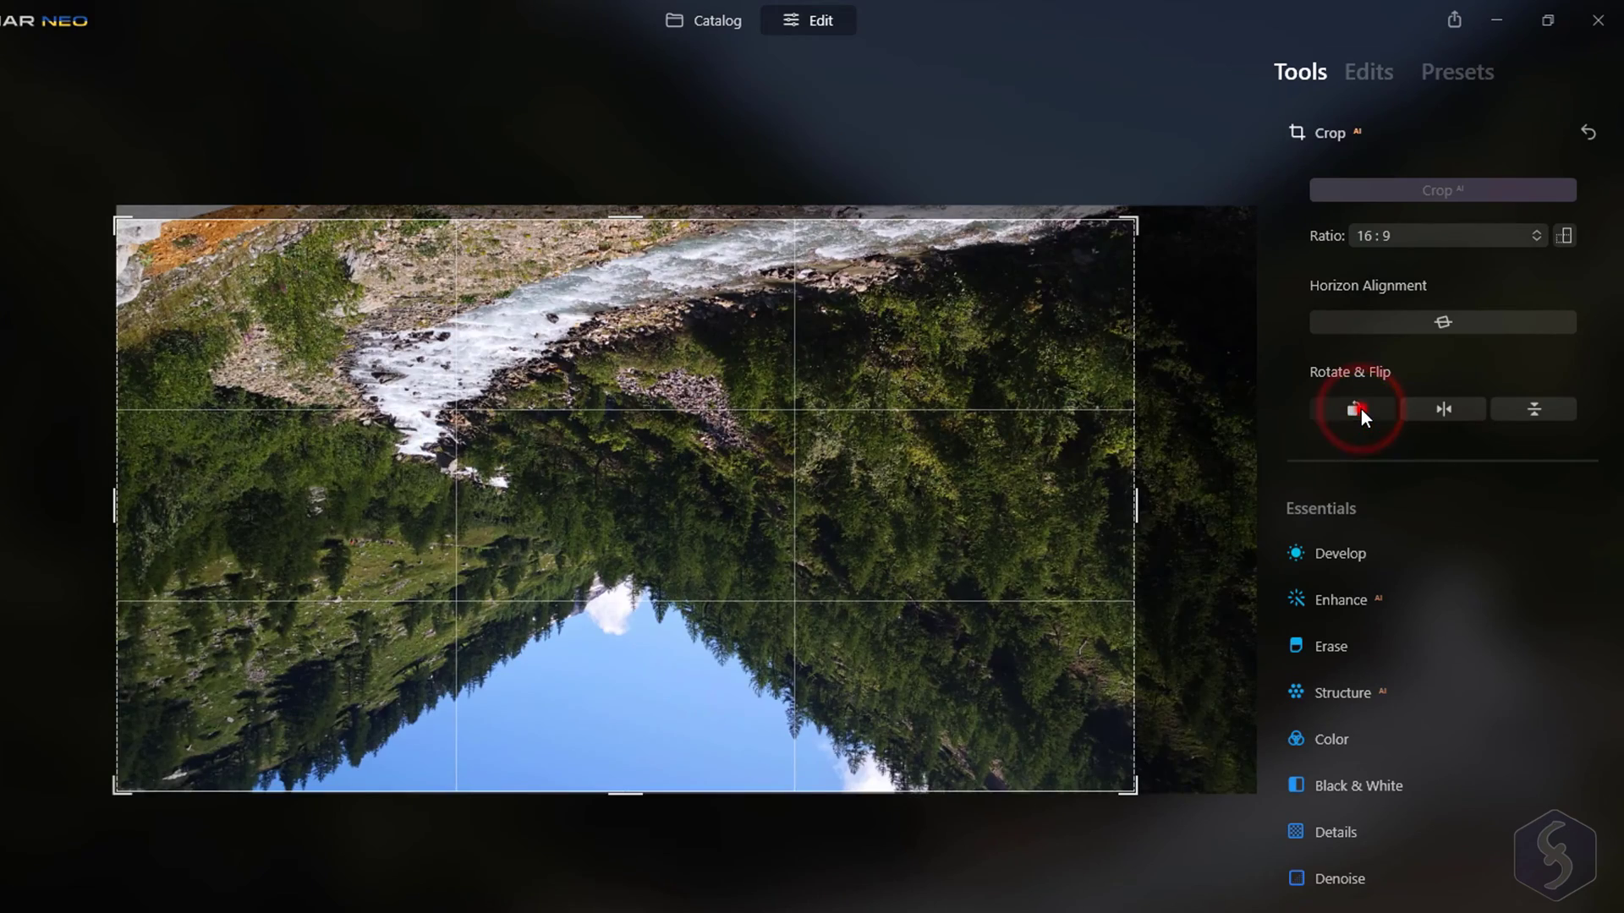
left_click(1358, 409)
left_click(1468, 413)
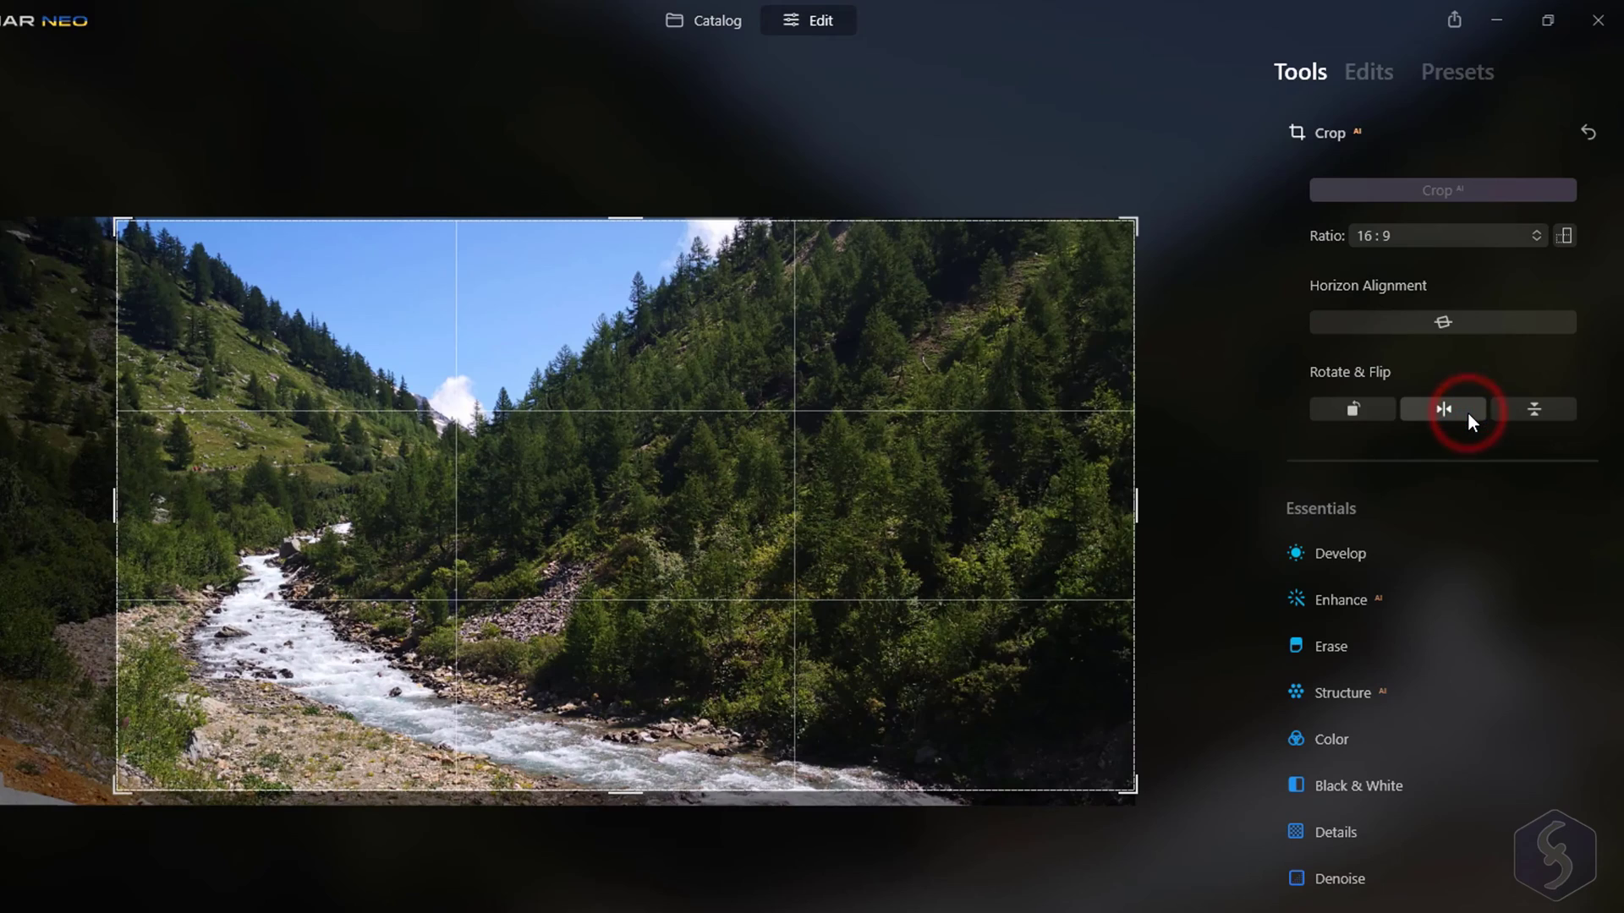
left_click(1468, 413)
left_click(1535, 413)
left_click(1536, 413)
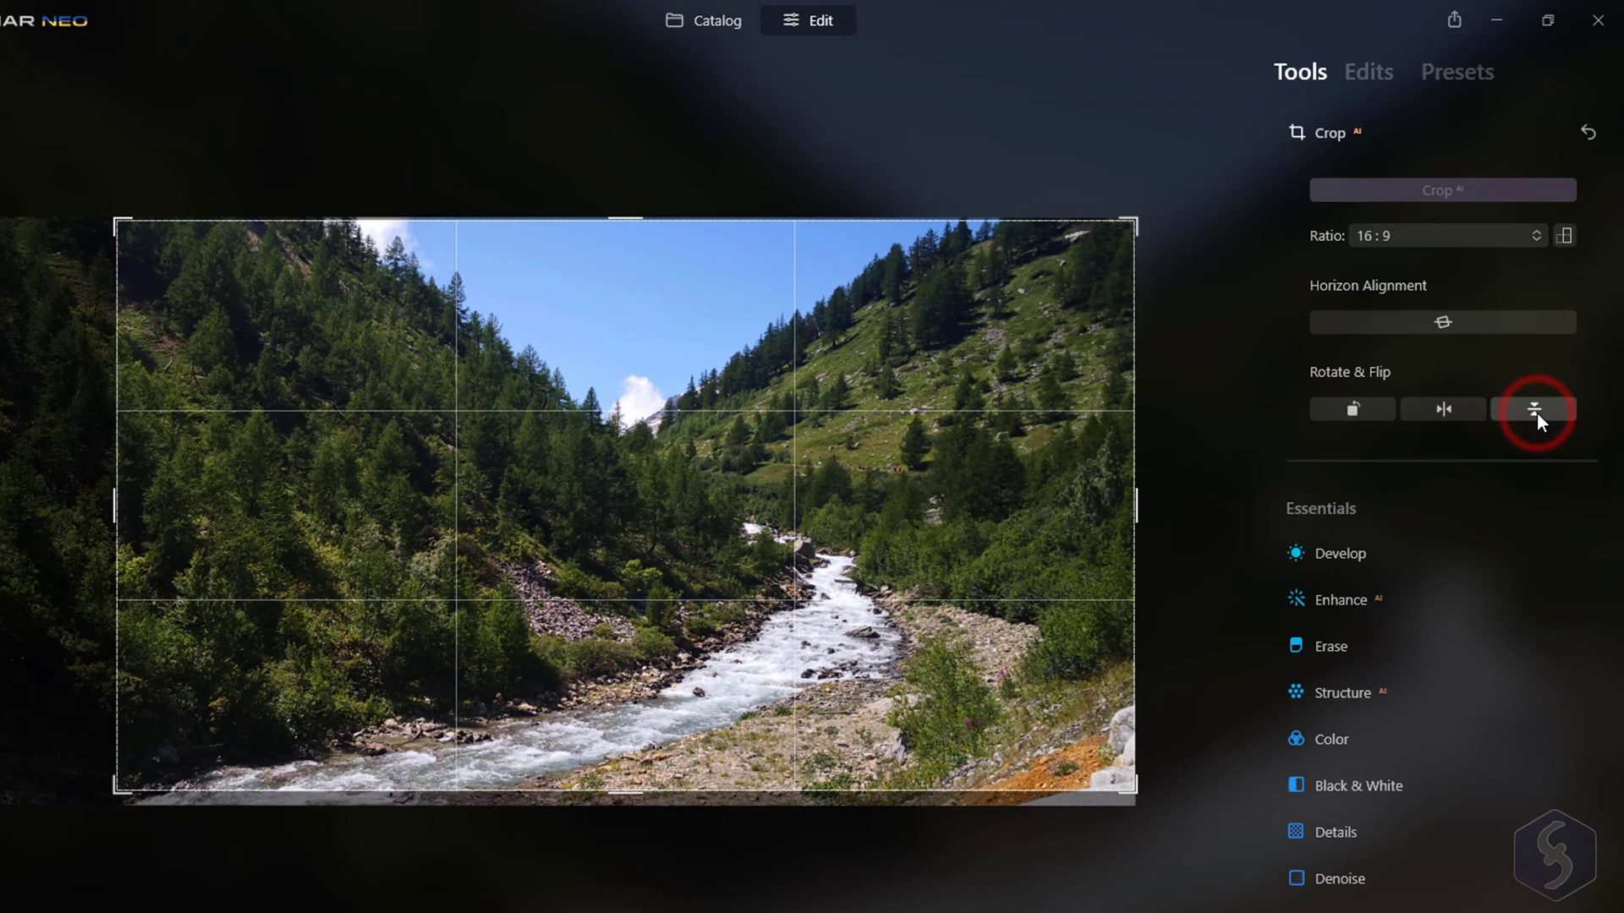
Compare before and after, reset the Develop adjustments, and set Exposure to 0.77
left_click(1362, 553)
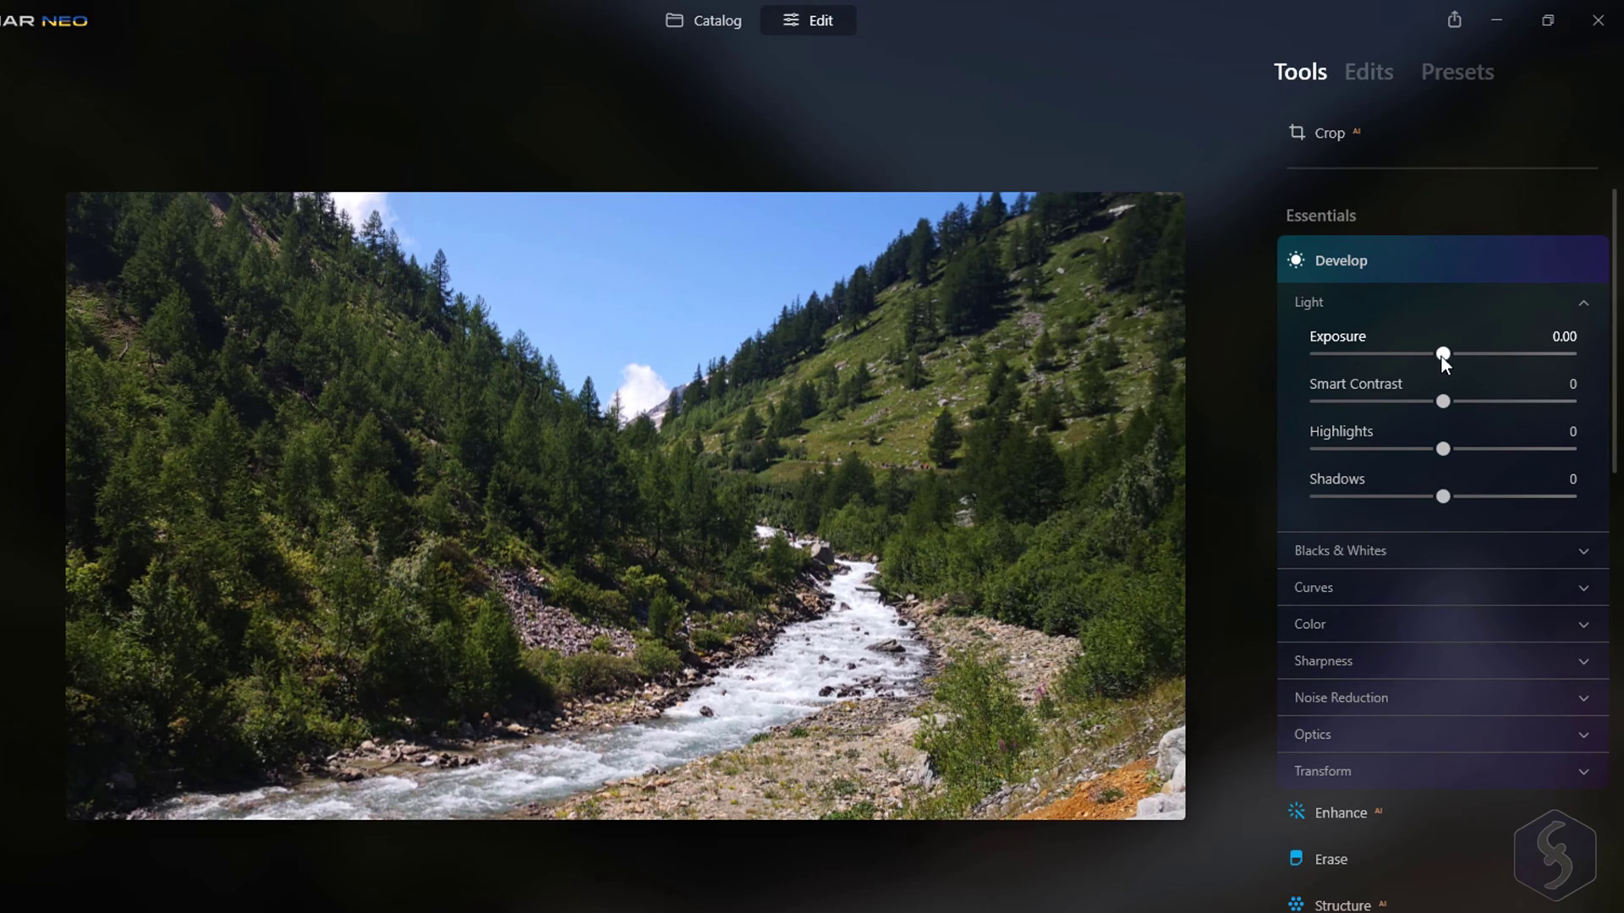
left_click_drag(1443, 354, 1410, 355)
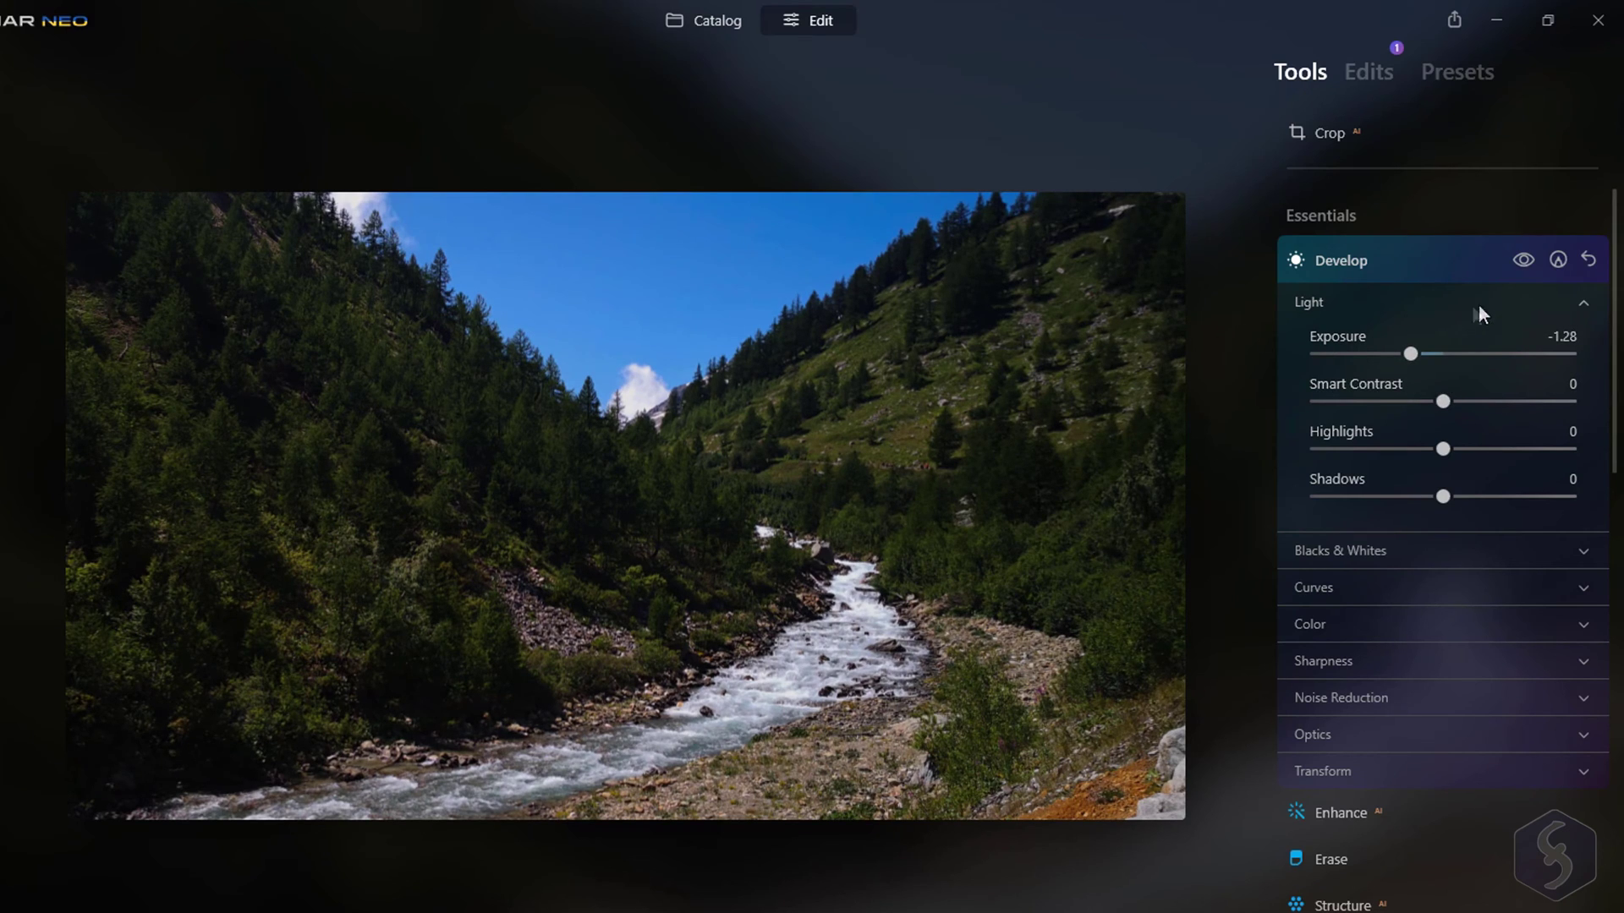
left_click(1523, 260)
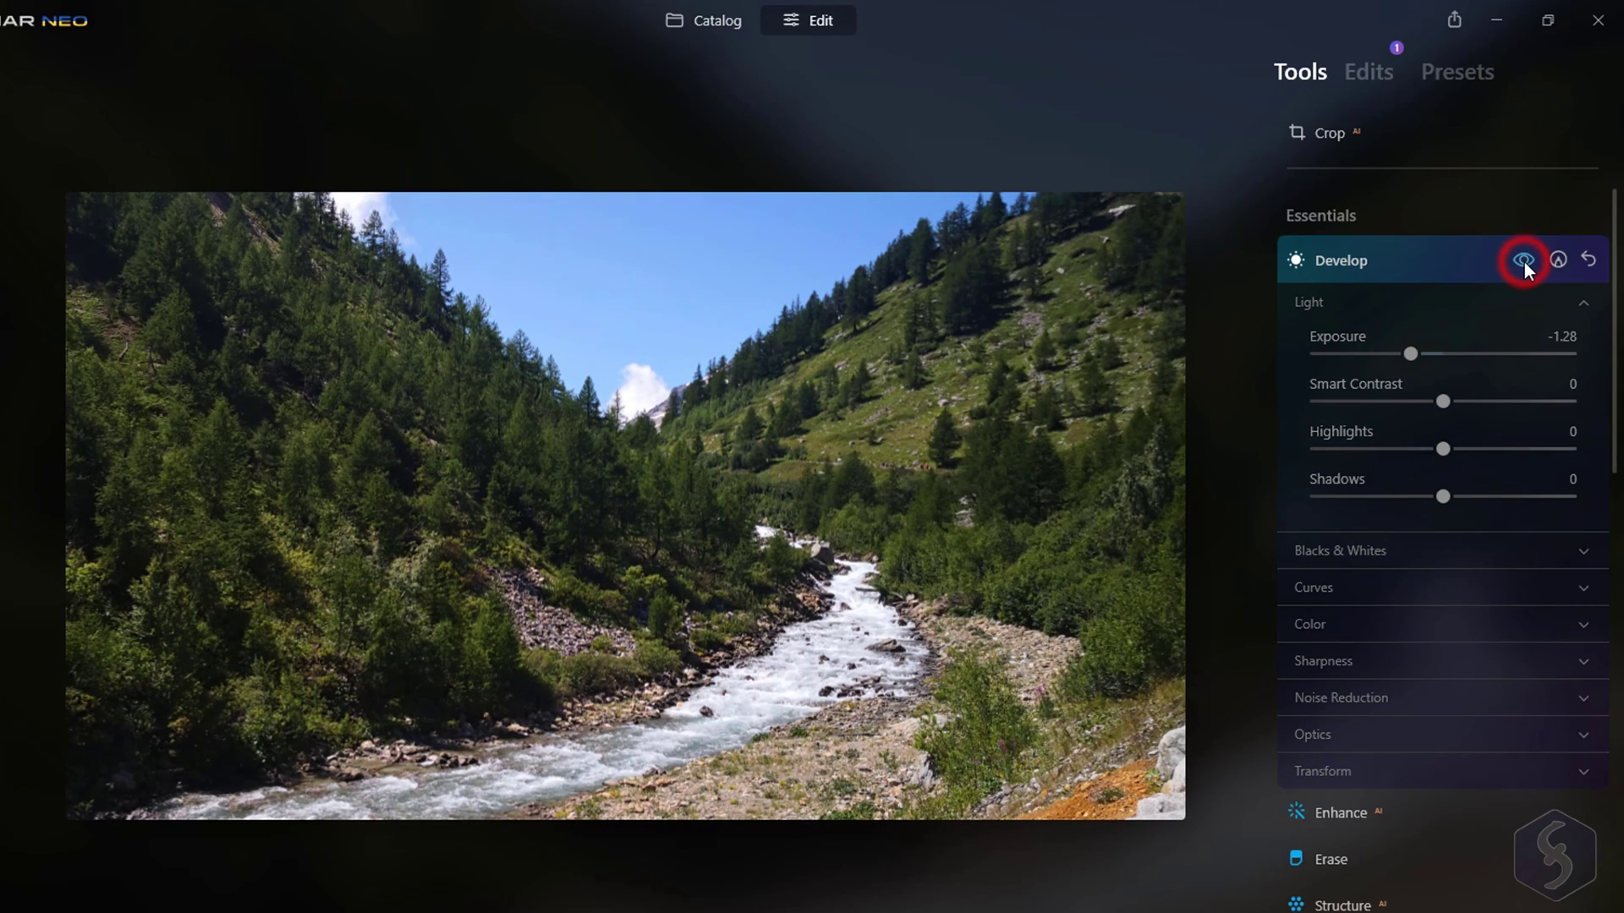
left_click(1524, 260)
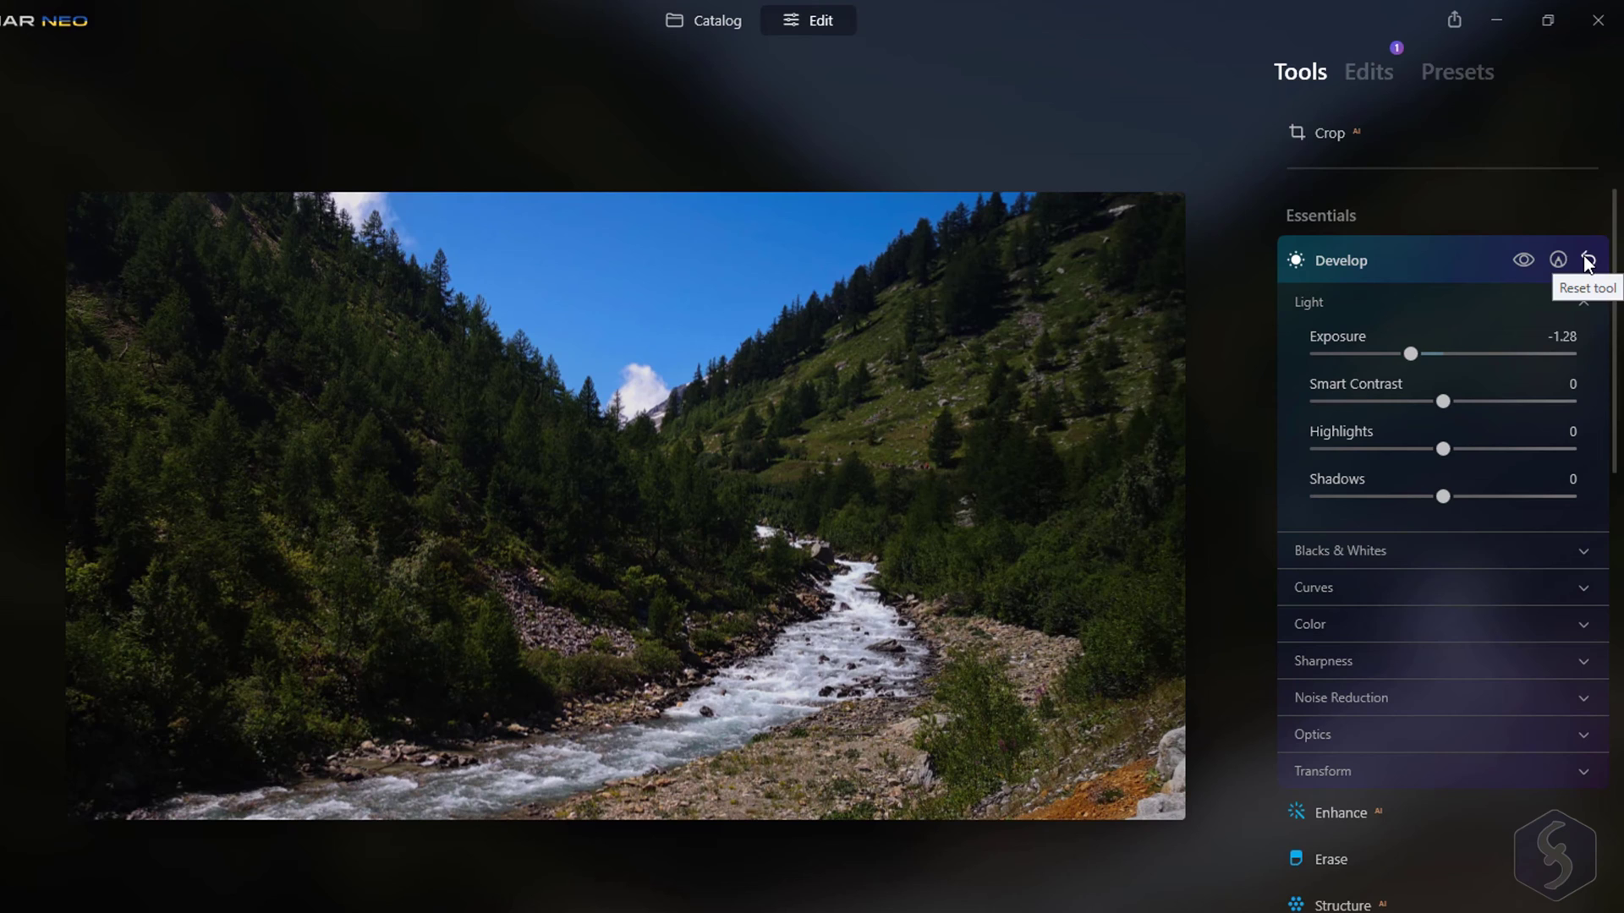
left_click(1588, 263)
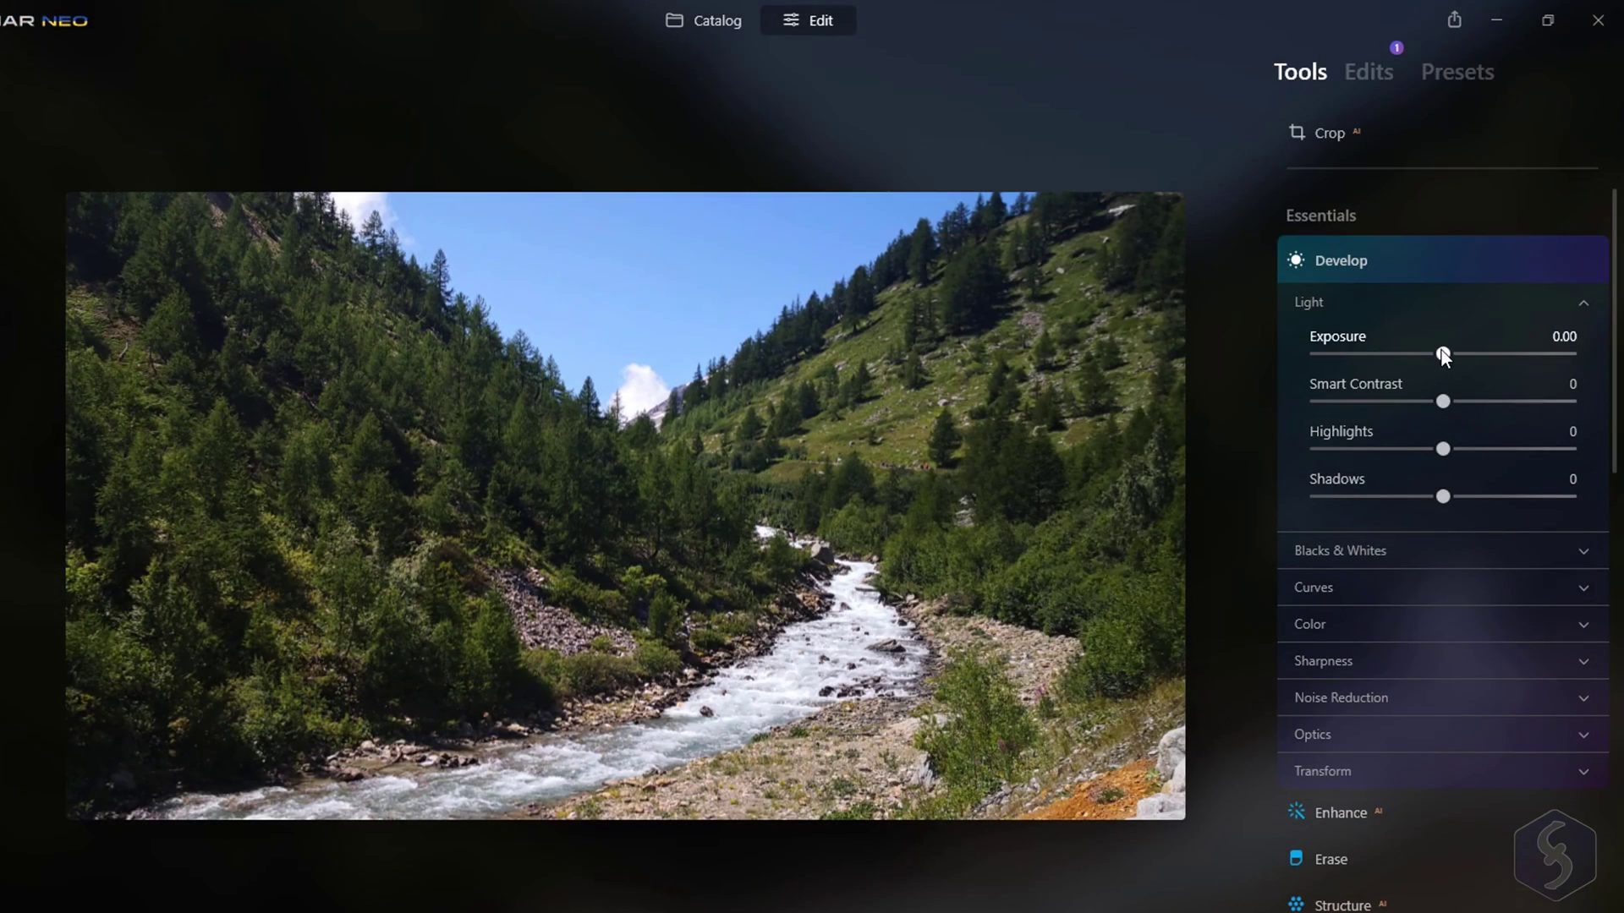
left_click_drag(1441, 350, 1504, 499)
Review the Blacks & Whites and Curves settings, then raise Tint to 16 in Color
left_click(1429, 551)
left_click(1395, 704)
scroll(1399, 490, "down", 7)
scroll(1399, 449, "up", 2)
left_click(1425, 683)
scroll(1430, 638, "down", 3)
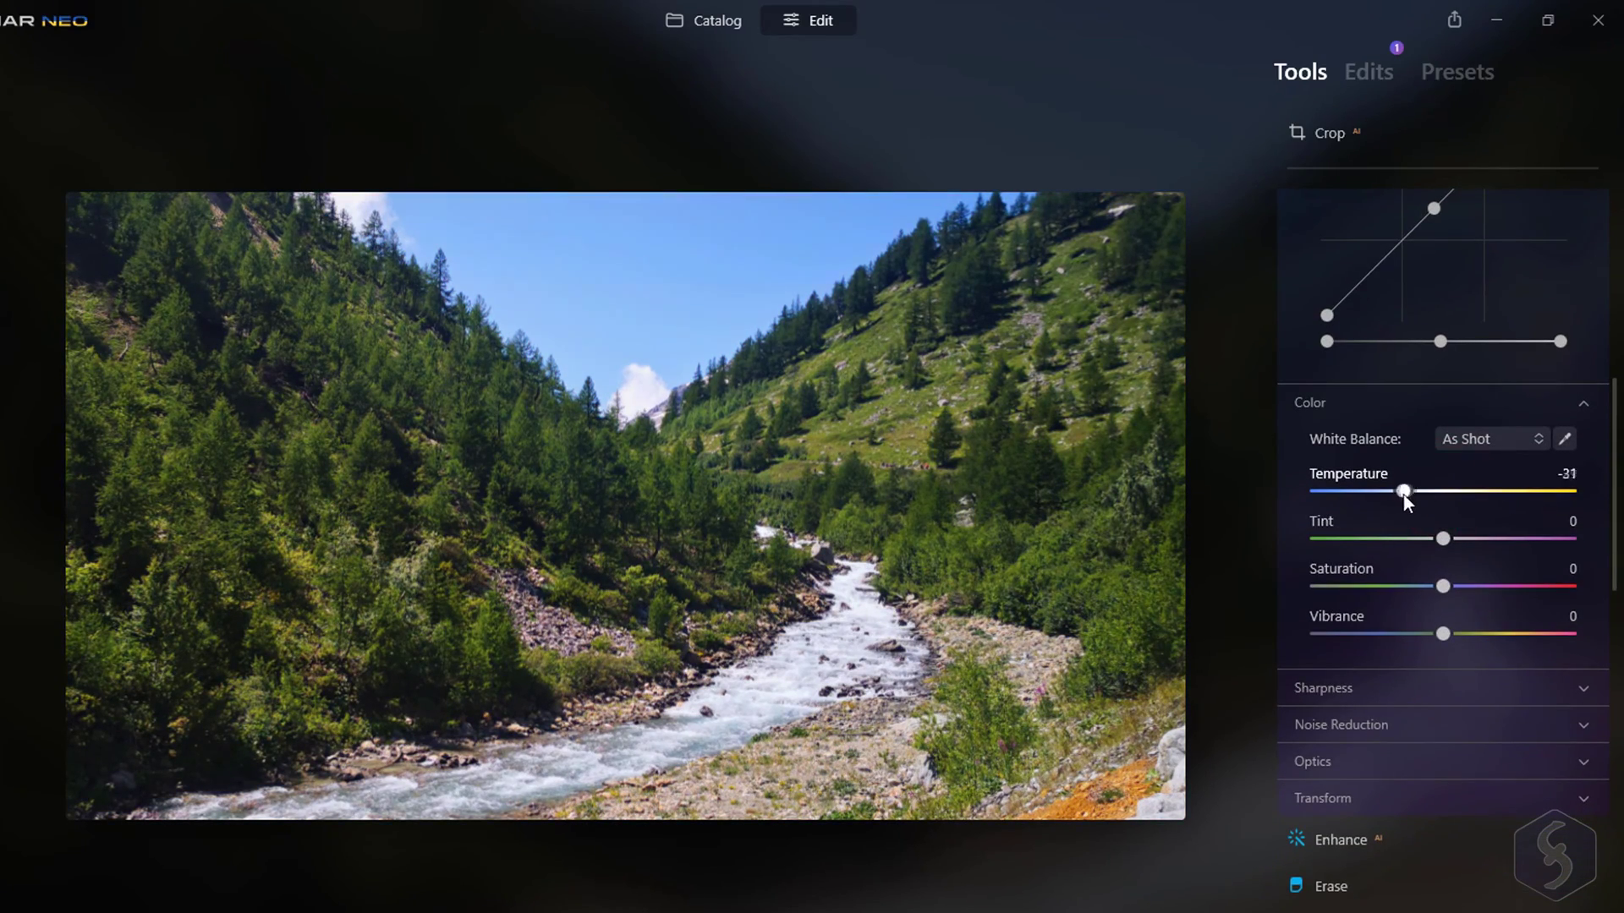
left_click_drag(1403, 495, 1479, 640)
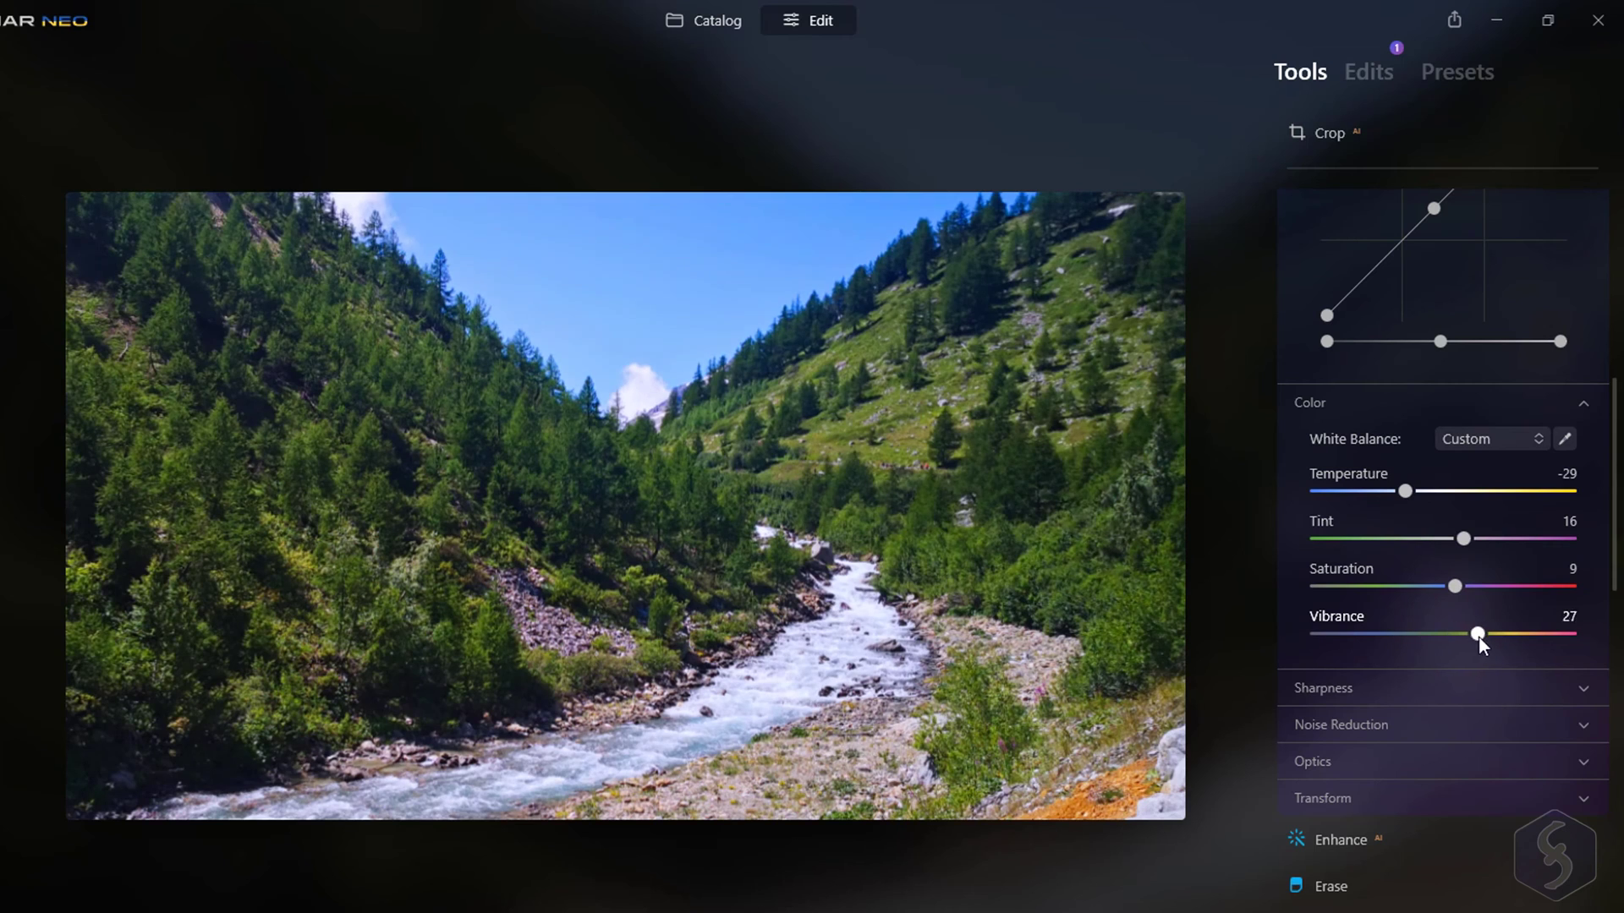
left_click(1565, 440)
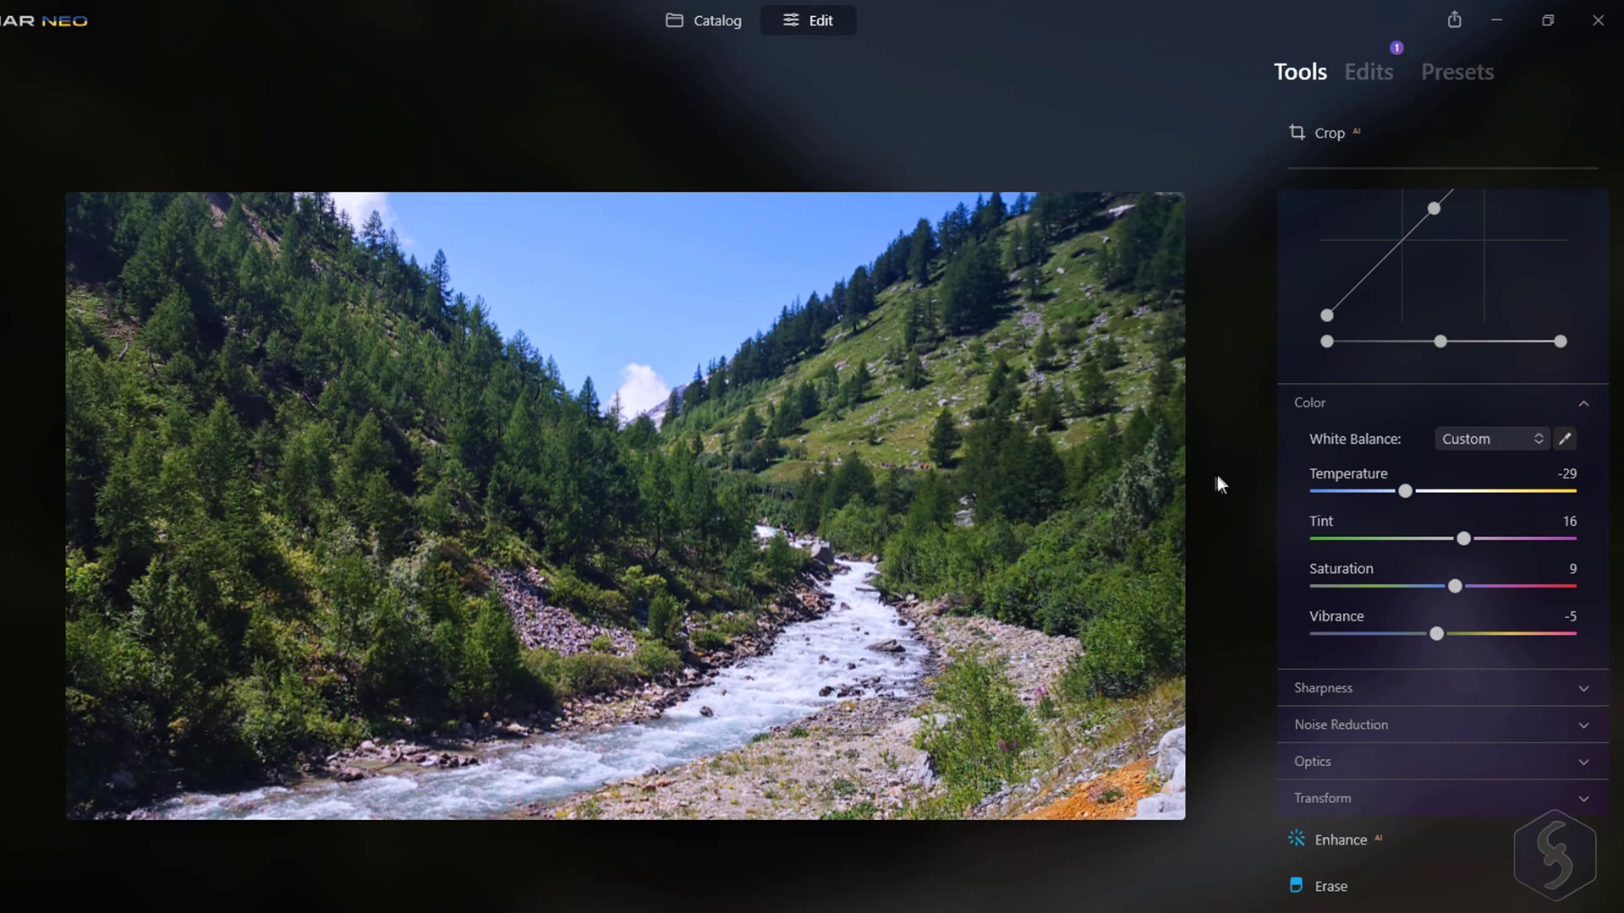
Neutralise white balance, sharpen to 54, smooth noise to 22, and correct lens distortion and vertical perspective
left_click(713, 408)
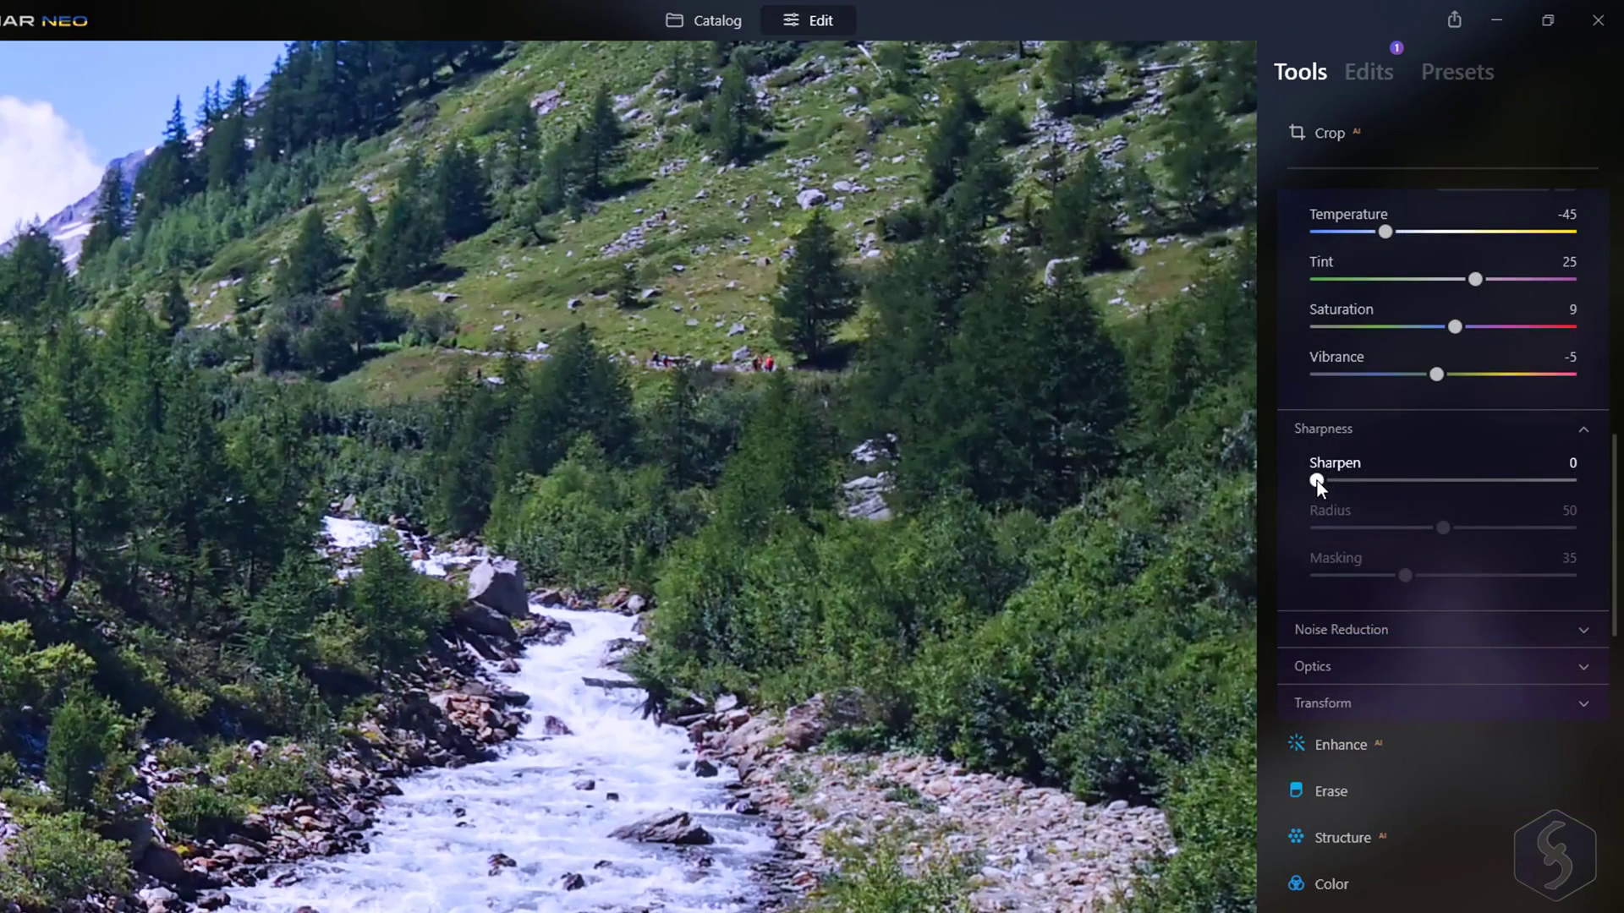
left_click_drag(1316, 480, 1454, 484)
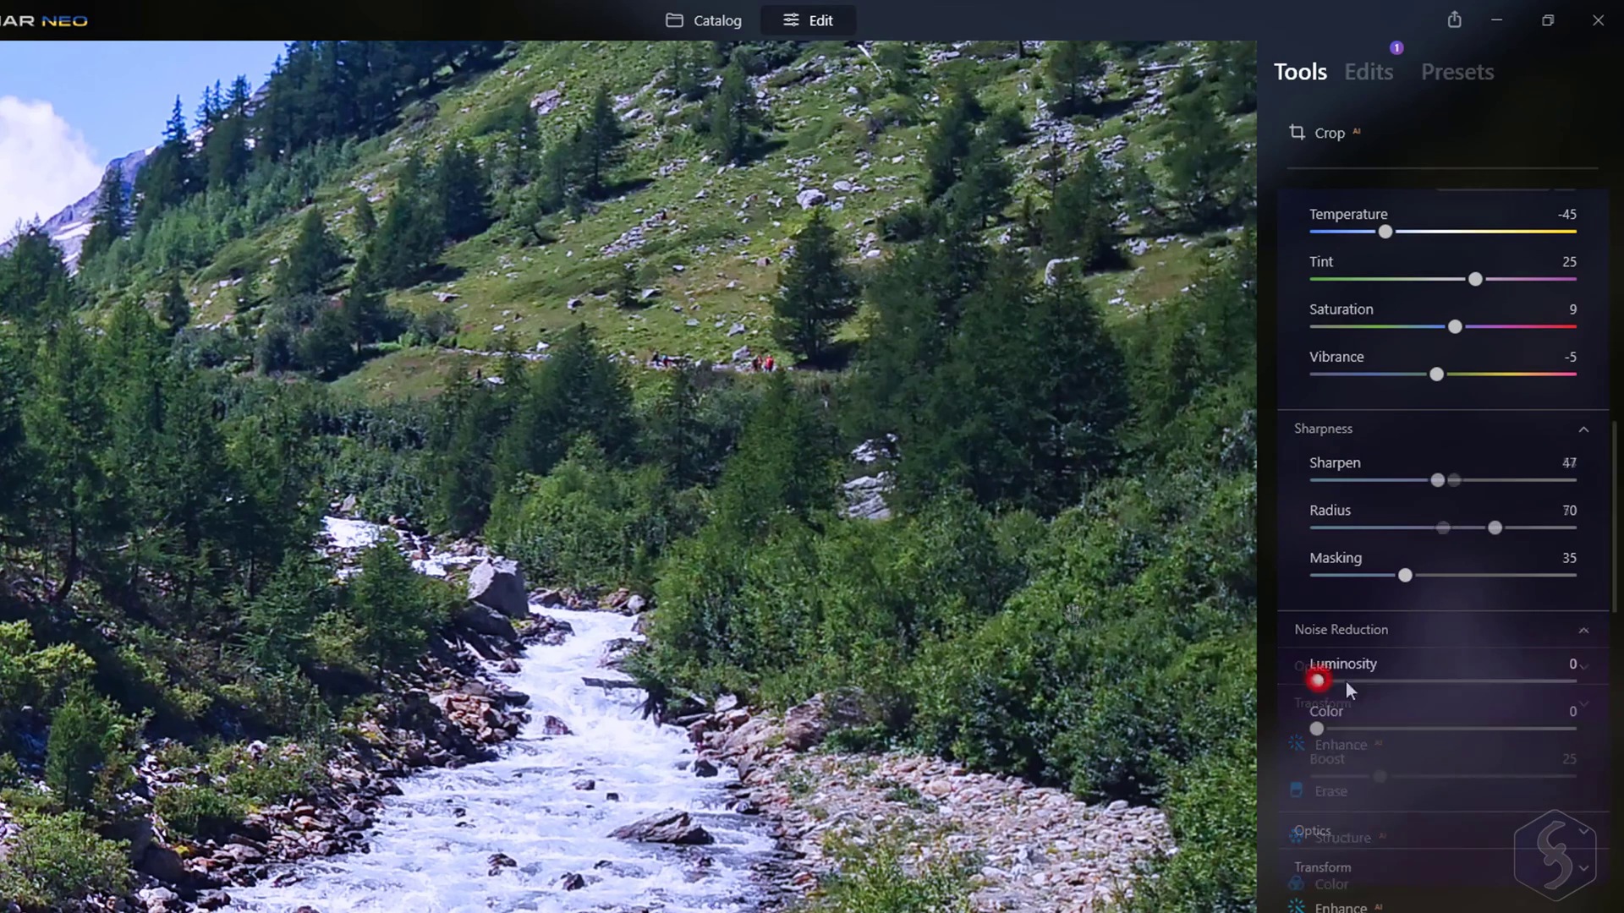
mouse_move(1346, 681)
left_mouse_down()
mouse_move(1443, 688)
mouse_move(1377, 687)
left_mouse_up()
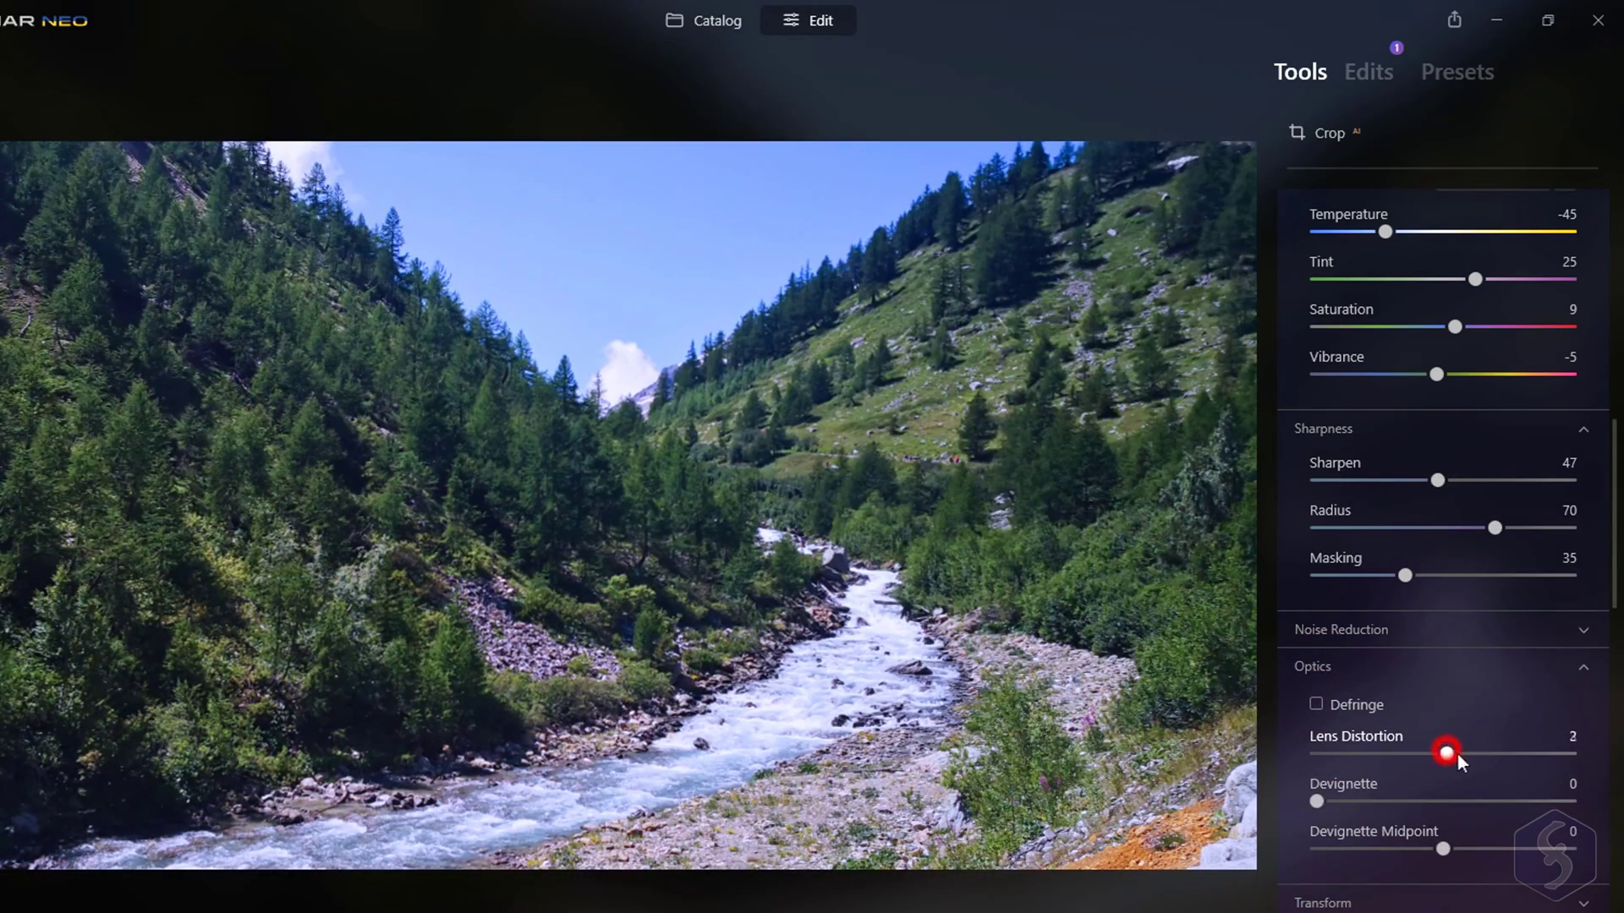
left_click_drag(1456, 753, 1402, 750)
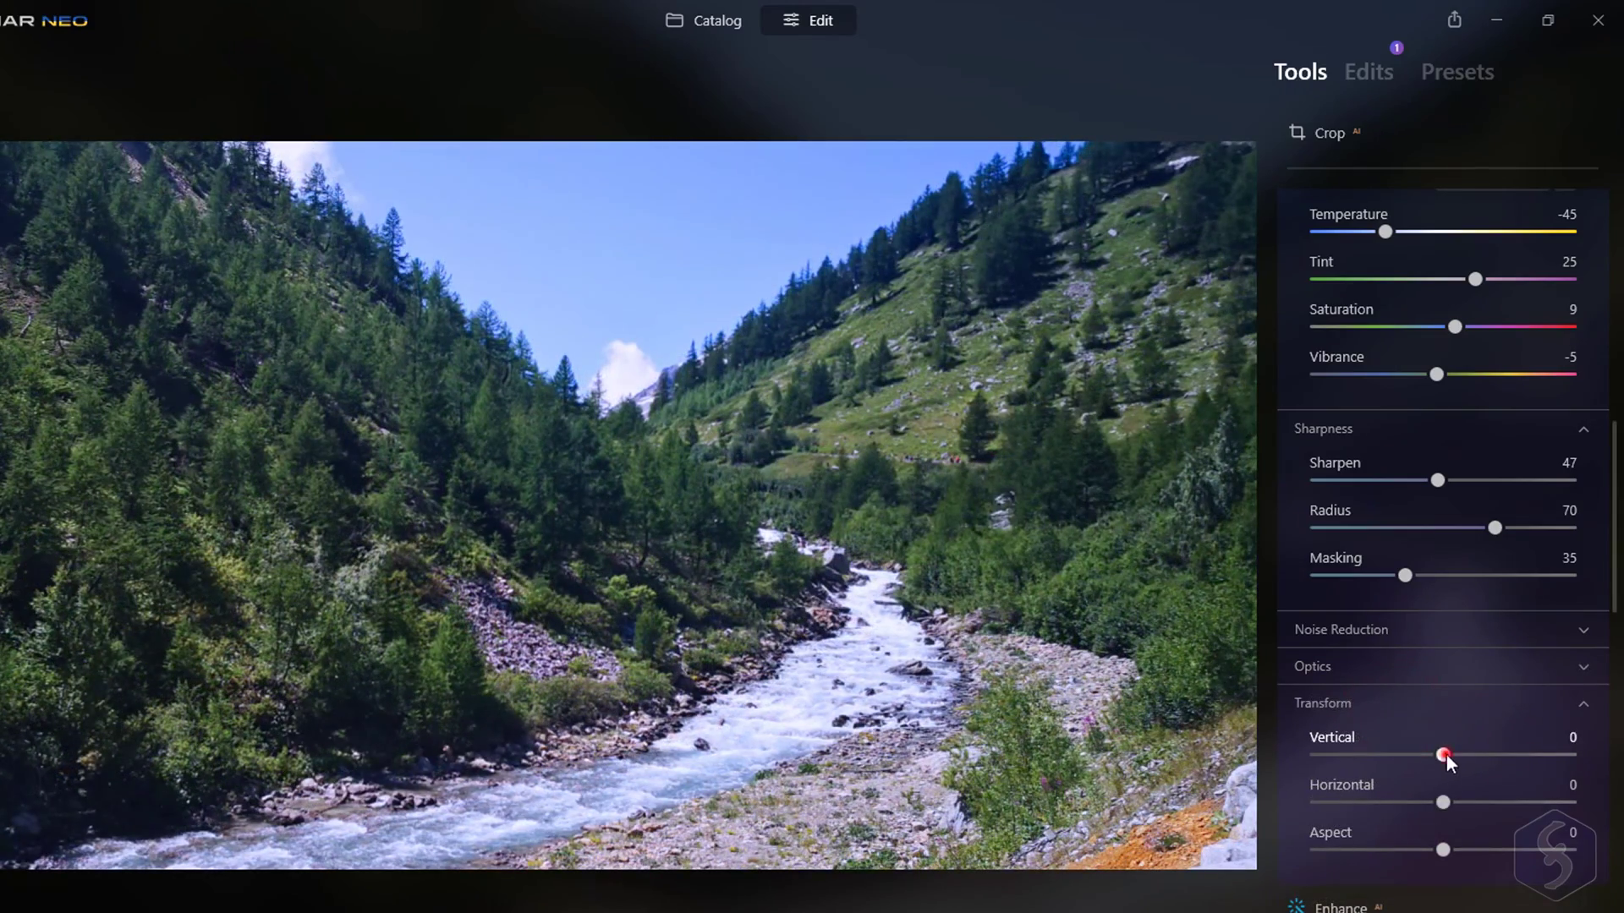
mouse_move(1446, 755)
left_mouse_down()
mouse_move(1474, 754)
mouse_move(1414, 754)
left_mouse_up()
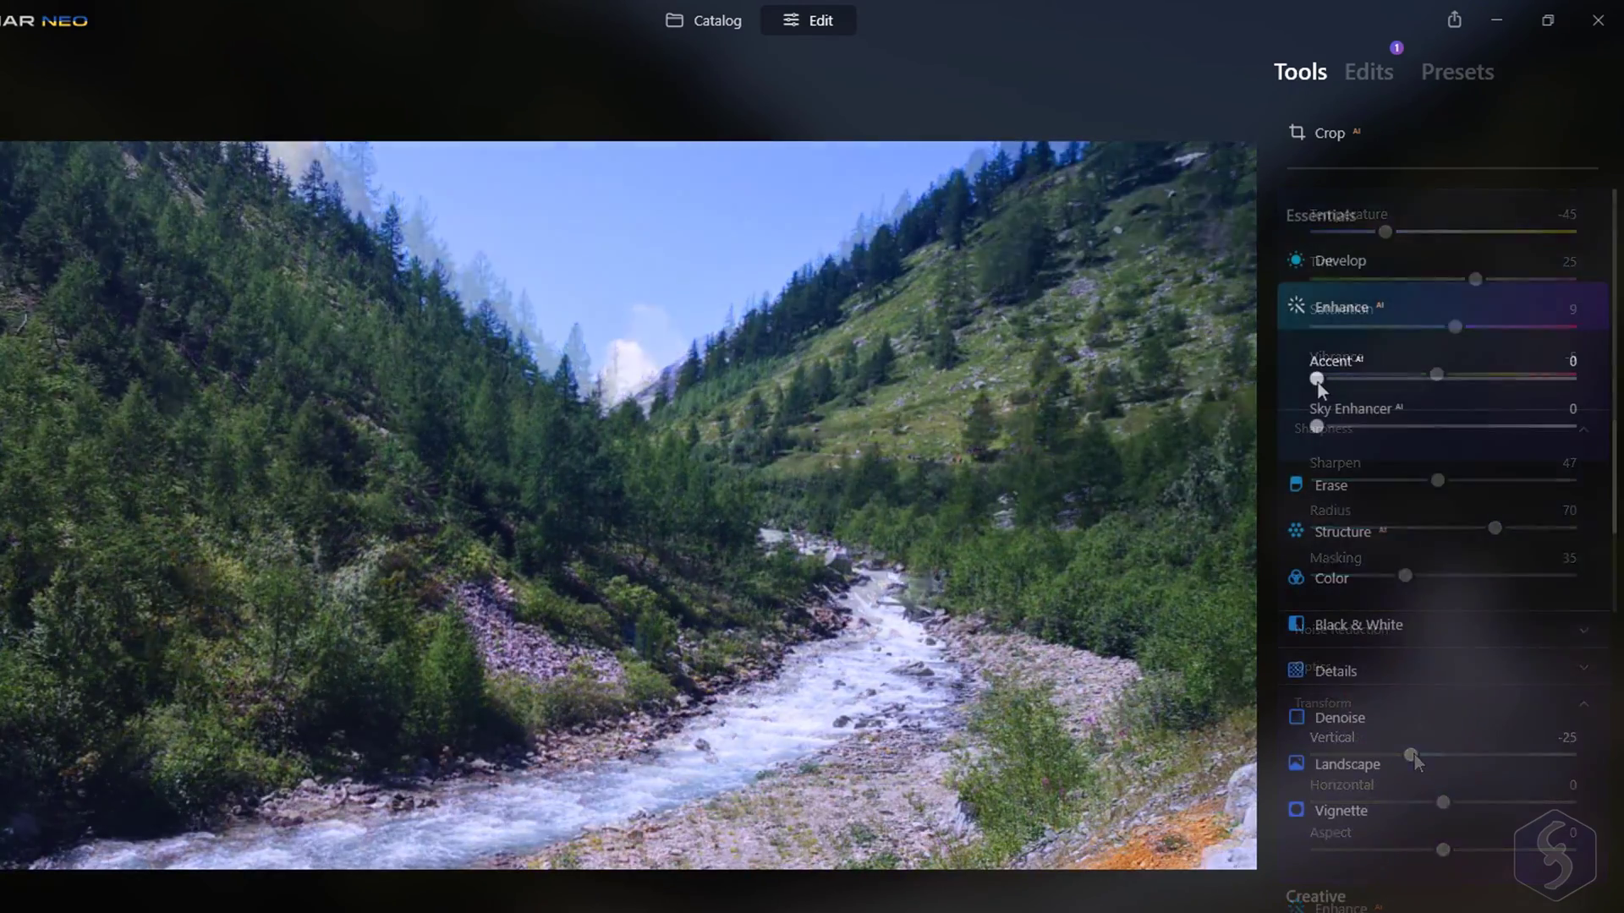
Set Enhance AI Accent to 51 and Sky Enhancer to 68, with the Erase brush at size 36
left_click_drag(1317, 379, 1447, 379)
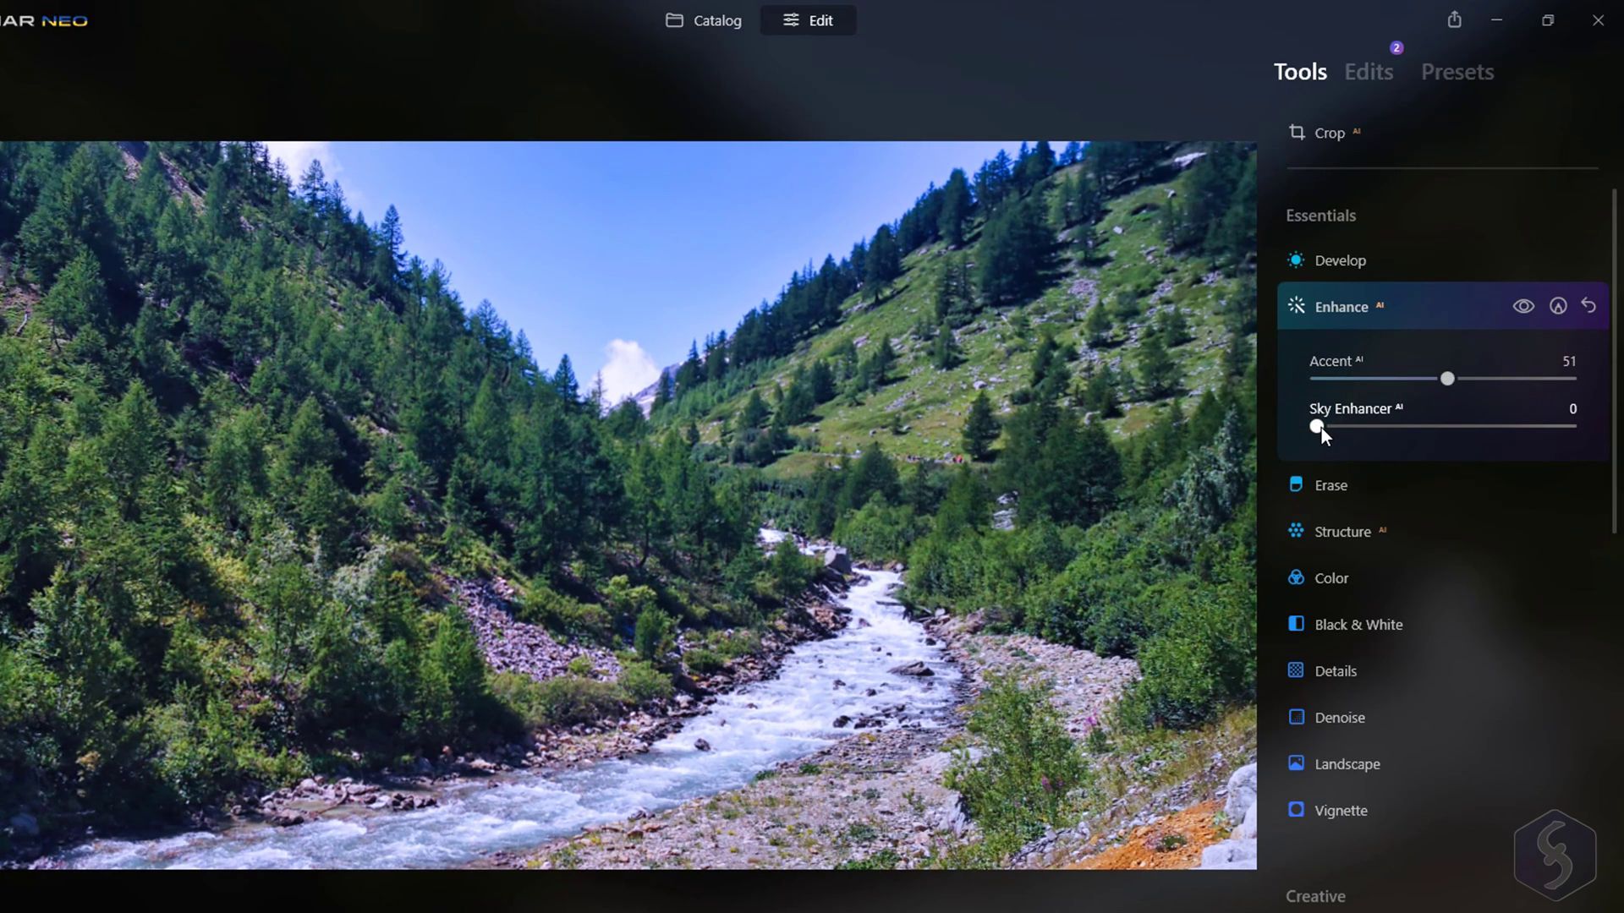
left_click_drag(1318, 427, 1494, 430)
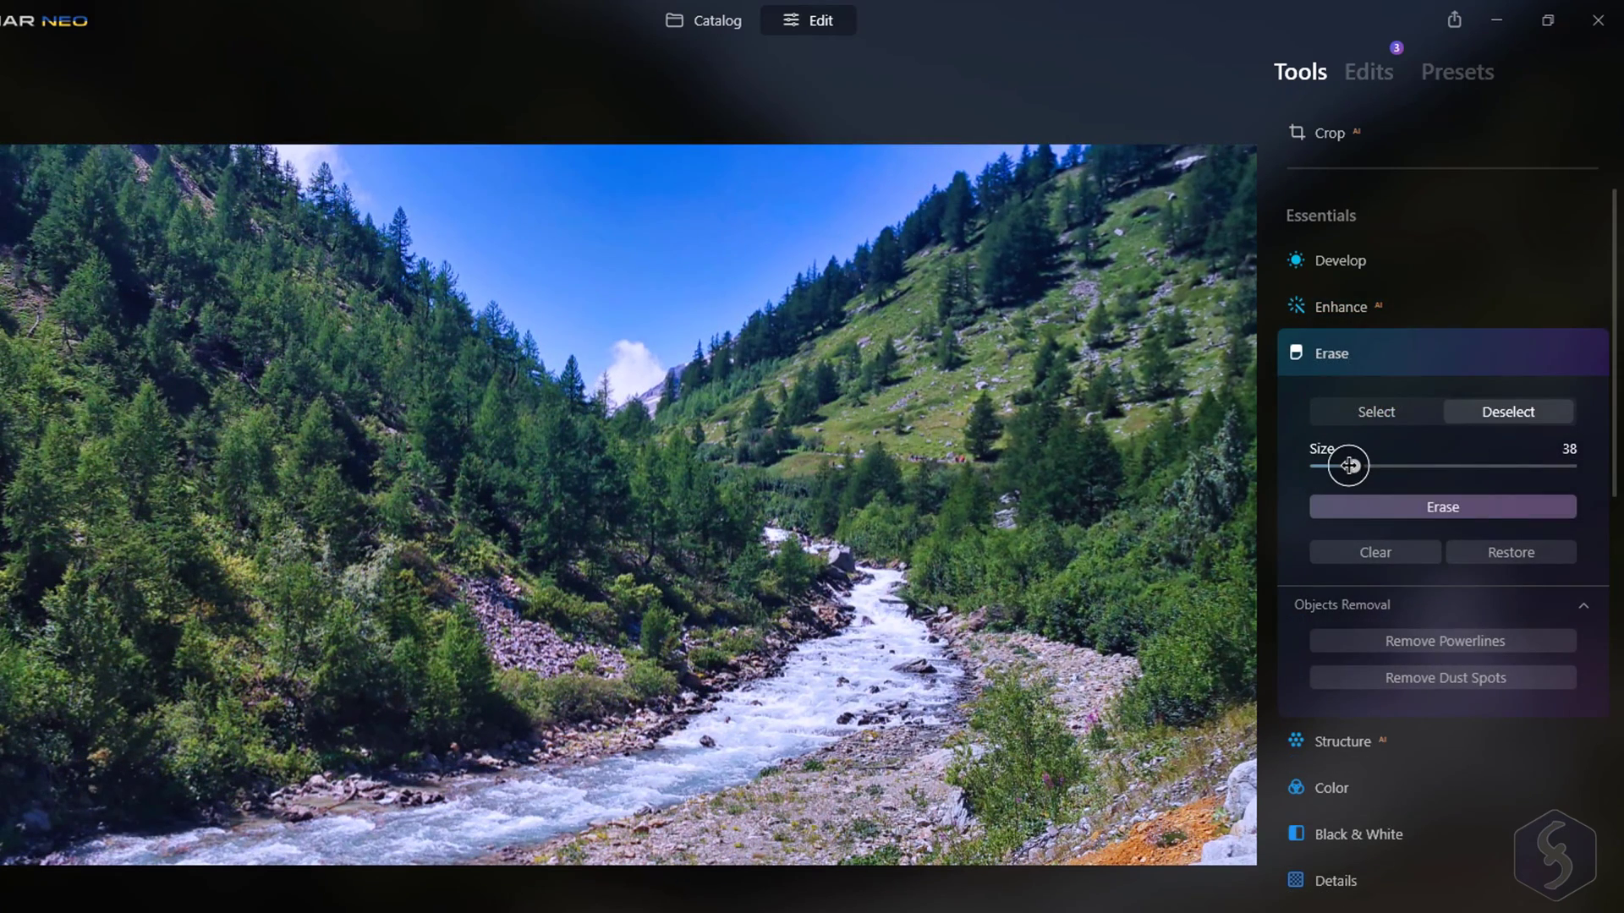
mouse_move(1348, 465)
left_mouse_down()
mouse_move(1331, 465)
mouse_move(1375, 468)
mouse_move(1349, 467)
left_mouse_up()
Mark the hikers and three small slope objects, unmark the excess grass, and erase them
scroll(1215, 511, "up", 3)
left_click(1374, 412)
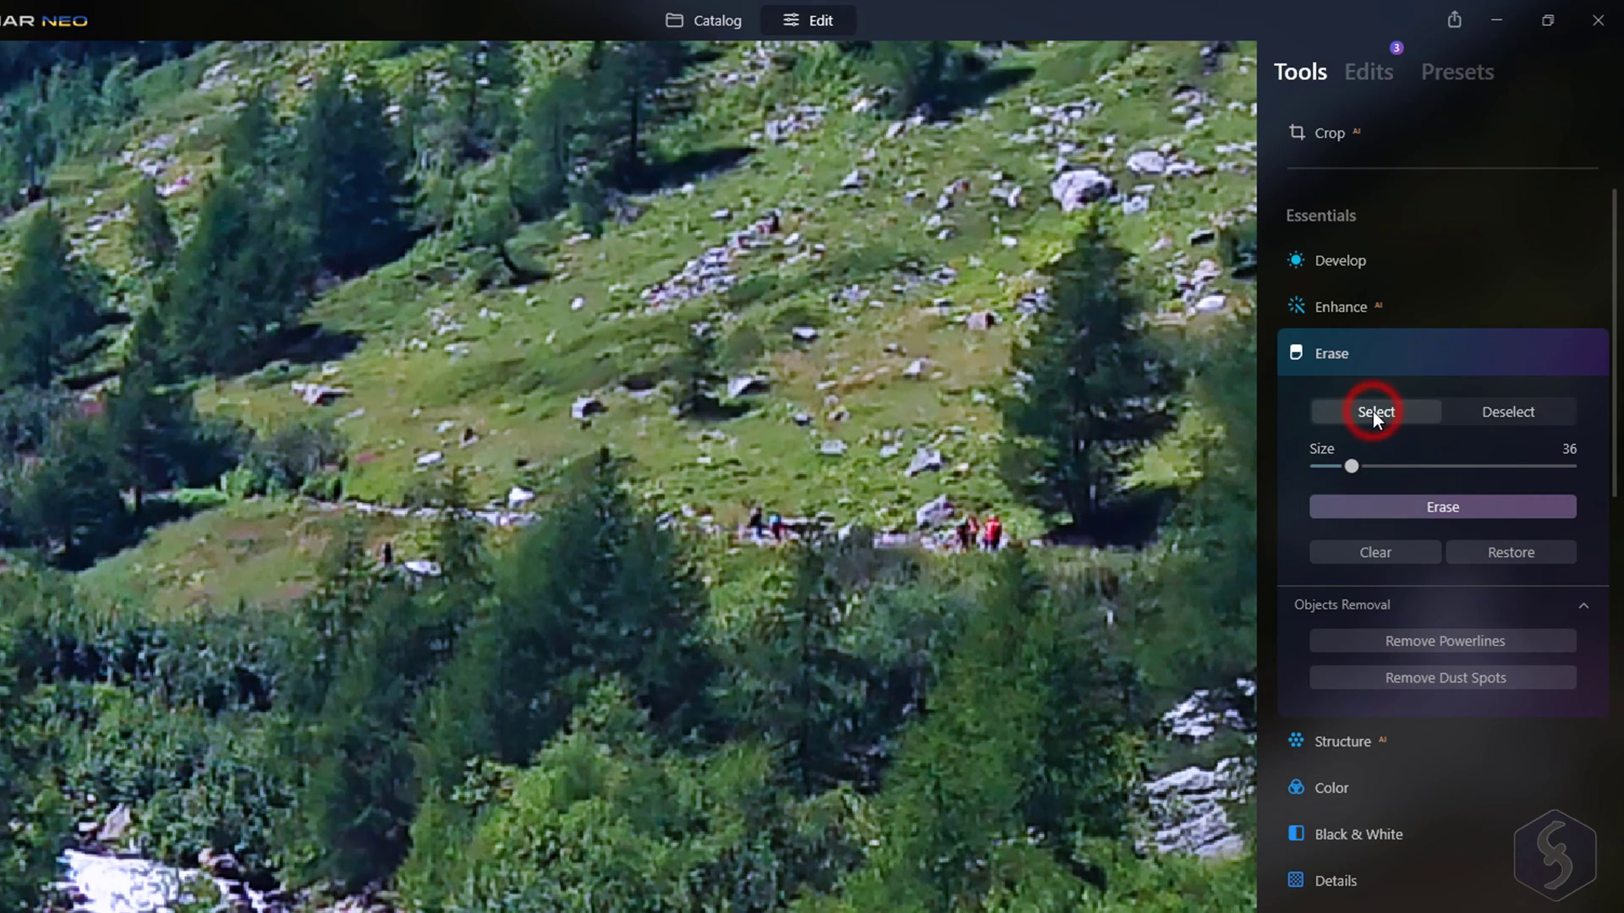
left_click_drag(947, 516, 989, 528)
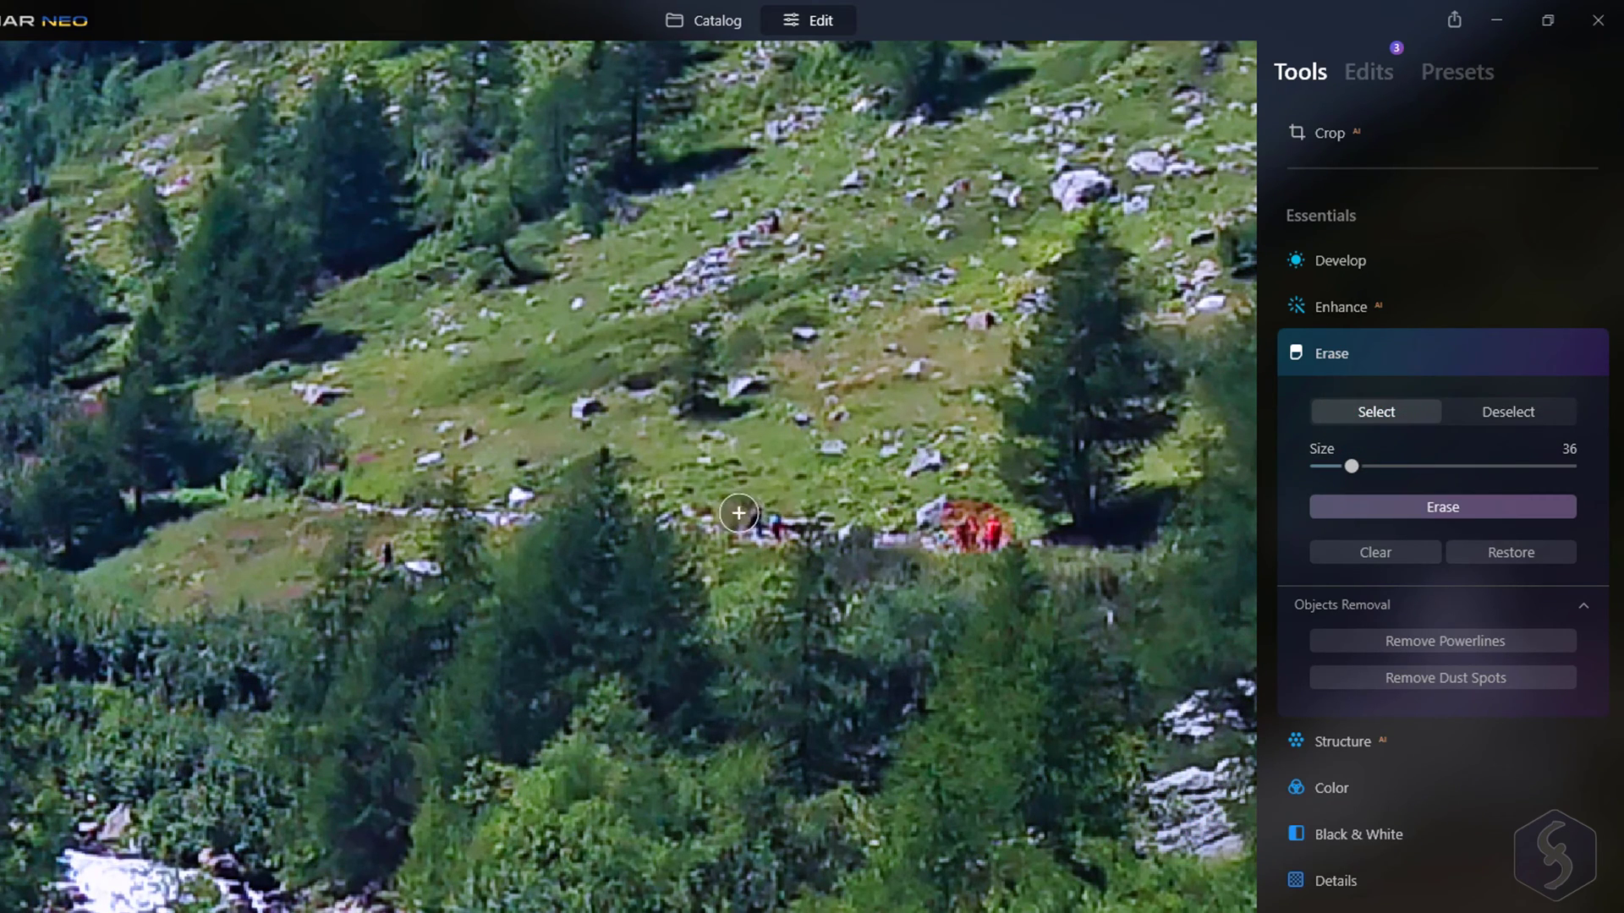
left_click_drag(774, 520, 723, 514)
left_click(519, 493)
left_click(423, 458)
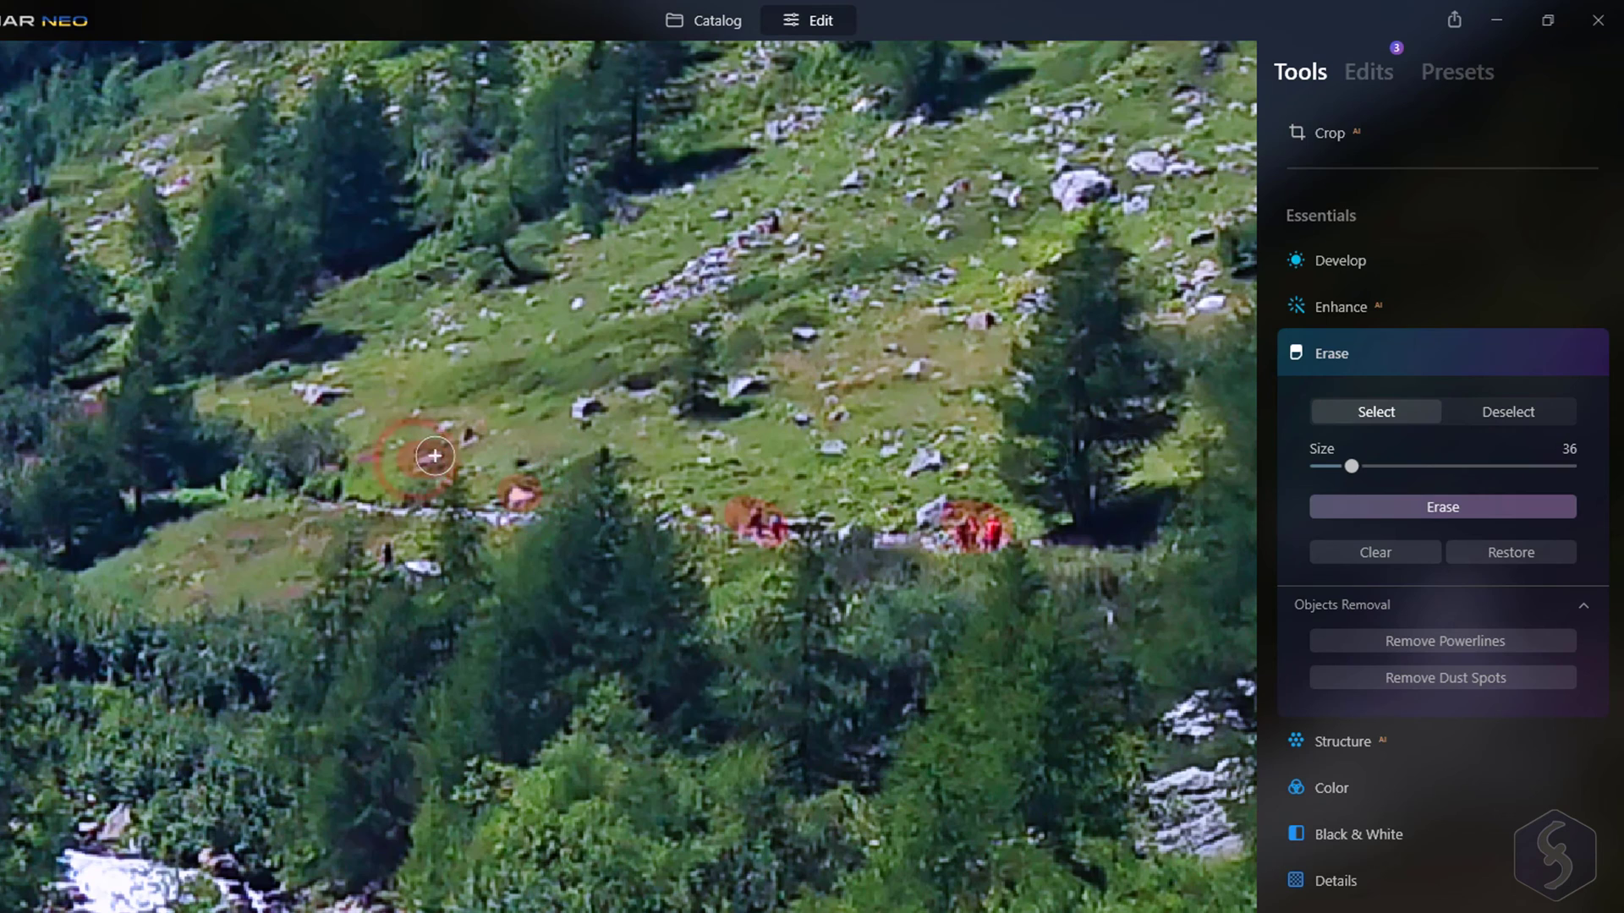
left_click(472, 433)
left_click(1534, 411)
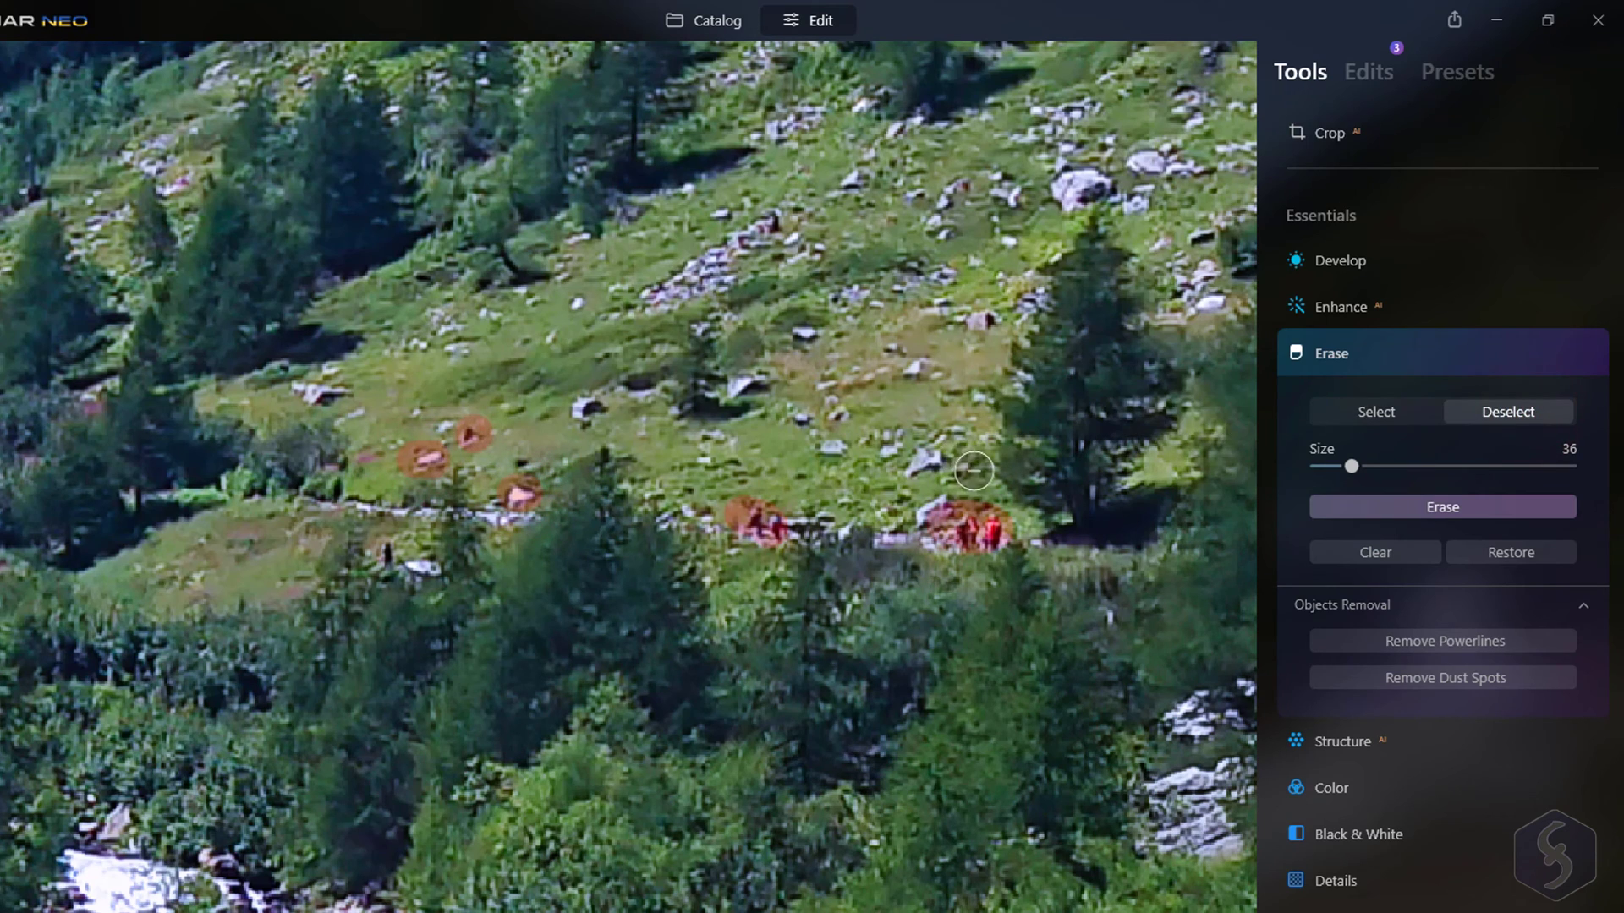
left_click_drag(950, 480, 934, 489)
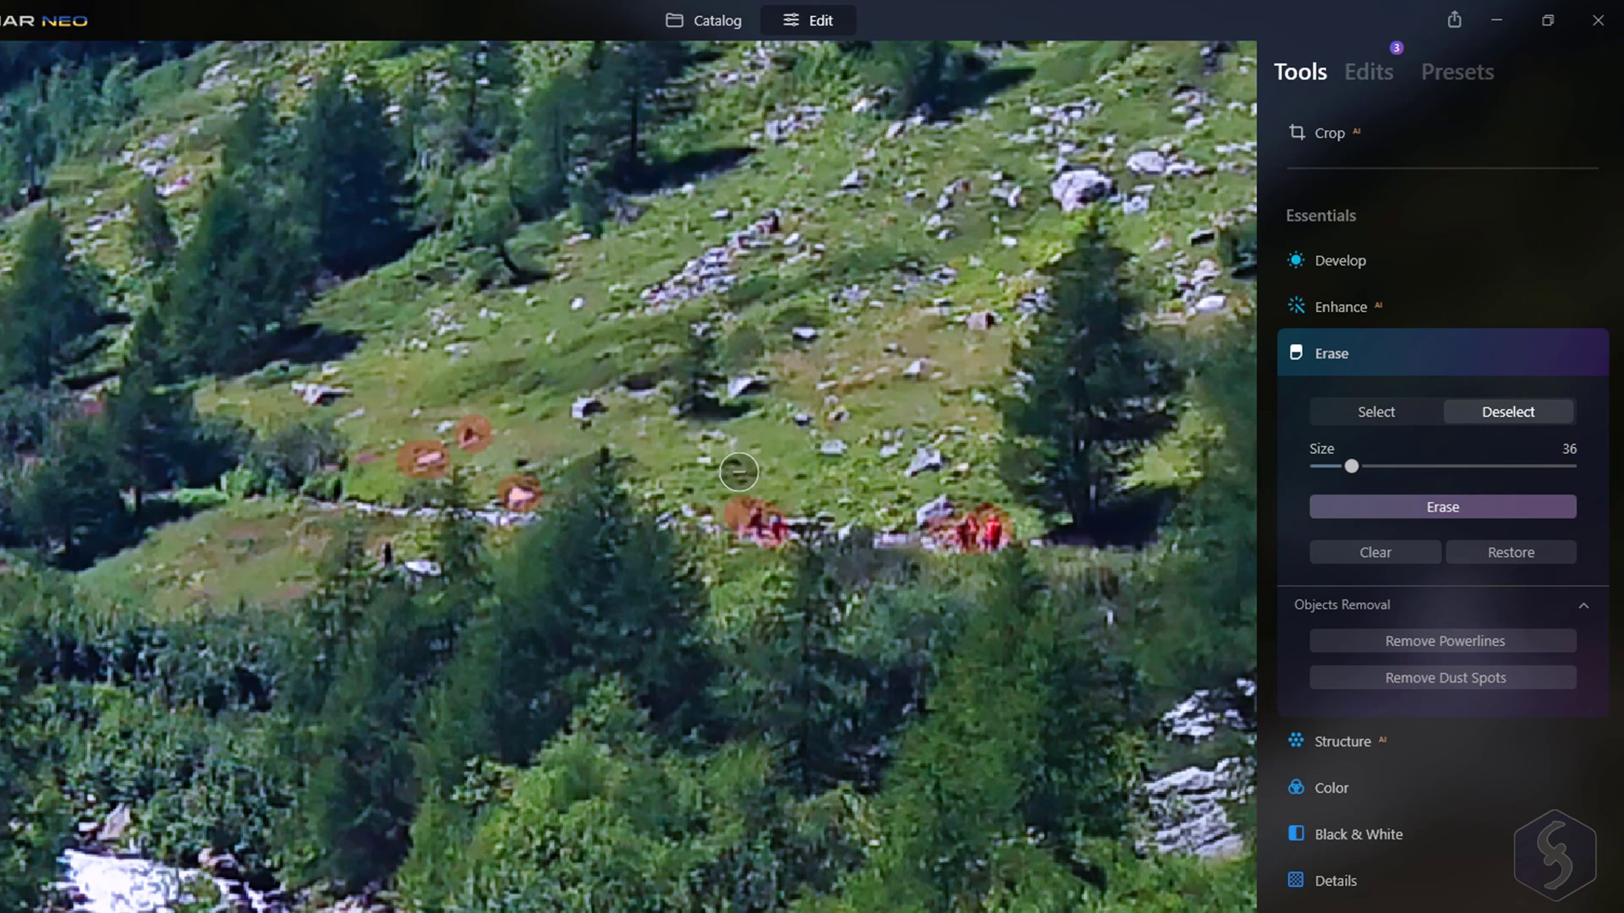
left_click(729, 483)
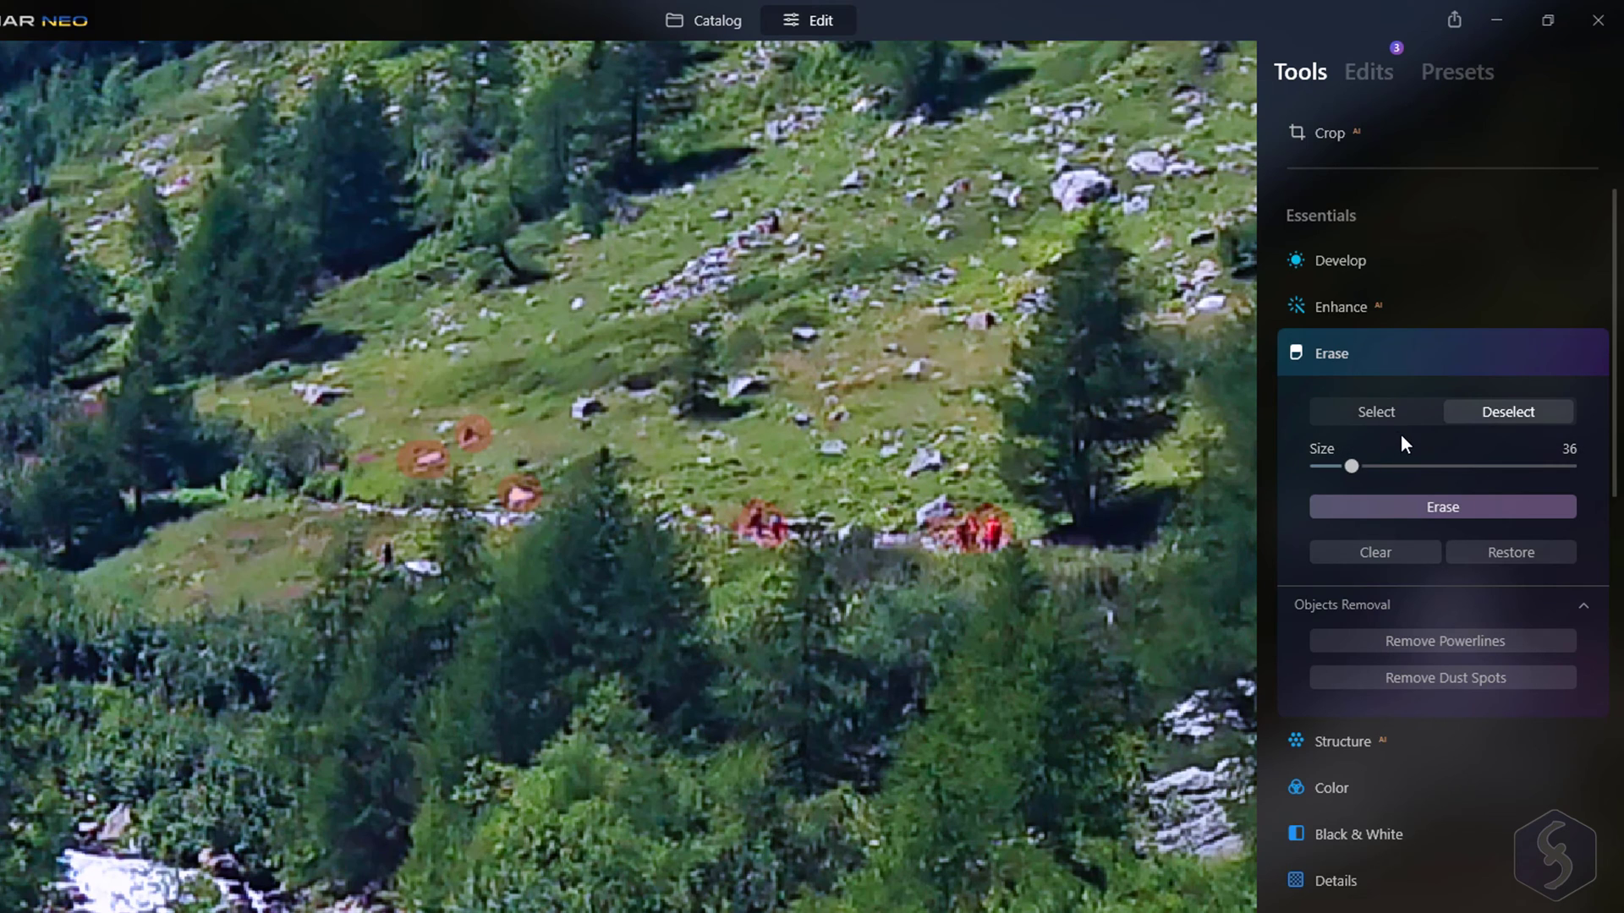
left_click(1432, 506)
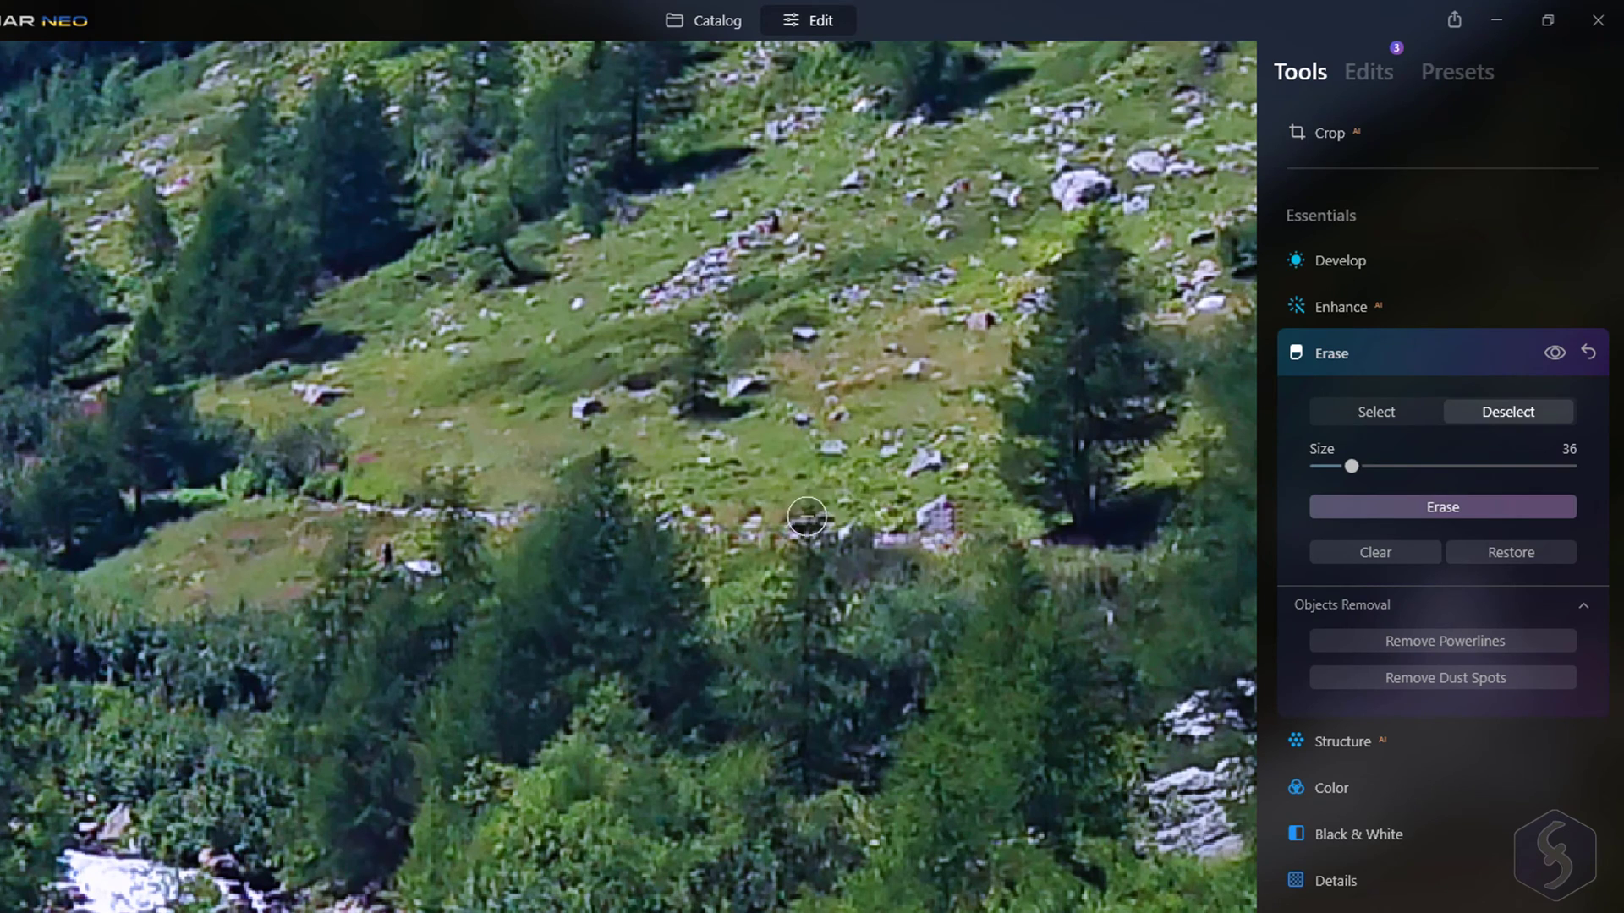
Remove the powerlines automatically and erase the crossbar ends on the pylon photo
key("ctrl+0")
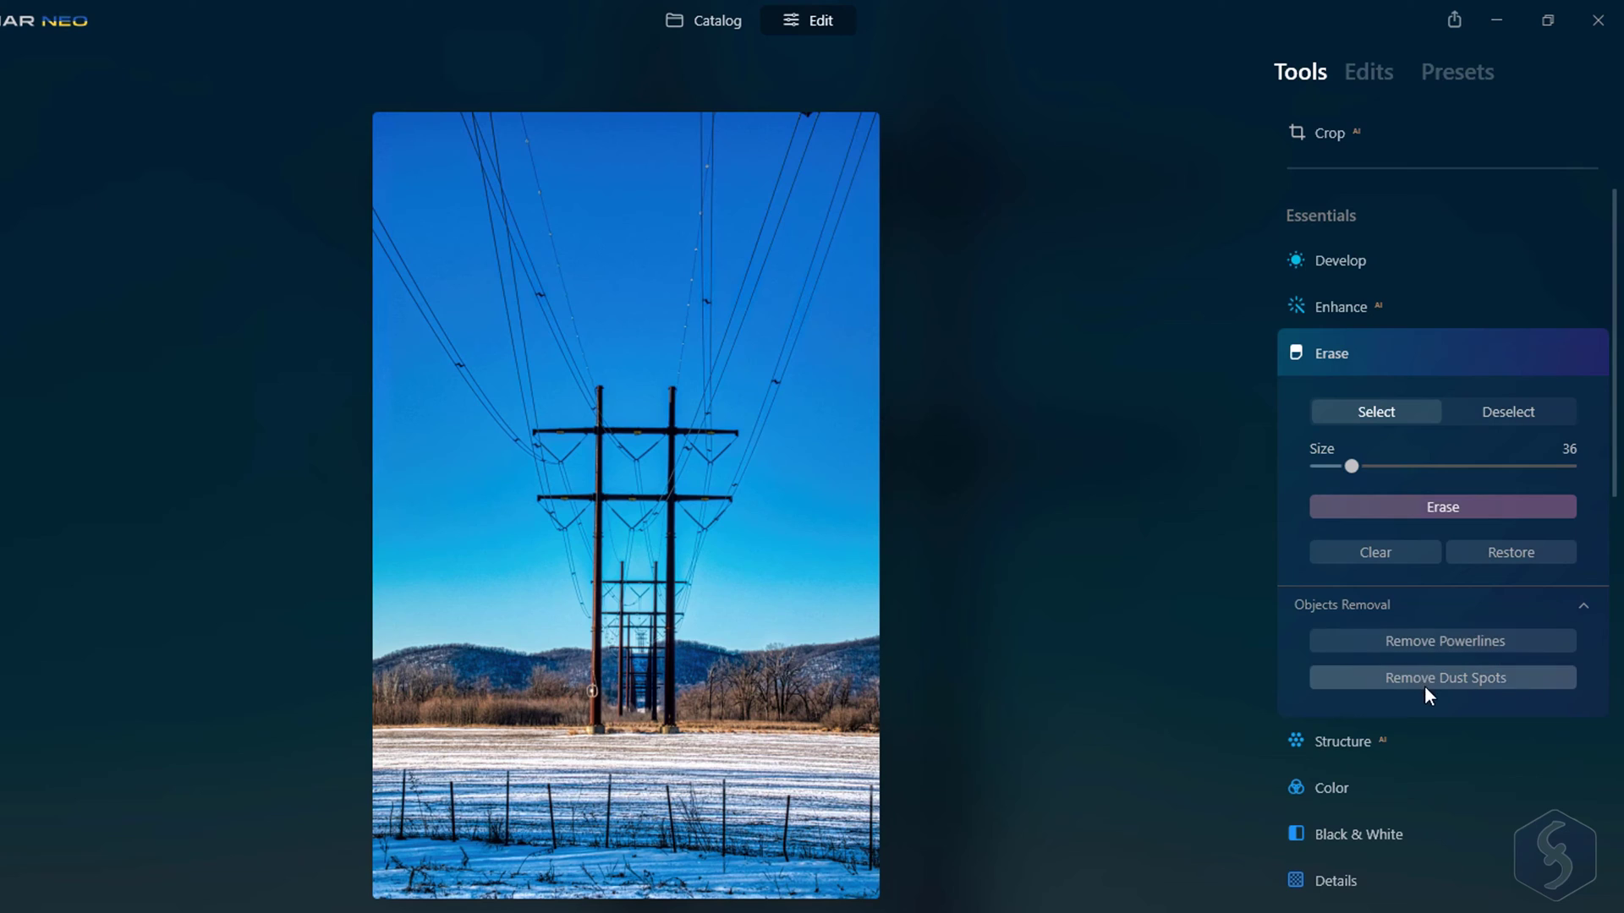
left_click(1484, 641)
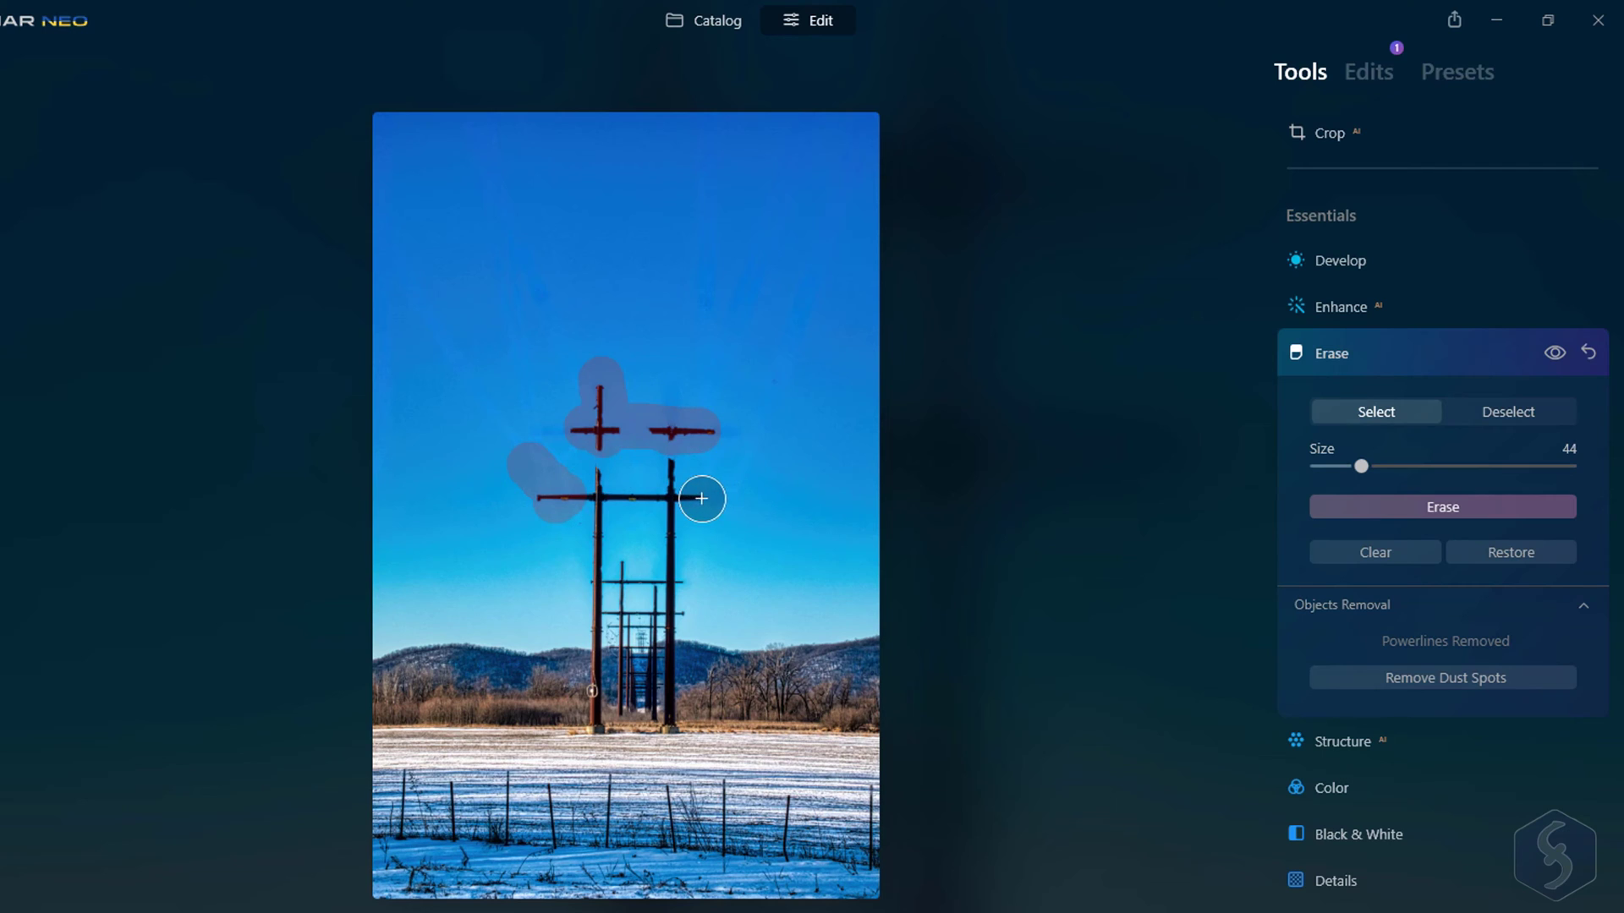
left_click(701, 498)
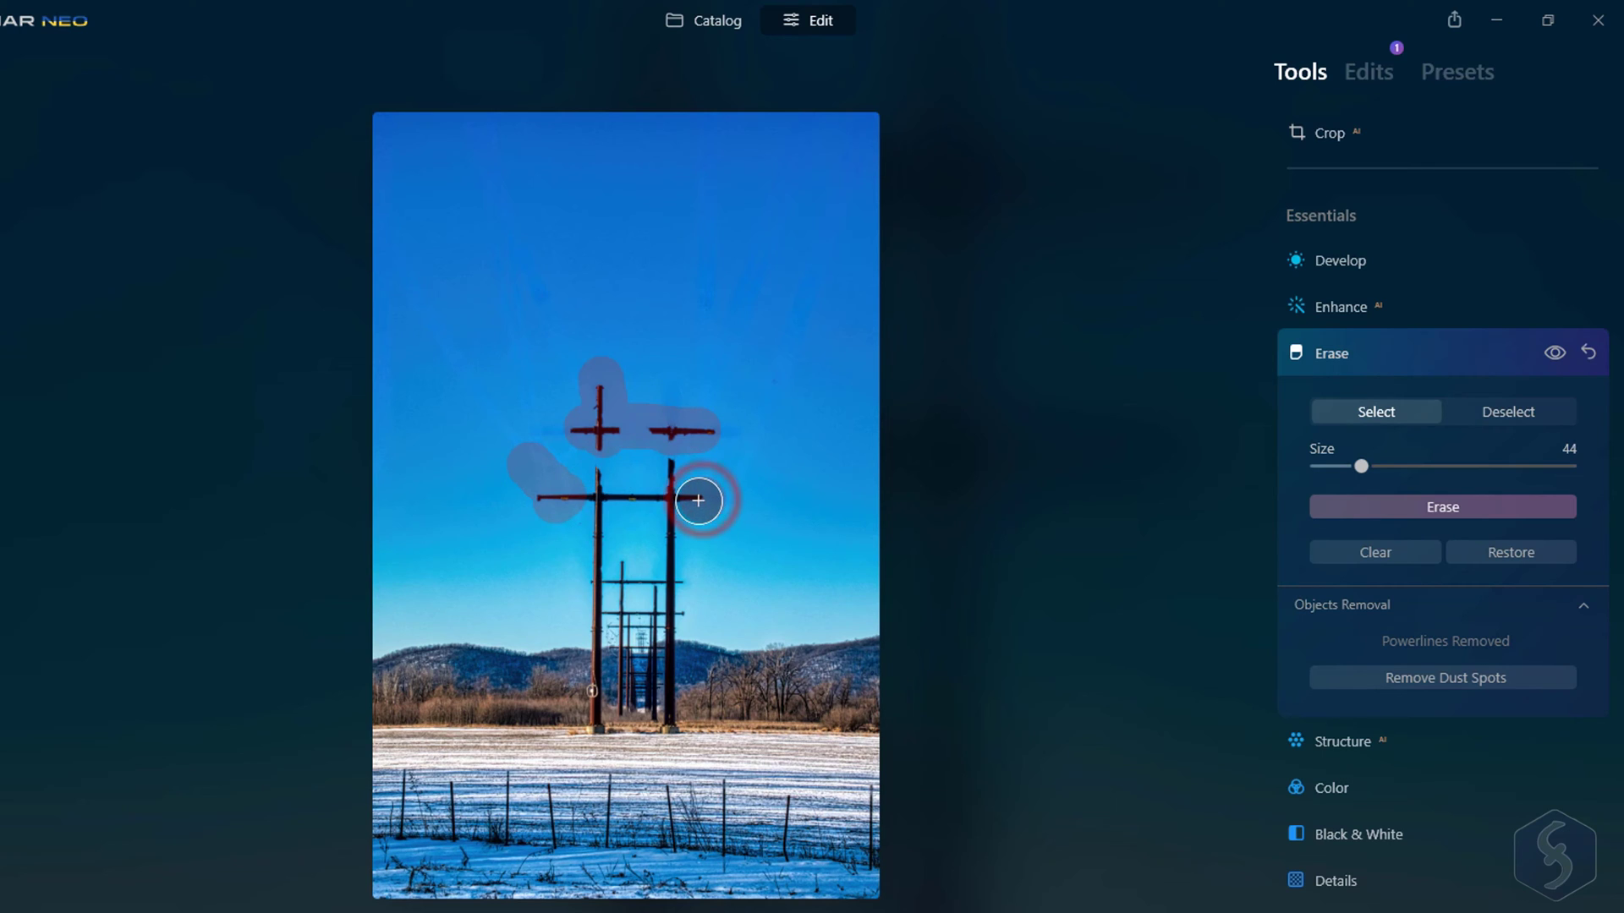
left_click(1402, 506)
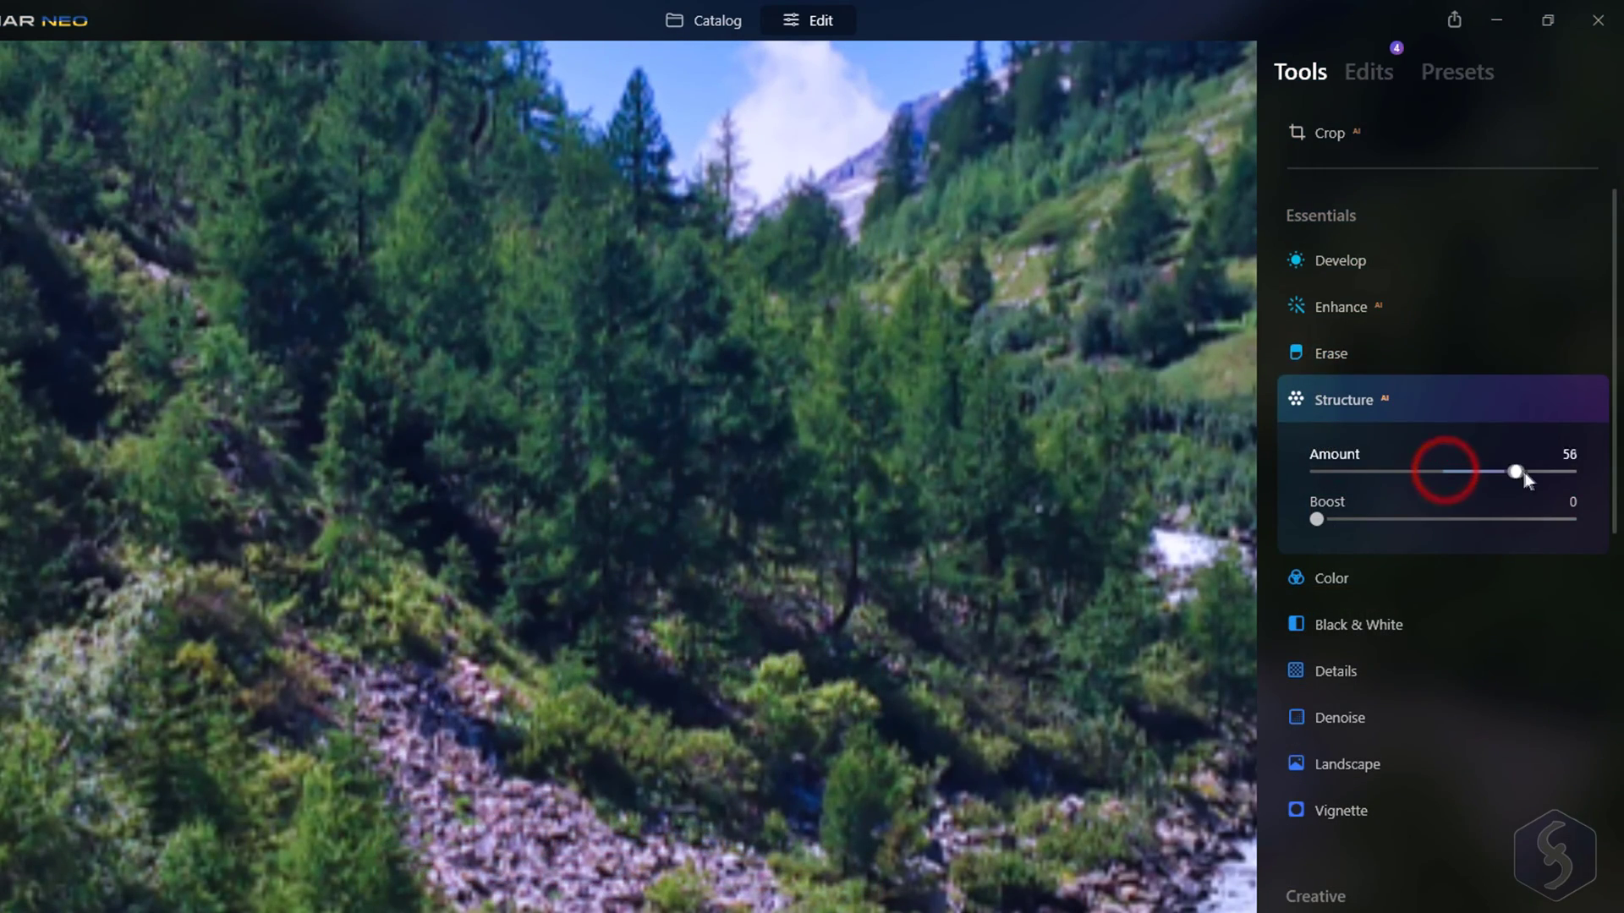
Add Structure with a boost of 45, and leave Color Saturation at 0
mouse_move(1555, 469)
left_mouse_down()
mouse_move(1468, 471)
mouse_move(1567, 471)
left_mouse_up()
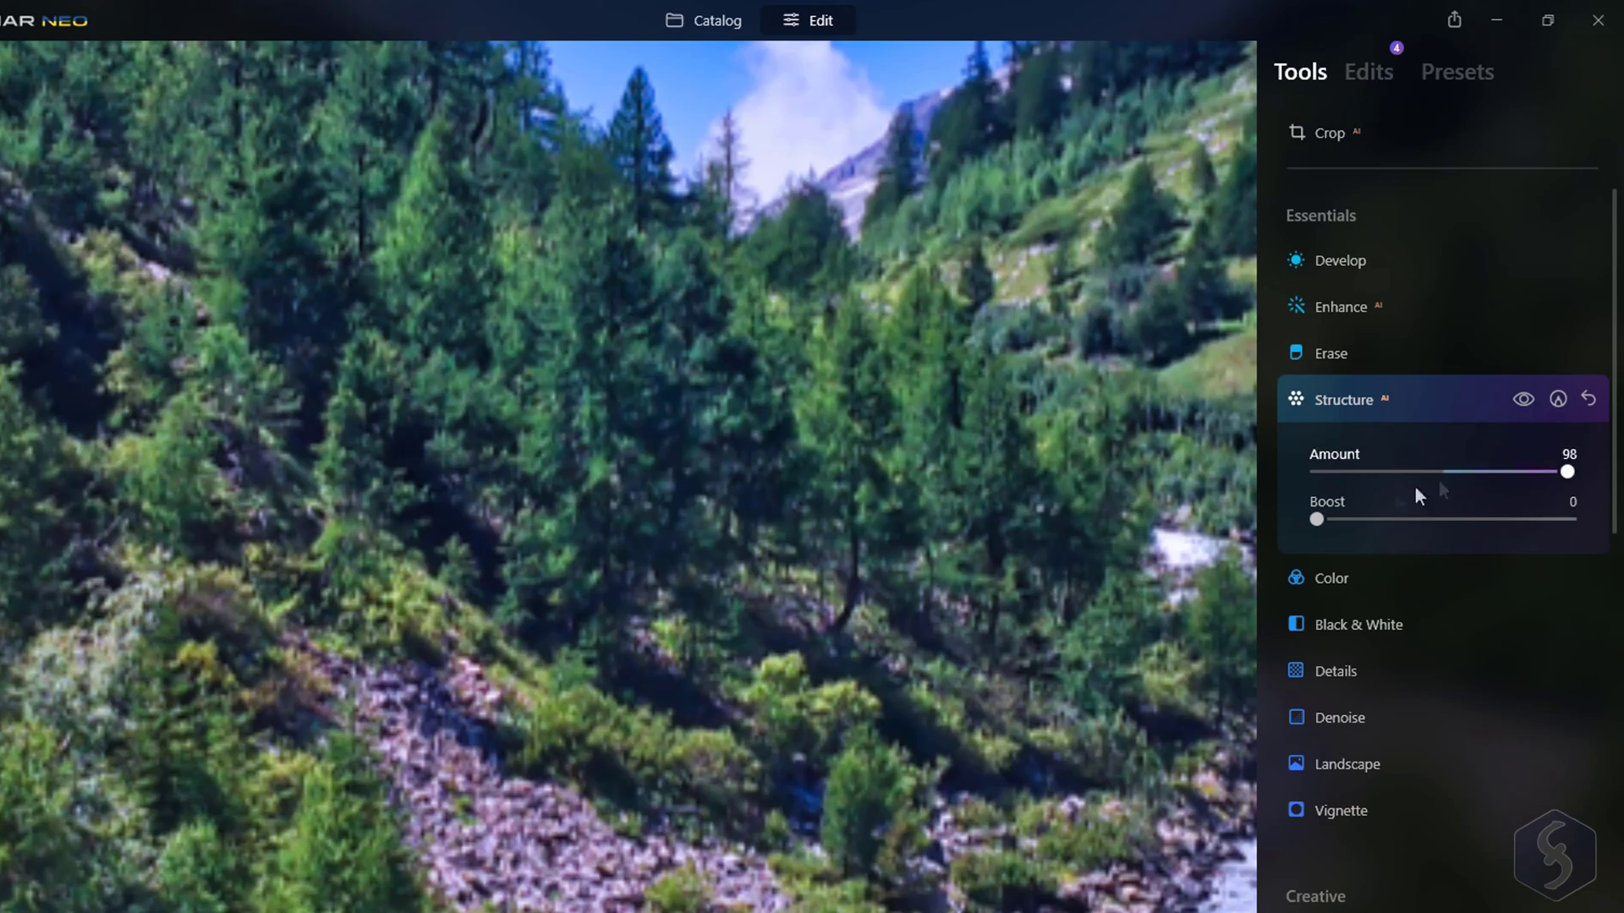
left_click_drag(1317, 519, 1485, 519)
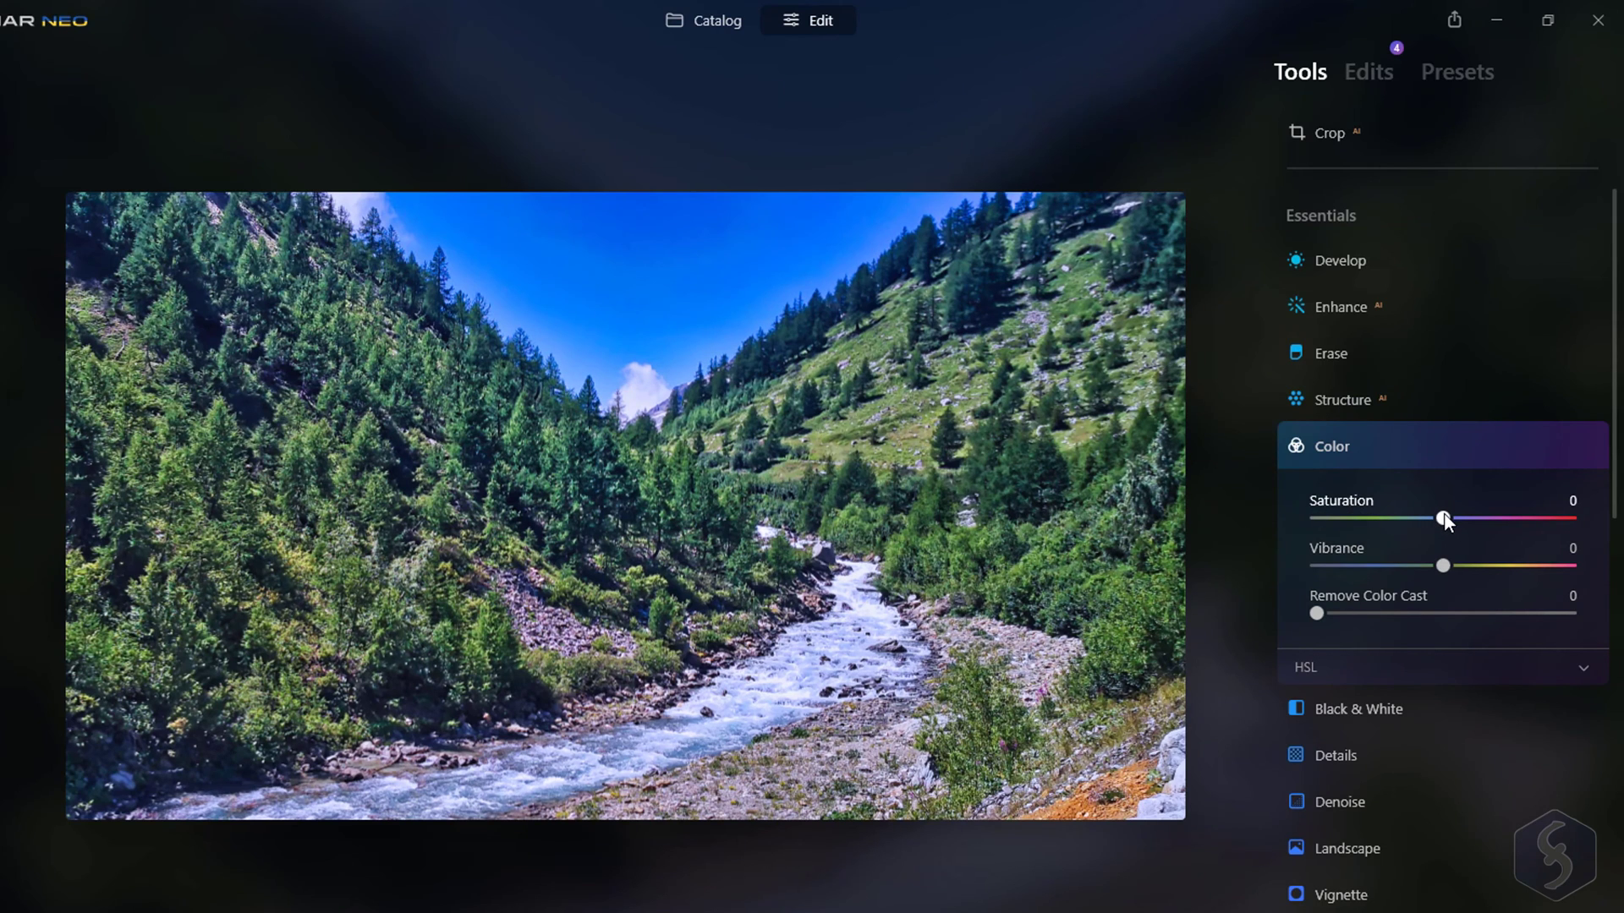
mouse_move(1445, 518)
left_mouse_down()
mouse_move(1371, 517)
mouse_move(1461, 520)
left_mouse_up()
double_click(1462, 520)
In HSL, shift green hue and saturation, and darken blue luminance to -81
left_click(1311, 667)
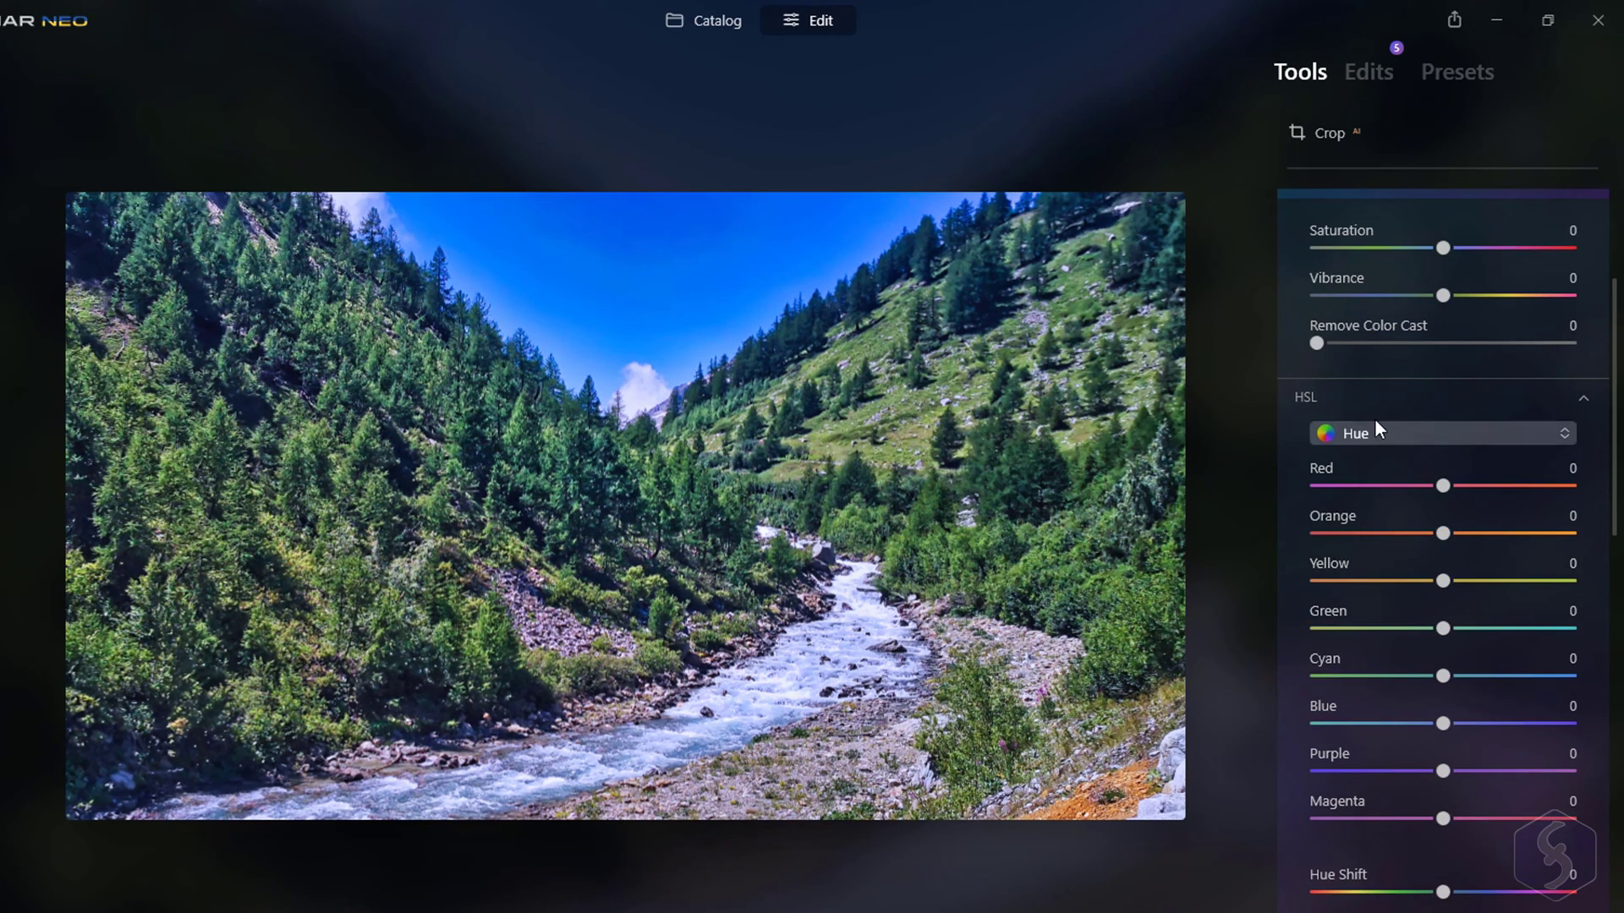
left_click_drag(1438, 629, 1322, 636)
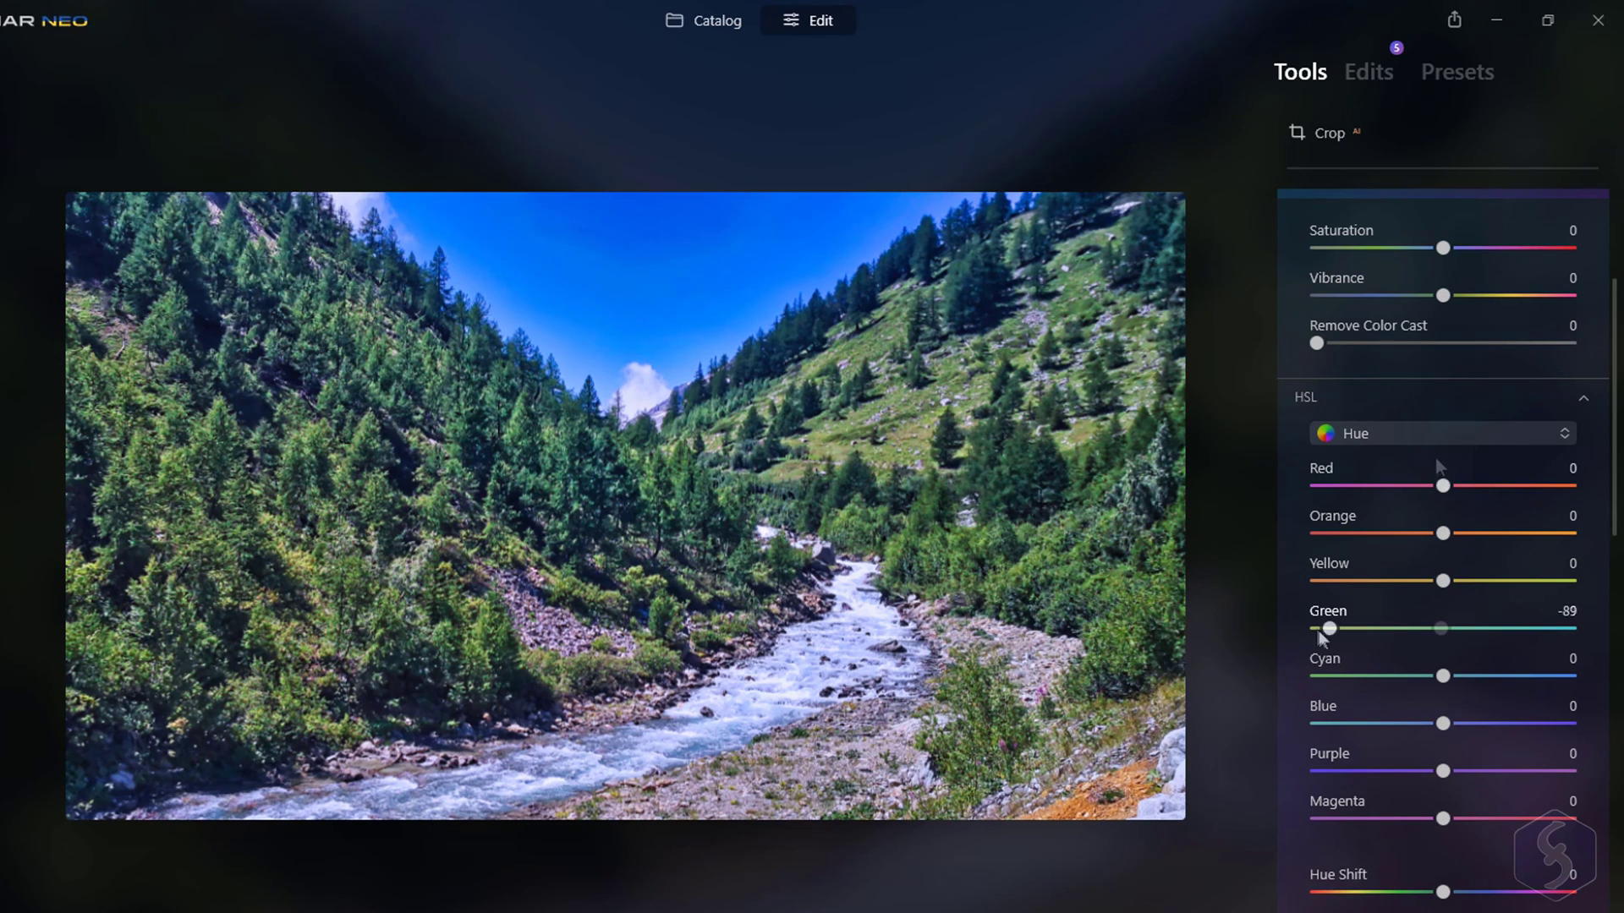
left_click(1424, 434)
left_click(1412, 503)
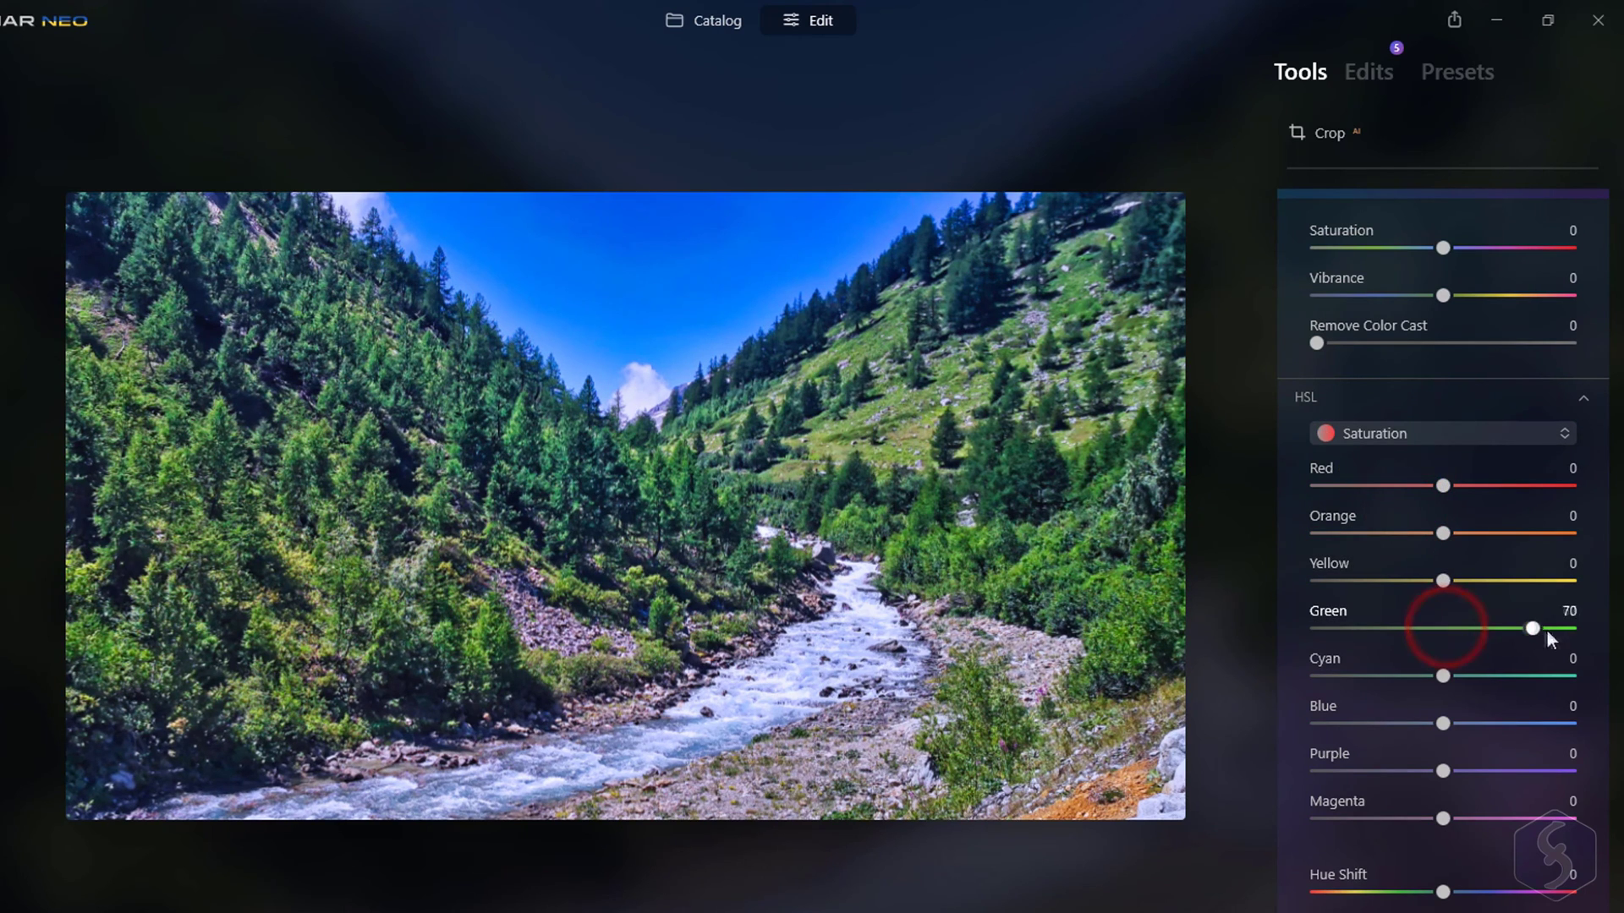
left_click_drag(1546, 631, 1439, 648)
left_click(1455, 436)
left_click(1407, 541)
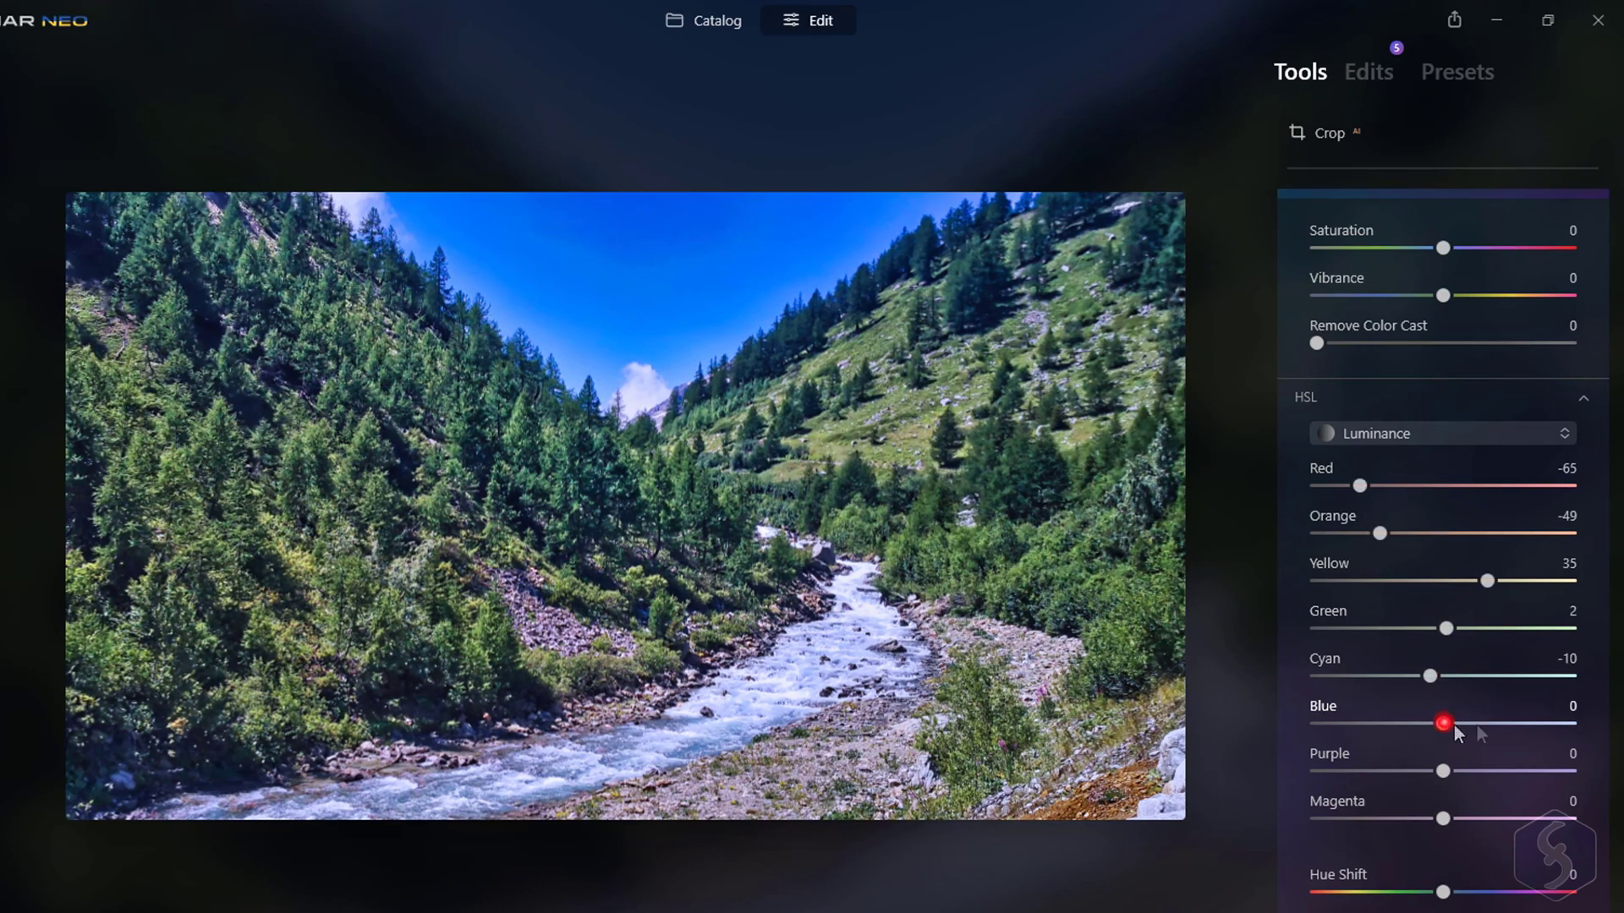
left_click_drag(1453, 724, 1347, 720)
Try a black and white conversion with adjusted green and blue luminance
left_click(1373, 499)
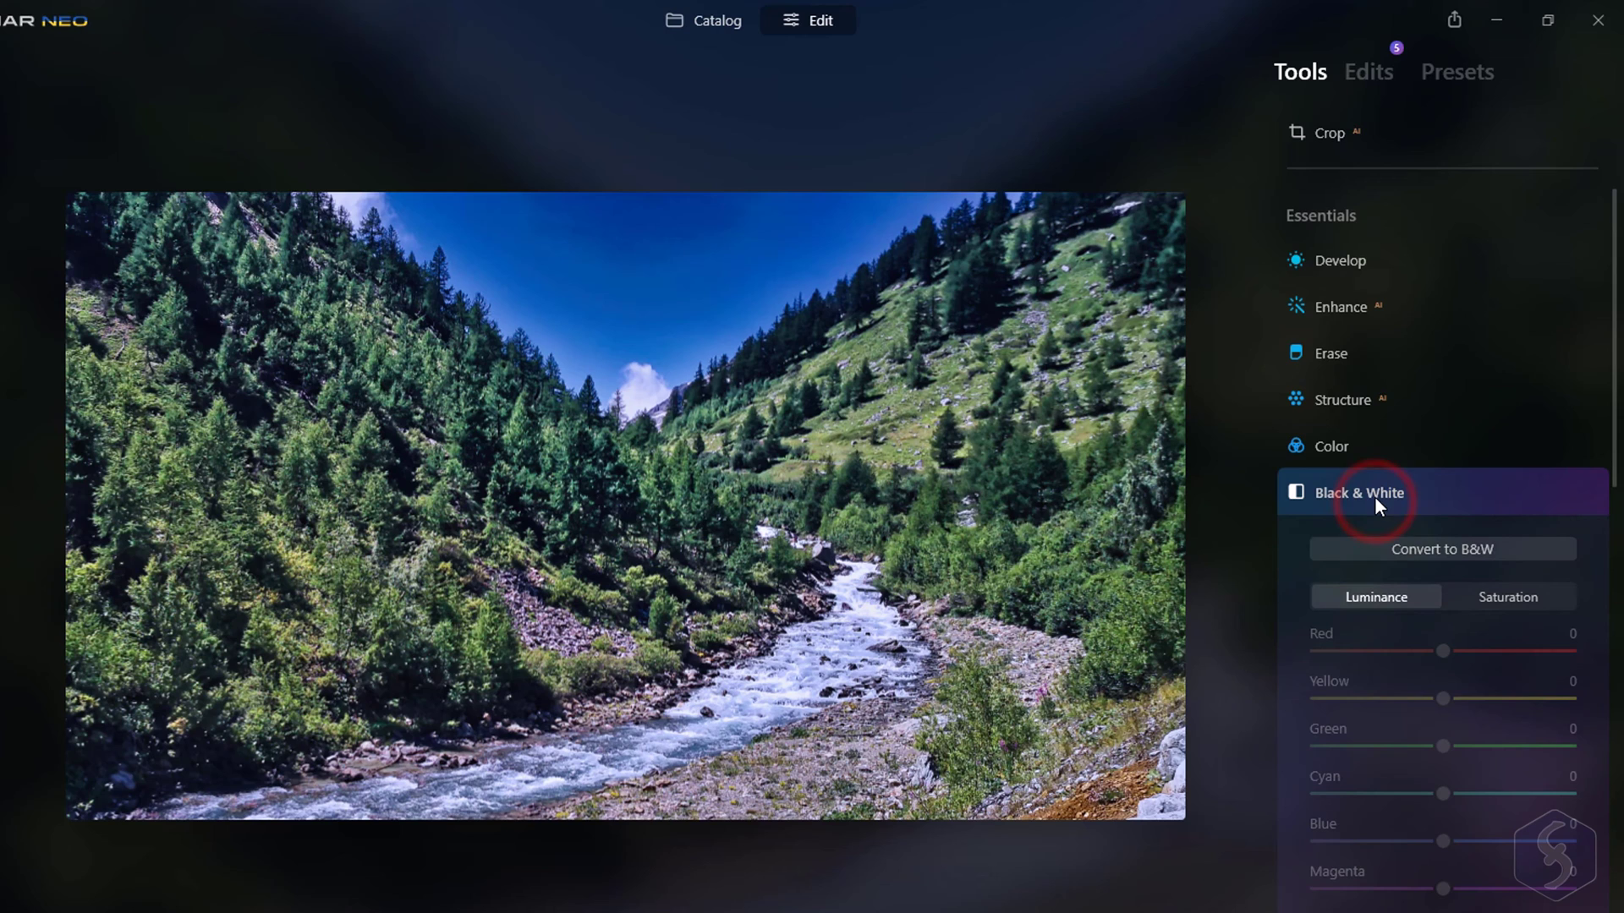
left_click(1459, 552)
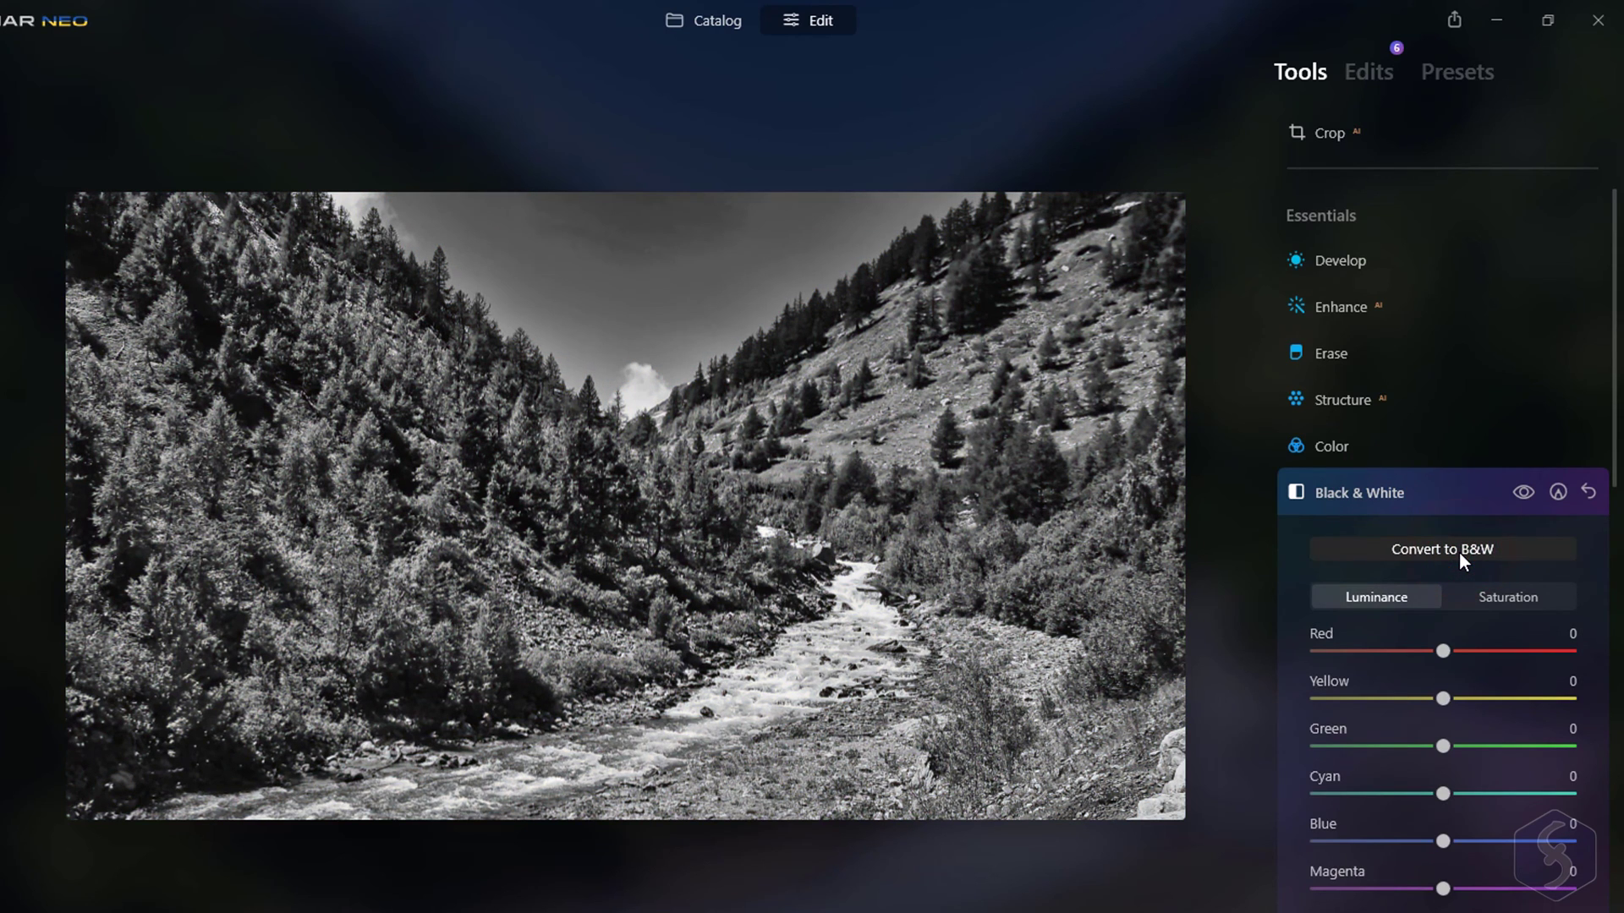
left_click_drag(1439, 750, 1436, 707)
left_click_drag(1443, 841, 1514, 839)
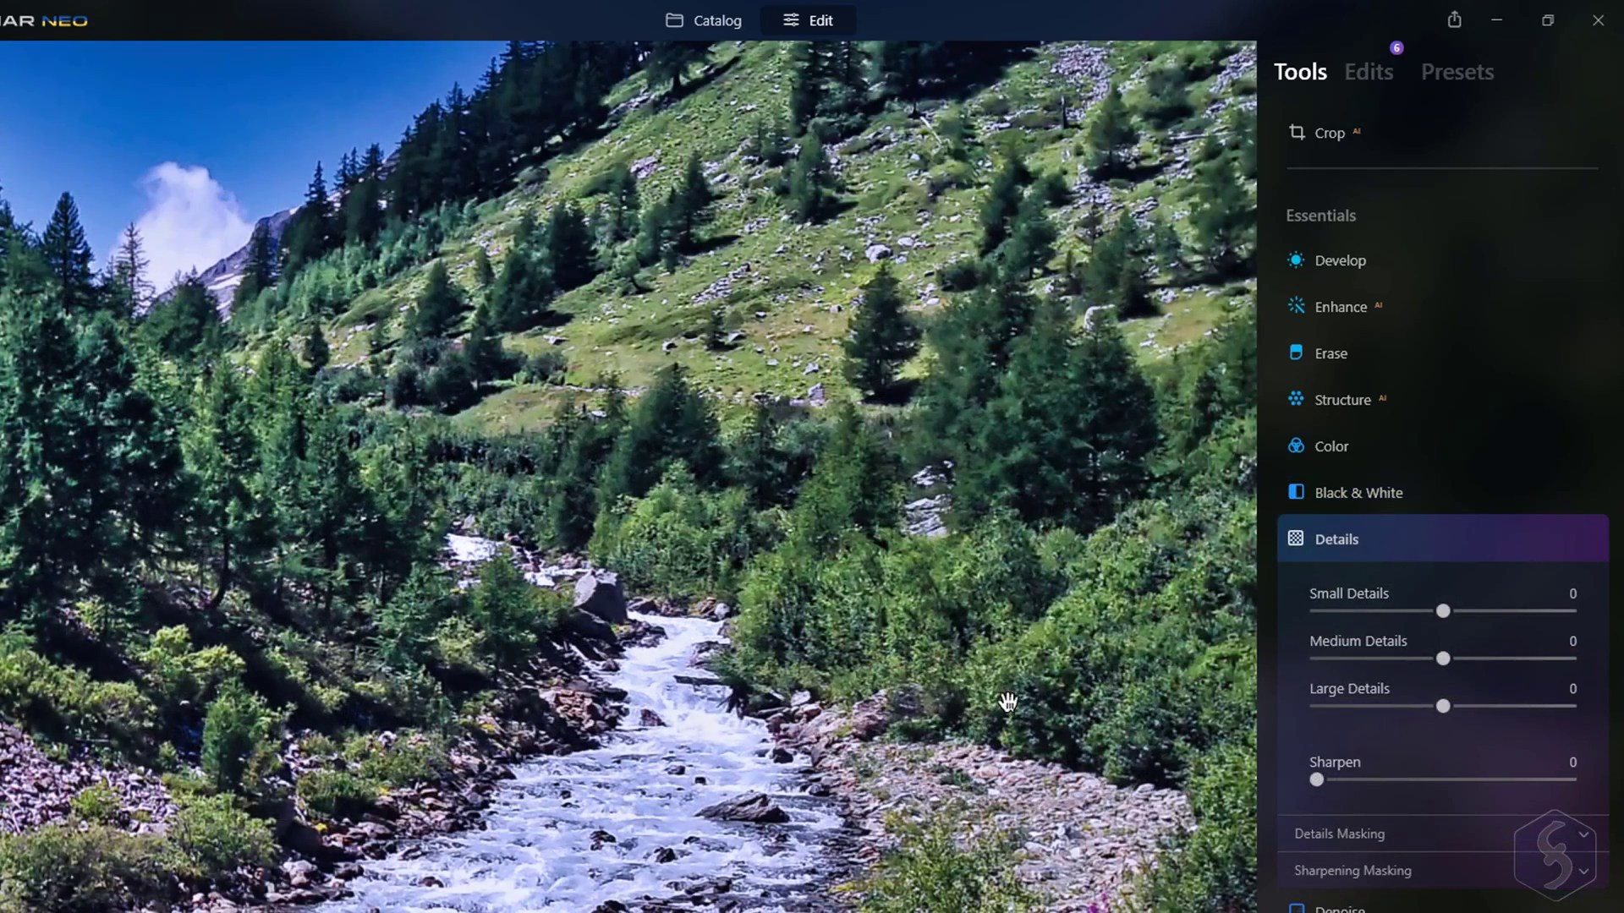
Sharpen small details to 74, raise medium details, and set Luminosity Denoise to about 76
left_click_drag(1442, 611, 1536, 611)
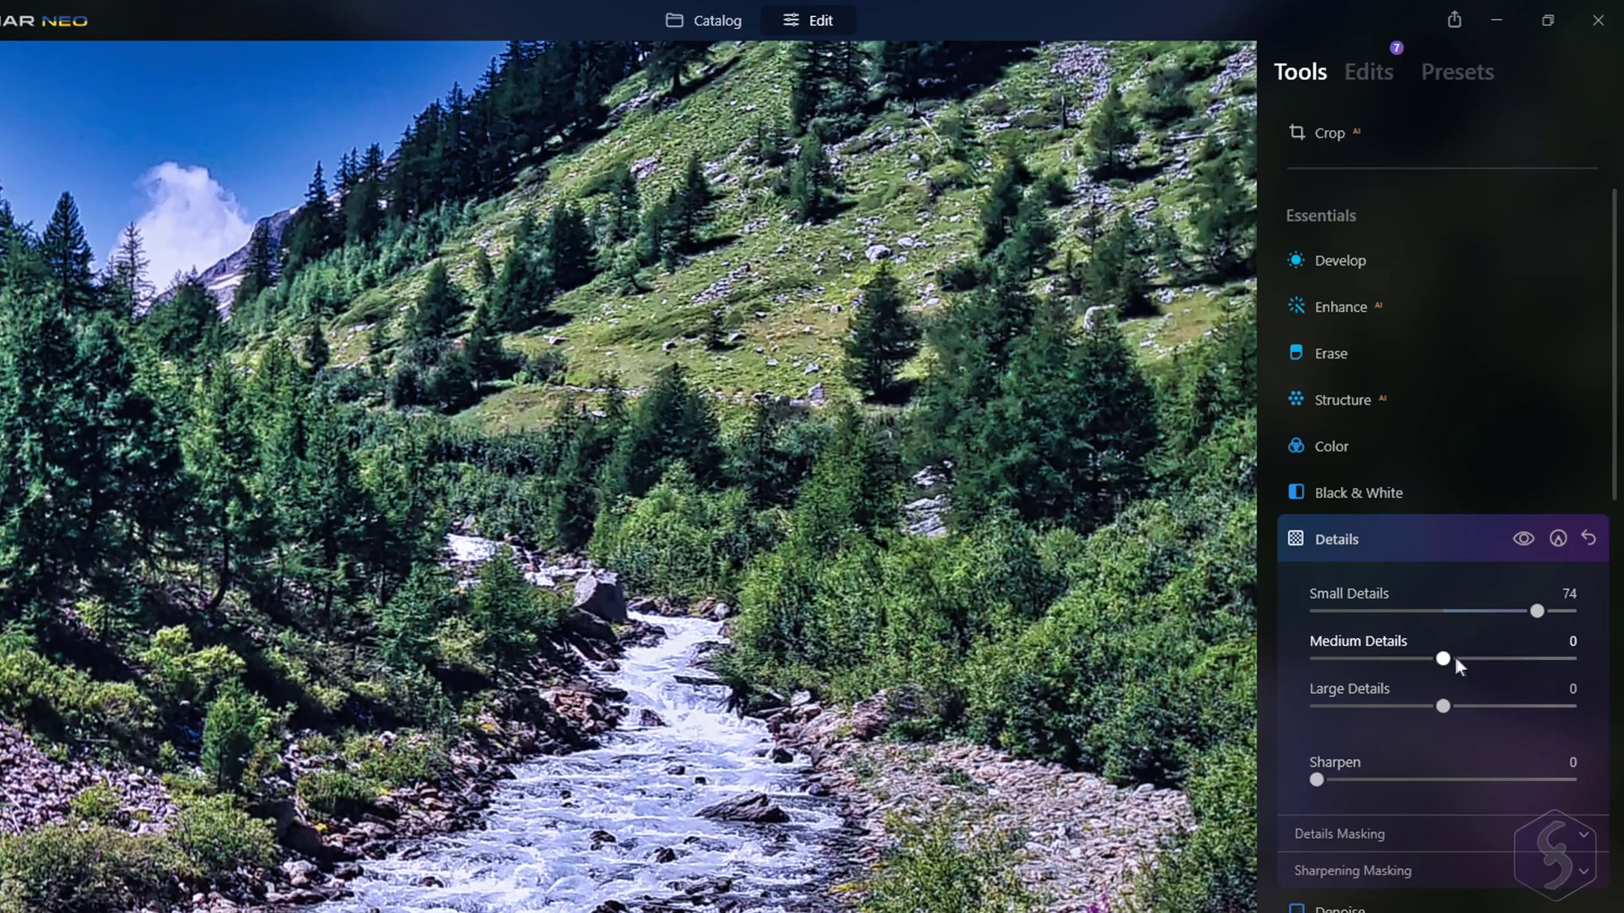
left_click_drag(1443, 658, 1486, 658)
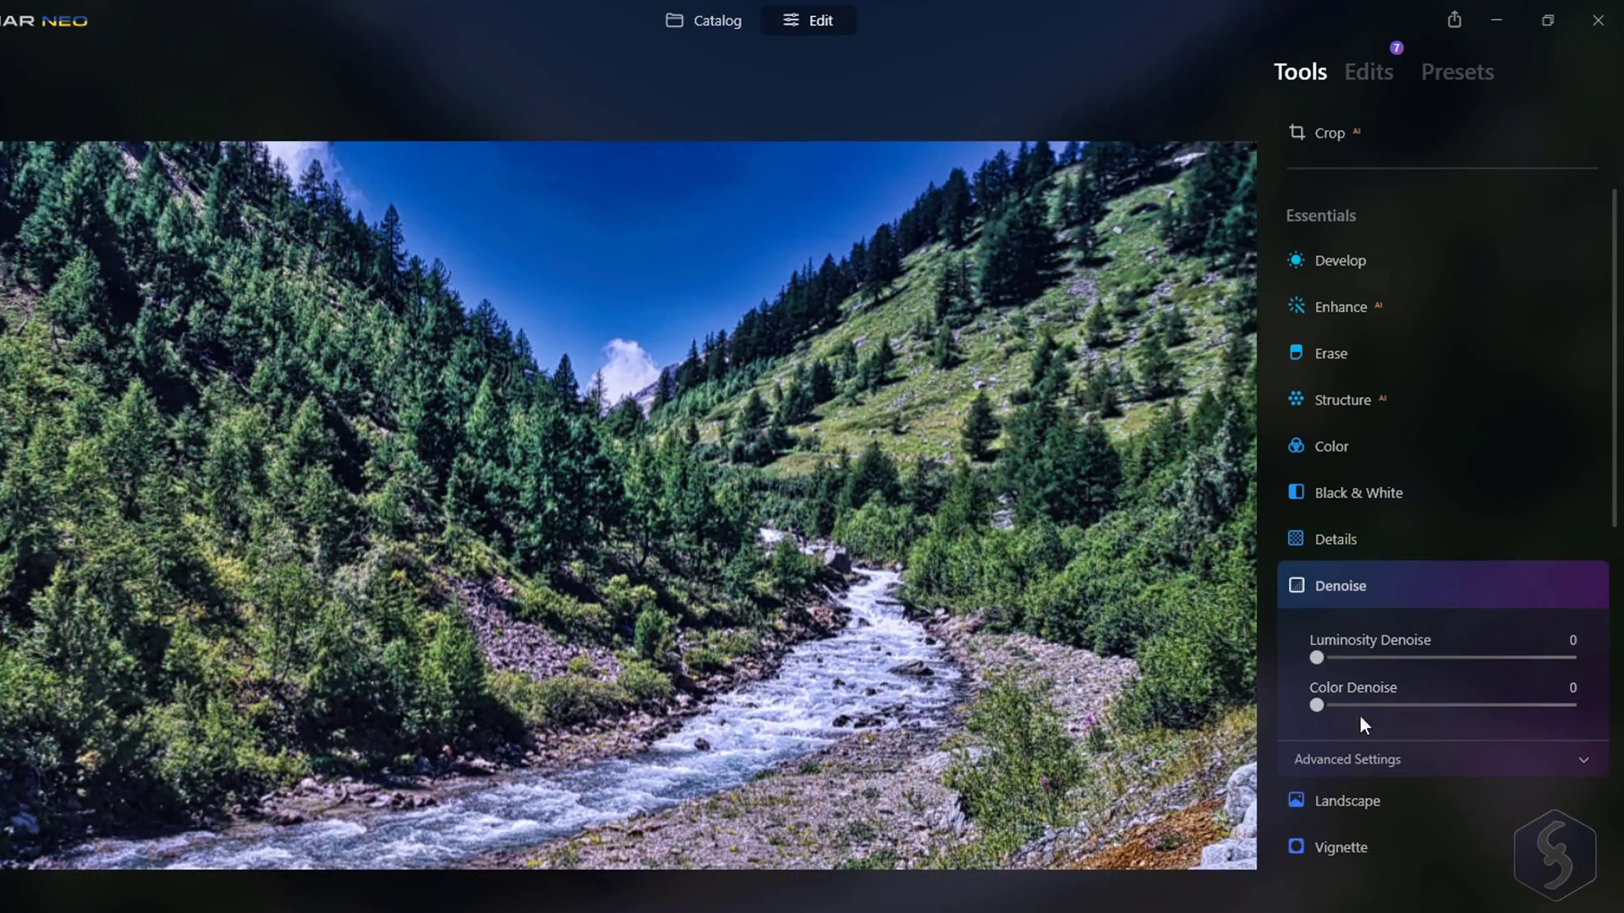
left_click_drag(1322, 656, 1509, 654)
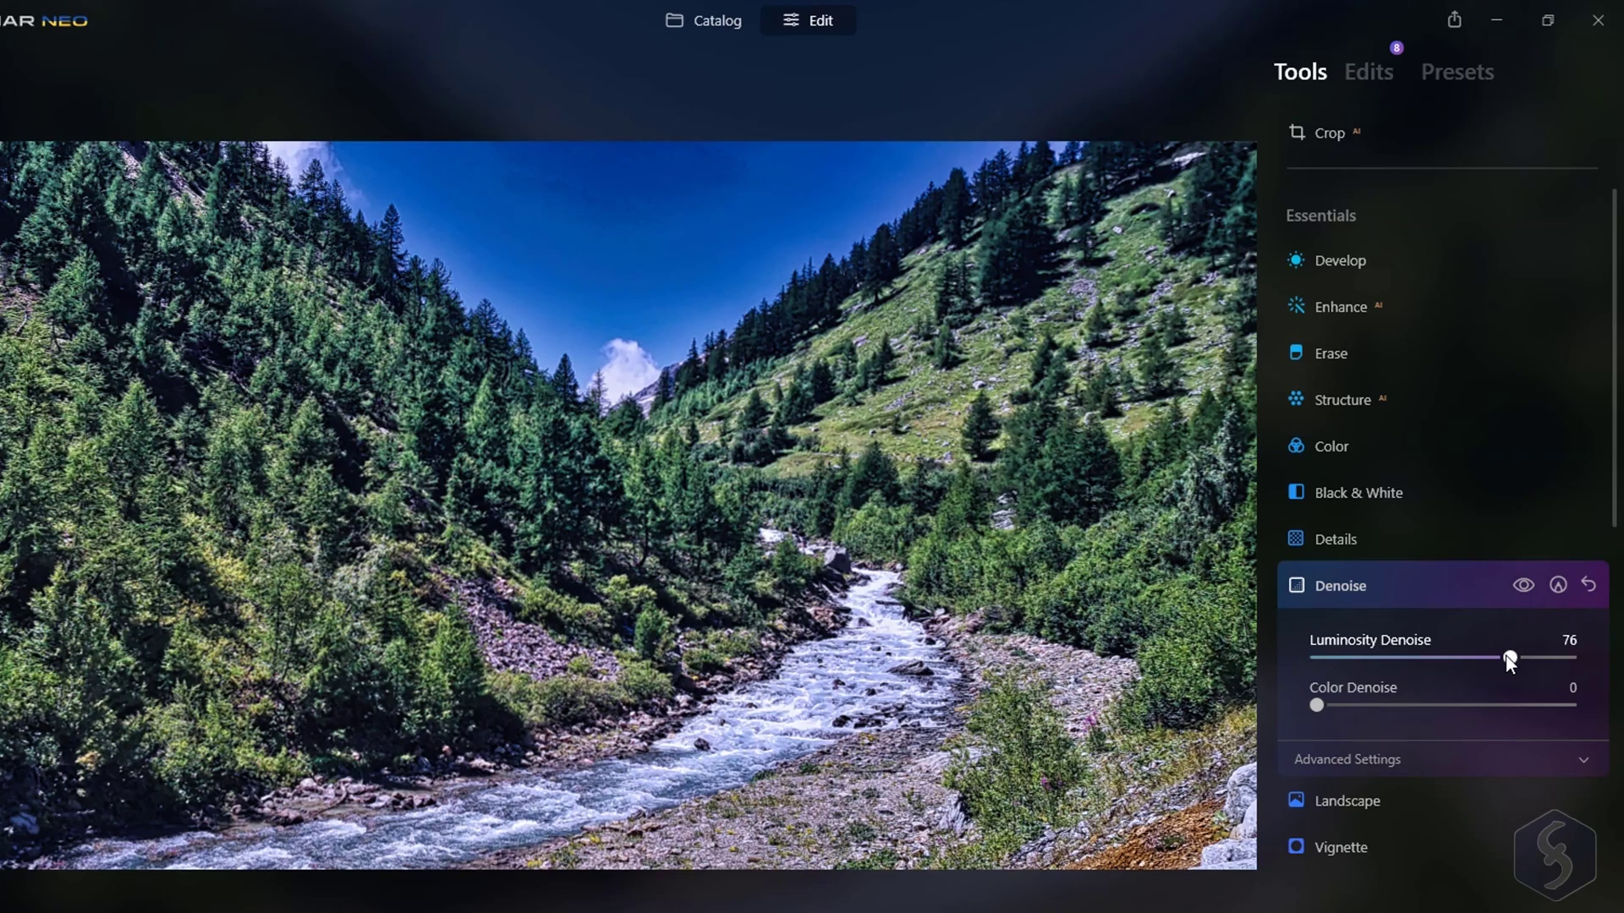
left_click_drag(1510, 656, 1395, 653)
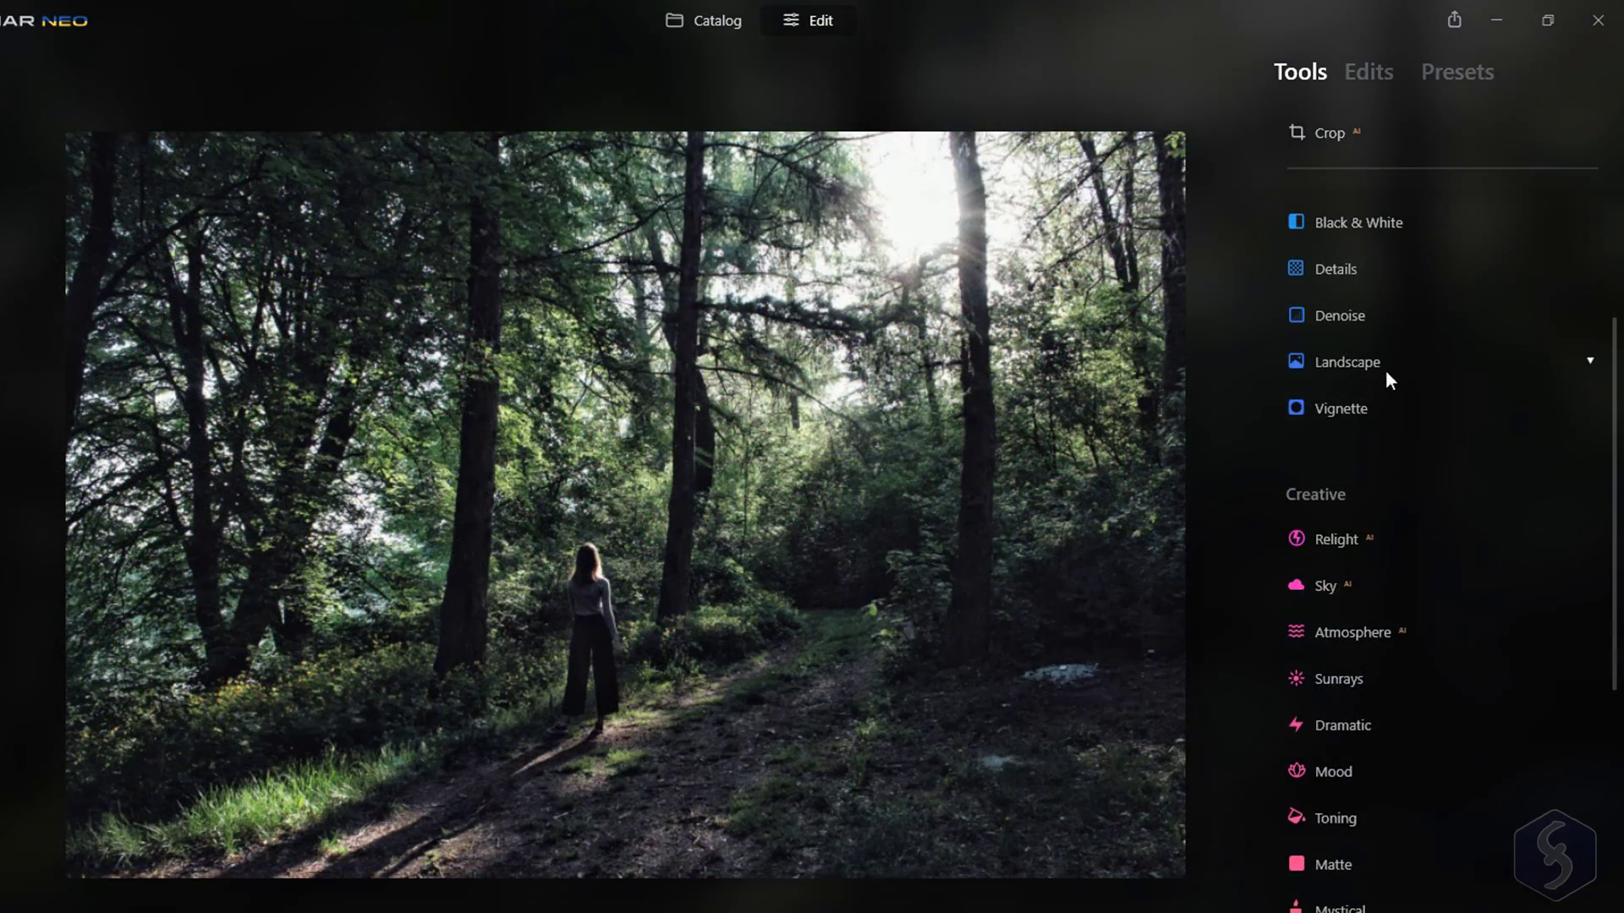
Apply Landscape Dehaze, Golden Hour warmth and Foliage Enhancer to the forest photo
left_click(1381, 362)
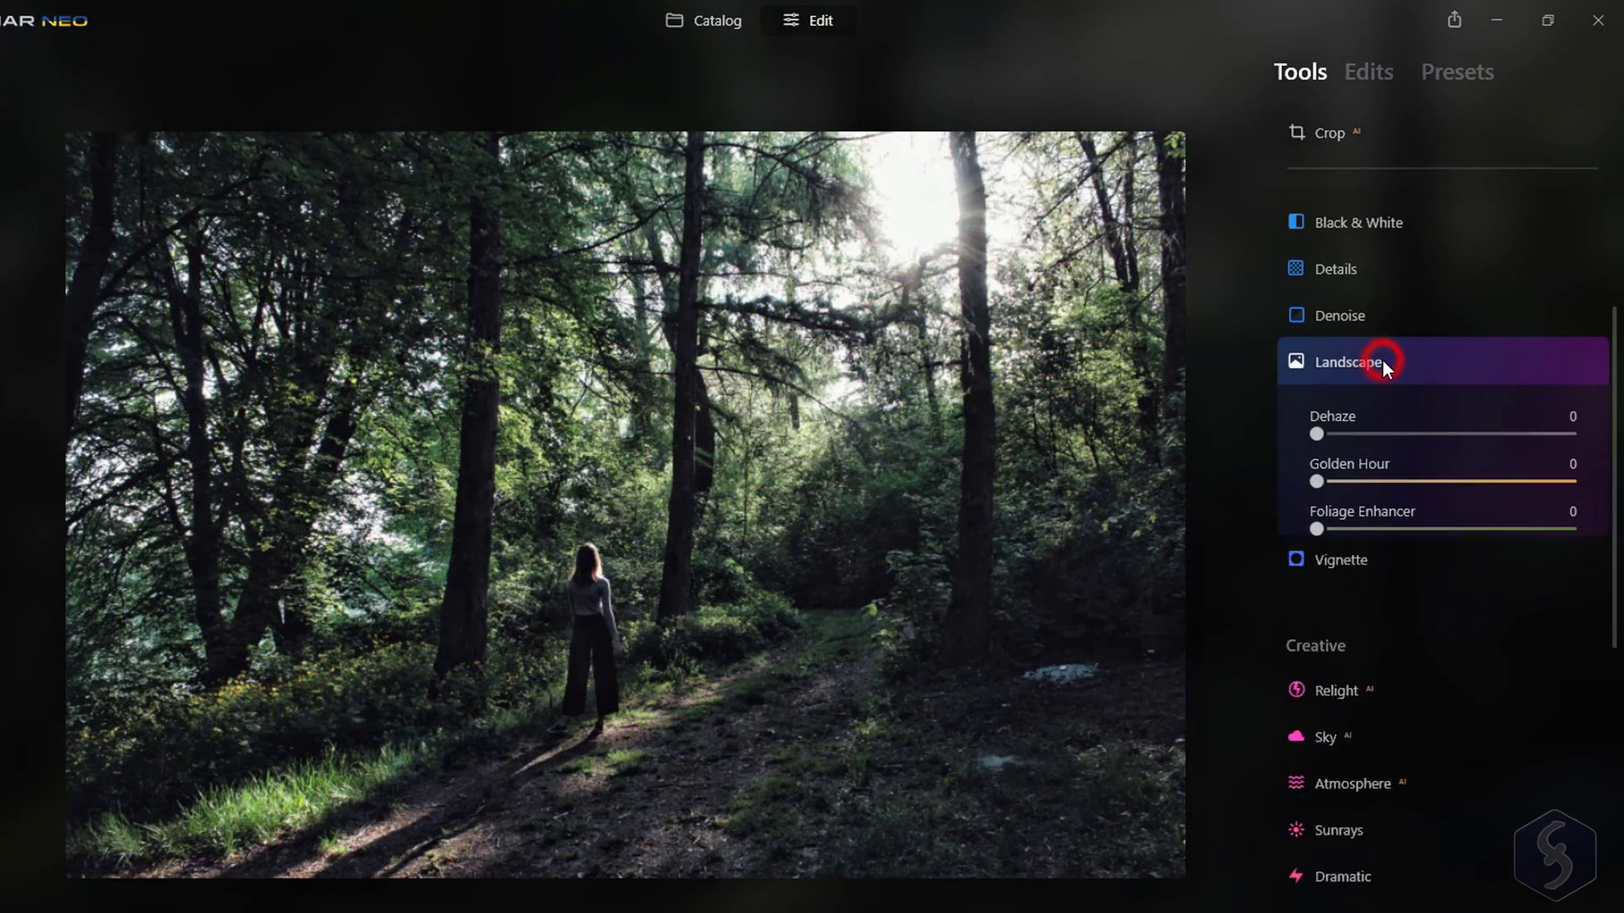
left_click_drag(1315, 434, 1533, 438)
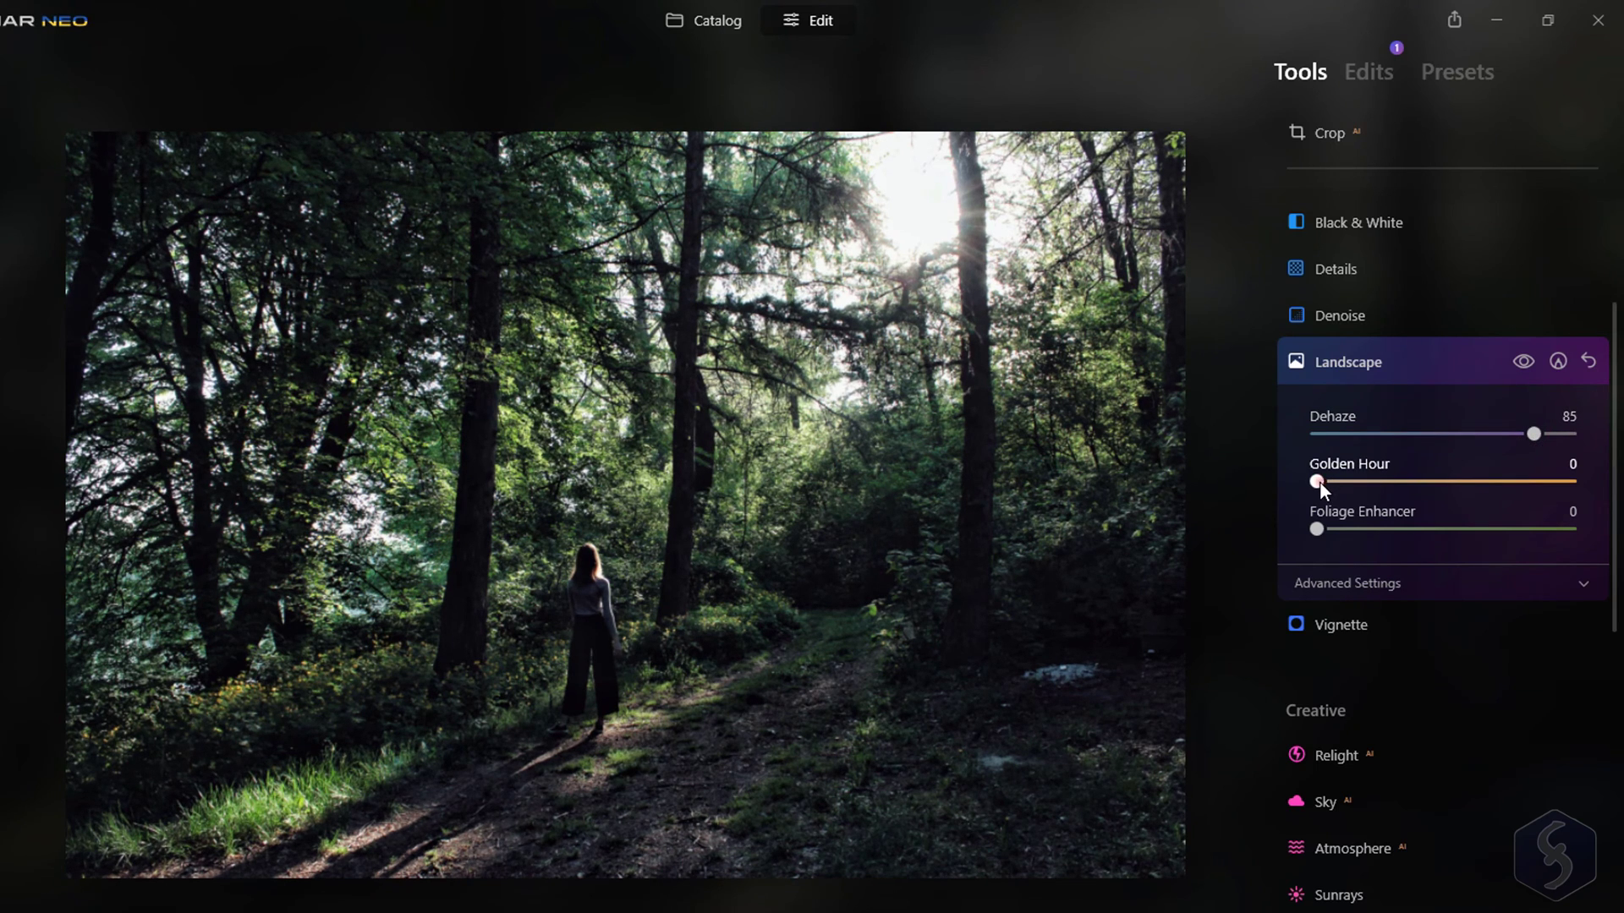
left_click_drag(1319, 480, 1479, 484)
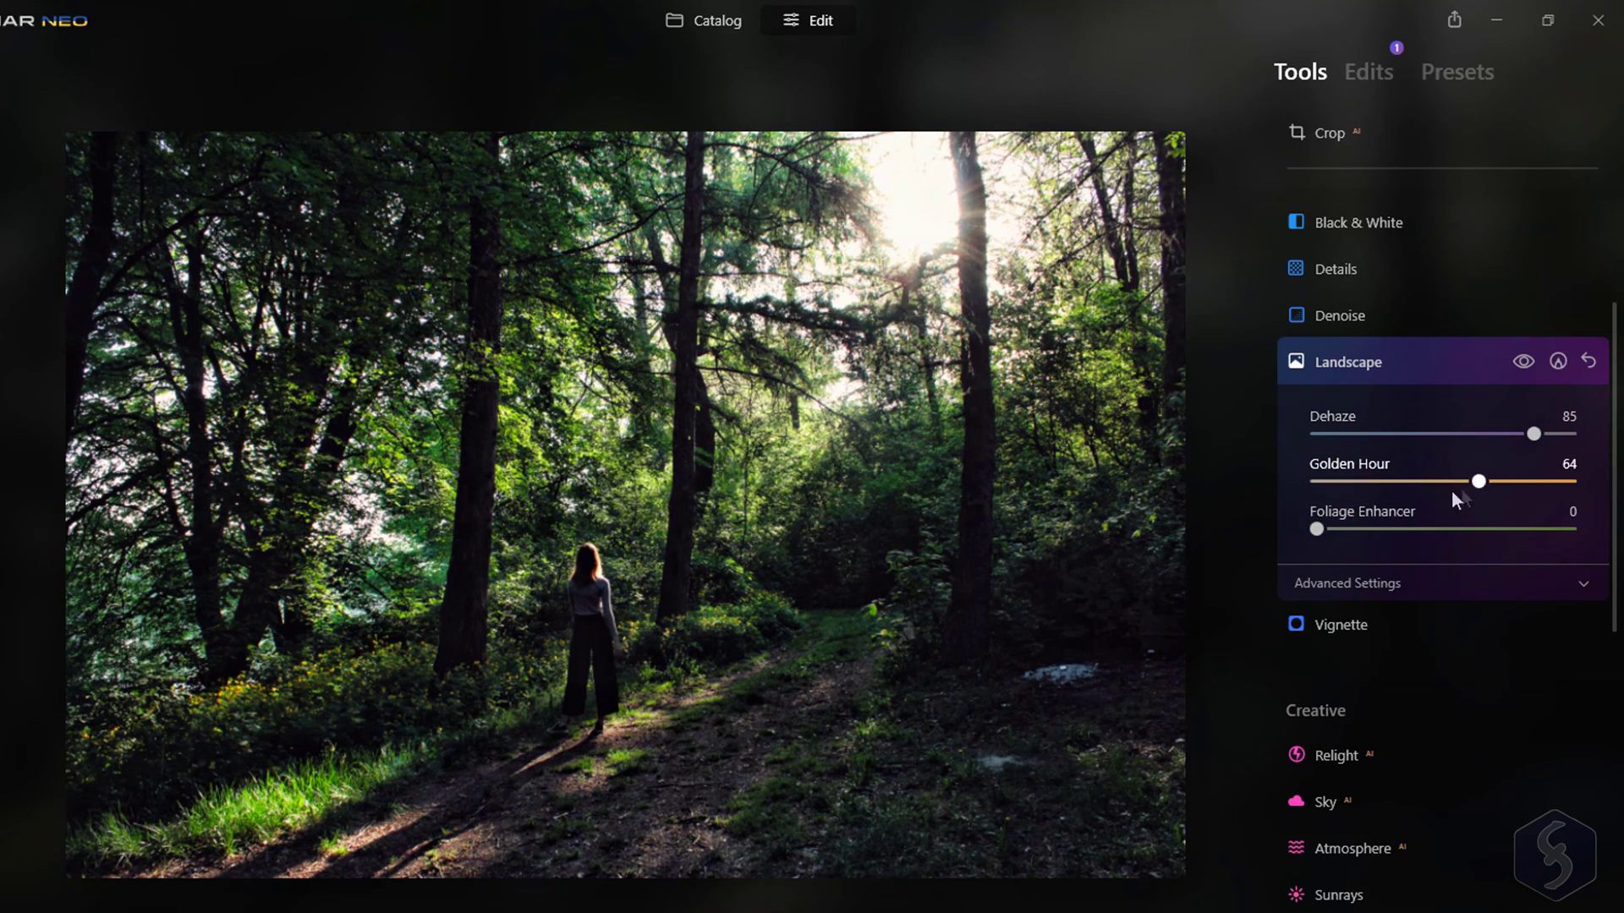
mouse_move(1317, 528)
left_mouse_down()
mouse_move(1560, 529)
mouse_move(1337, 529)
left_mouse_up()
Darken the edges with a vignette and brighten the near and far areas with Relight
left_click(1353, 624)
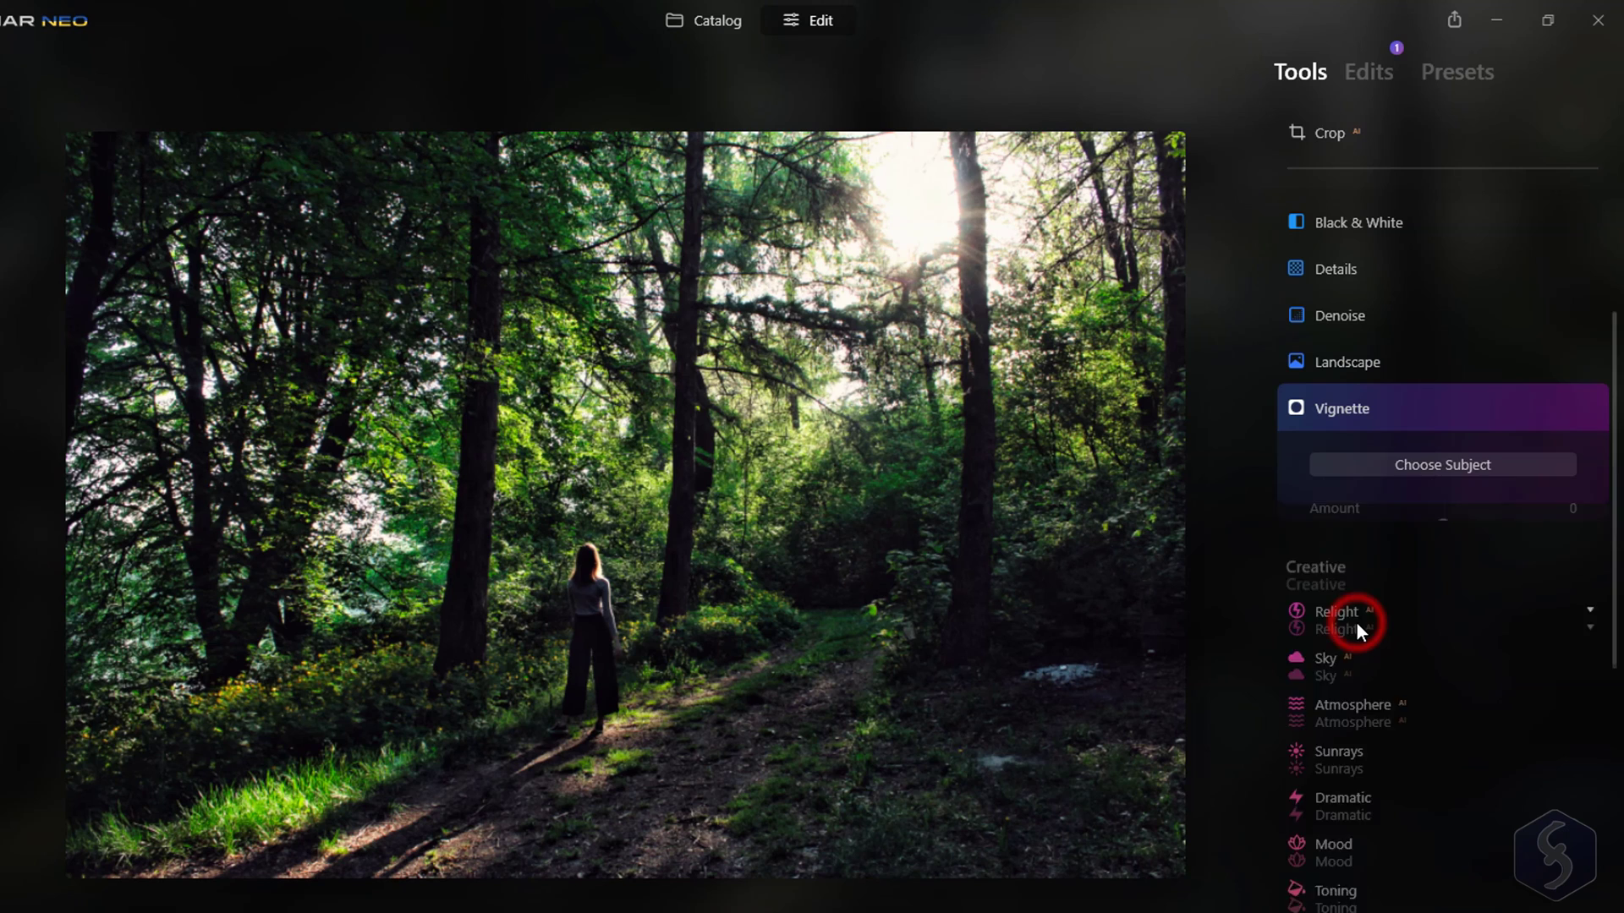
left_click_drag(1443, 526, 1346, 531)
left_click(1336, 752)
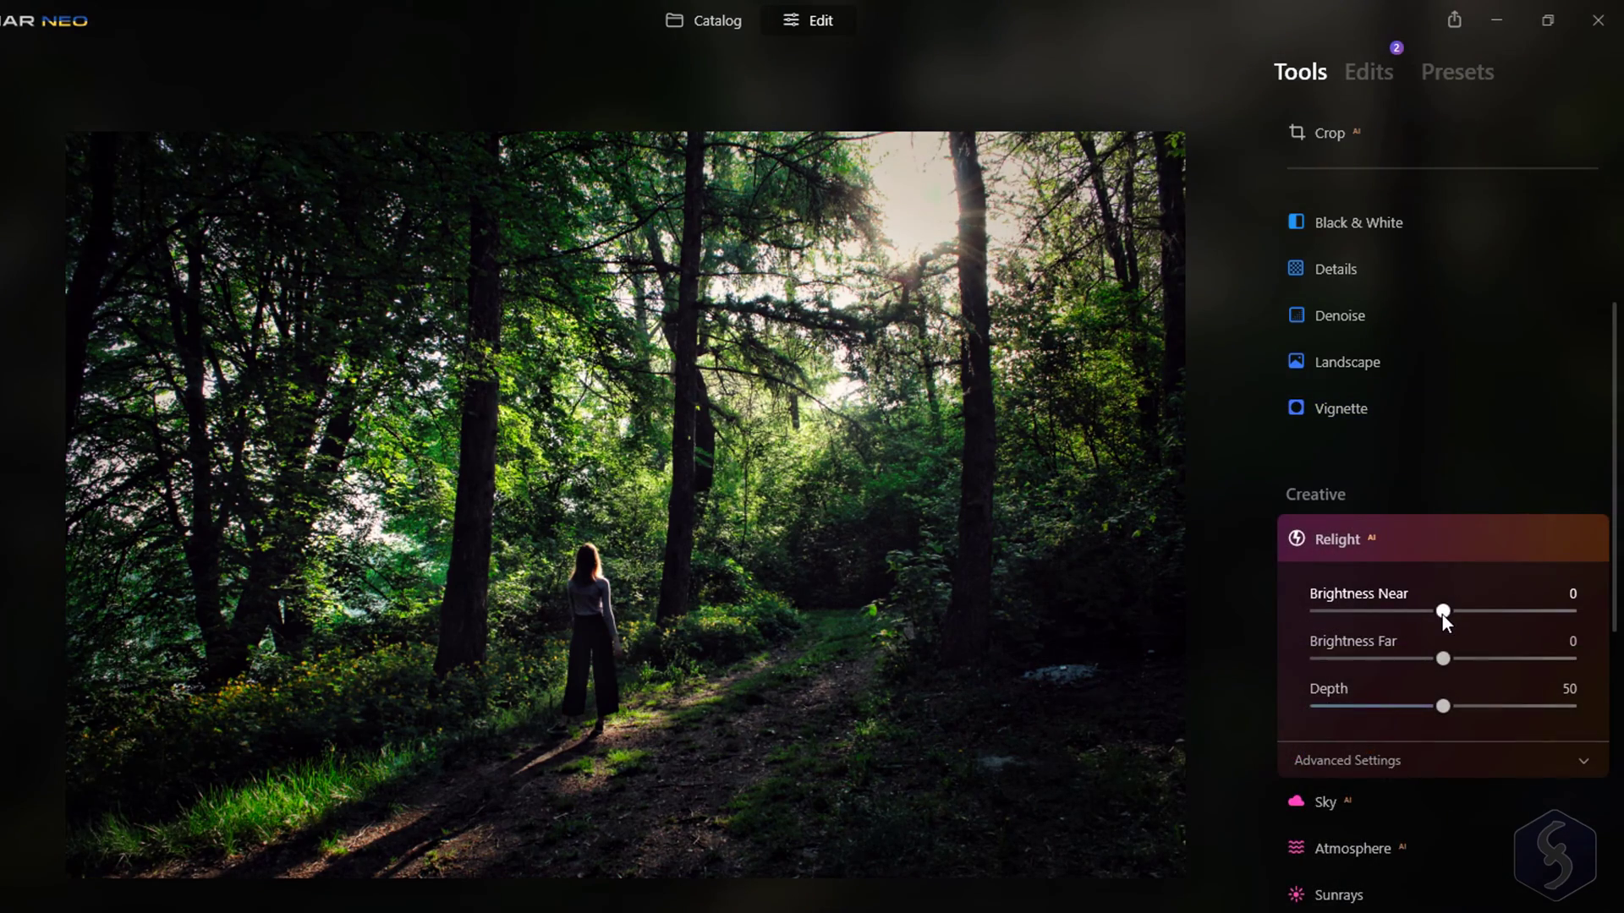
mouse_move(1443, 613)
left_mouse_down()
mouse_move(1561, 612)
mouse_move(1544, 611)
left_mouse_up()
left_click_drag(1442, 659, 1572, 719)
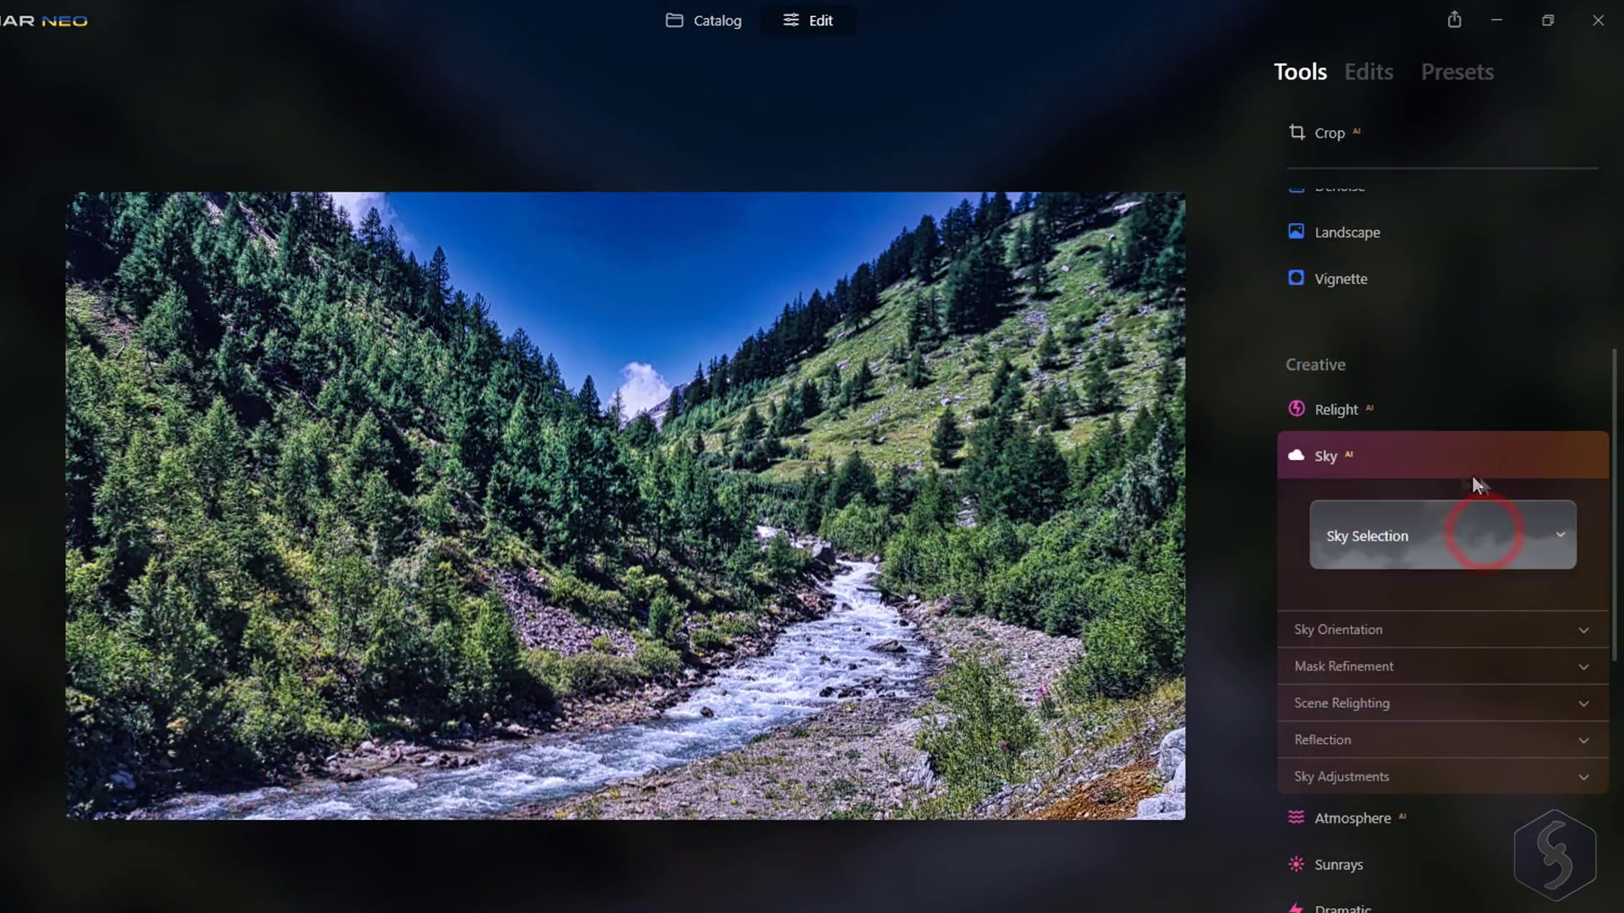
Replace the sky with Blue Sky 8 and raise its horizon position
scroll(1502, 352, "down", 3)
left_click(1467, 294)
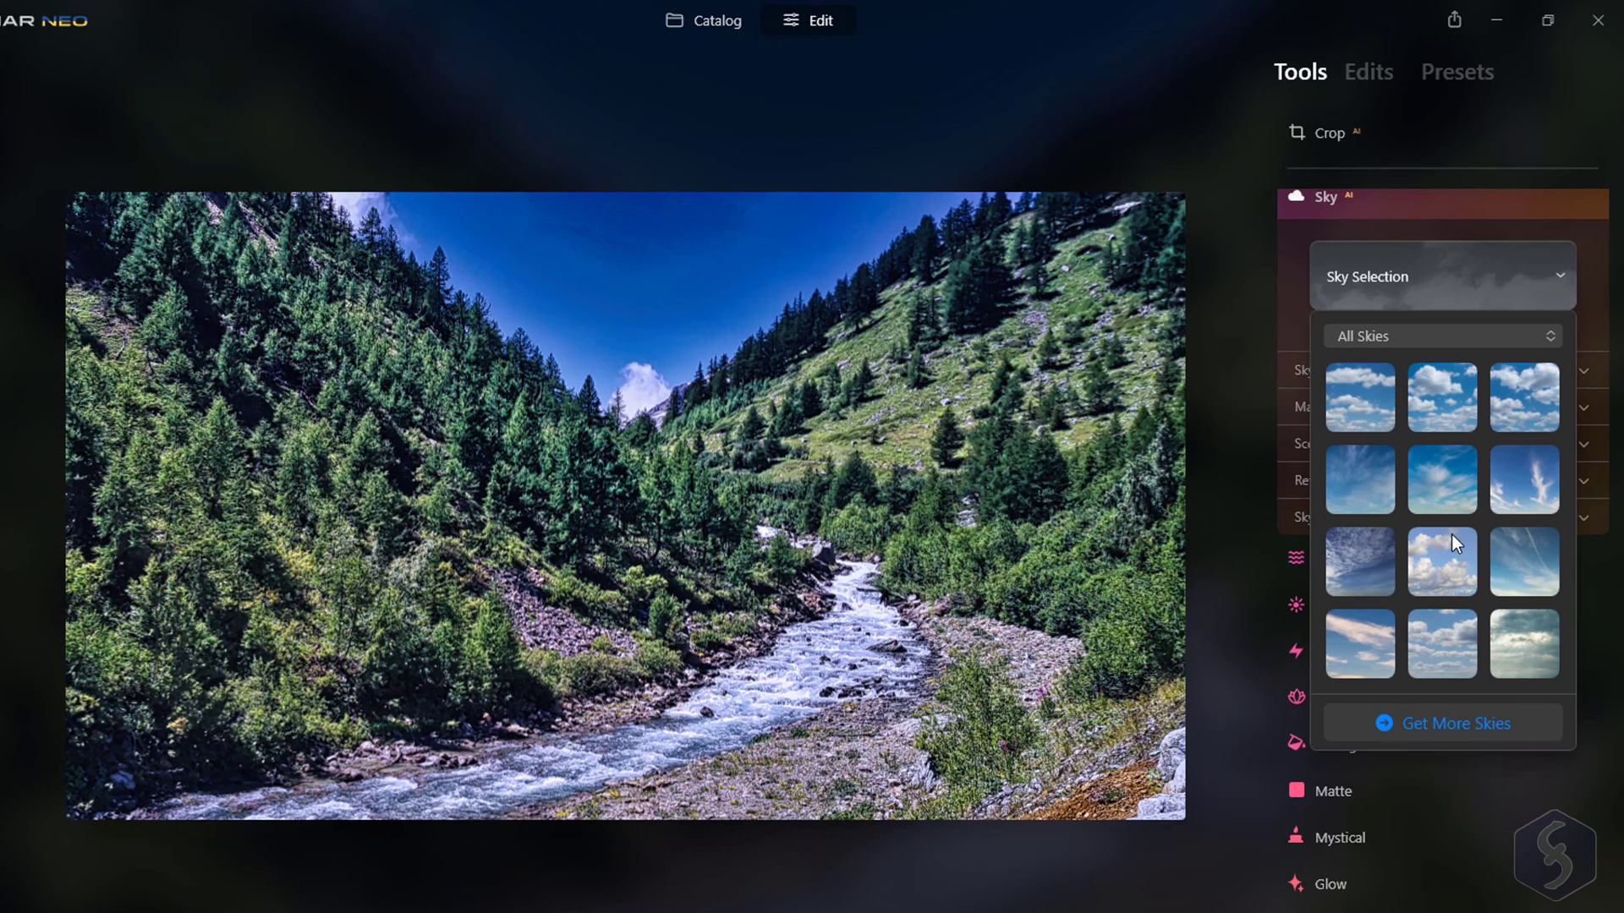
left_click(1455, 576)
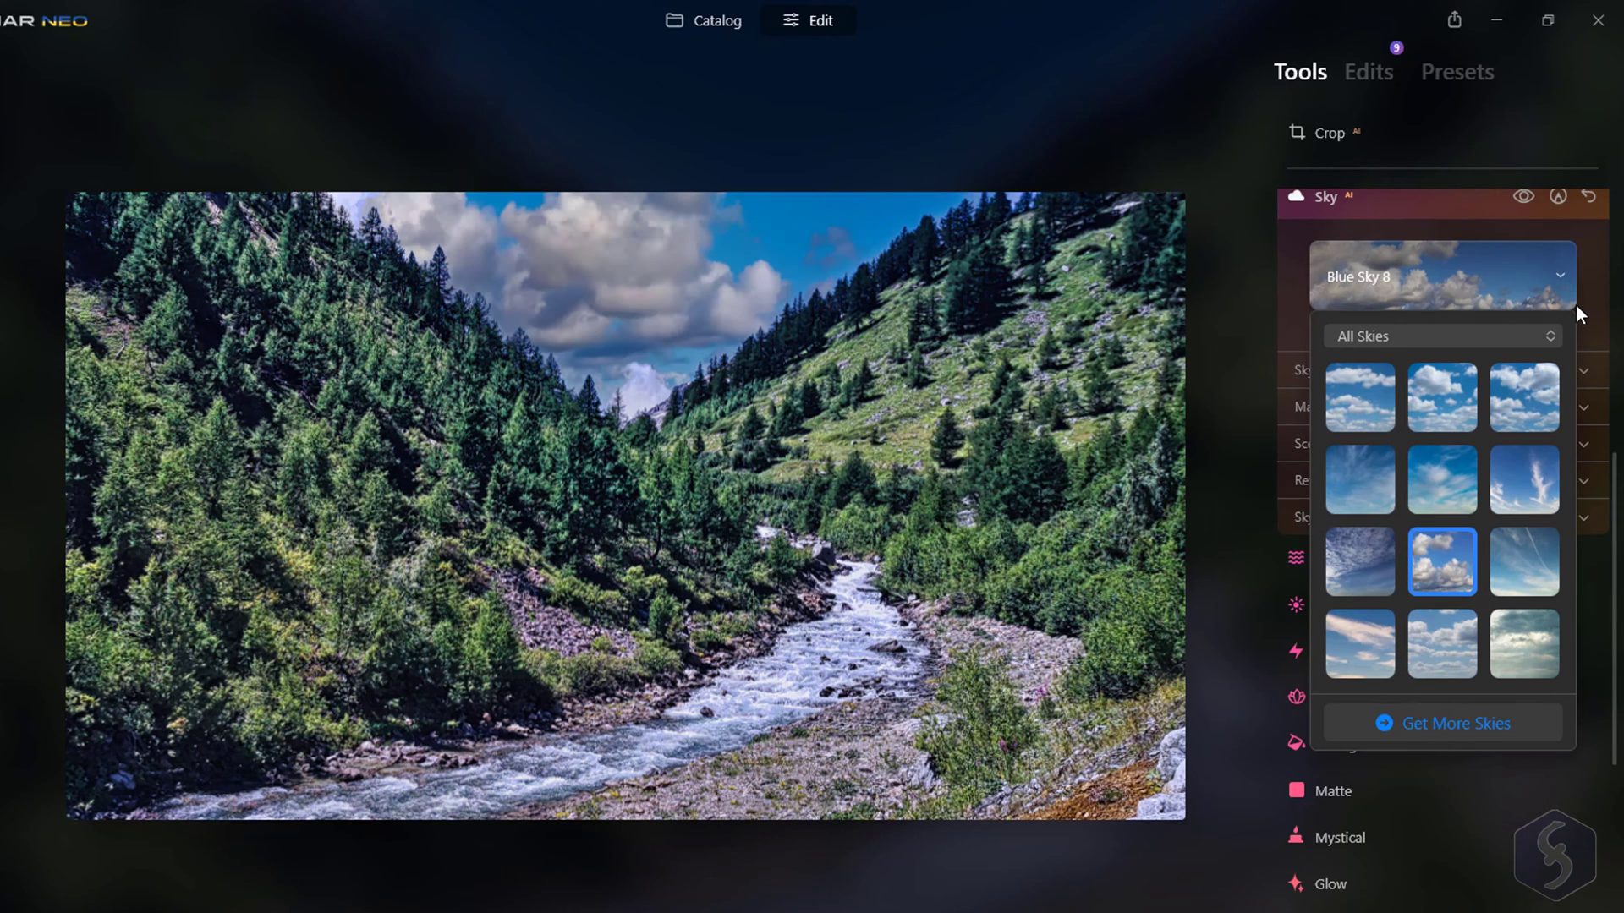
left_click(1377, 370)
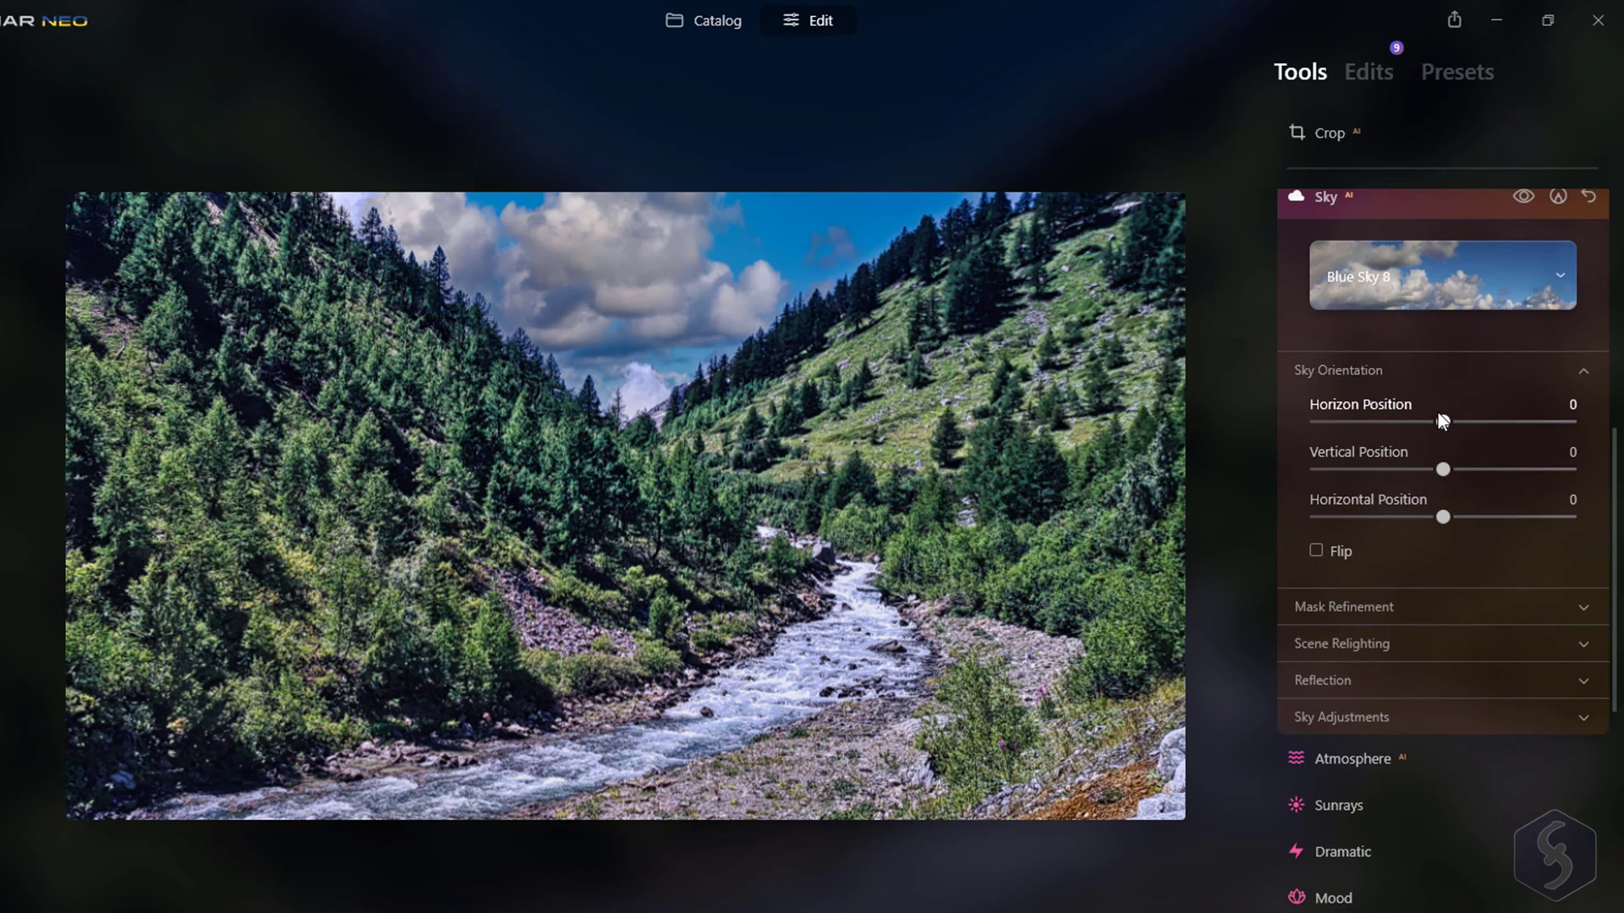
left_click_drag(1442, 421, 1439, 468)
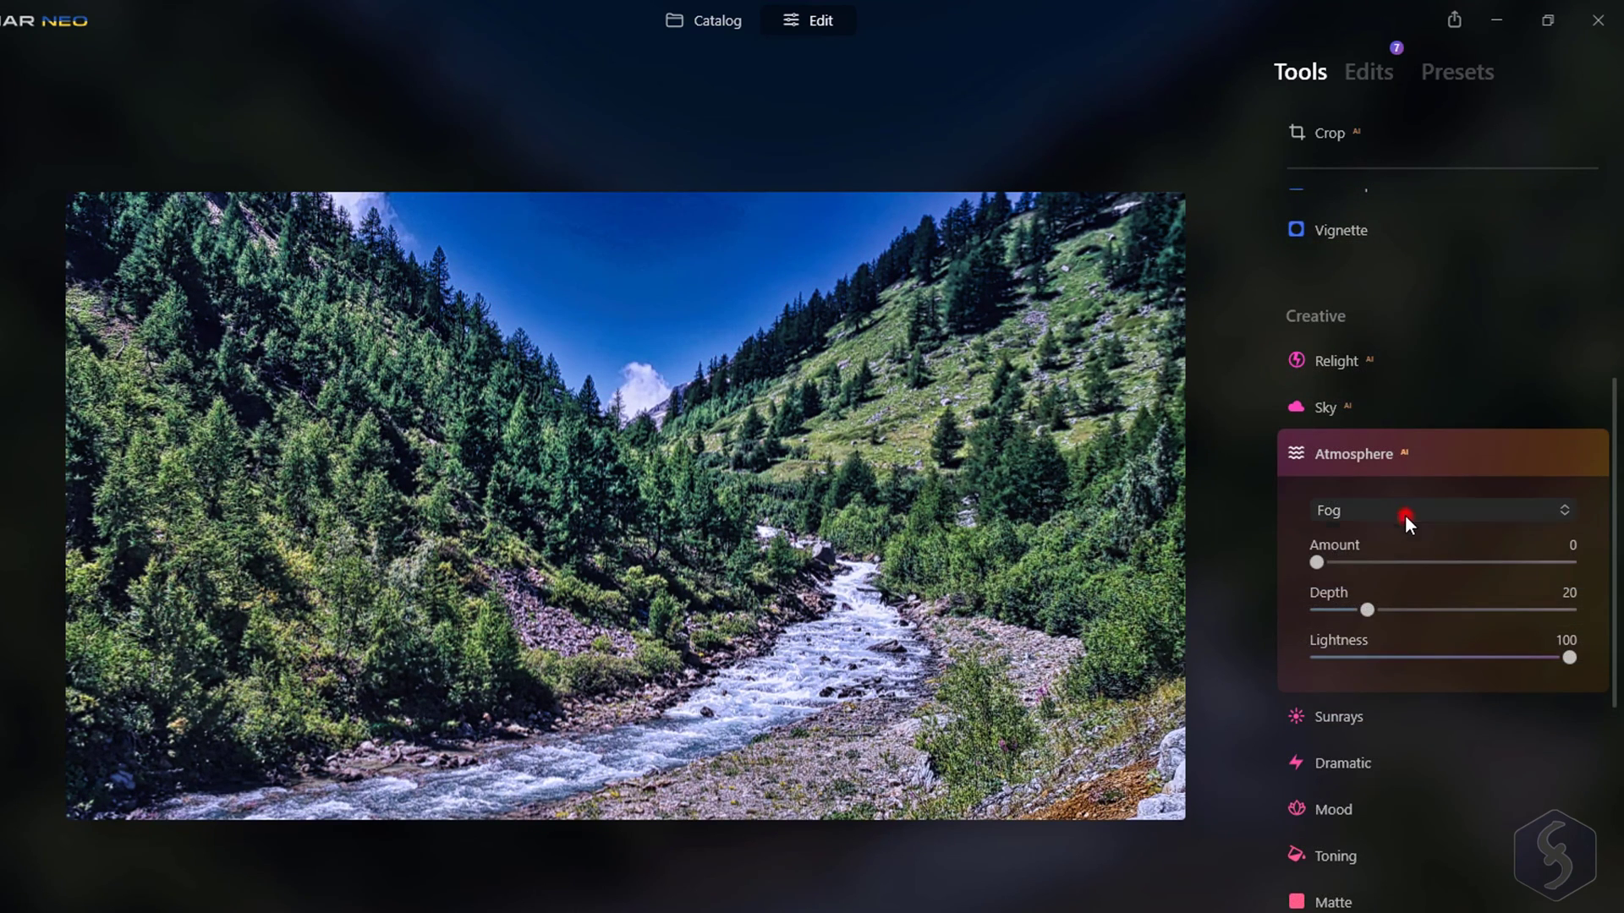
Try a Mist atmosphere, then switch to Haze with Amount near 87 and low Depth
left_click(1406, 513)
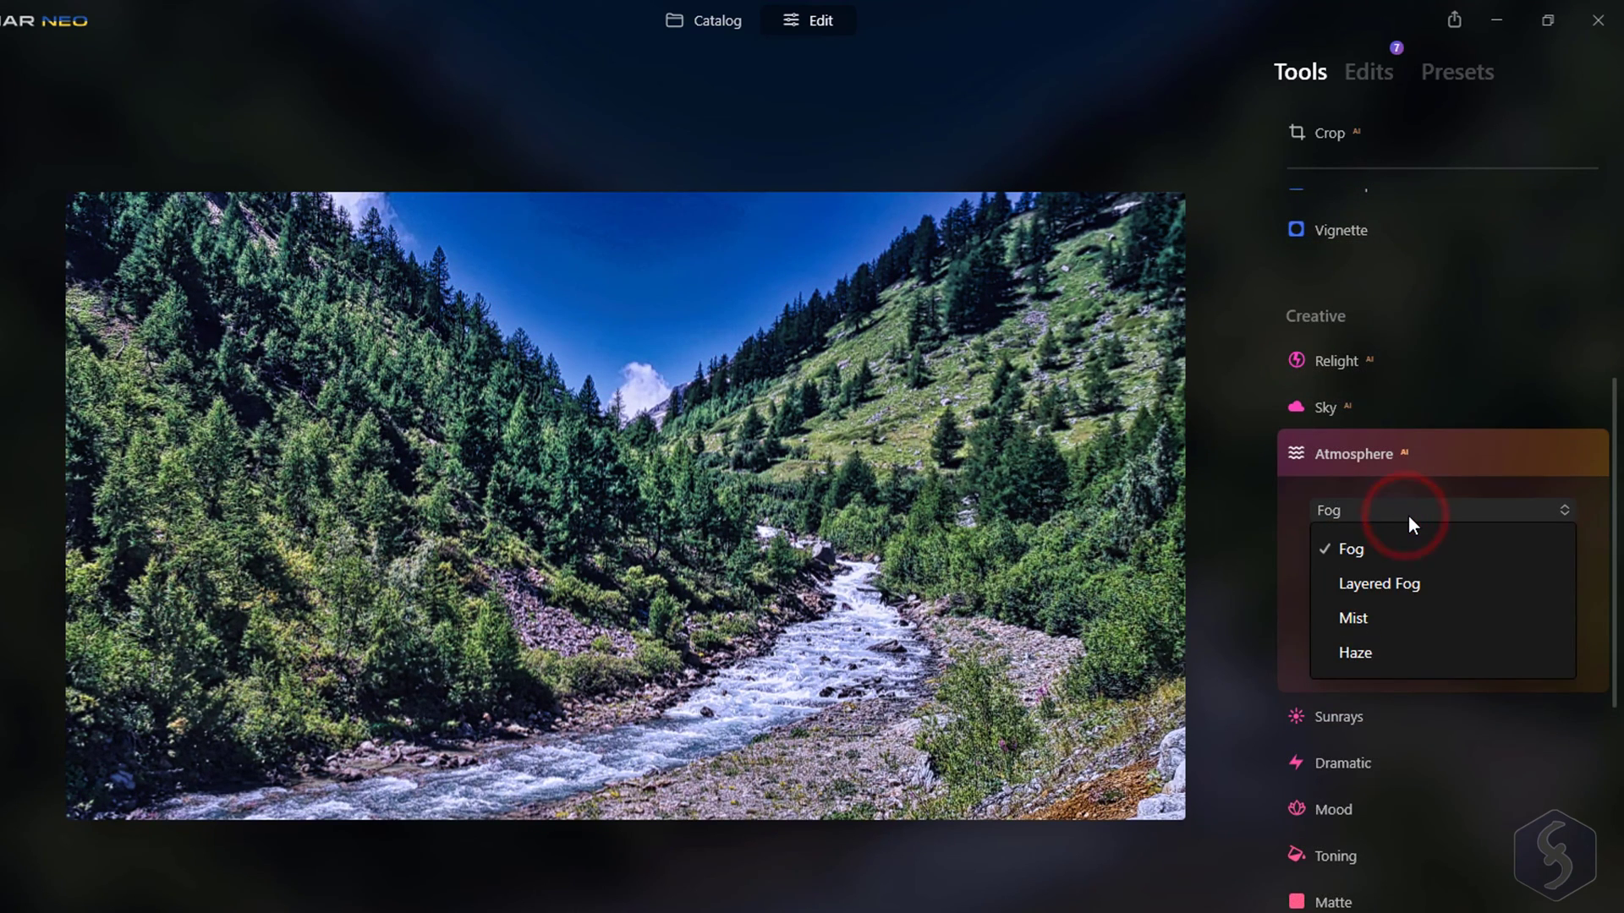
left_click(1394, 618)
left_click_drag(1317, 561, 1509, 578)
left_click(1465, 510)
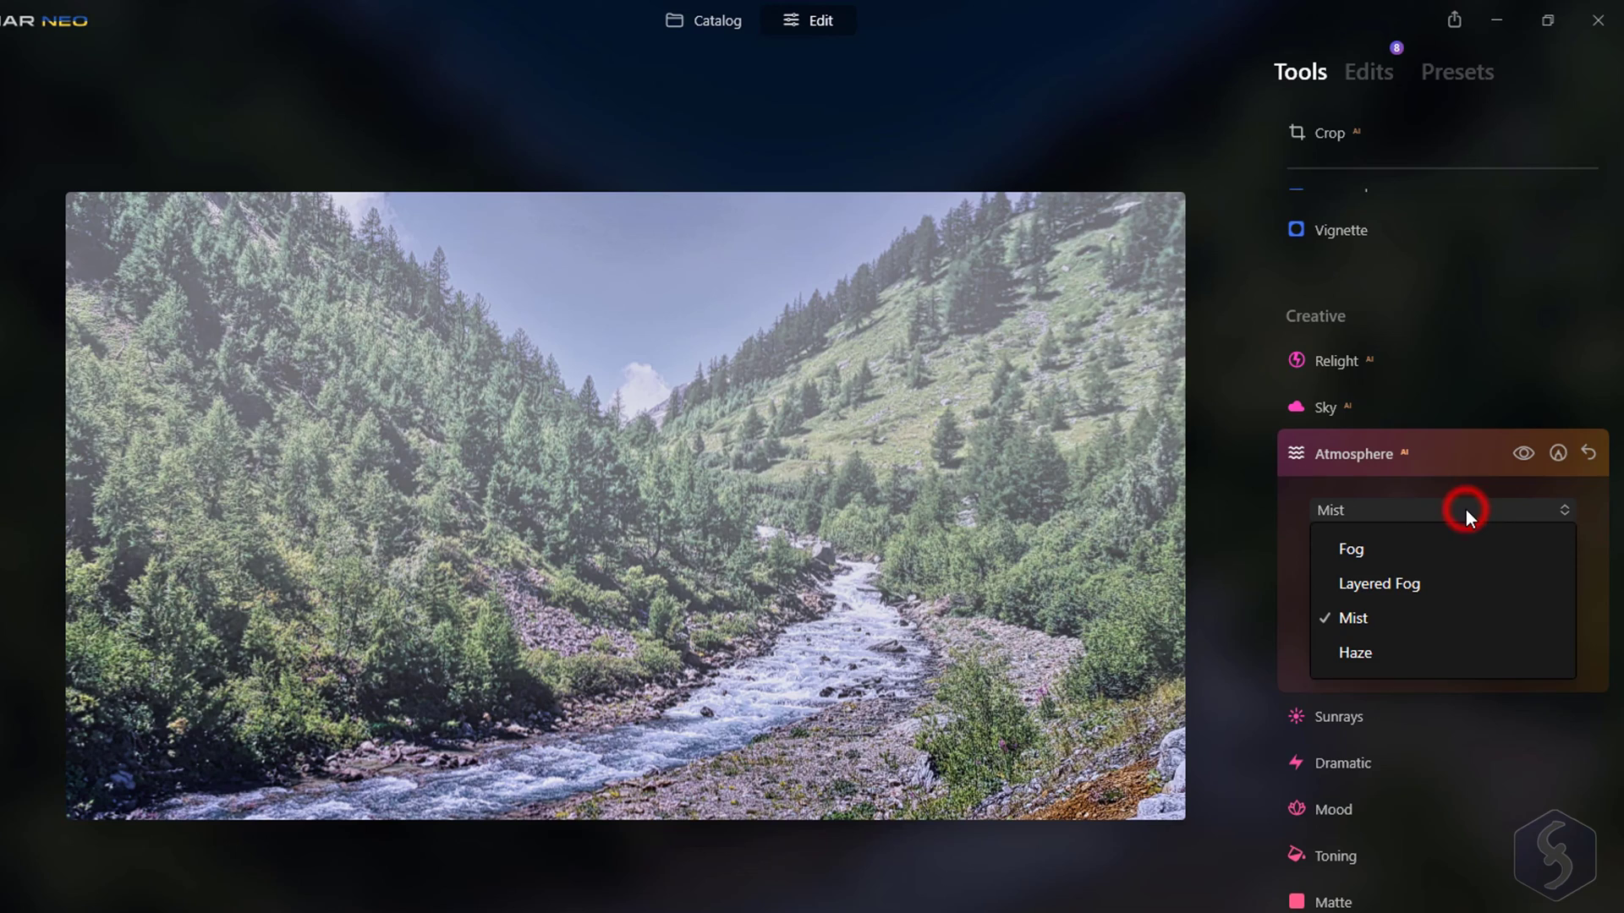
left_click(1419, 652)
left_click_drag(1512, 559, 1538, 563)
left_click_drag(1431, 609, 1326, 606)
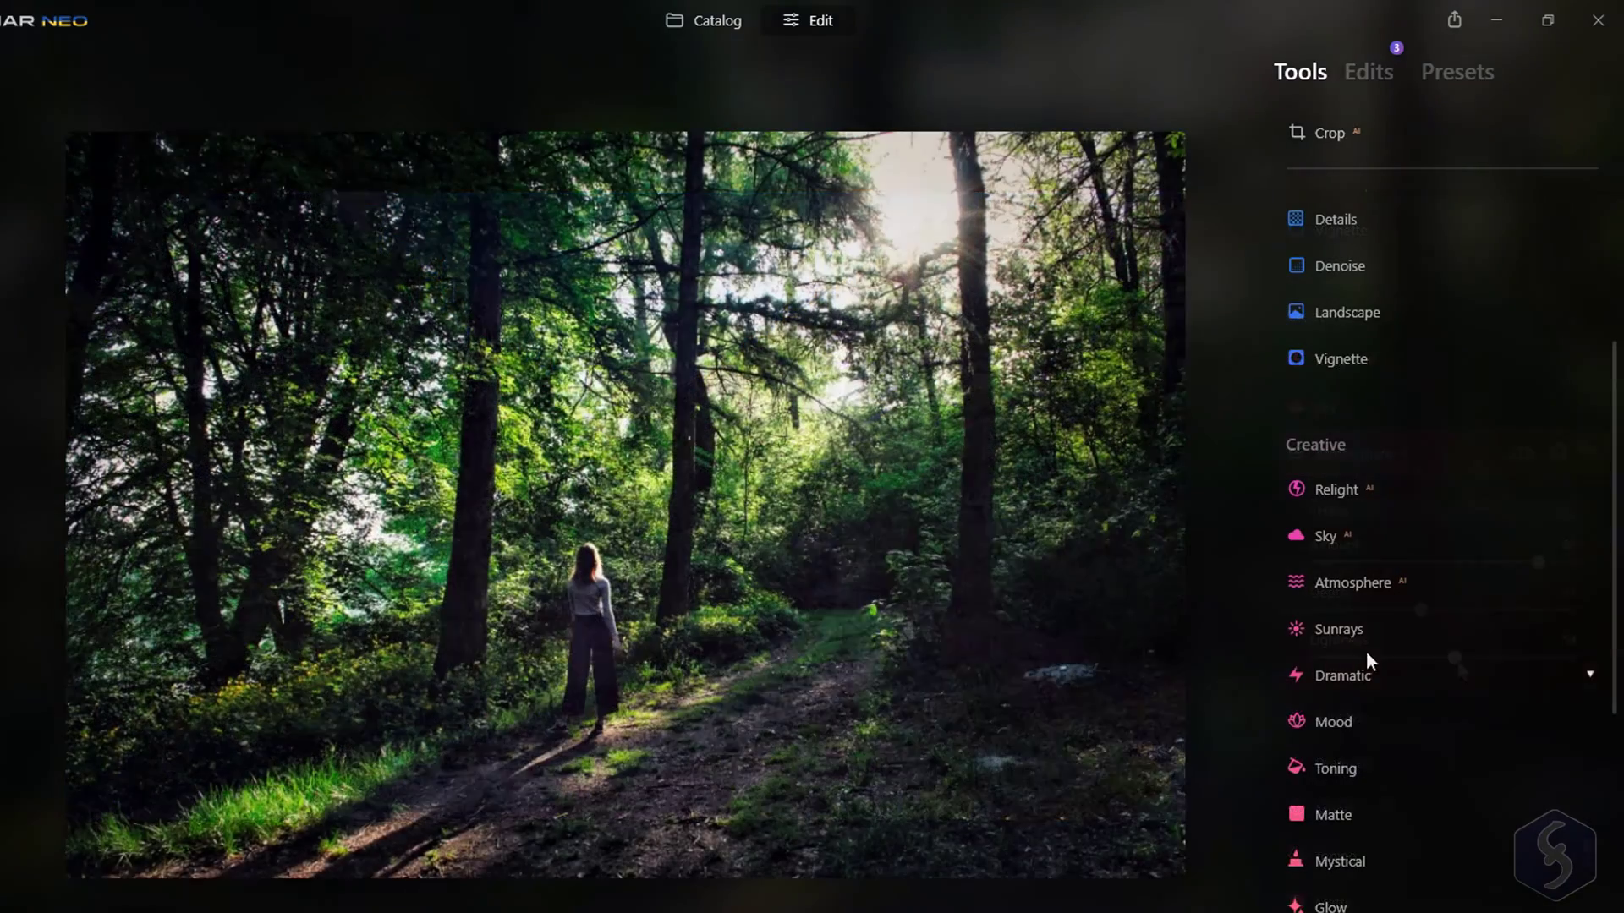
Add Sunrays at Amount 22, position the sun centre in the trees, and raise Warmth
left_click(1355, 624)
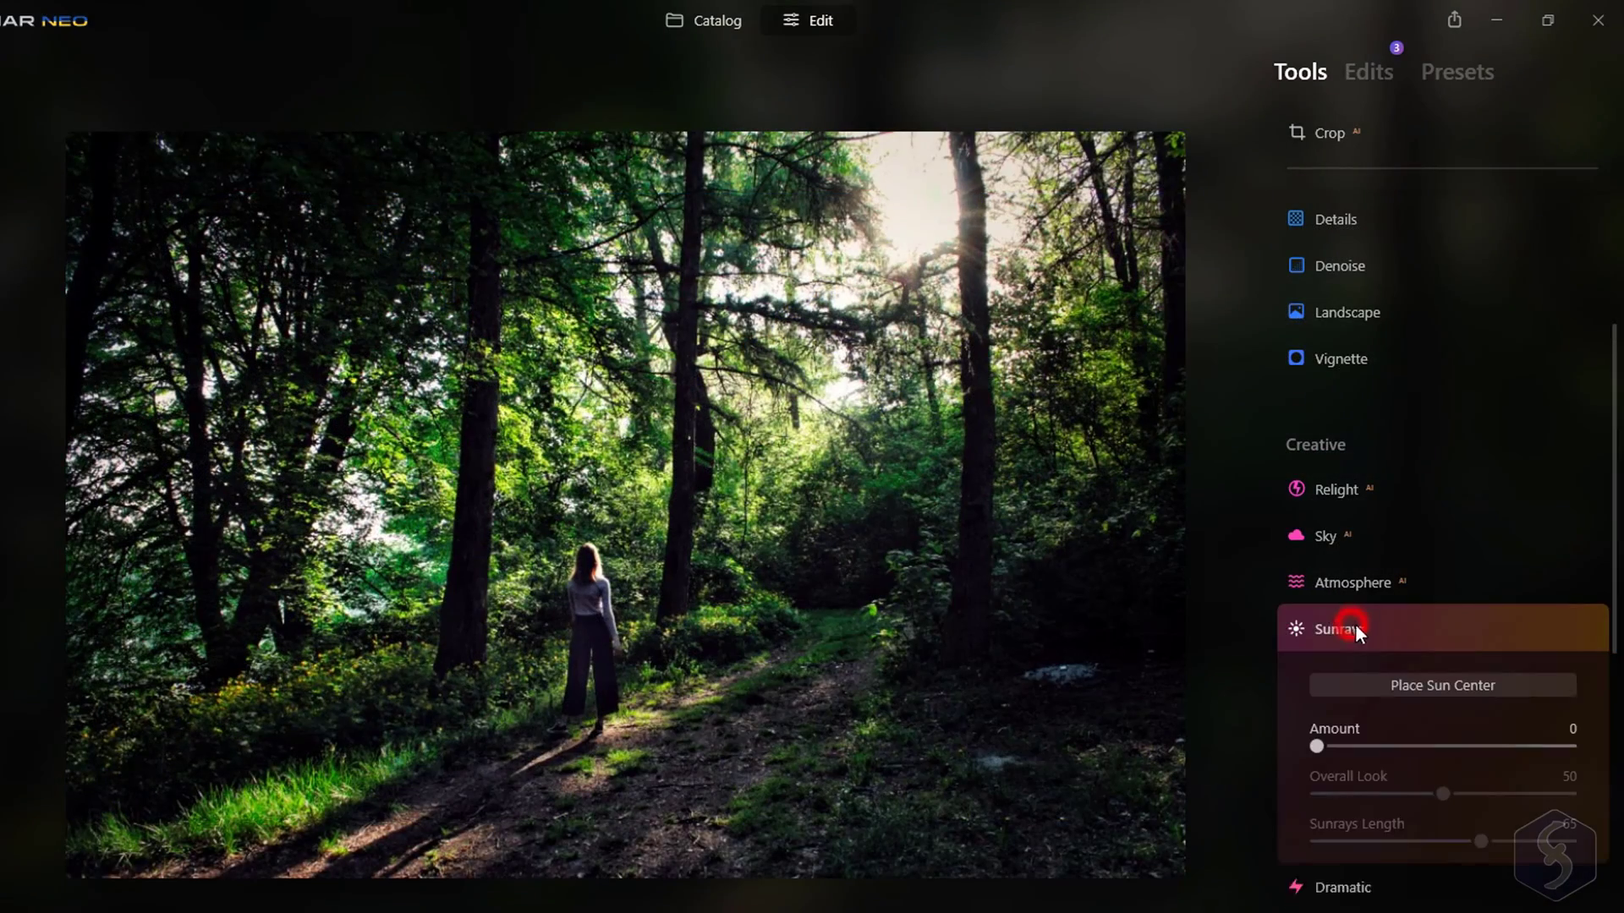
left_click_drag(1316, 381, 1372, 380)
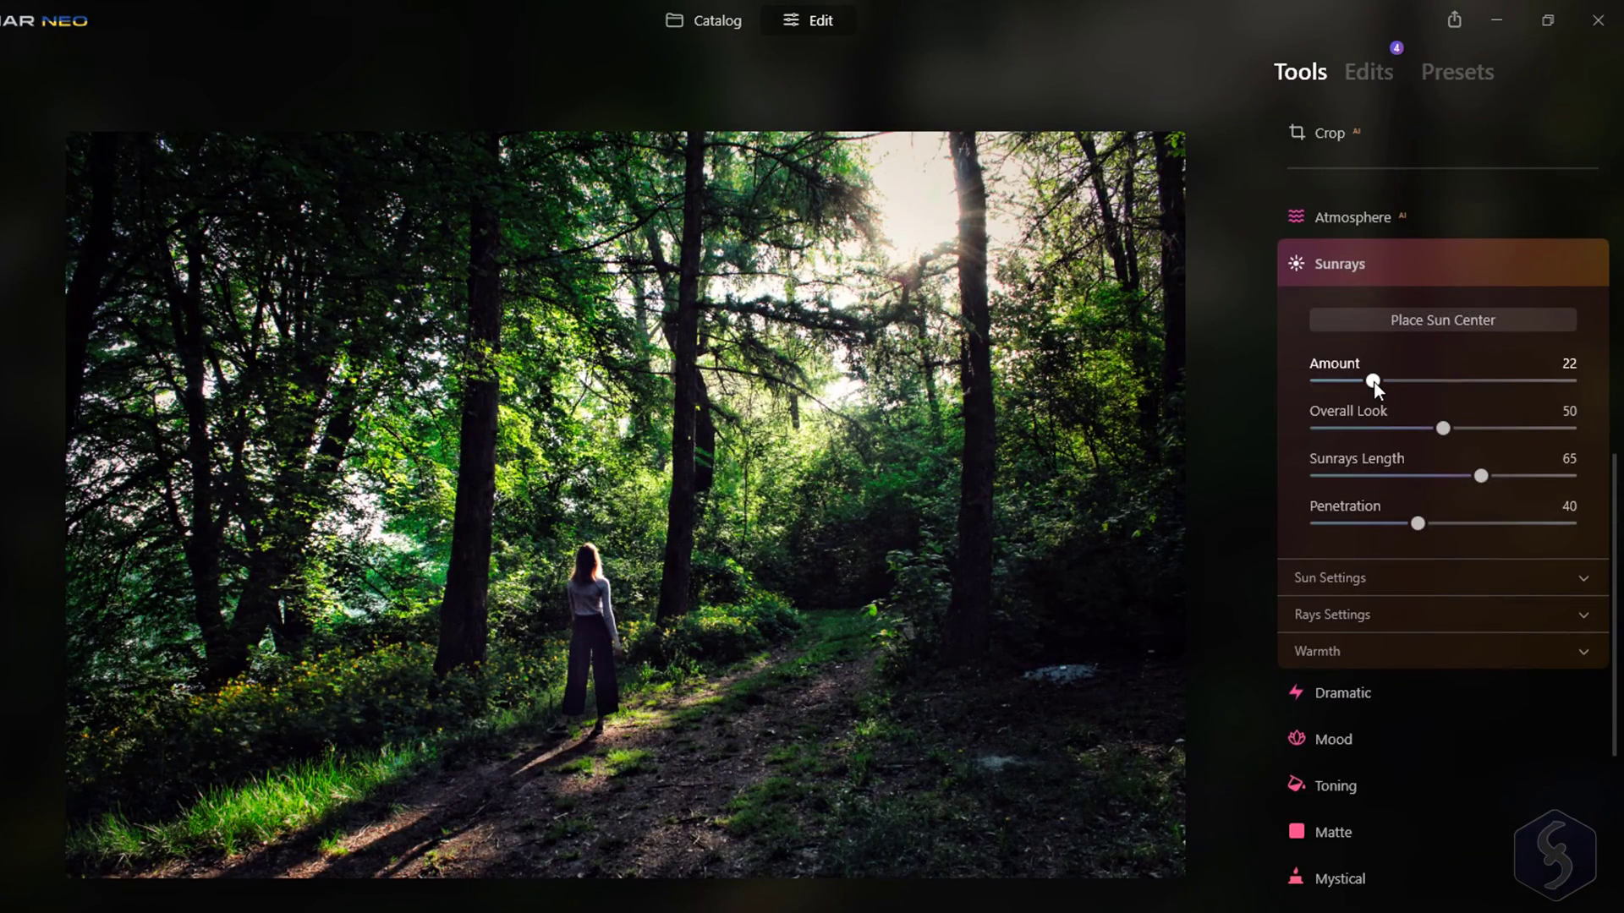
left_click(1413, 322)
mouse_move(402, 282)
left_mouse_down()
mouse_move(500, 279)
mouse_move(573, 450)
mouse_move(989, 186)
left_mouse_up()
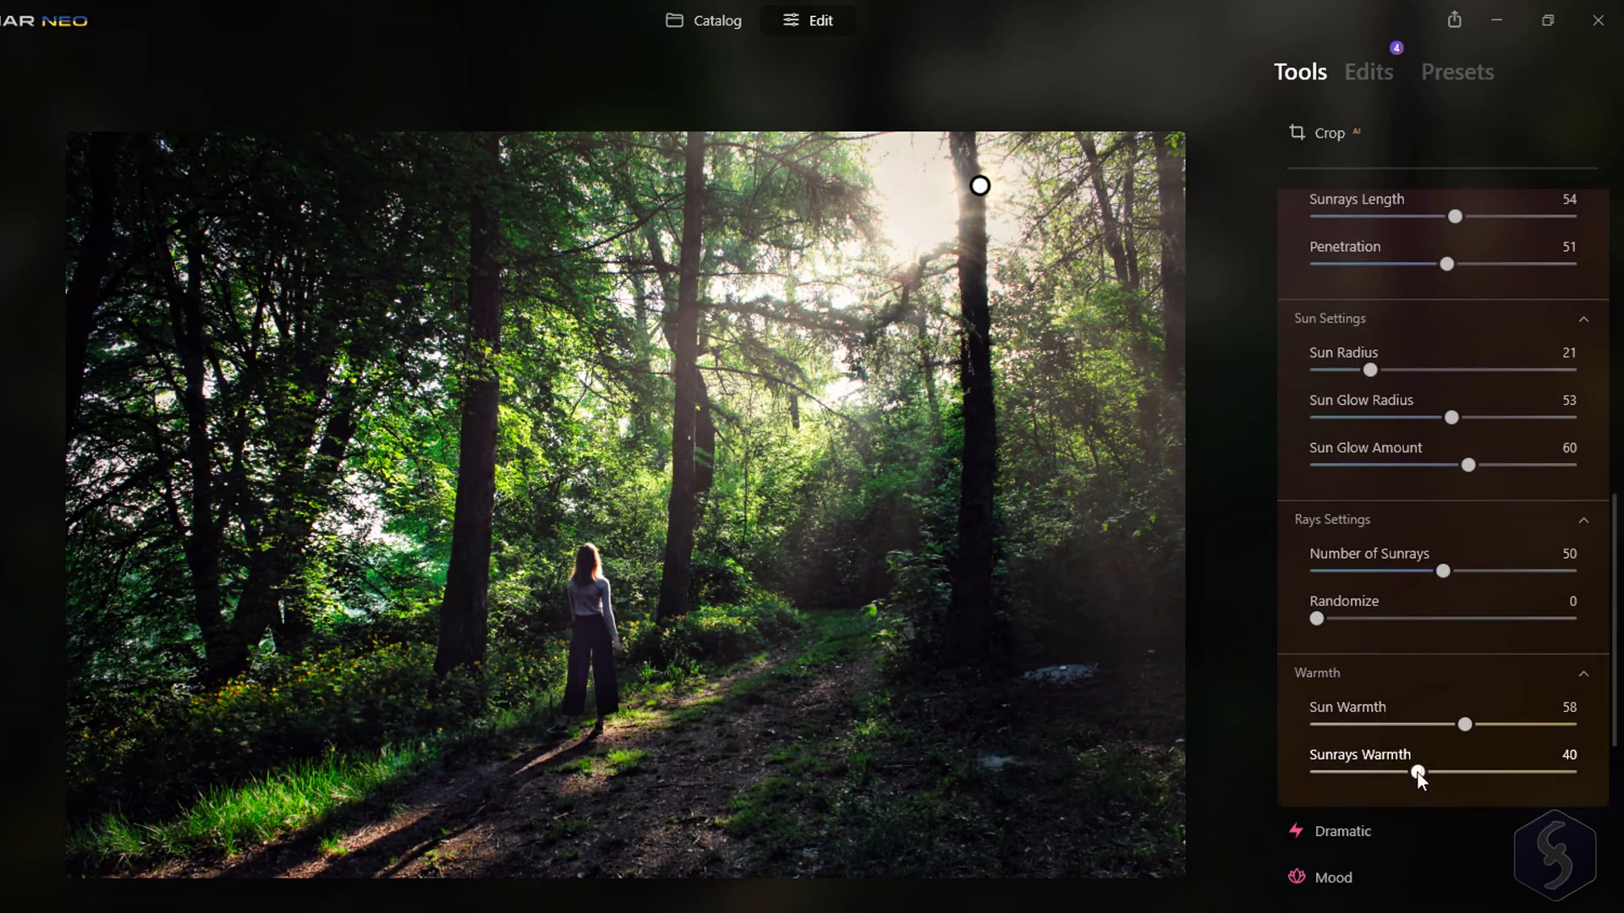
left_click_drag(1417, 772, 1487, 773)
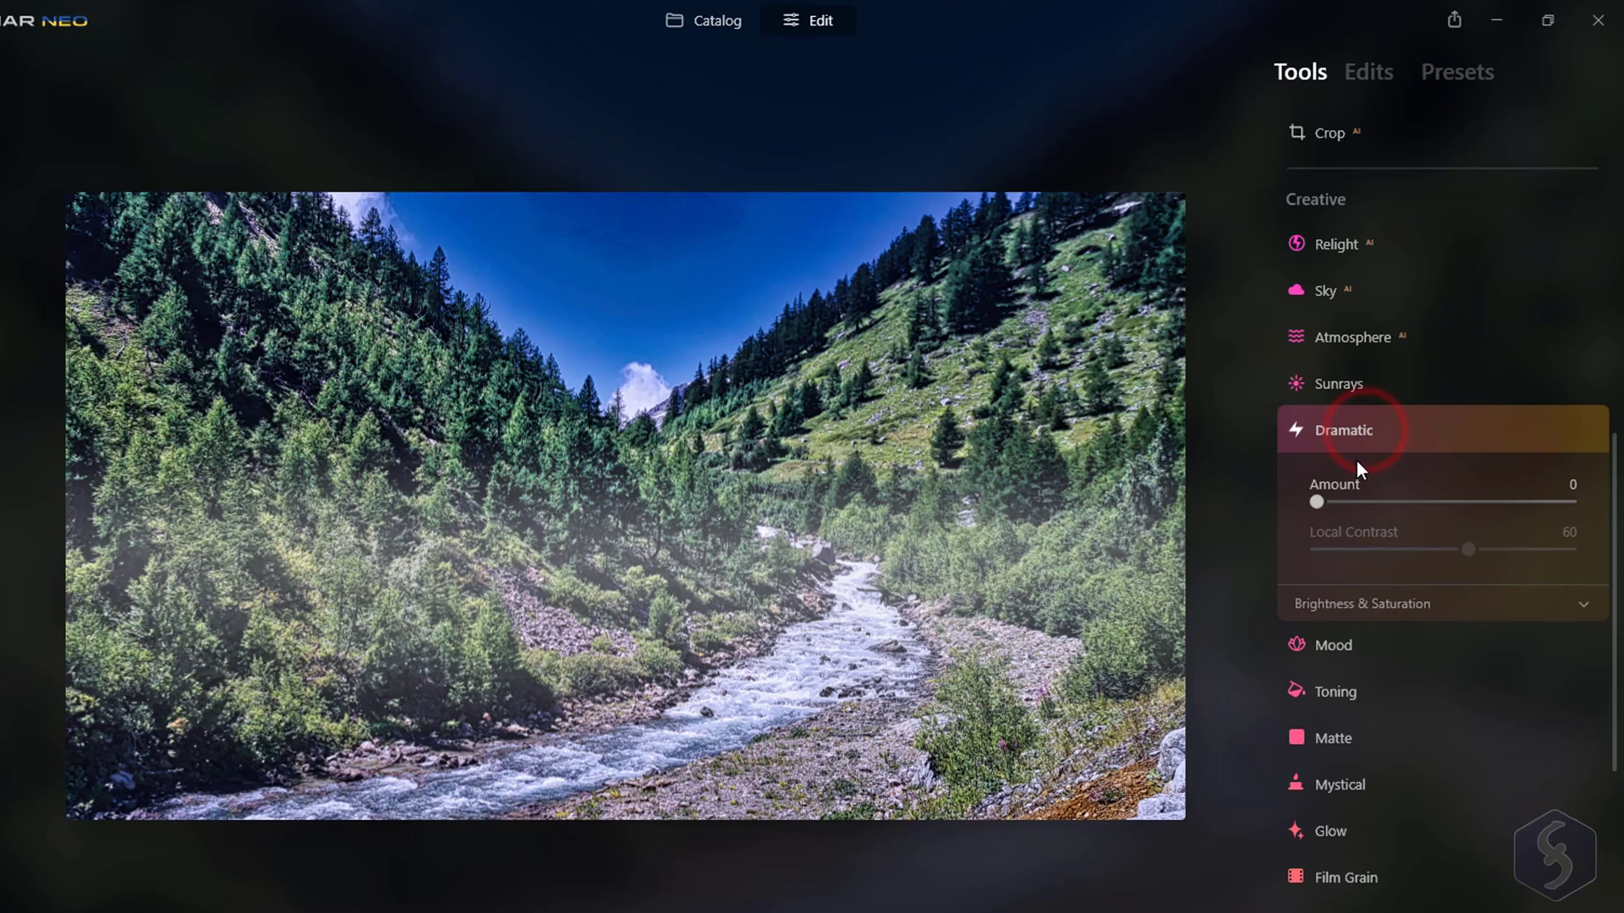
Raise the Dramatic amount and apply the Long Beach mood LUT at higher strength
left_click_drag(1316, 502, 1540, 504)
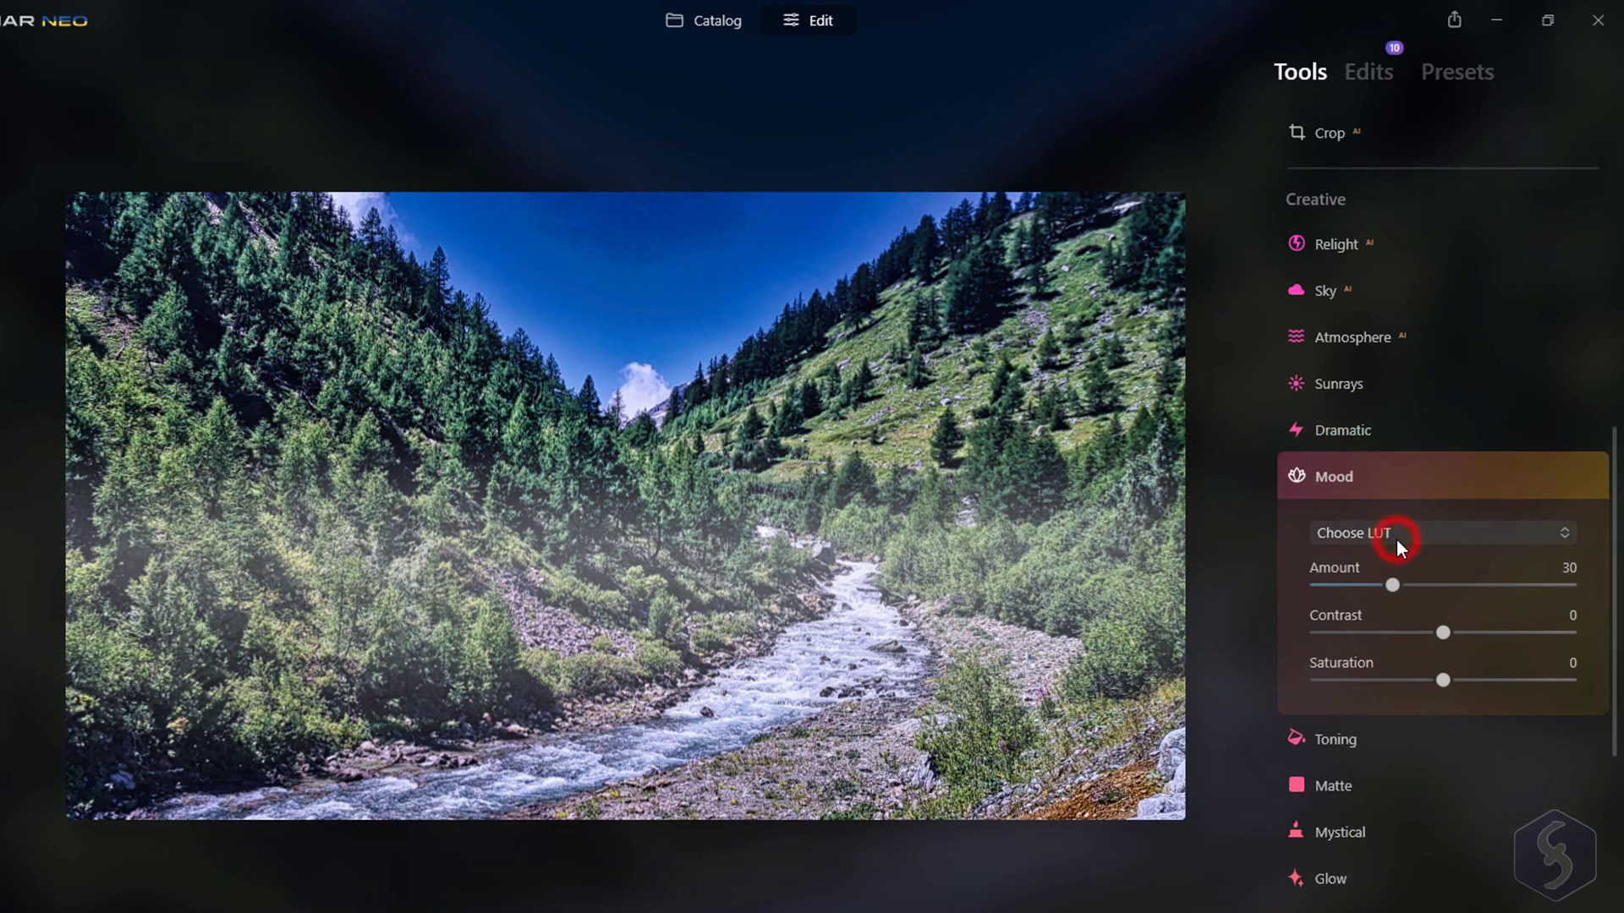
left_click(1396, 534)
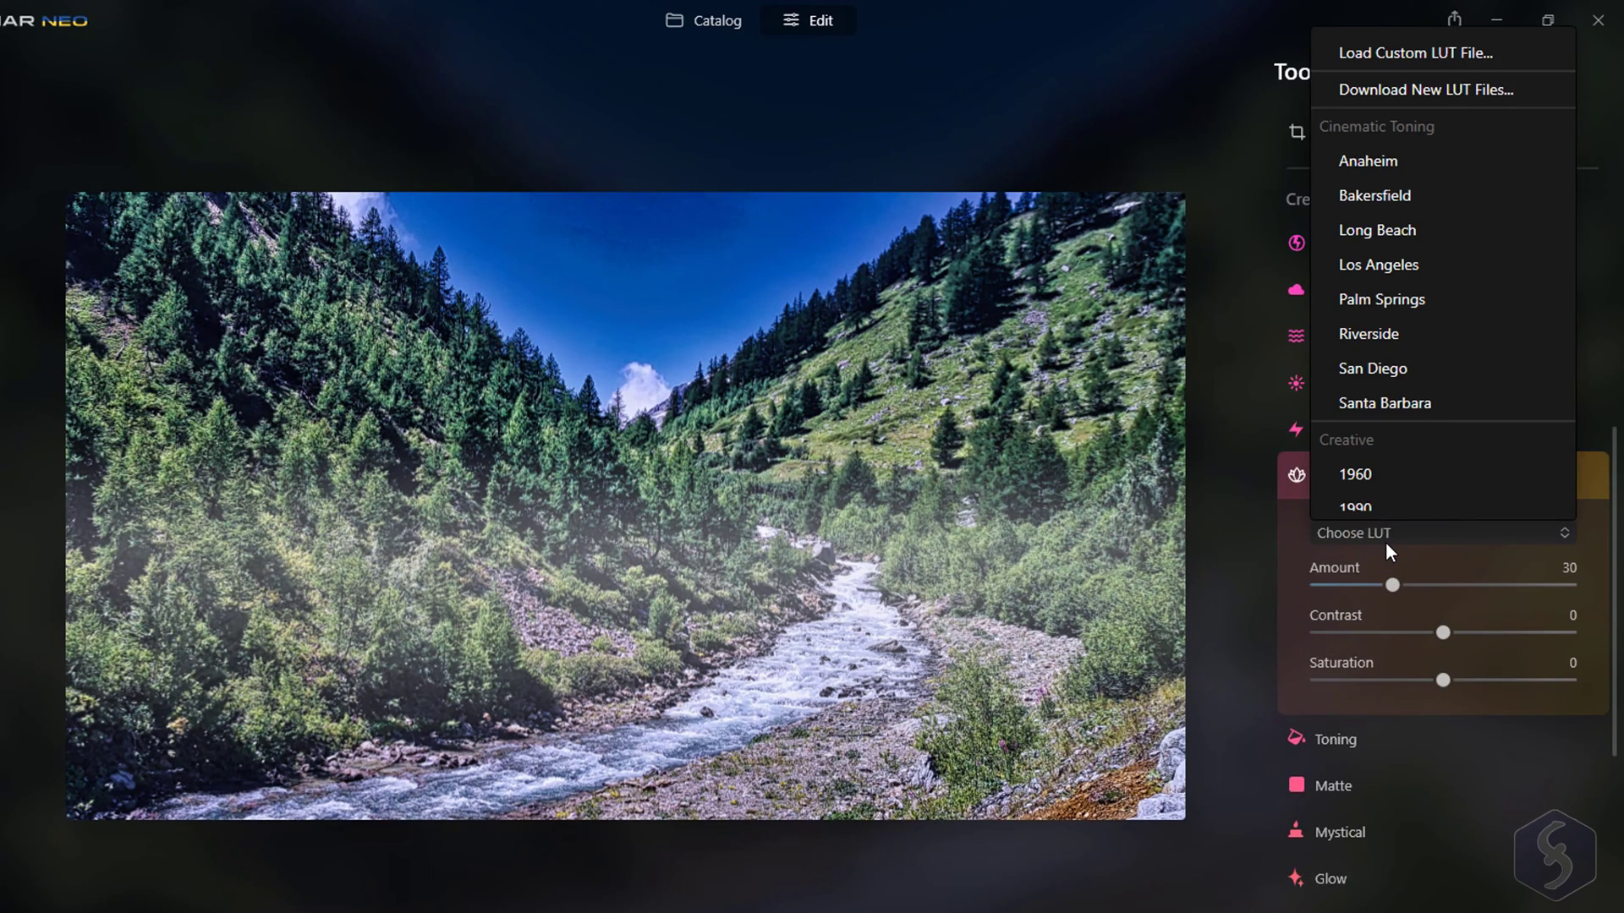
left_click(1410, 239)
left_click_drag(1392, 585, 1539, 588)
Set Toning to 44, add a Matte look, Mystical 88 and a soft Glow of 40
mouse_move(1446, 596)
left_mouse_down()
mouse_move(1547, 597)
mouse_move(1281, 596)
mouse_move(1433, 602)
left_mouse_up()
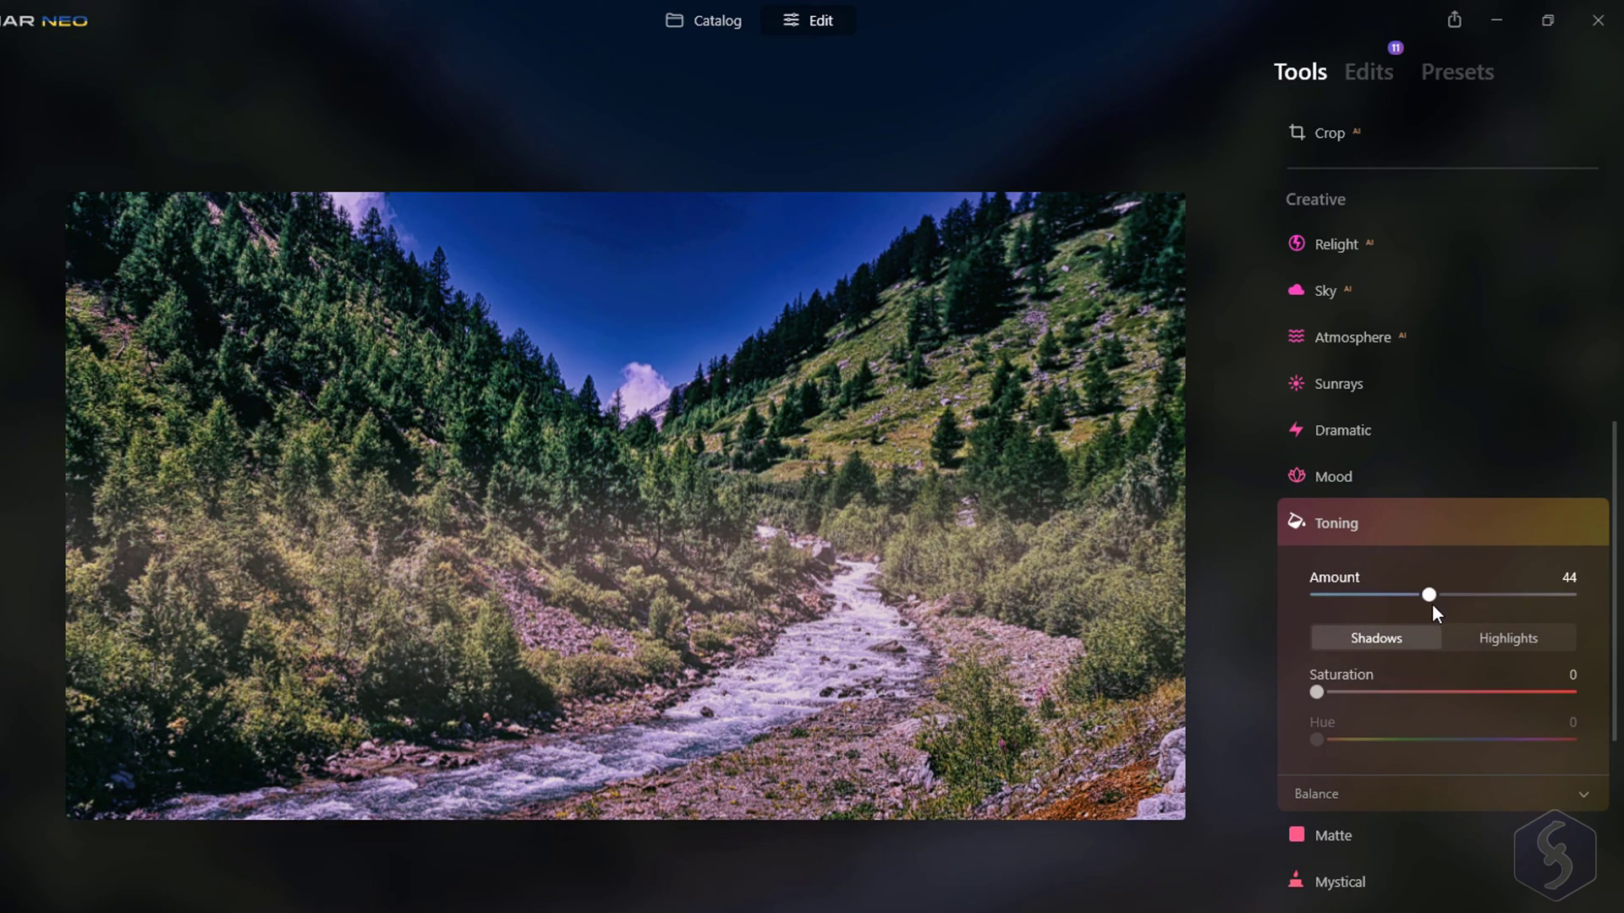
left_click_drag(1316, 692, 1277, 685)
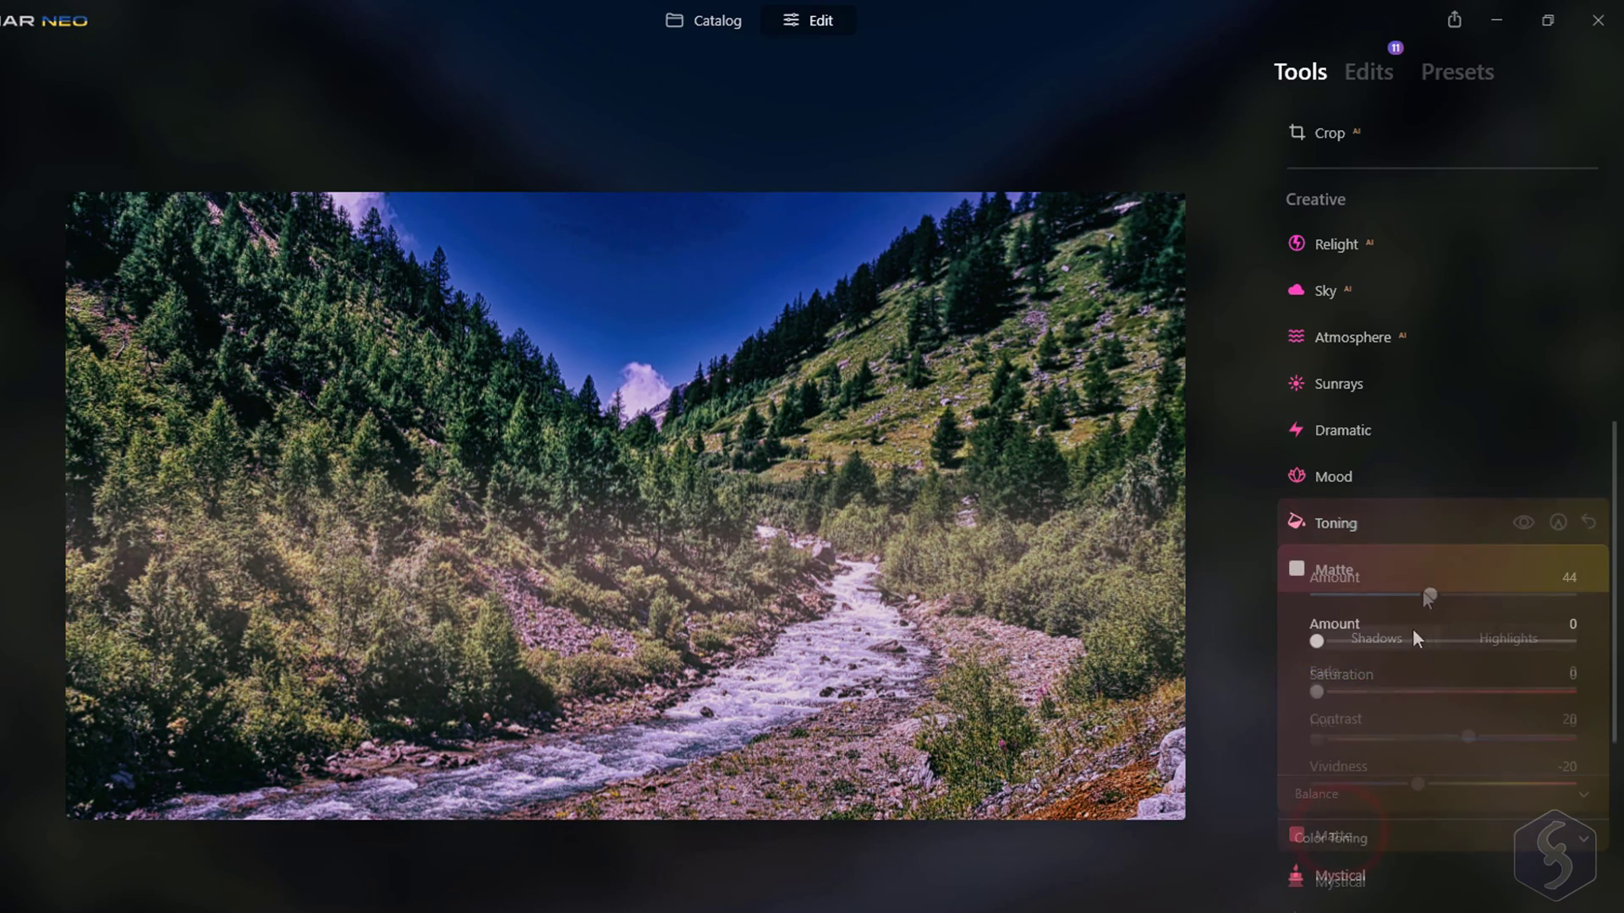
left_click_drag(1317, 641, 1412, 646)
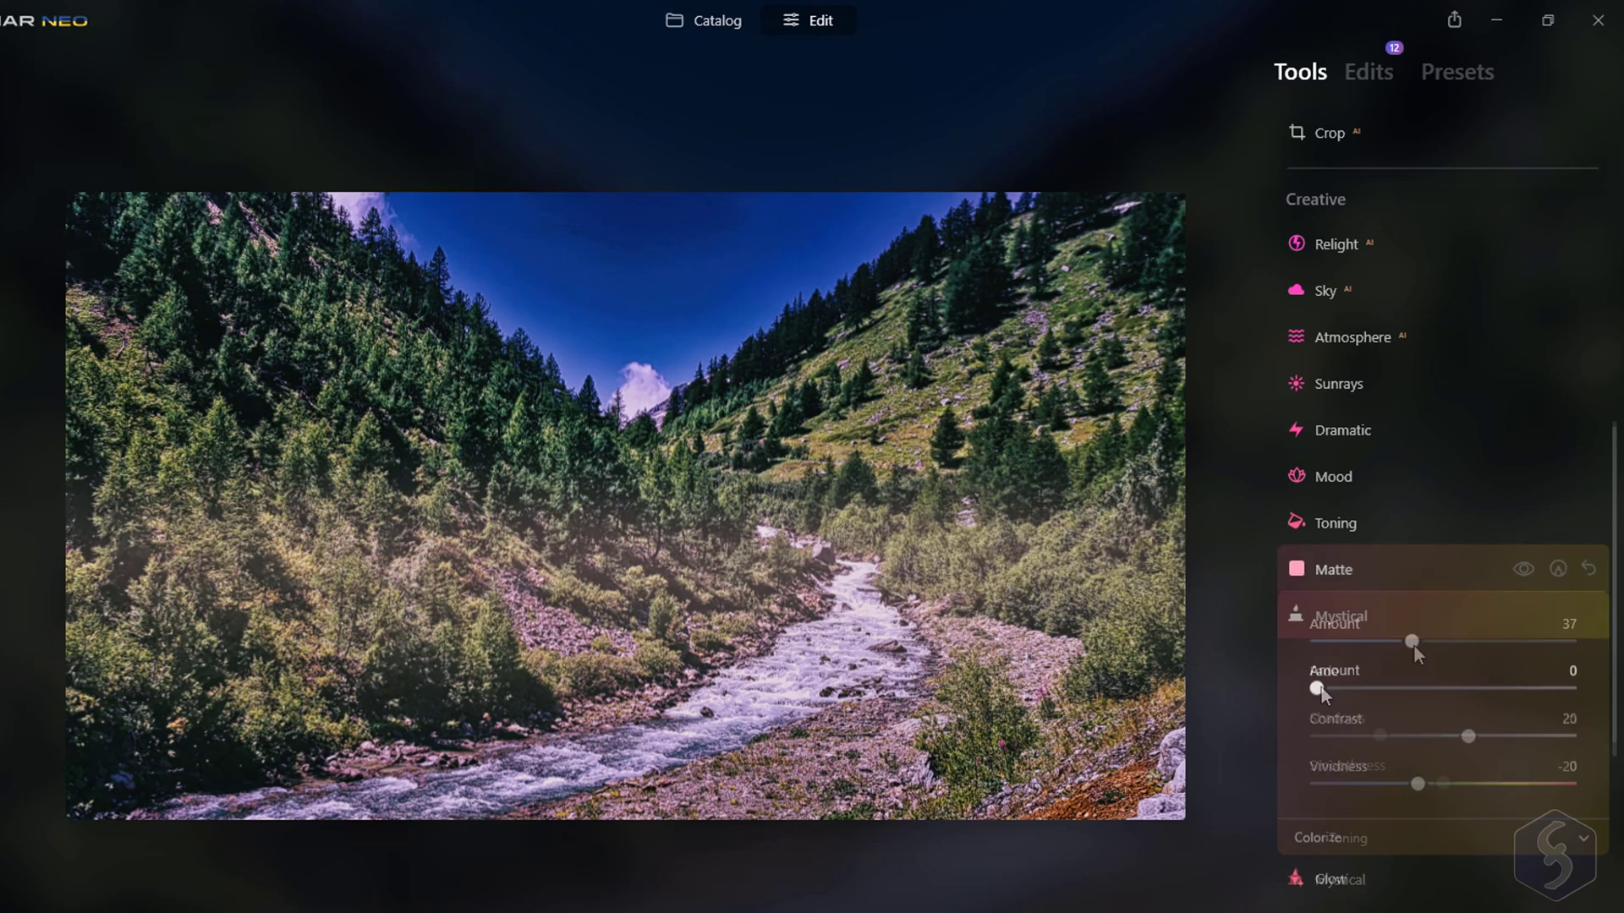
left_click_drag(1315, 688, 1541, 693)
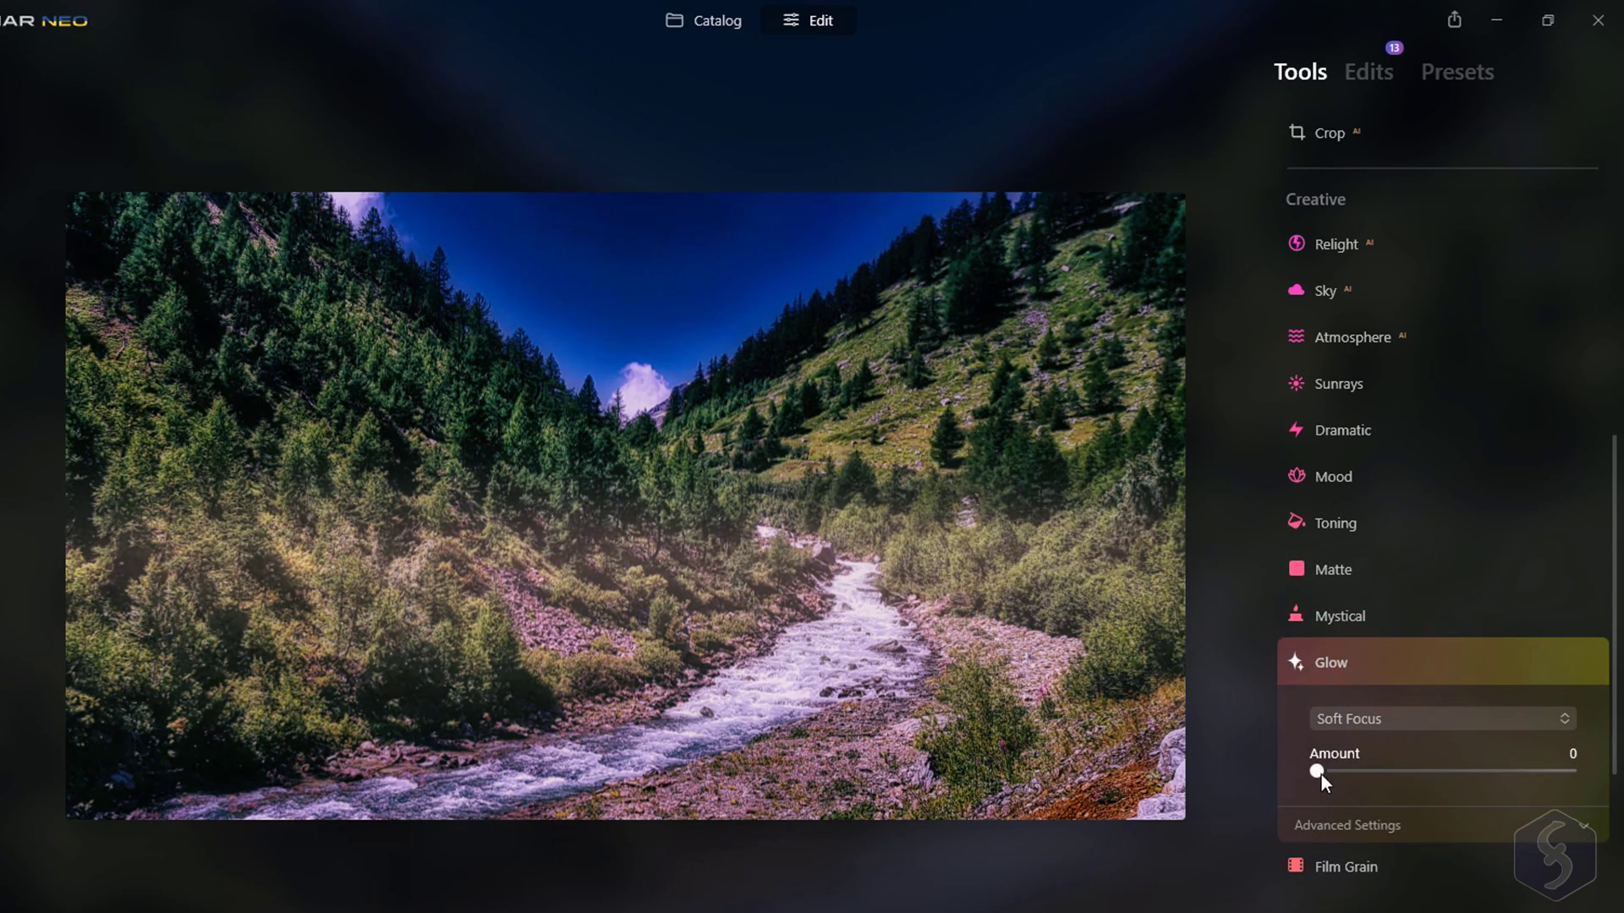
left_click_drag(1321, 775, 1417, 773)
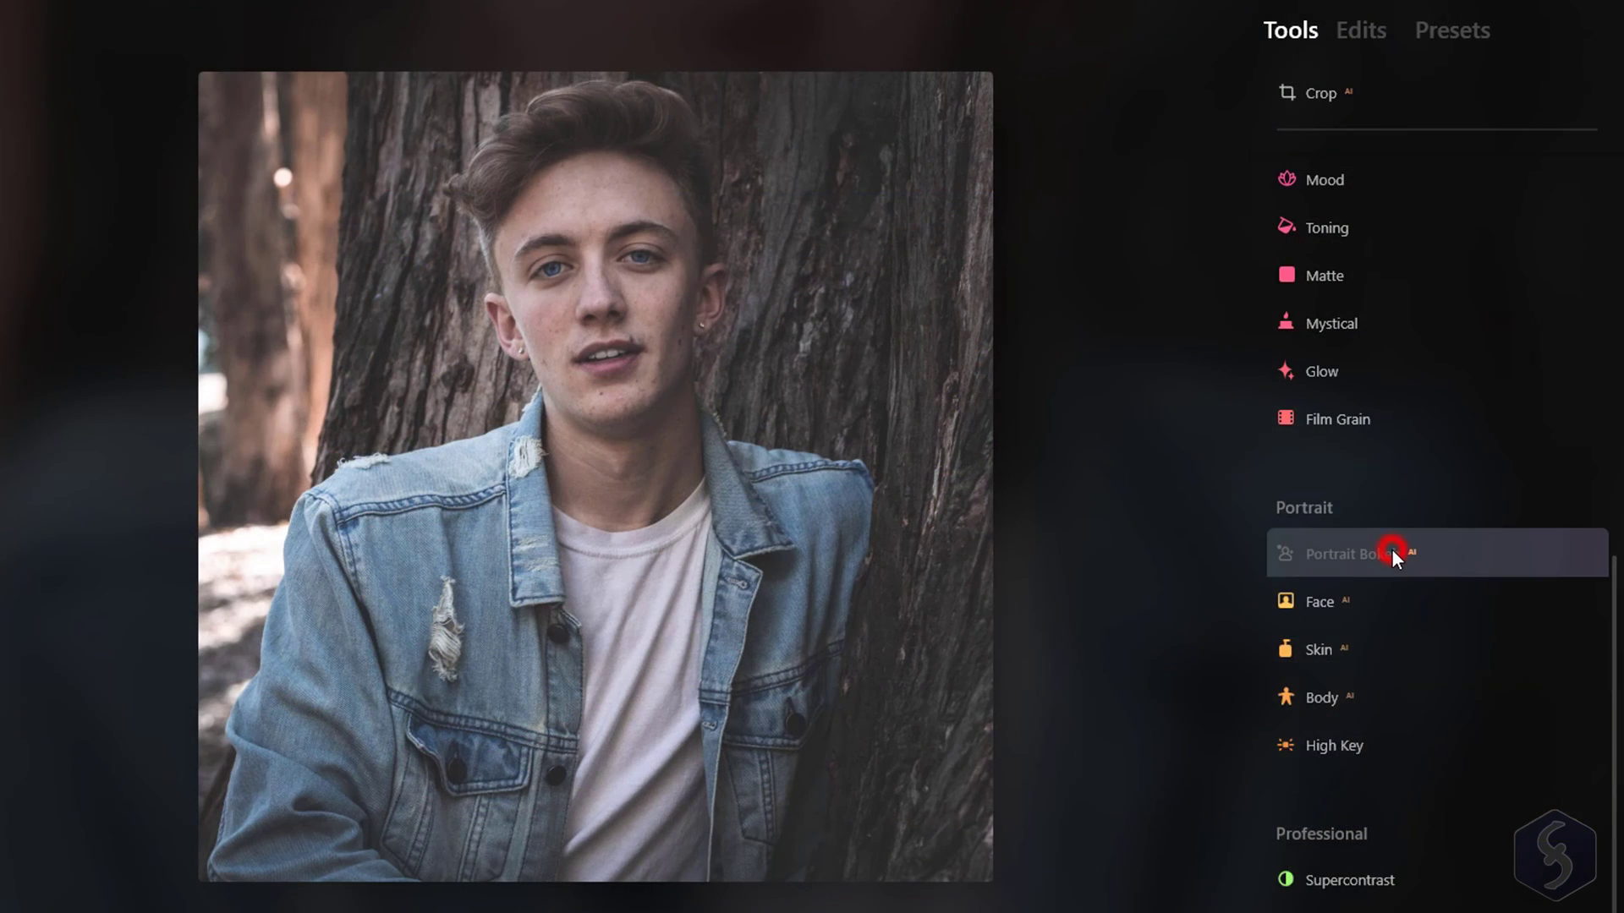
Blur the portrait background with Portrait Bokeh 84 and refine the focus mask along the jacket
left_click(1392, 550)
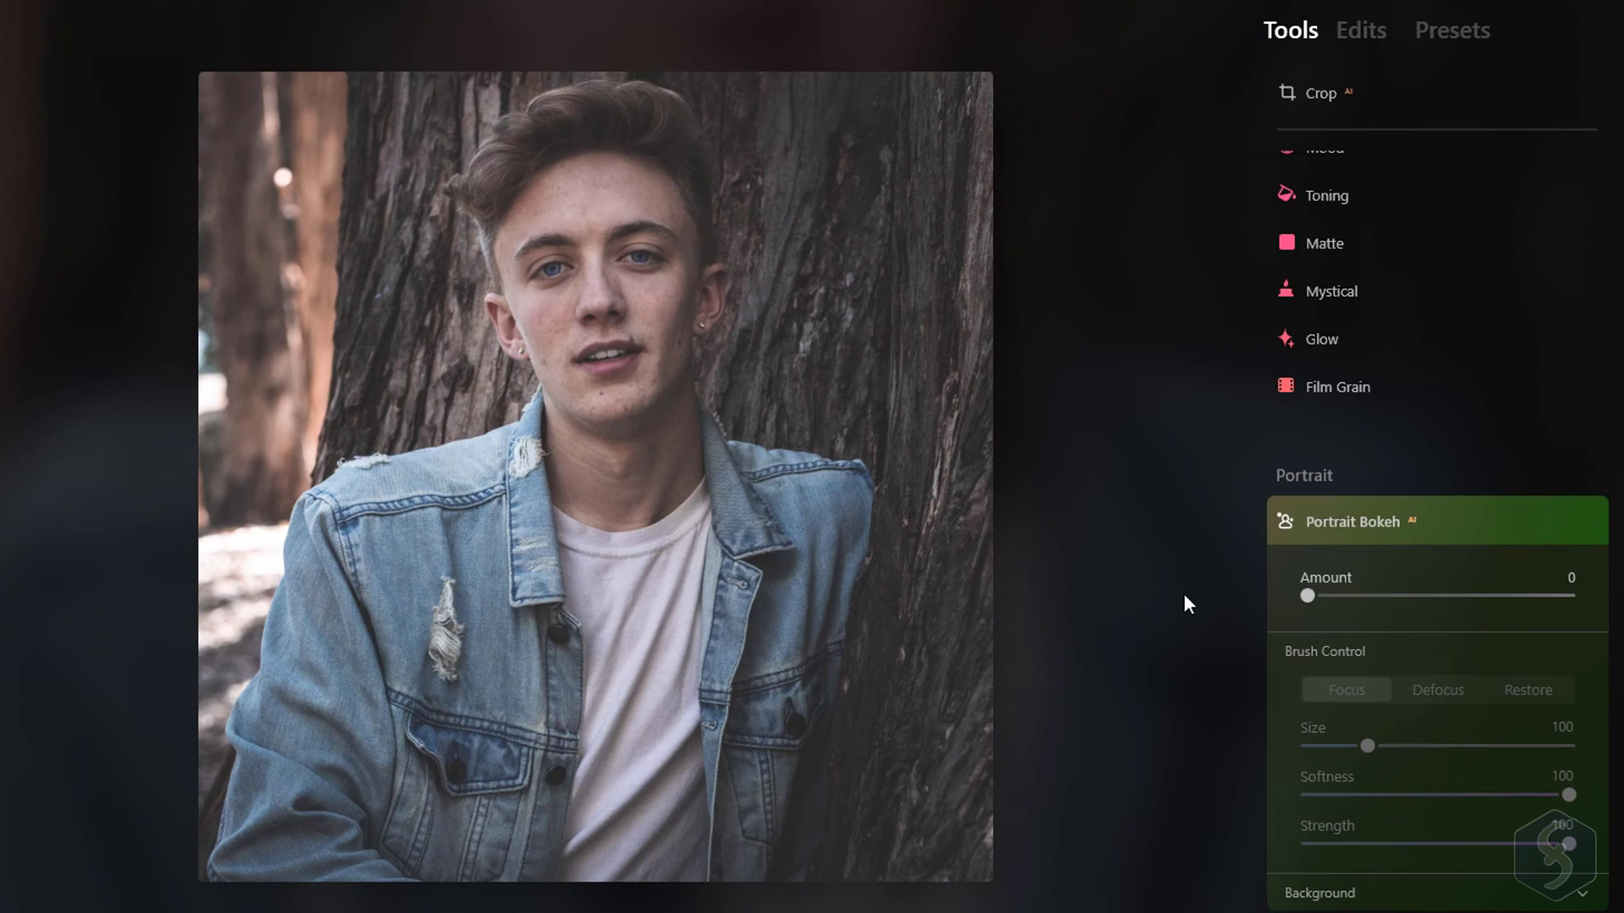
left_click_drag(1307, 595, 1527, 602)
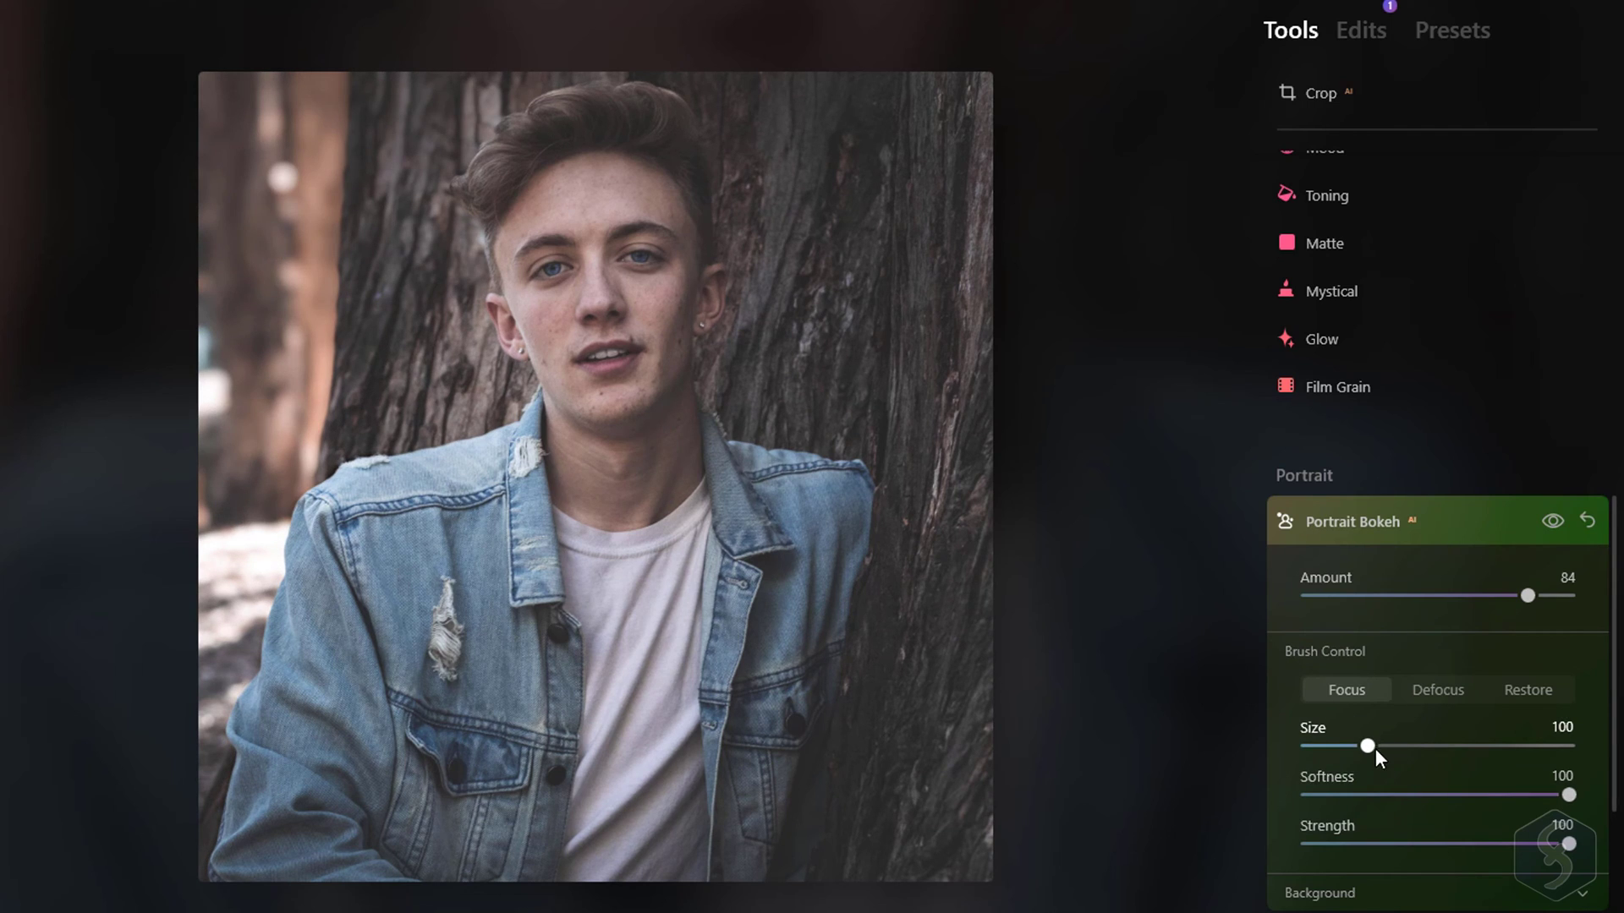
left_click(732, 664)
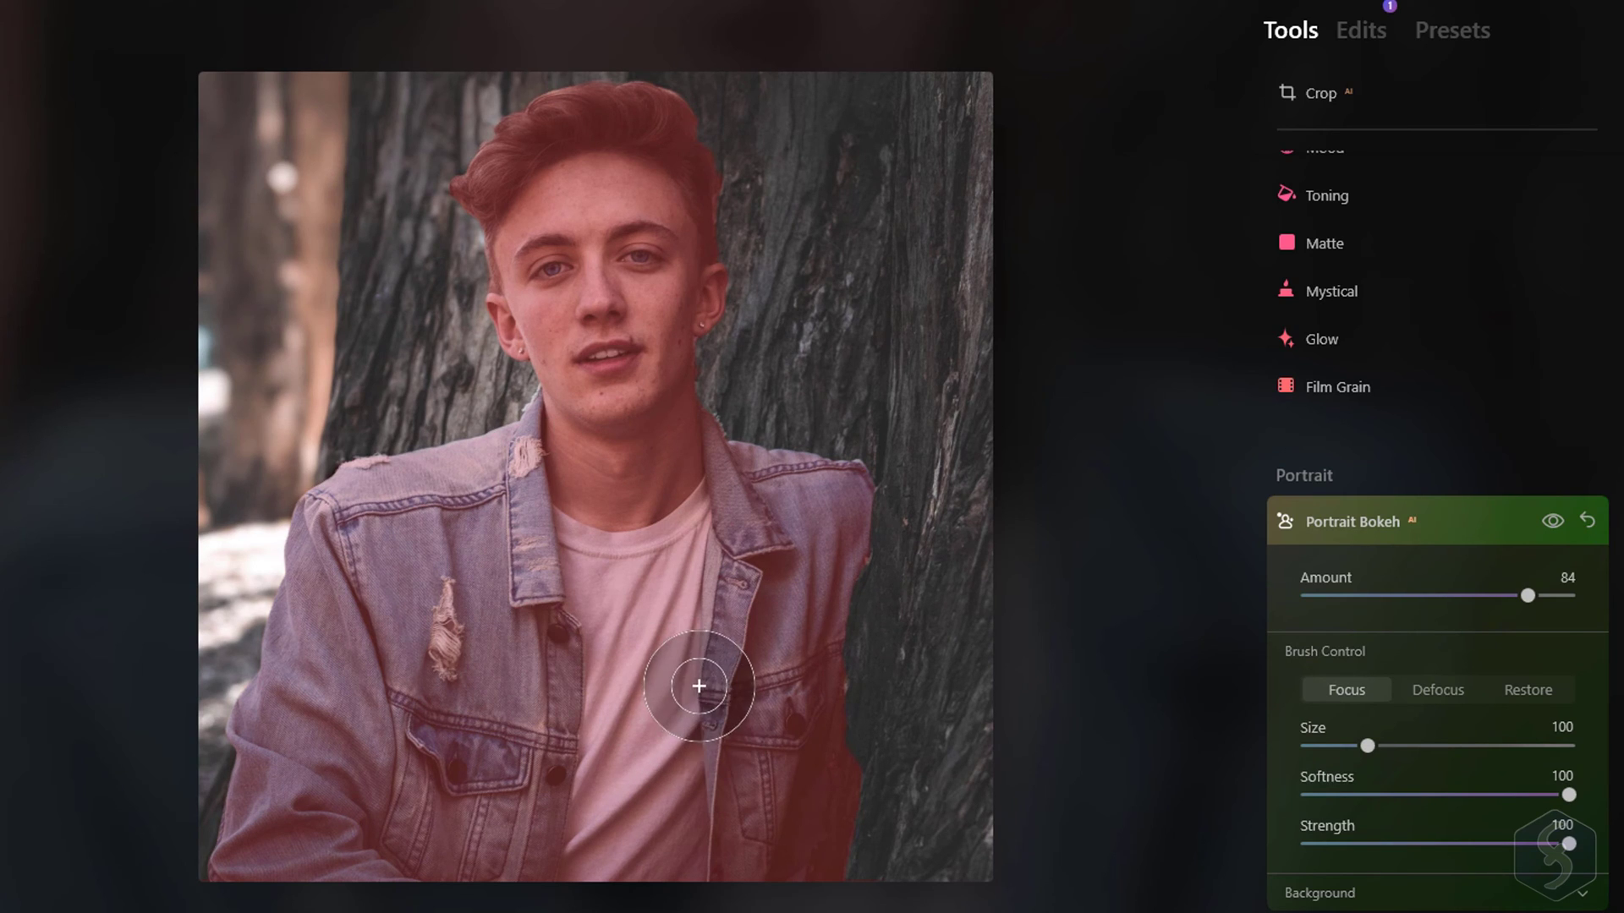
left_click_drag(1362, 744, 1326, 746)
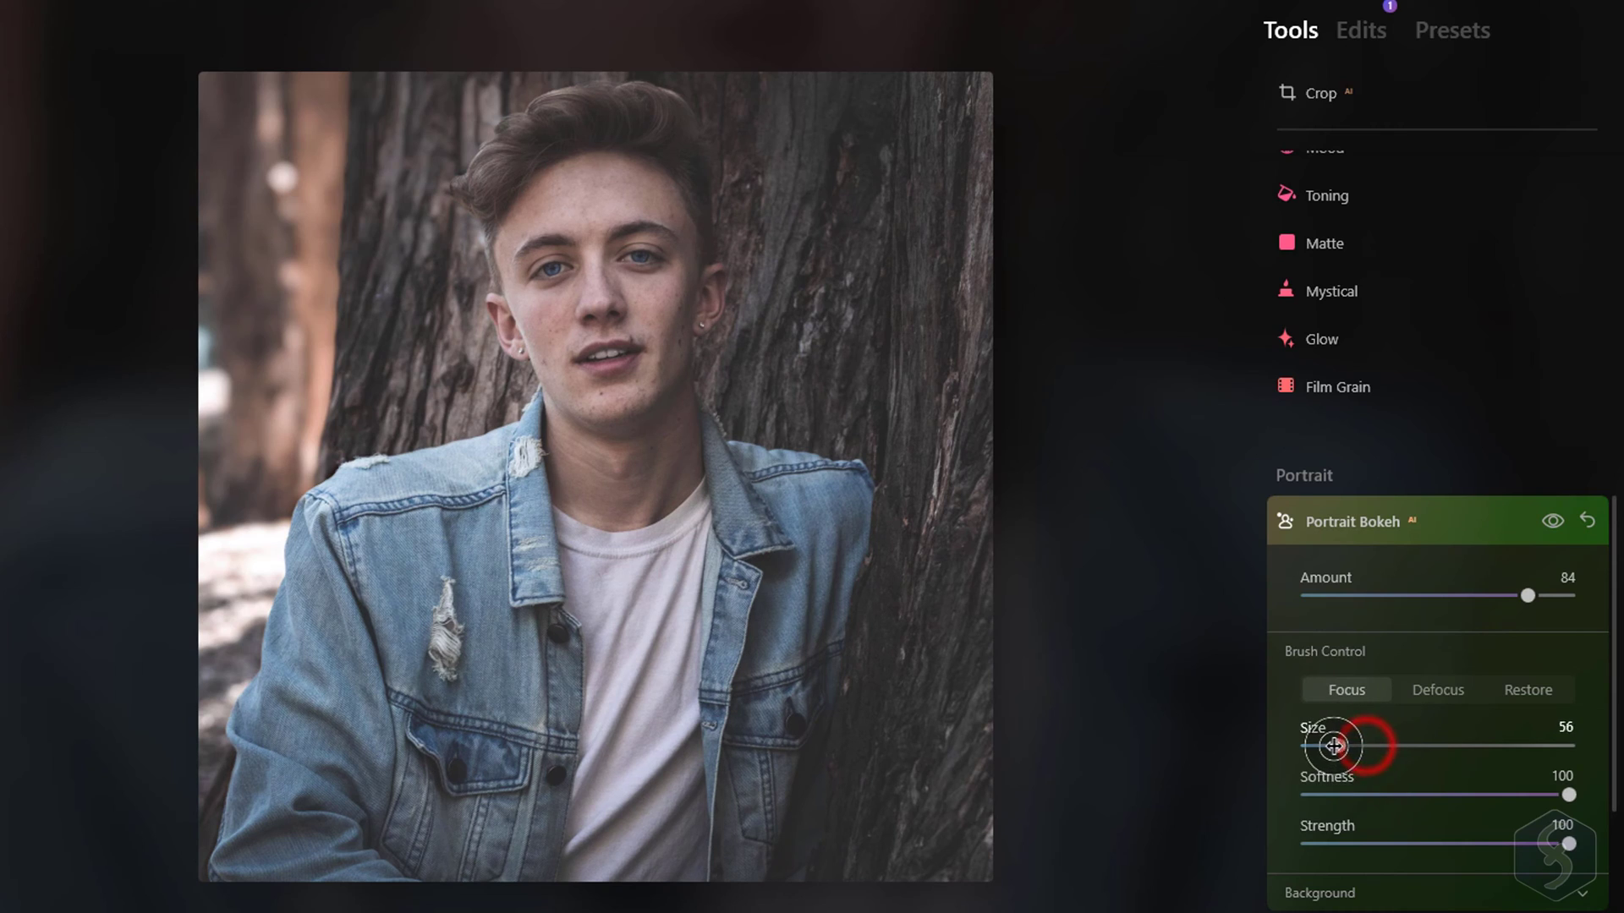
mouse_move(854, 683)
left_mouse_down()
mouse_move(863, 752)
mouse_move(857, 605)
mouse_move(845, 710)
mouse_move(809, 801)
left_mouse_up()
left_click(1442, 689)
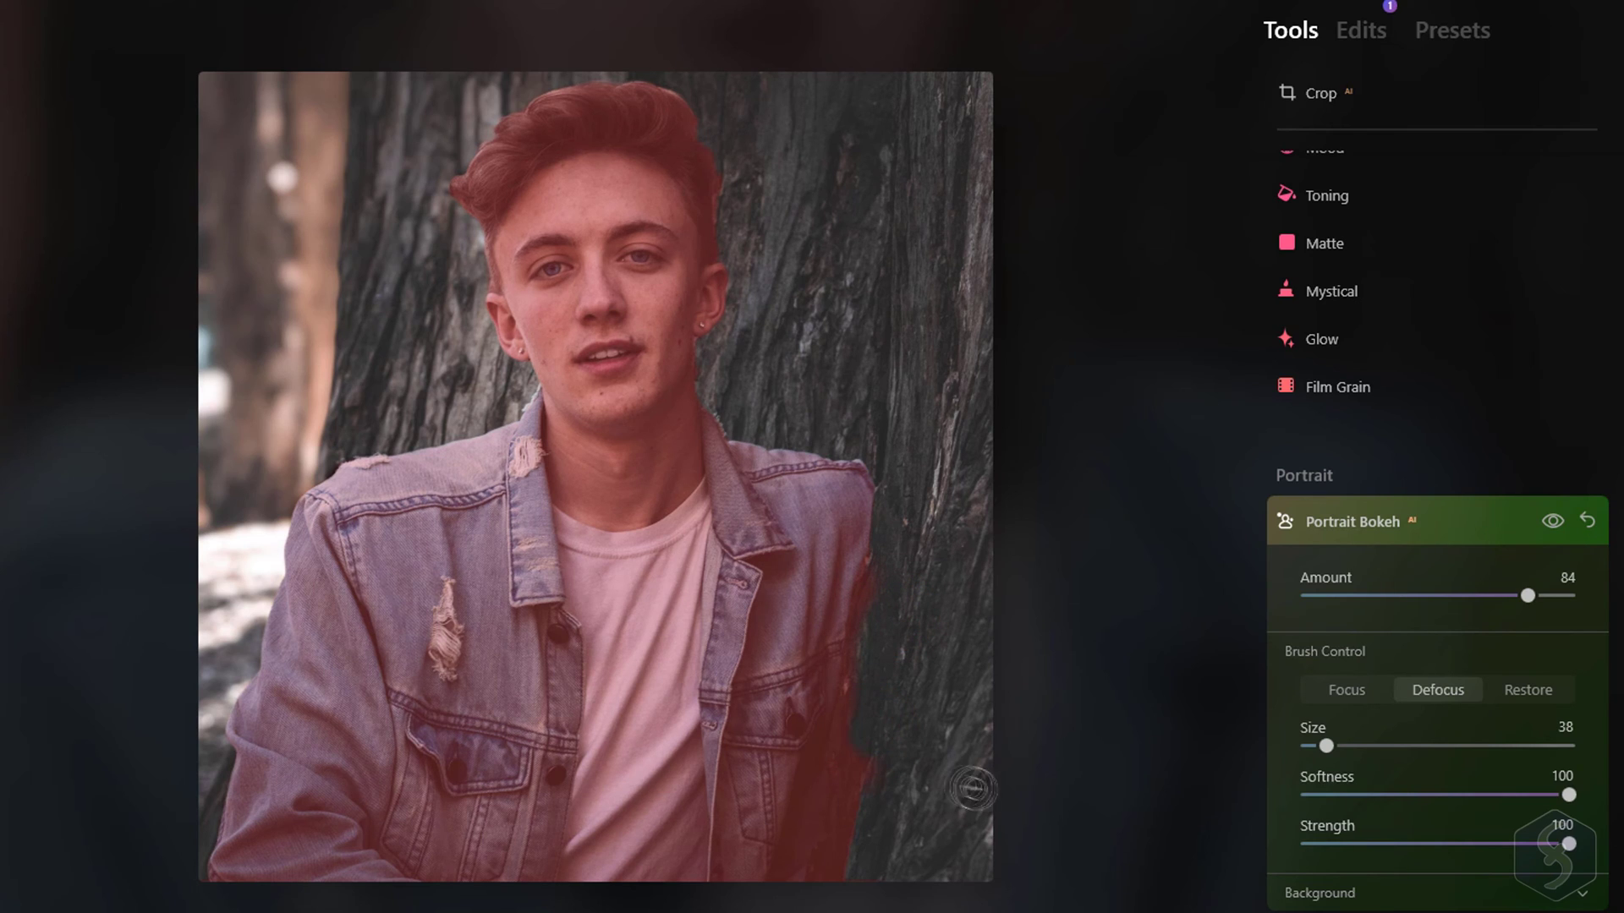
Set background Highlights Glow to 81 and Brightness to -85
left_click(1381, 891)
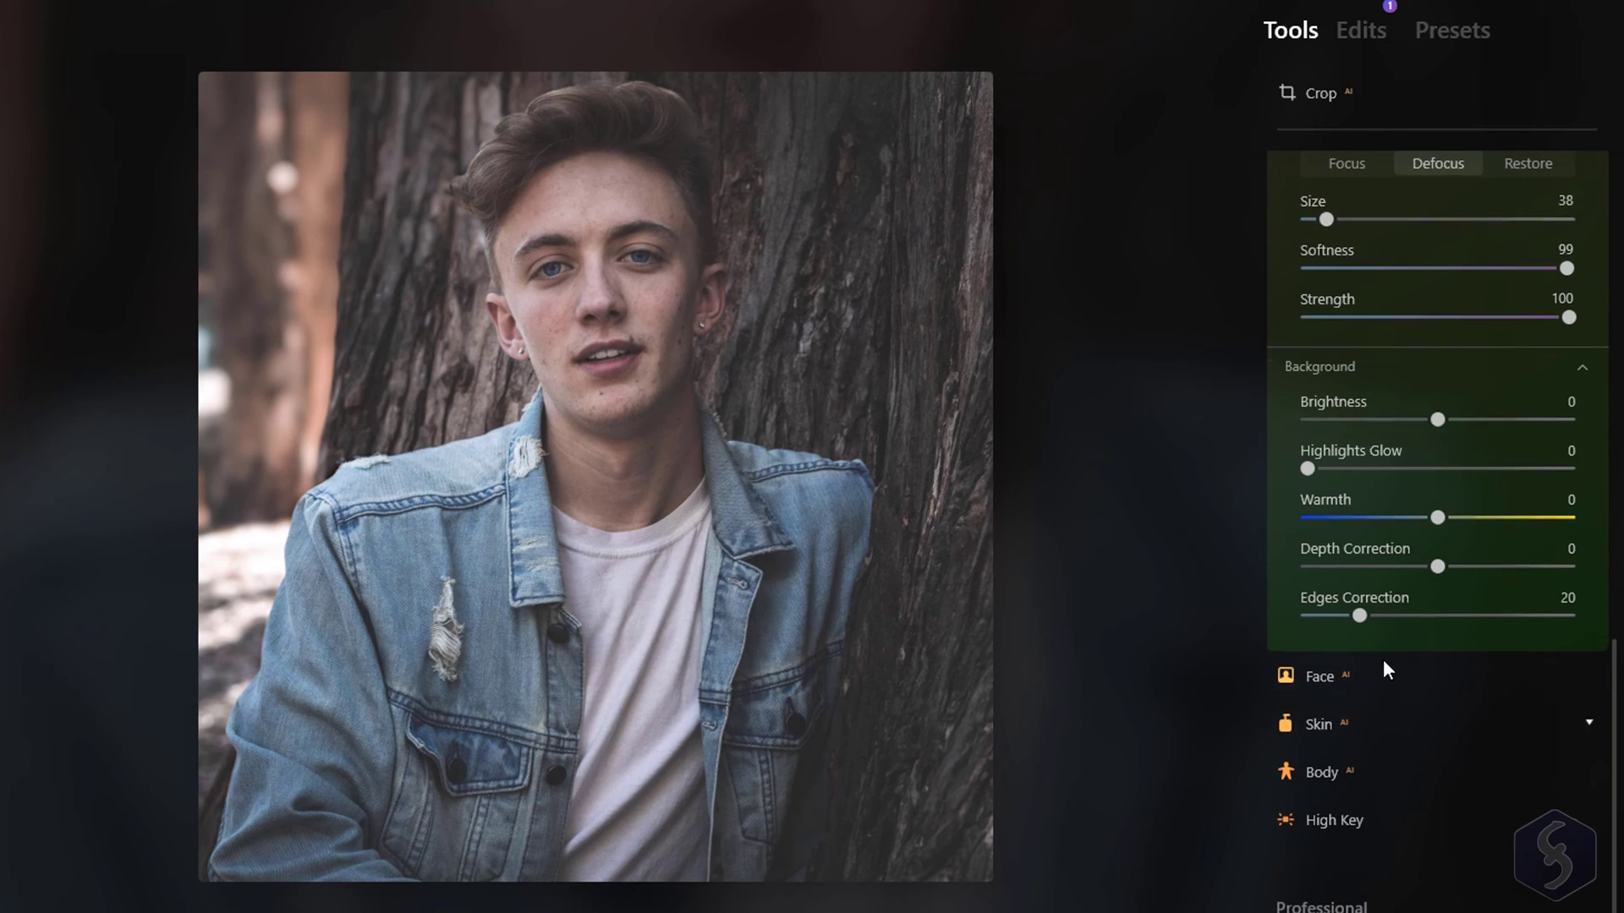
left_click_drag(1307, 460, 1518, 473)
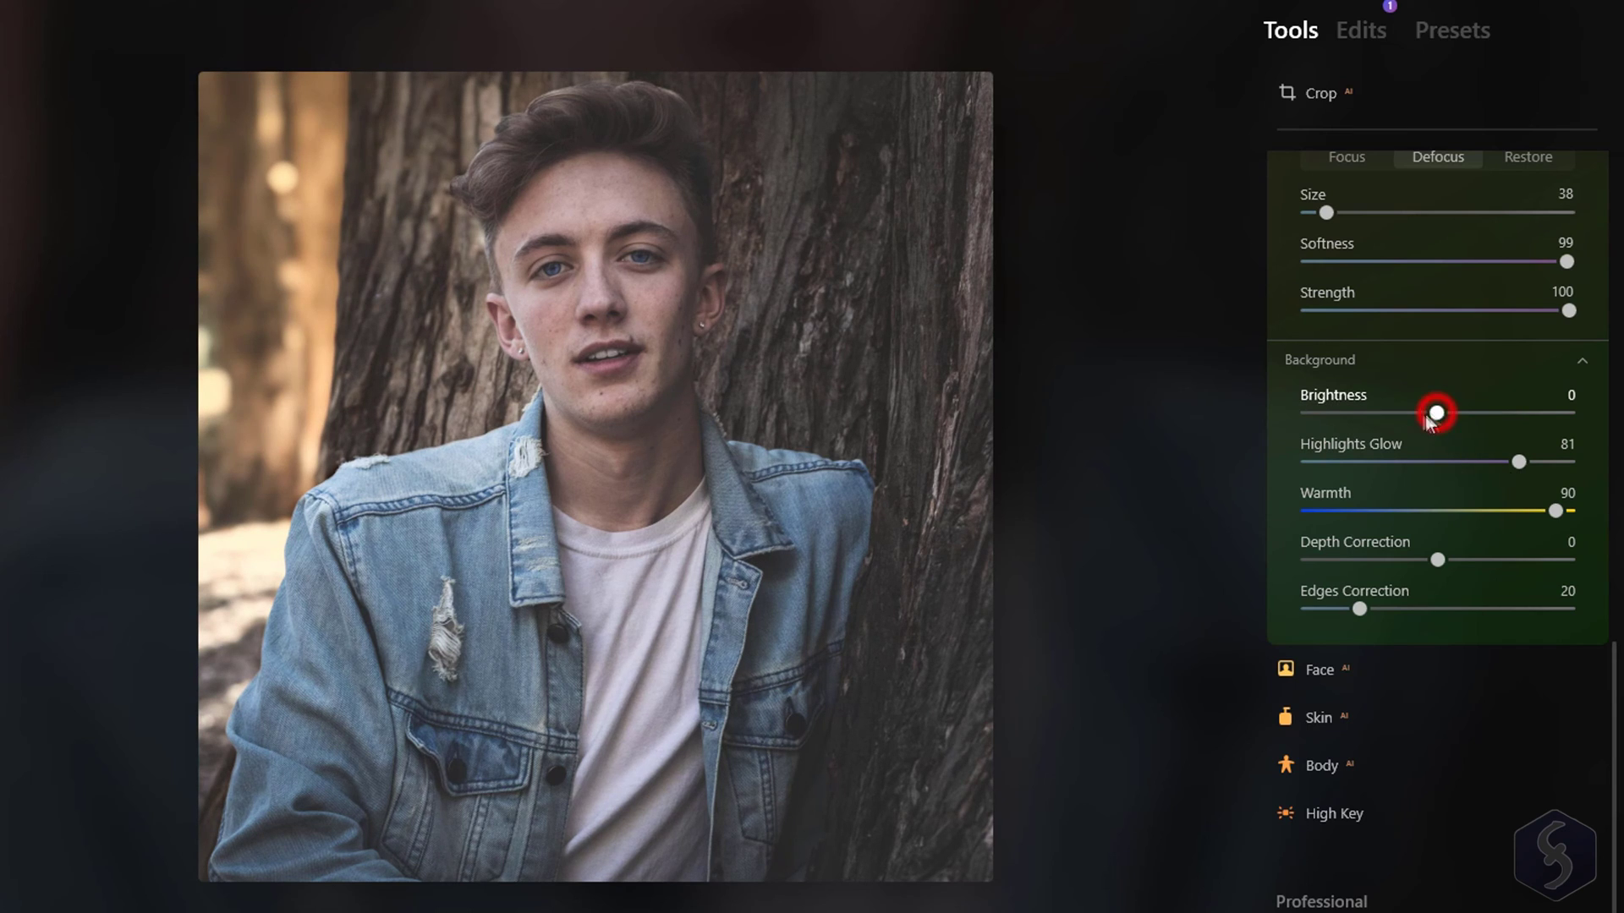
left_click_drag(1436, 413, 1327, 414)
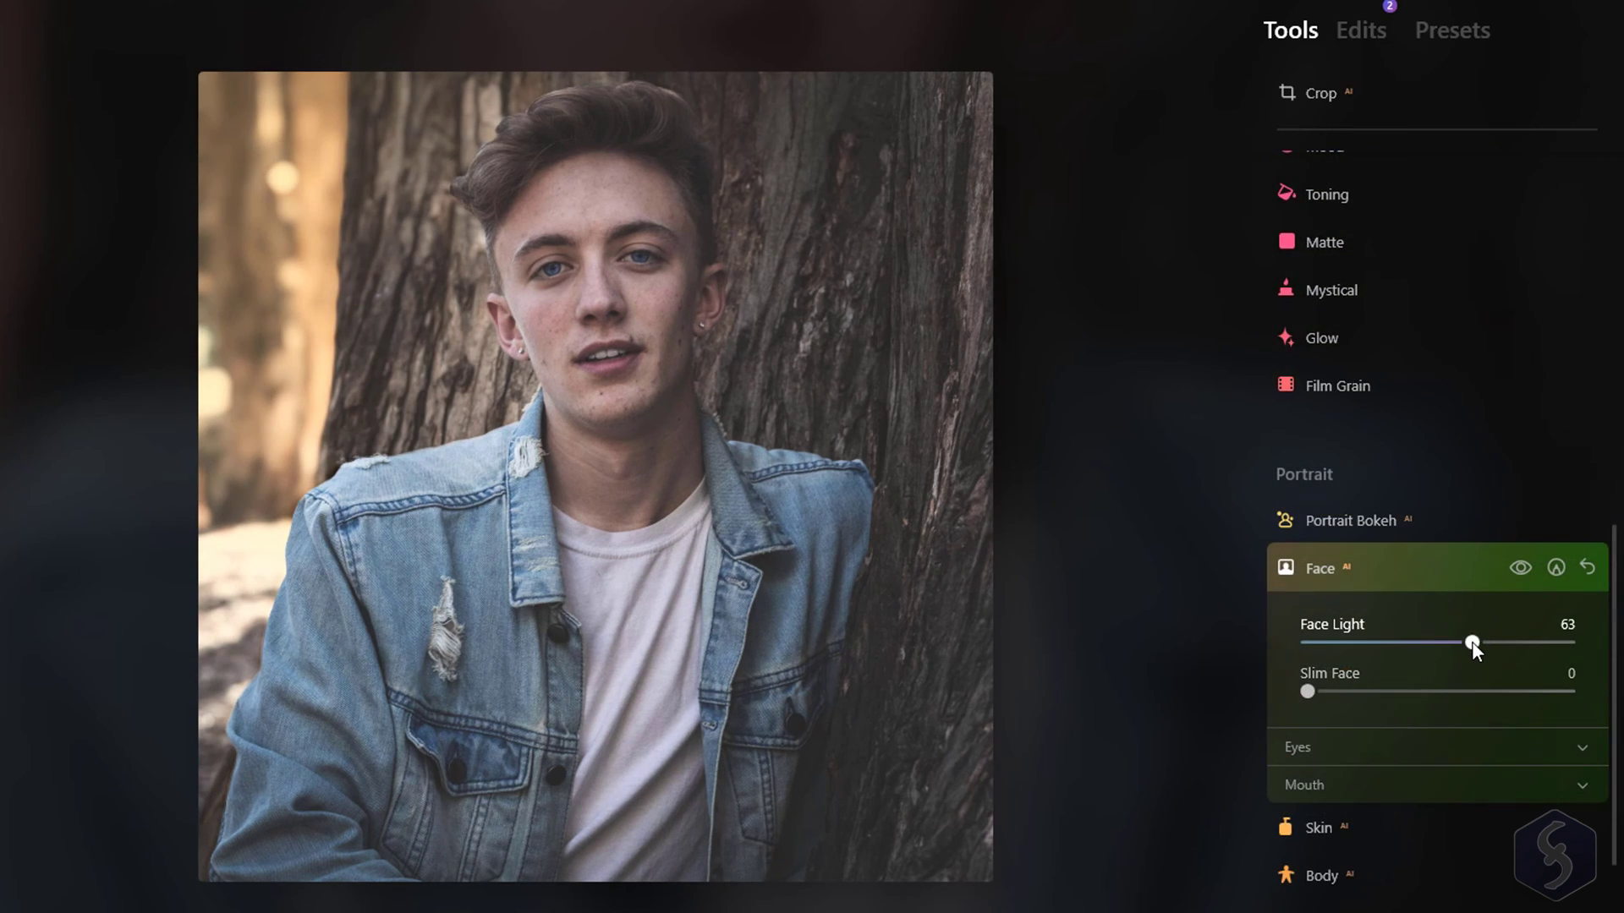
Set Face Light to 93, then enlarge the eyes to 52, whiten to 57, enhance to 61, and reduce dark circles
left_click_drag(1472, 642, 1550, 643)
left_click(1519, 567)
left_click(1519, 567)
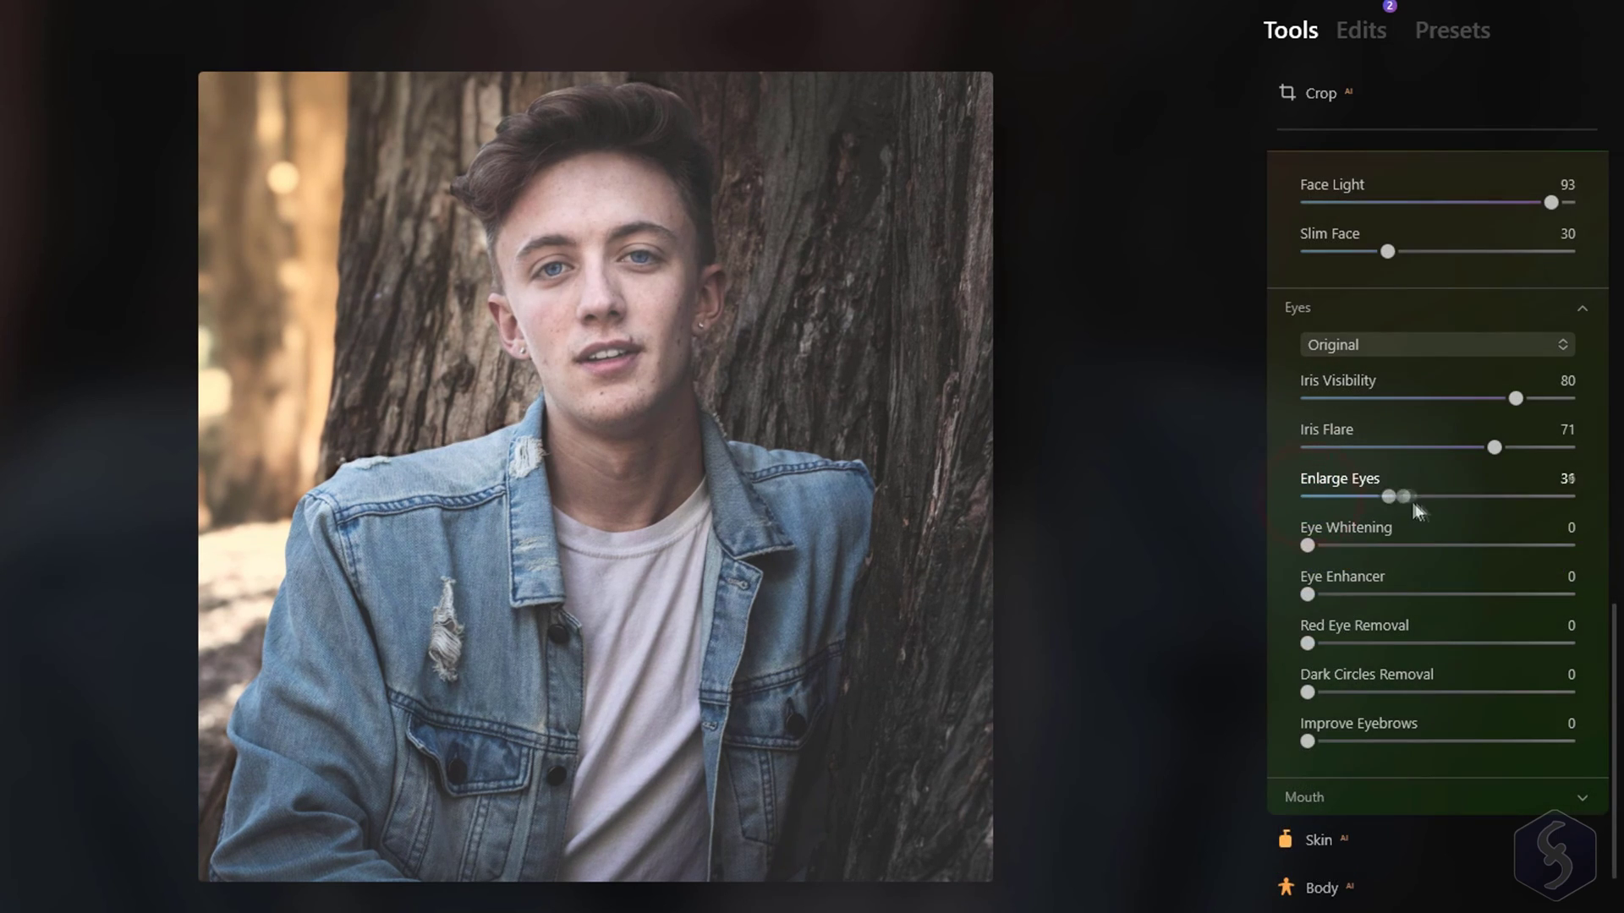
left_click_drag(1396, 496, 1443, 496)
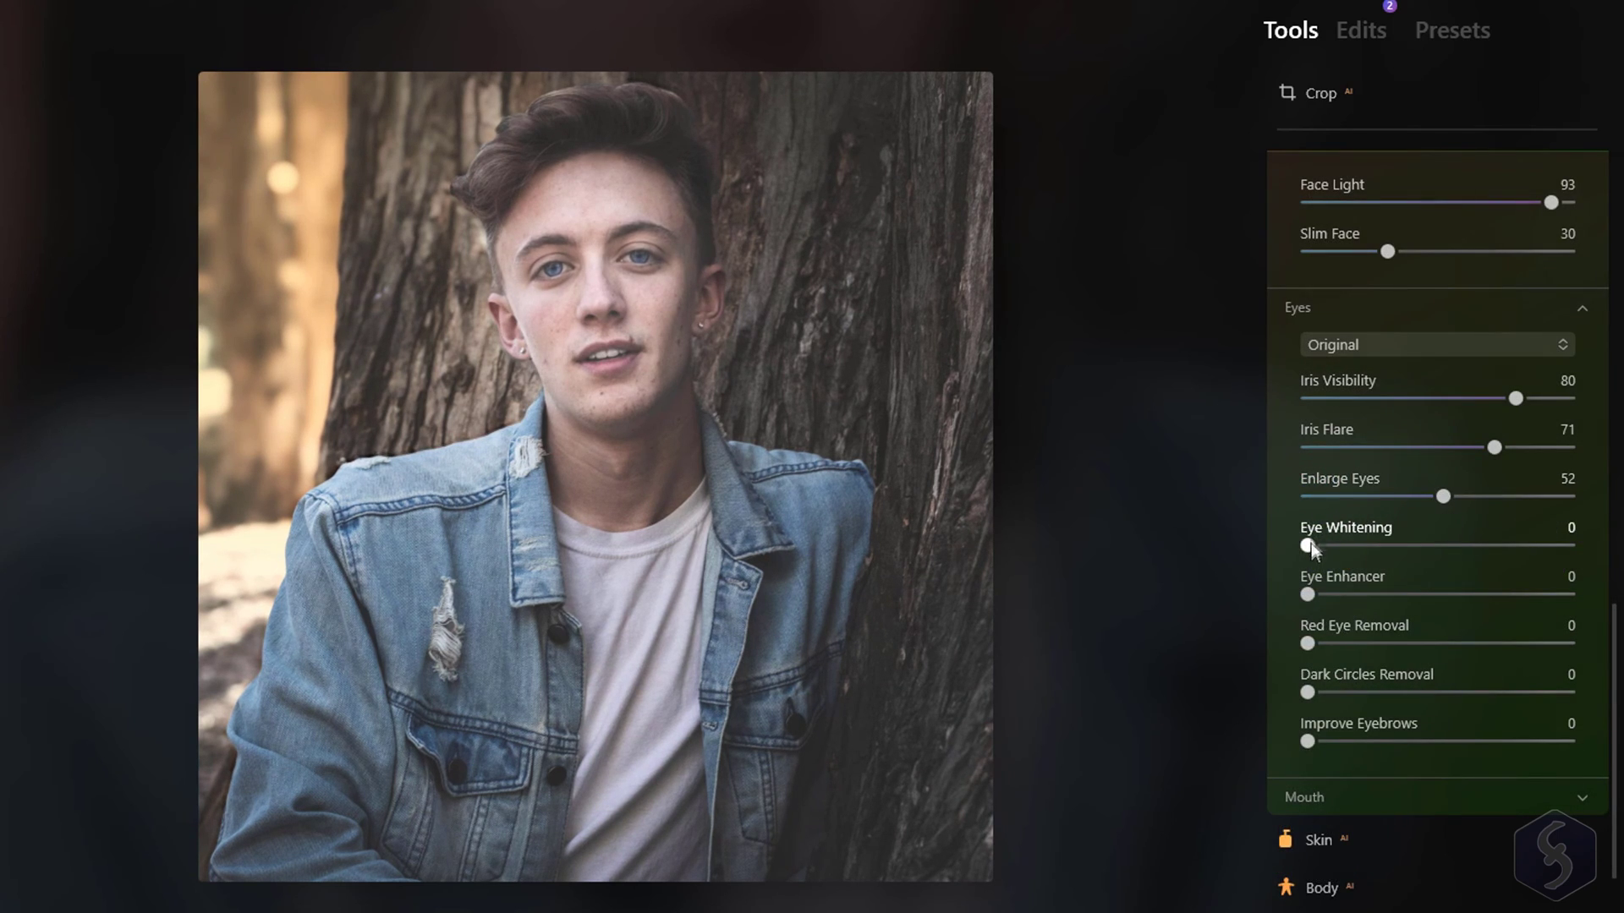
left_click_drag(1308, 546, 1457, 545)
left_click_drag(1307, 594, 1467, 596)
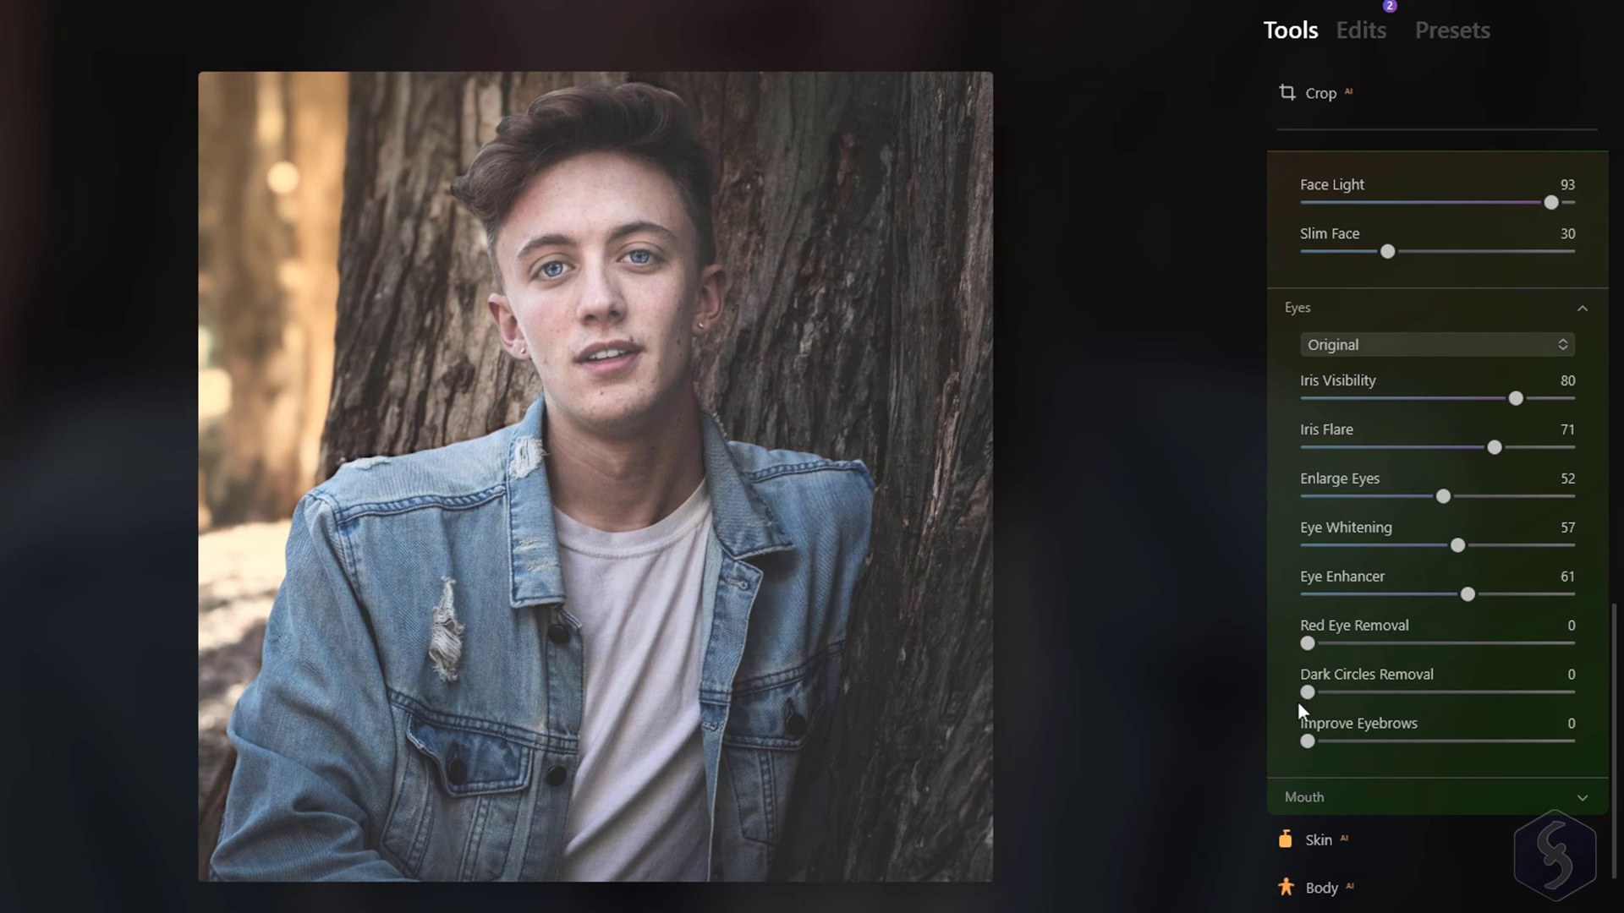
left_click_drag(1307, 694, 1530, 695)
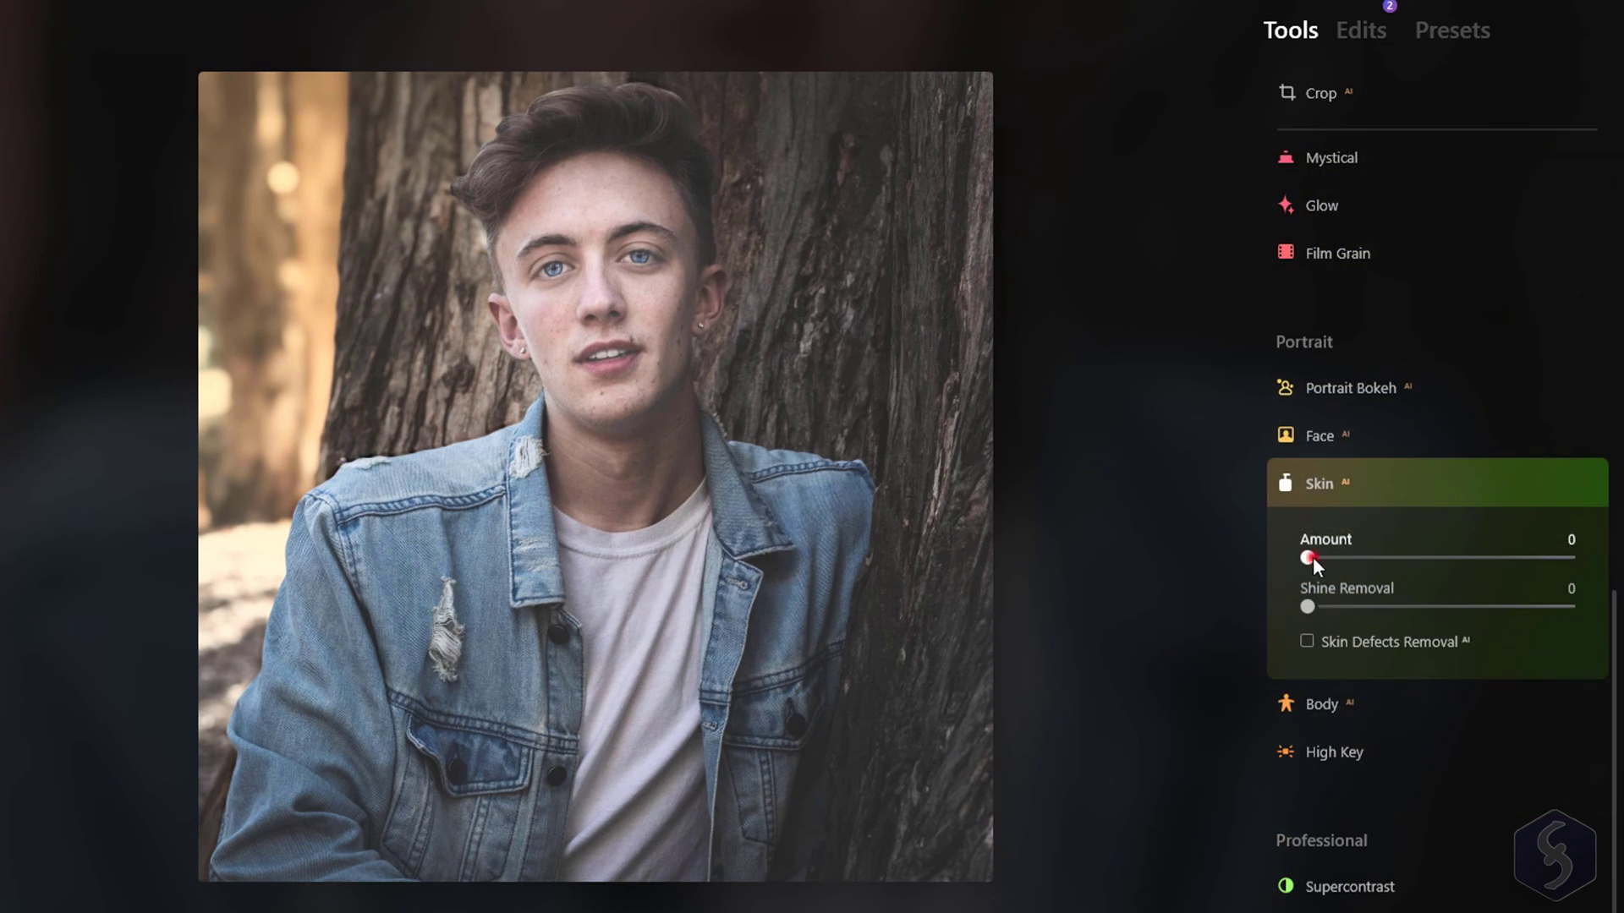
Smooth the skin, turn on Skin Defects Removal, and adjust the body Shape amount
left_click_drag(1312, 556, 1521, 563)
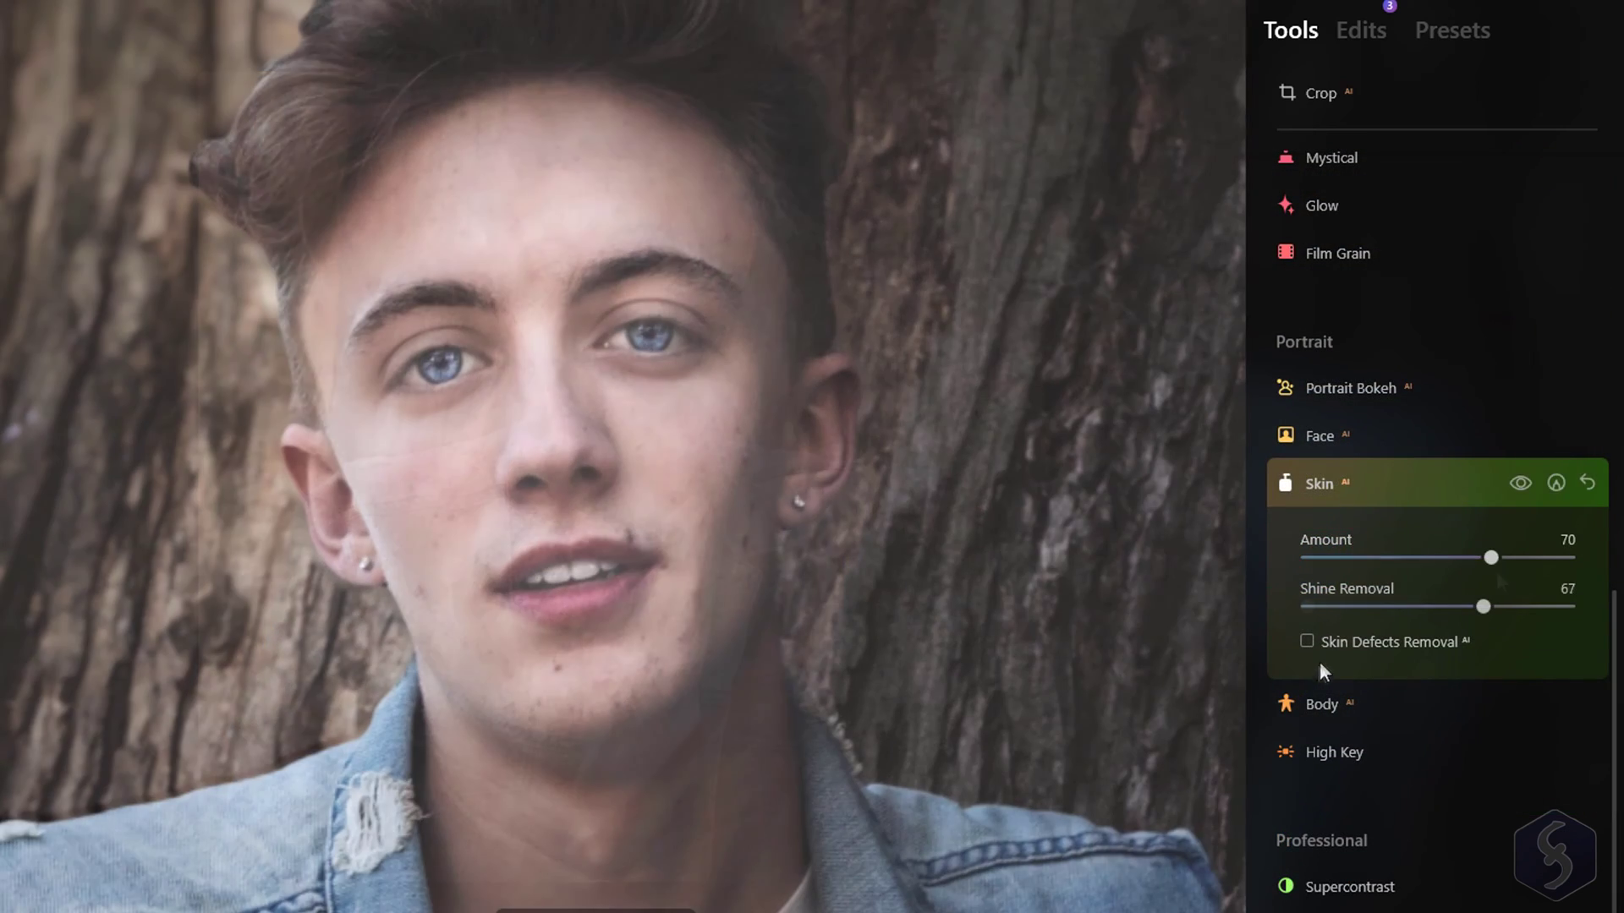
left_click(1307, 641)
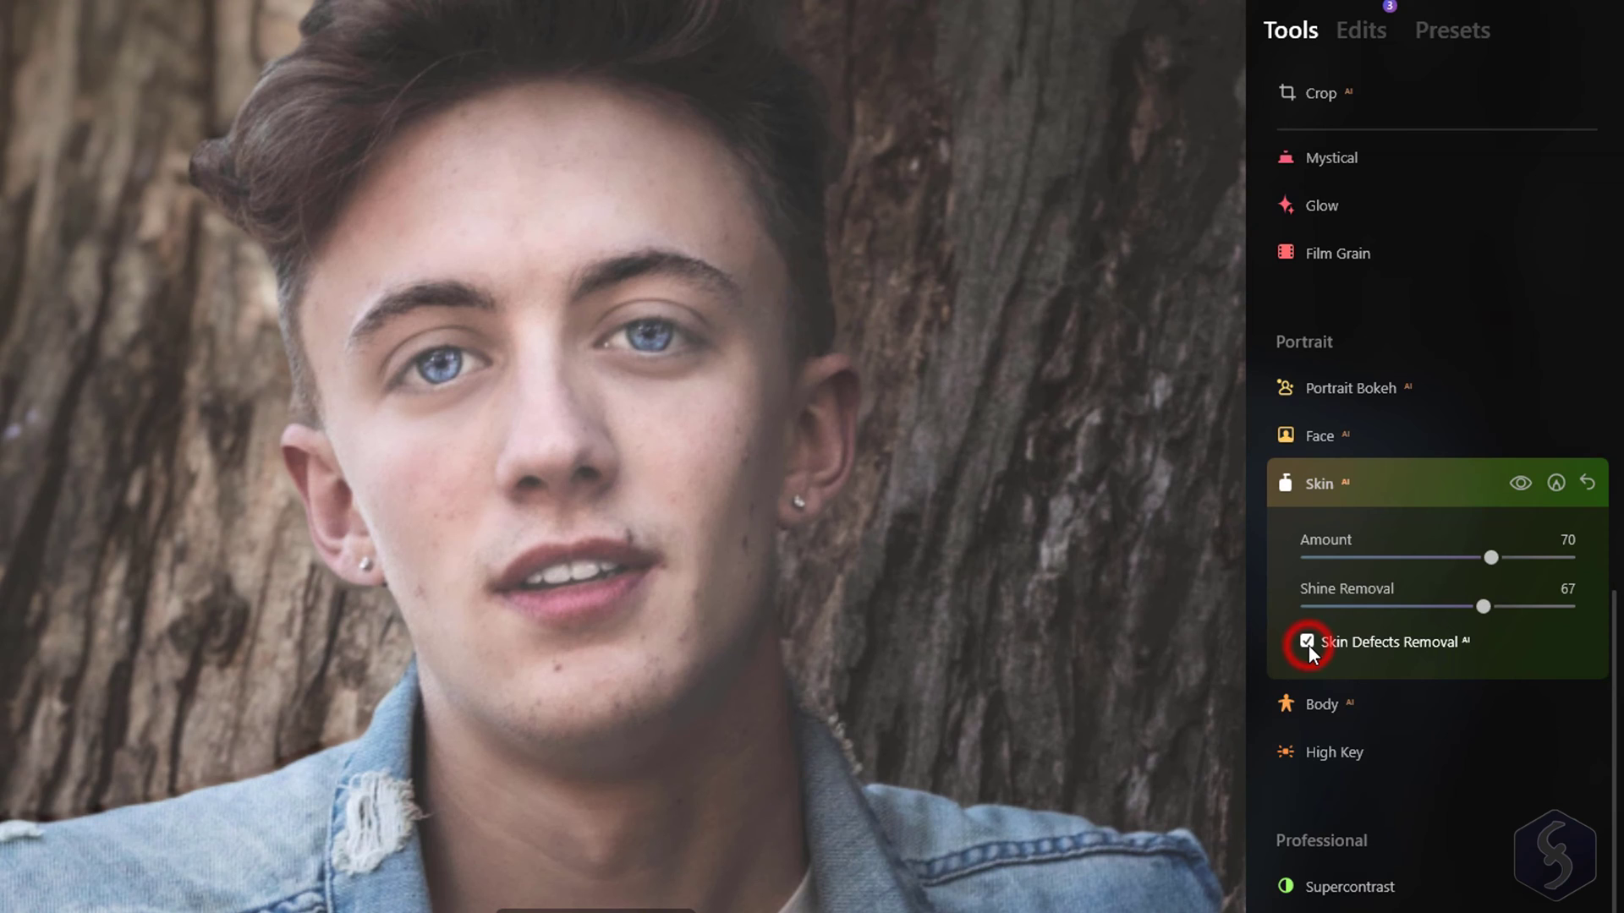
left_click(1308, 643)
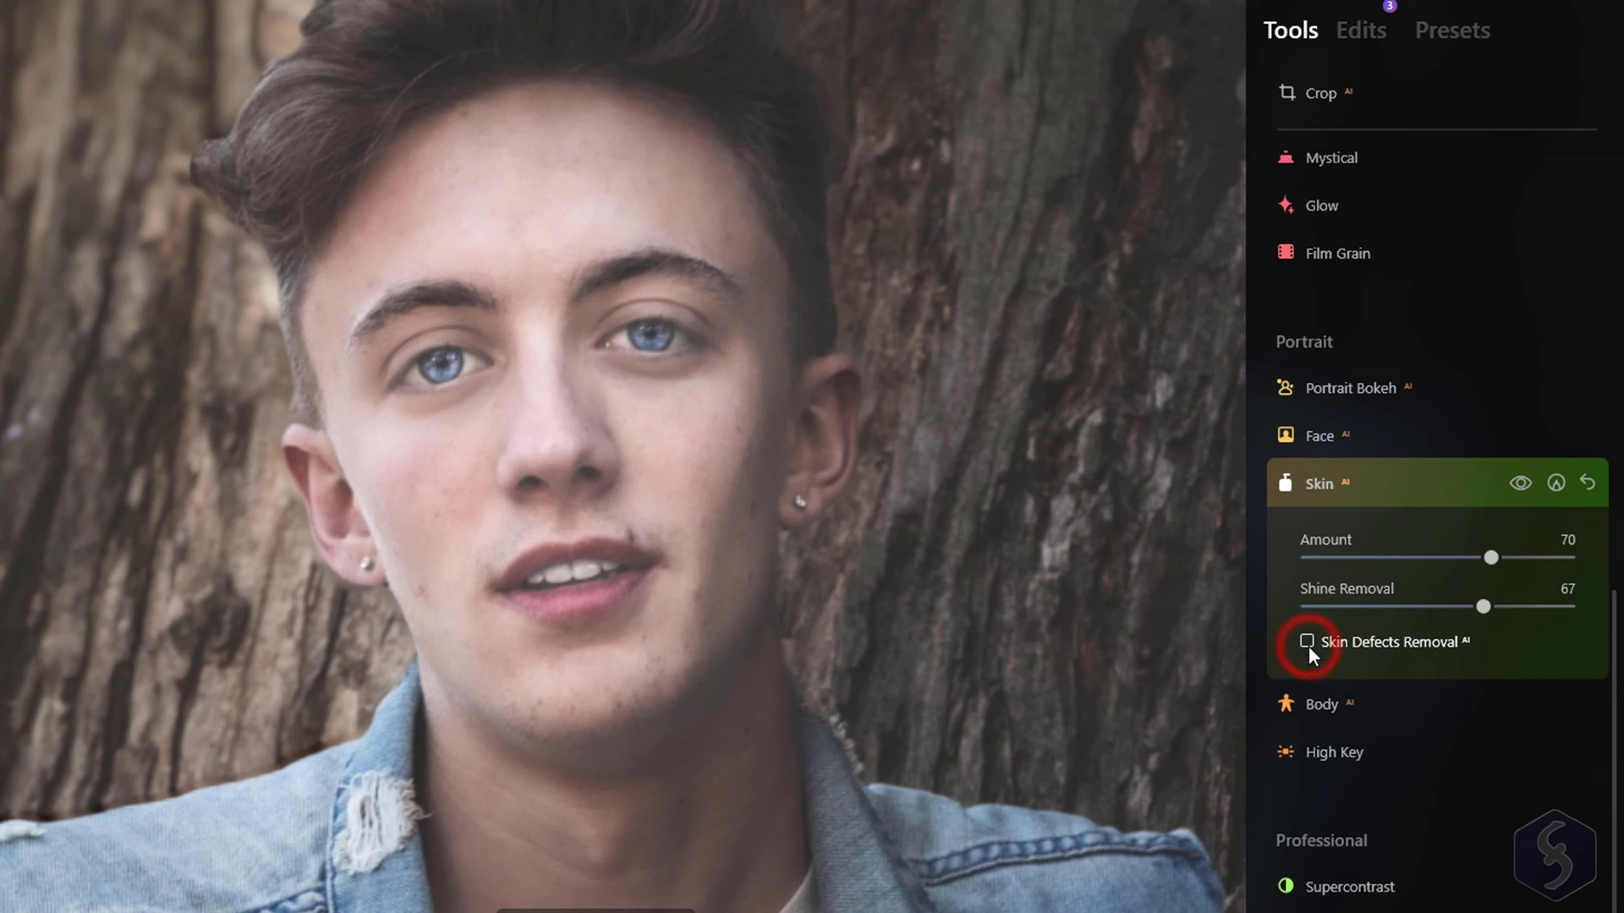
left_click(1307, 643)
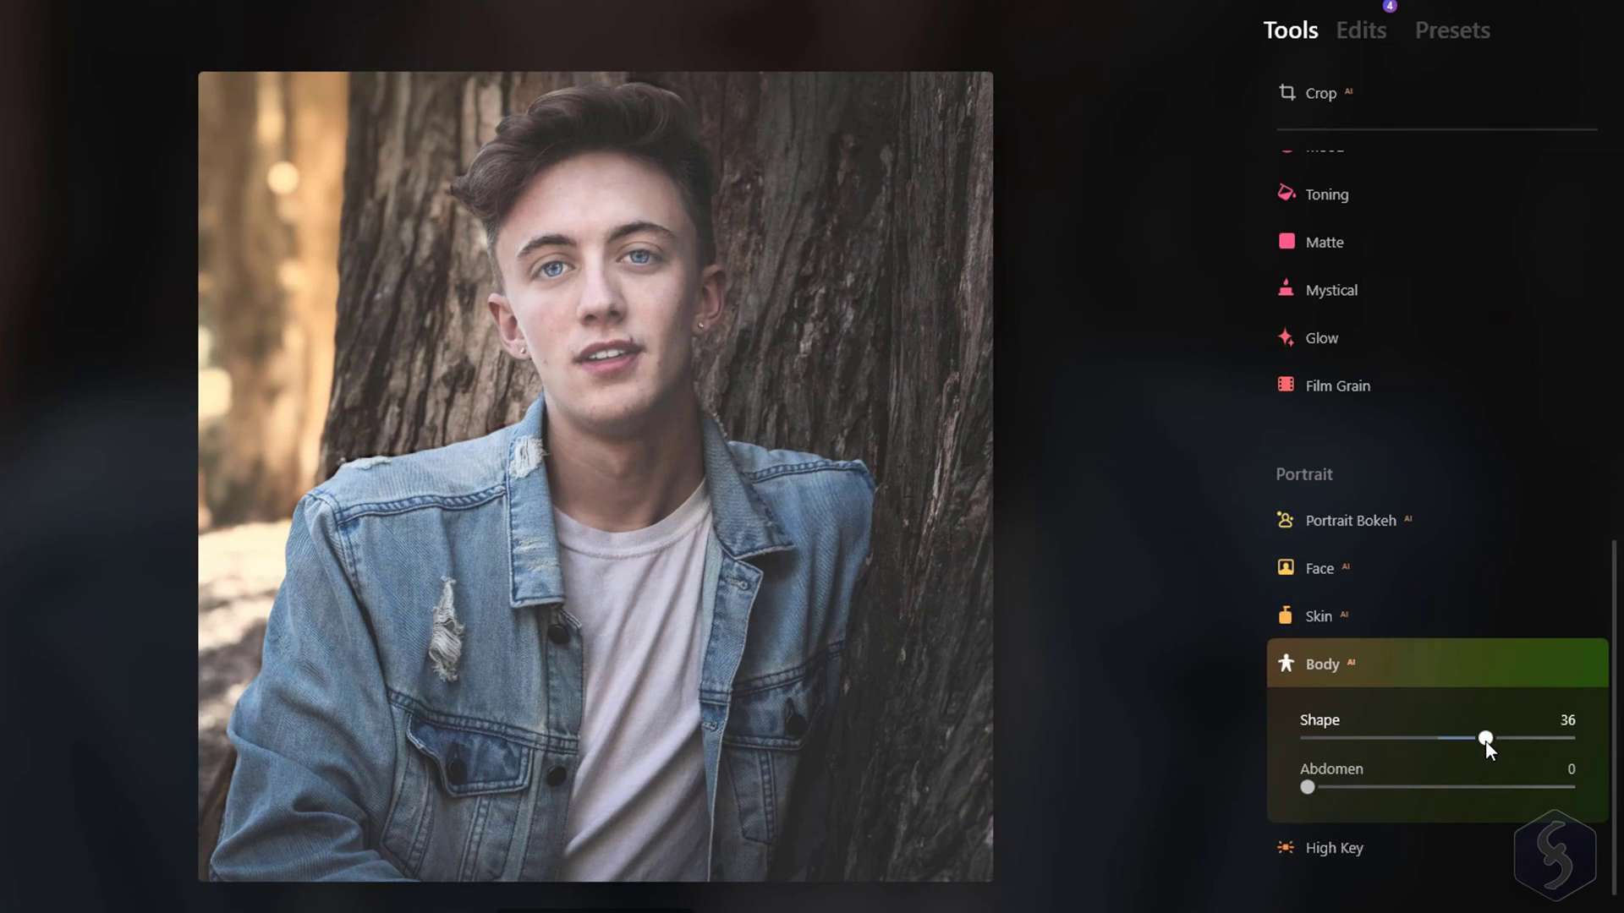
left_click_drag(1485, 738, 1515, 747)
Apply the High Key effect, then raise Supercontrast Highlights Contrast to 34 on the river photo
left_click(1328, 847)
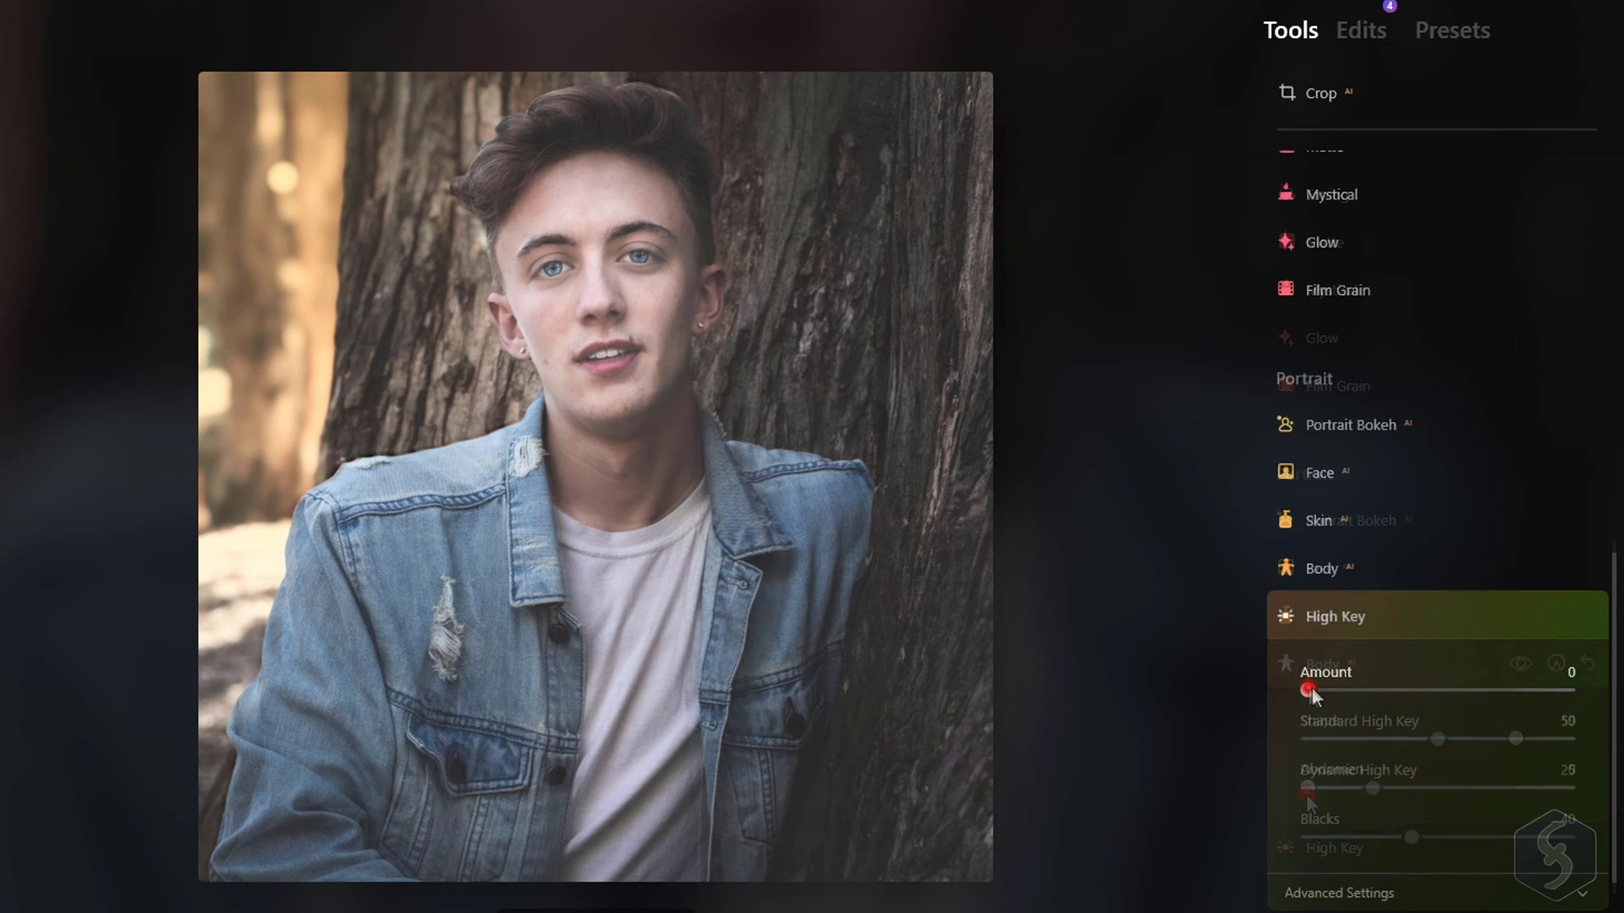
left_click_drag(1309, 690, 1370, 744)
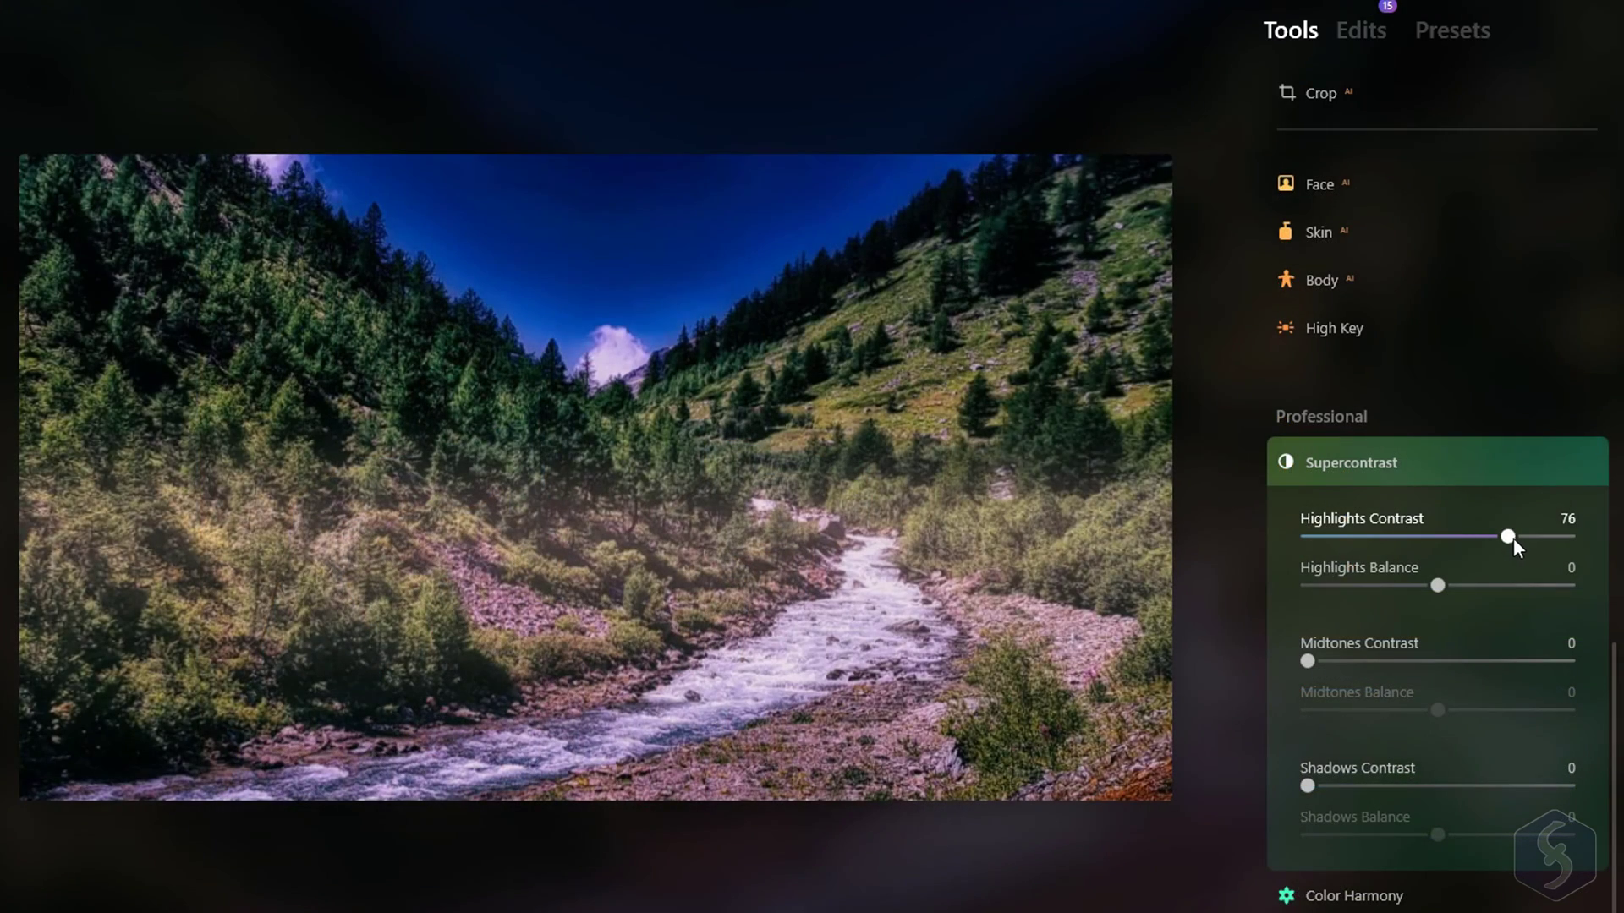
left_click_drag(1514, 538, 1396, 536)
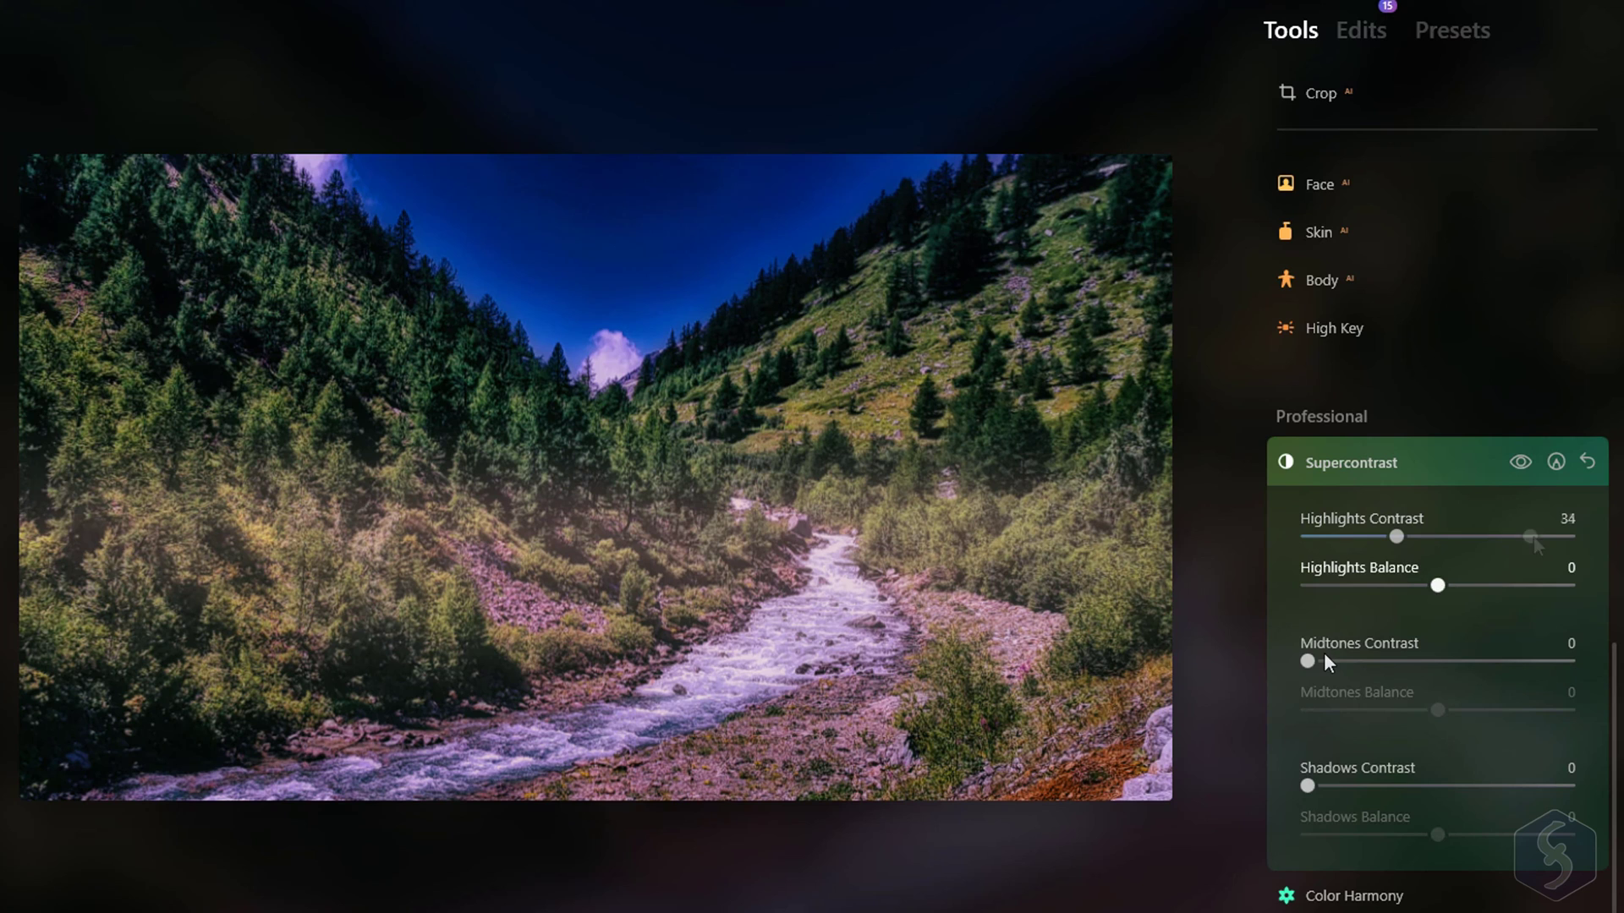
Set Supercontrast Midtones Contrast to 29 and Shadows Contrast to 11, then lower Color Harmony Brilliance
left_click_drag(1306, 661, 1384, 661)
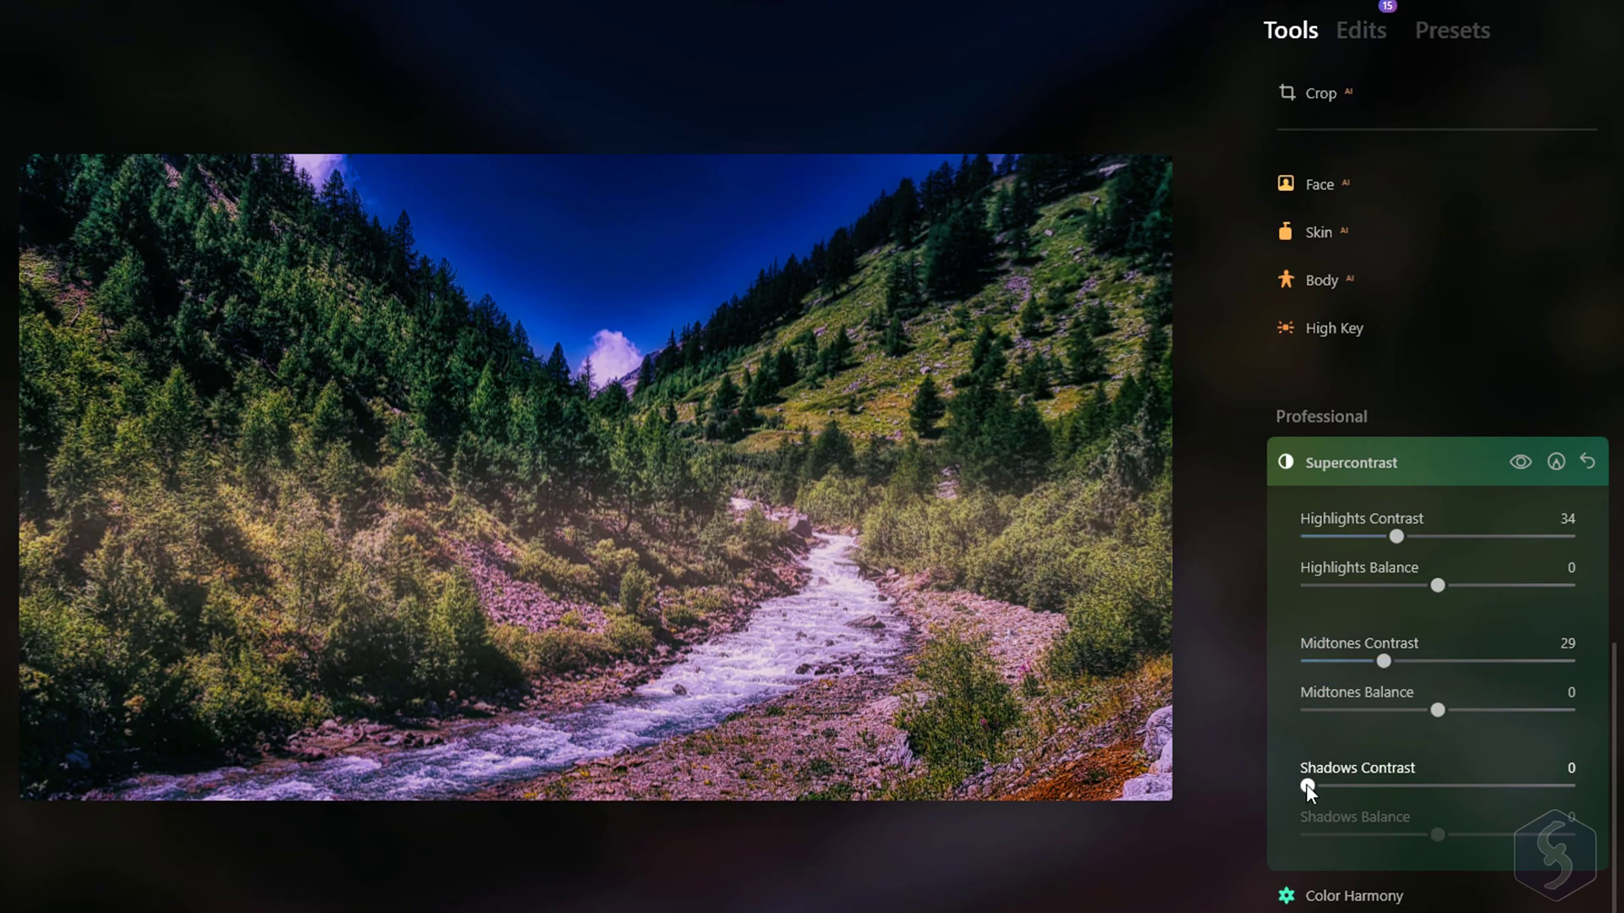
mouse_move(1305, 785)
left_mouse_down()
mouse_move(1494, 790)
mouse_move(1331, 787)
left_mouse_up()
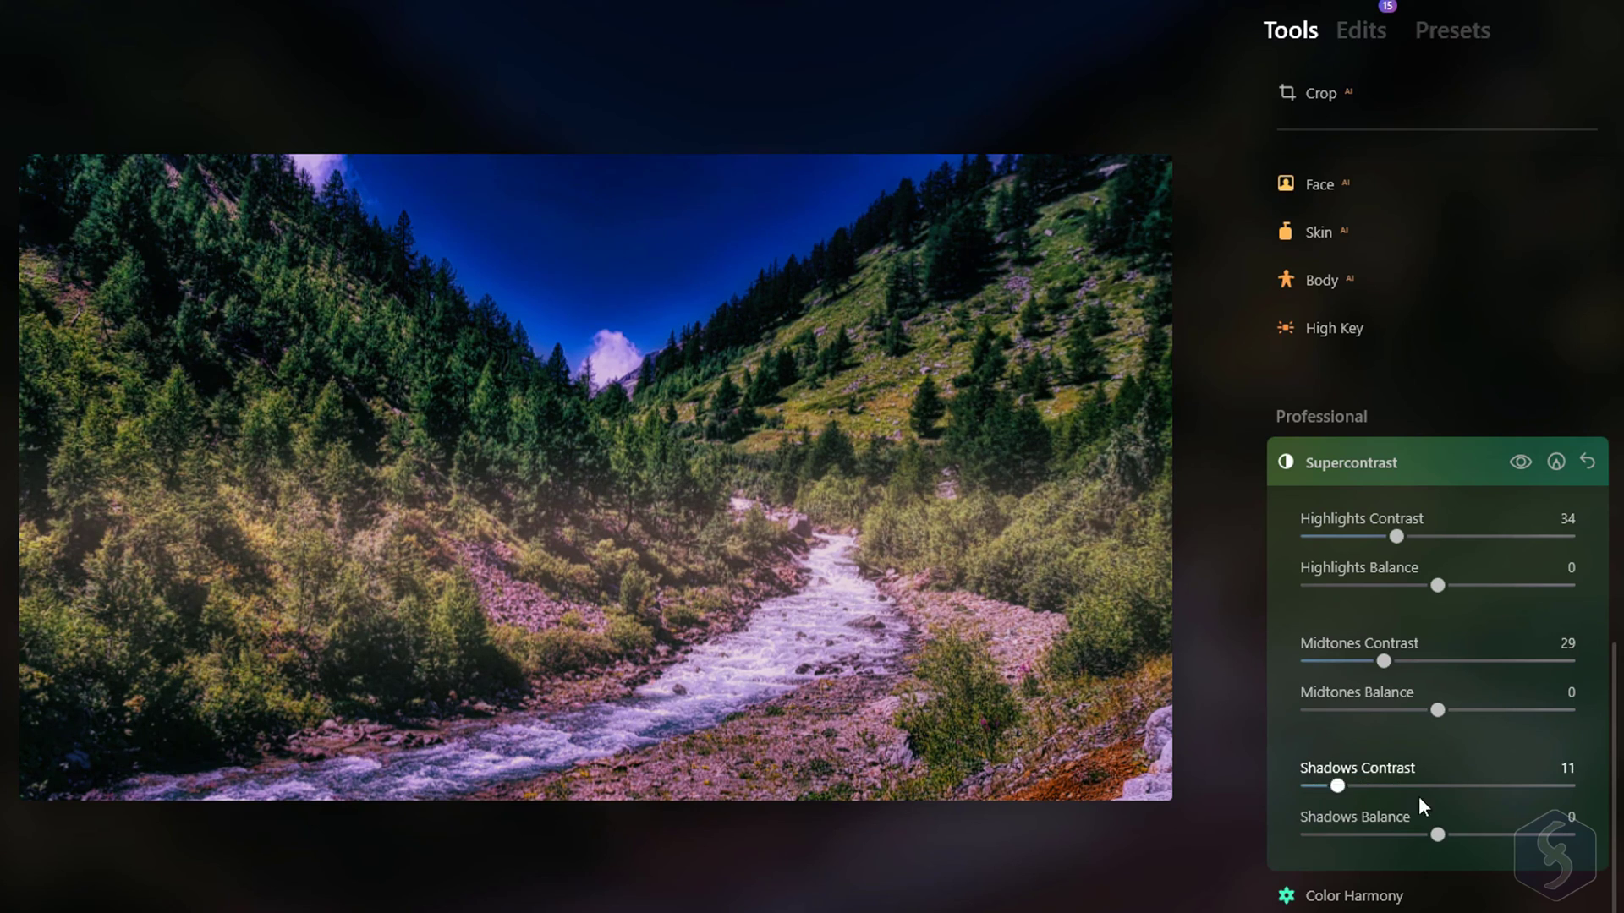
left_click(1353, 894)
left_click_drag(1444, 722, 1459, 767)
Set Color Harmony Warmth to 17 and compare the Mystical, Mood and Atmosphere edit steps
left_click(1438, 765)
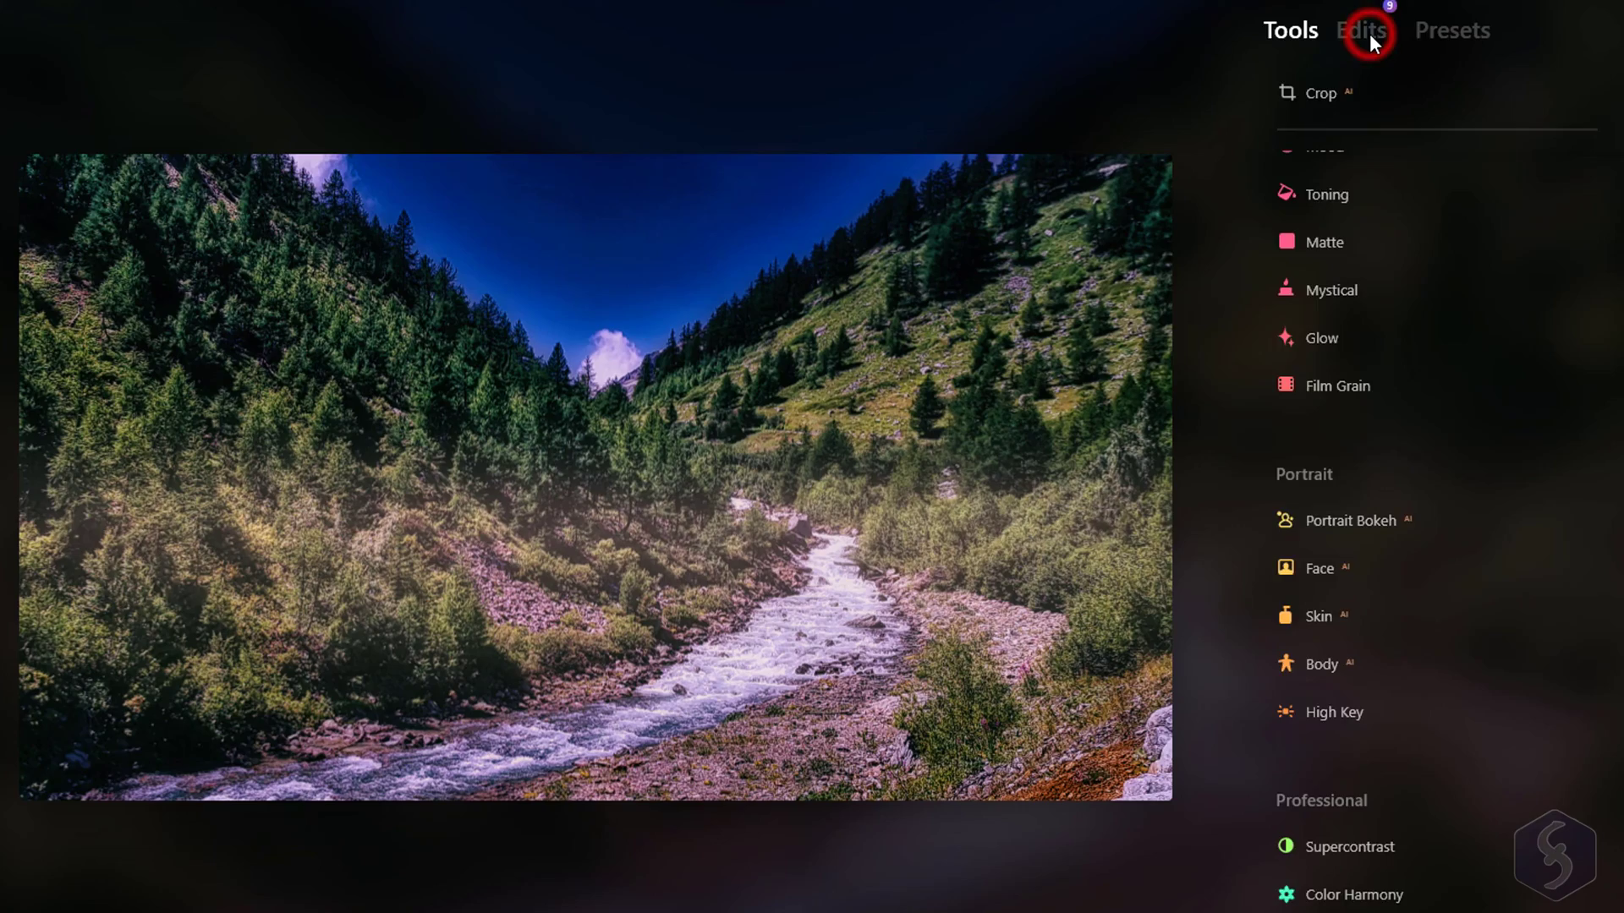
left_click(1368, 33)
left_click(1522, 173)
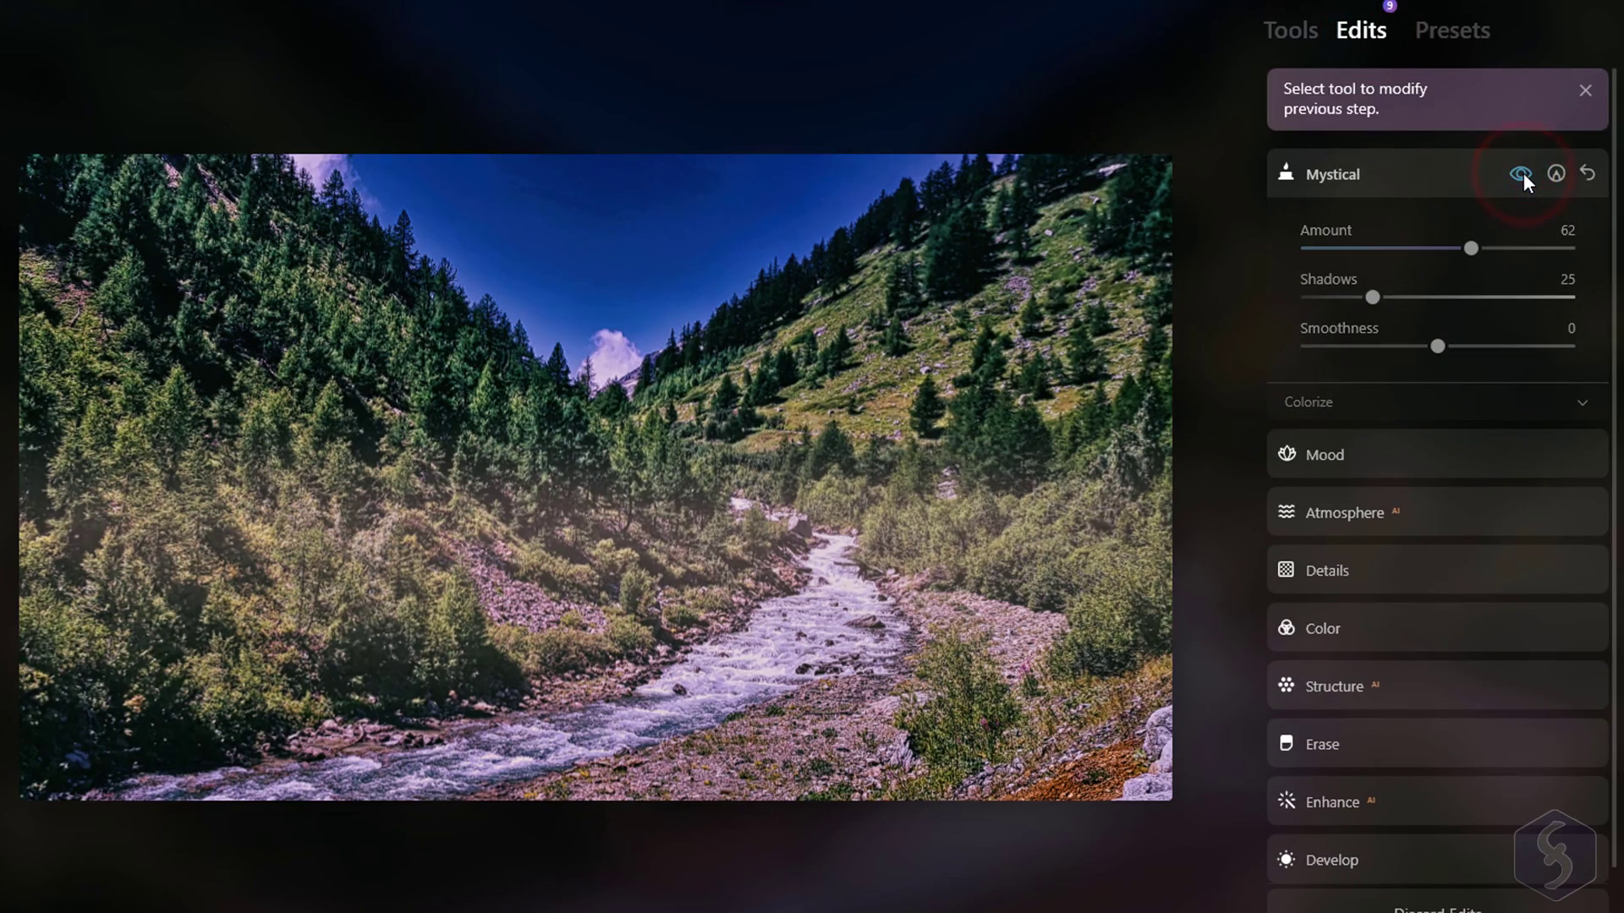
left_click(1460, 451)
left_click(1521, 232)
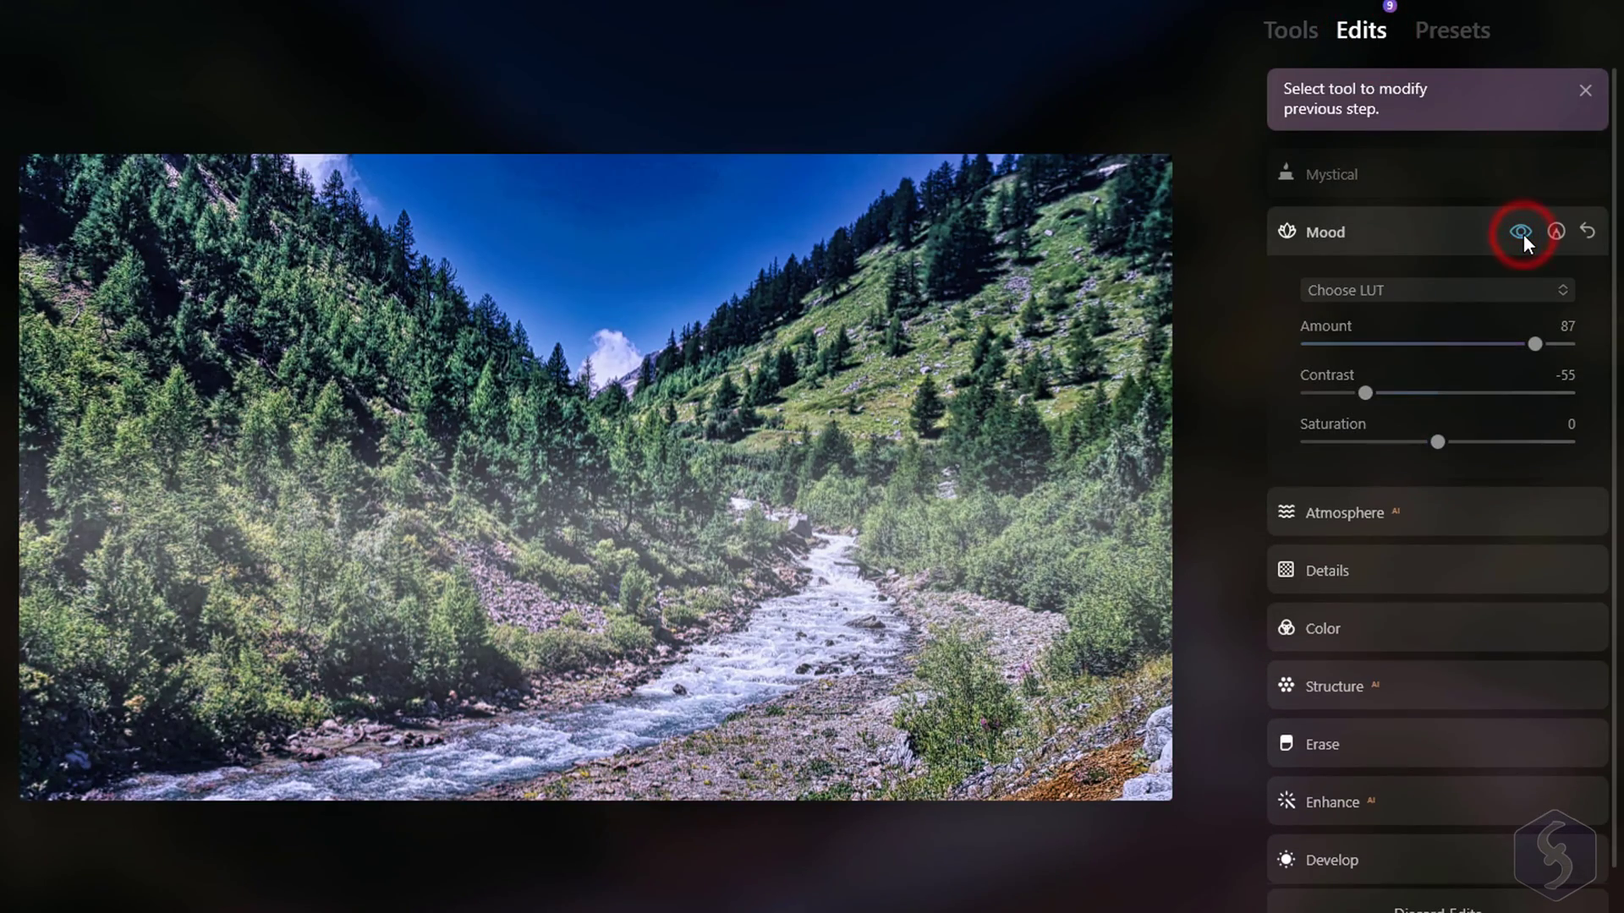
left_click(1521, 233)
left_click(1391, 517)
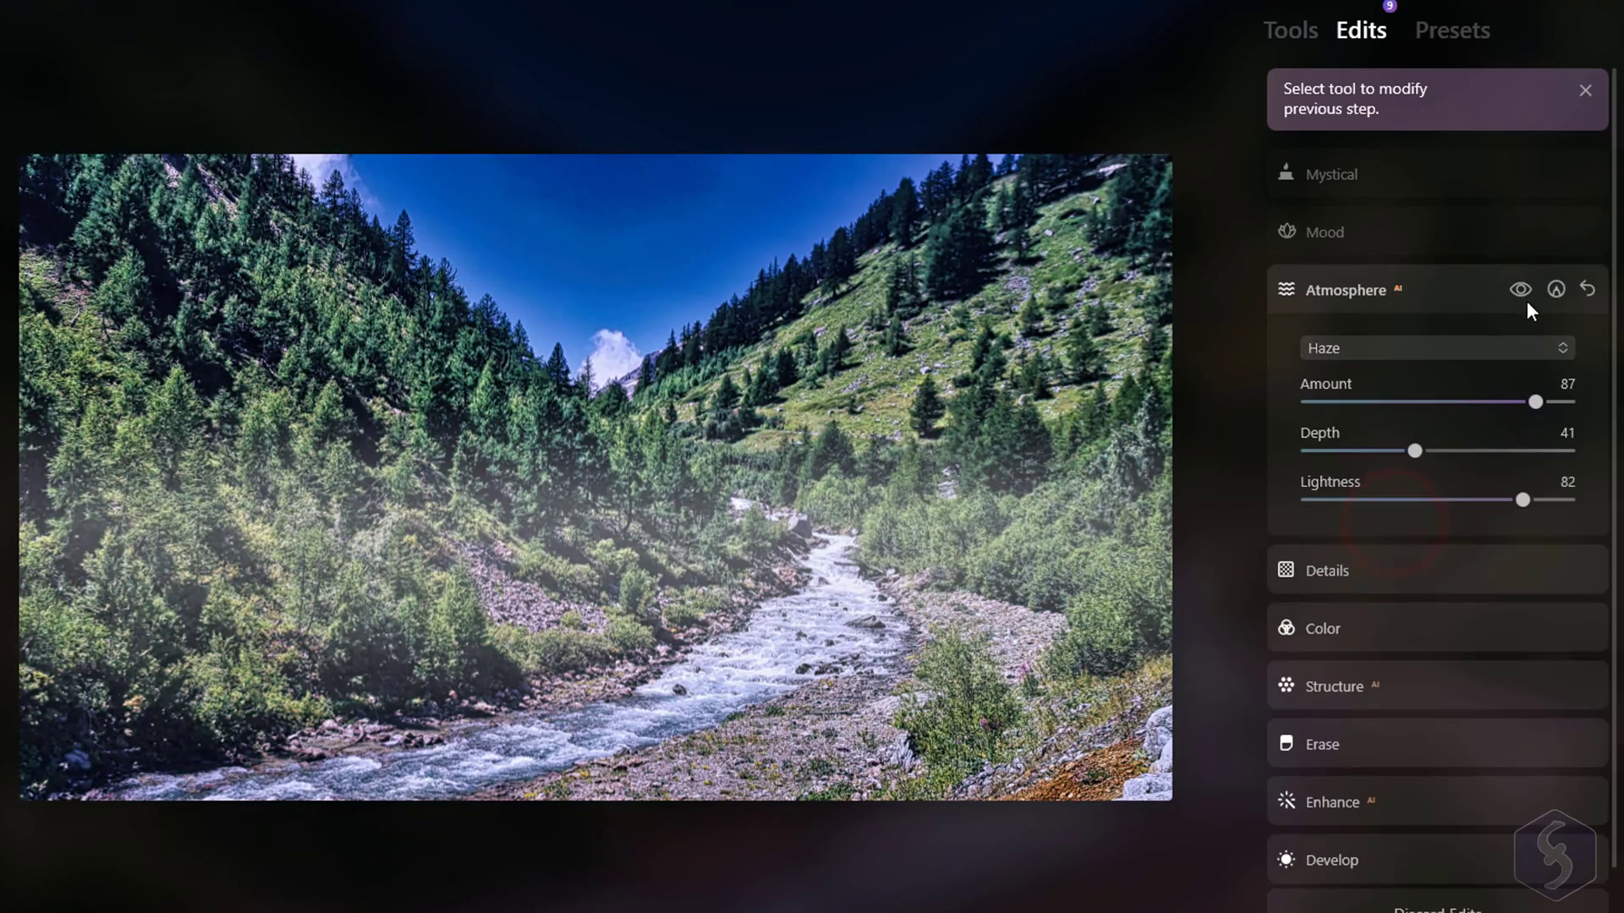
left_click_drag(1526, 301, 1525, 301)
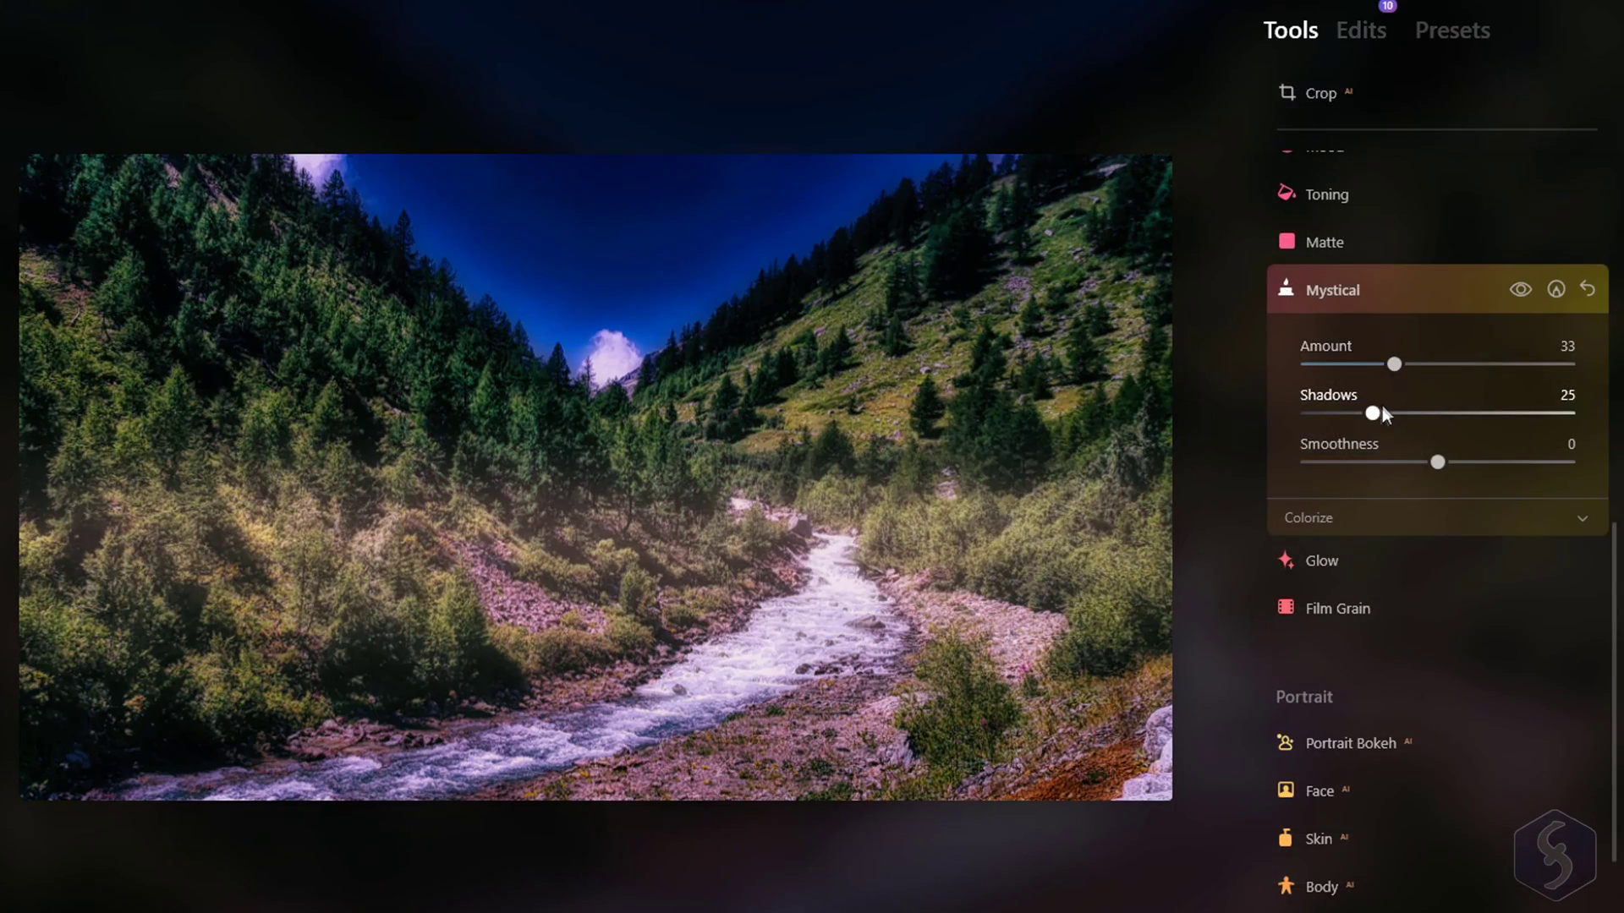
Lower Mystical Shadows to 9 and set Develop Exposure to 1.11
left_click_drag(1382, 404, 1331, 412)
left_click(1368, 31)
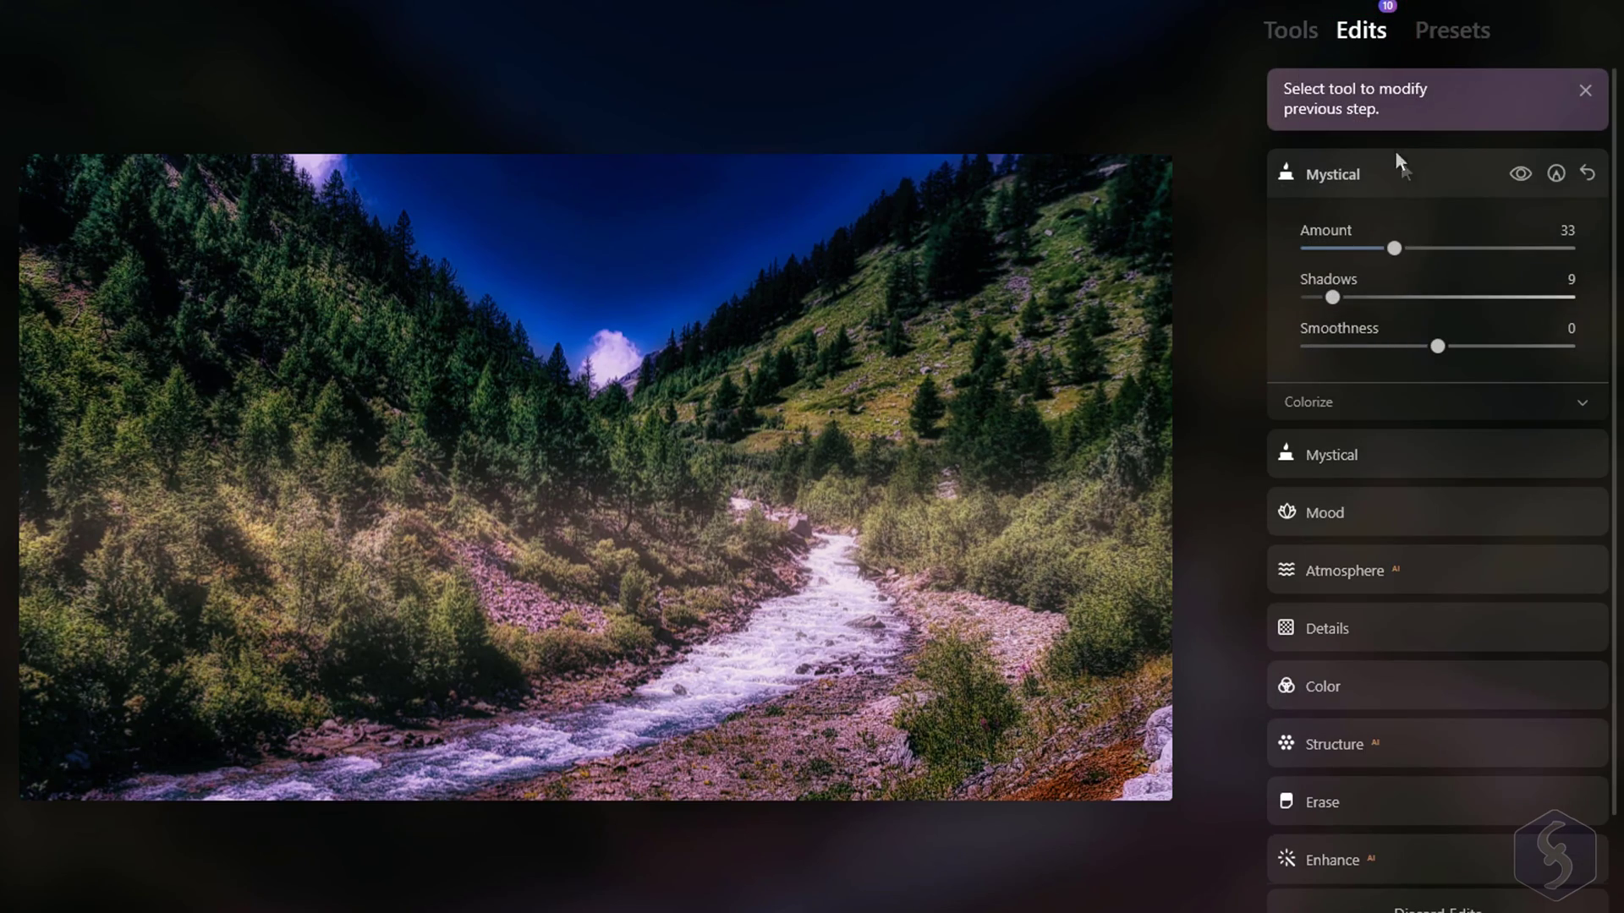
left_click(1396, 455)
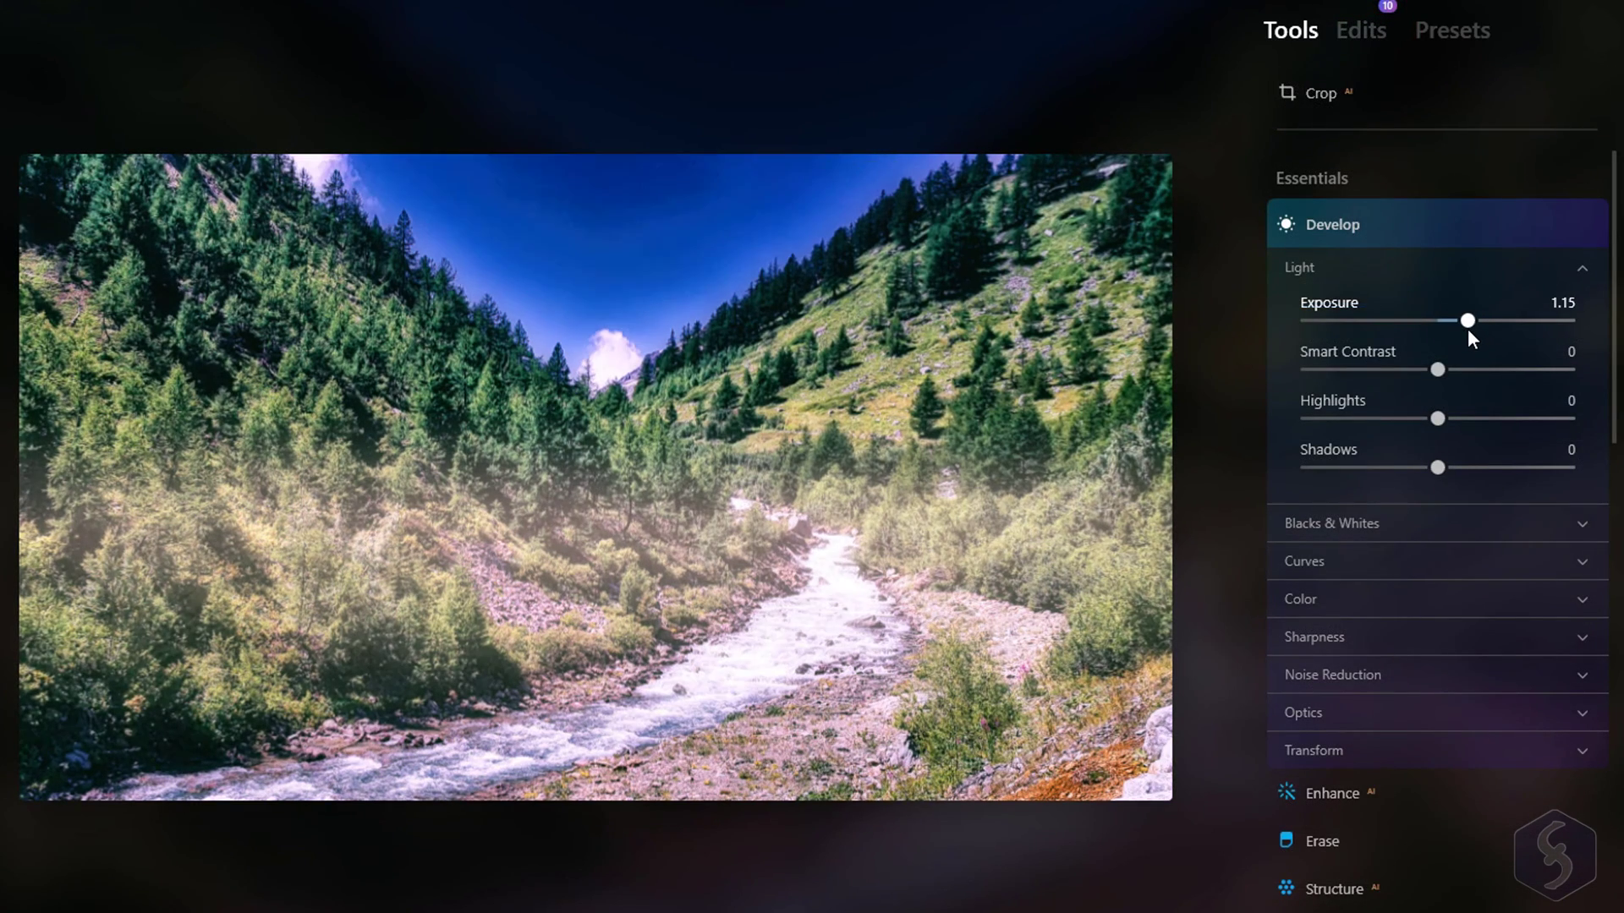
left_click_drag(1468, 328, 1466, 328)
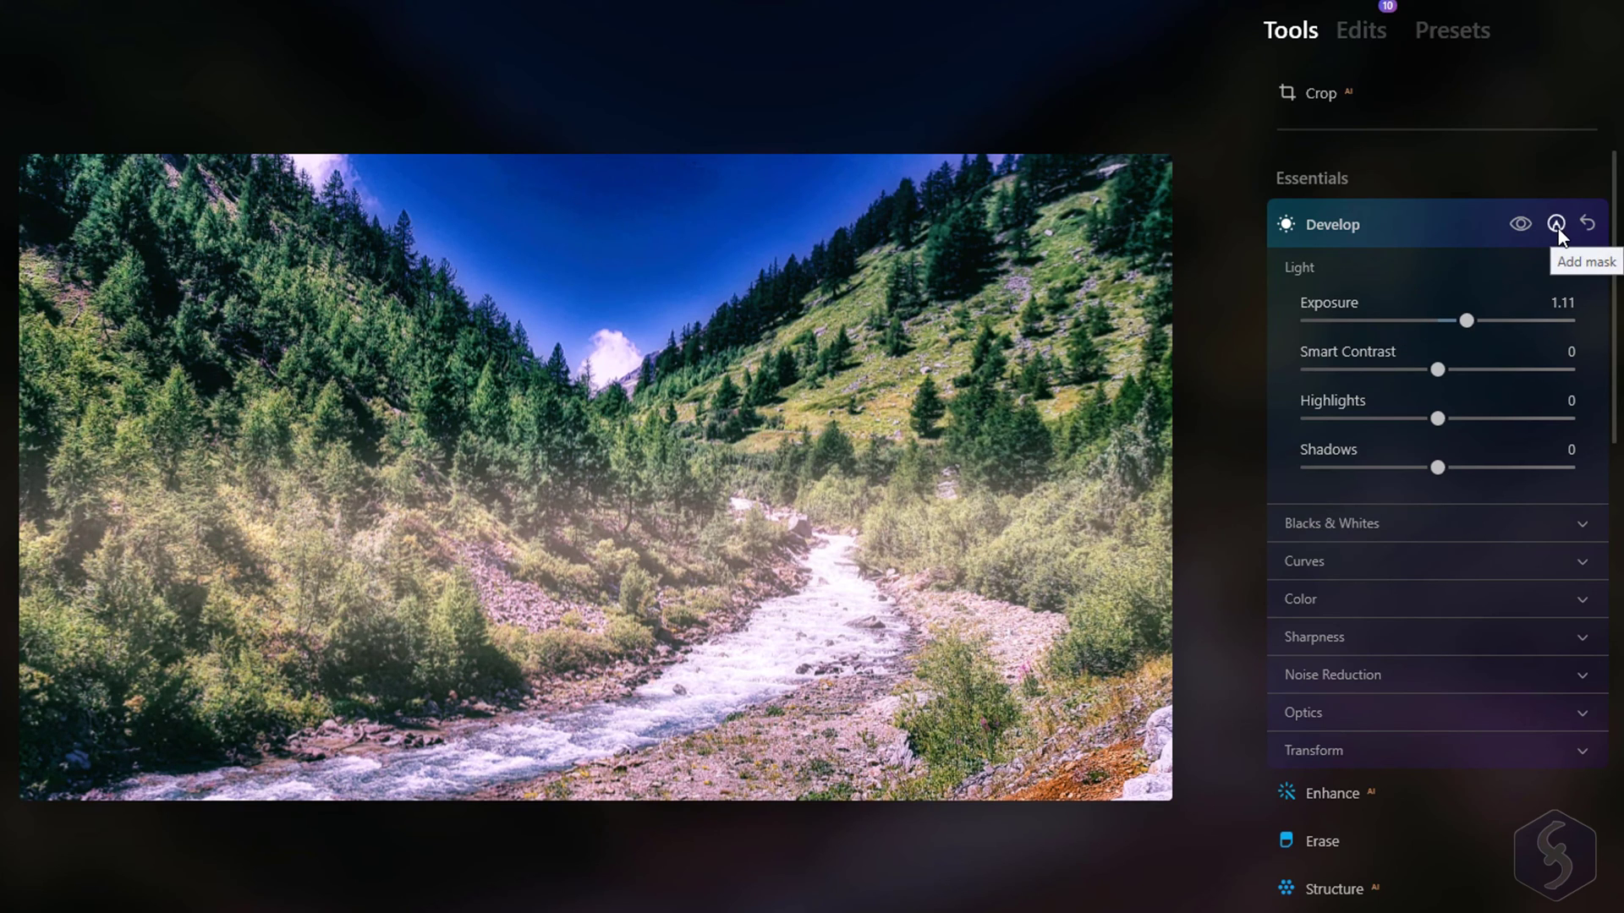
Add a painted Develop mask with brush size 50 over the hillside, with masked exposure 1.32
left_click(1557, 226)
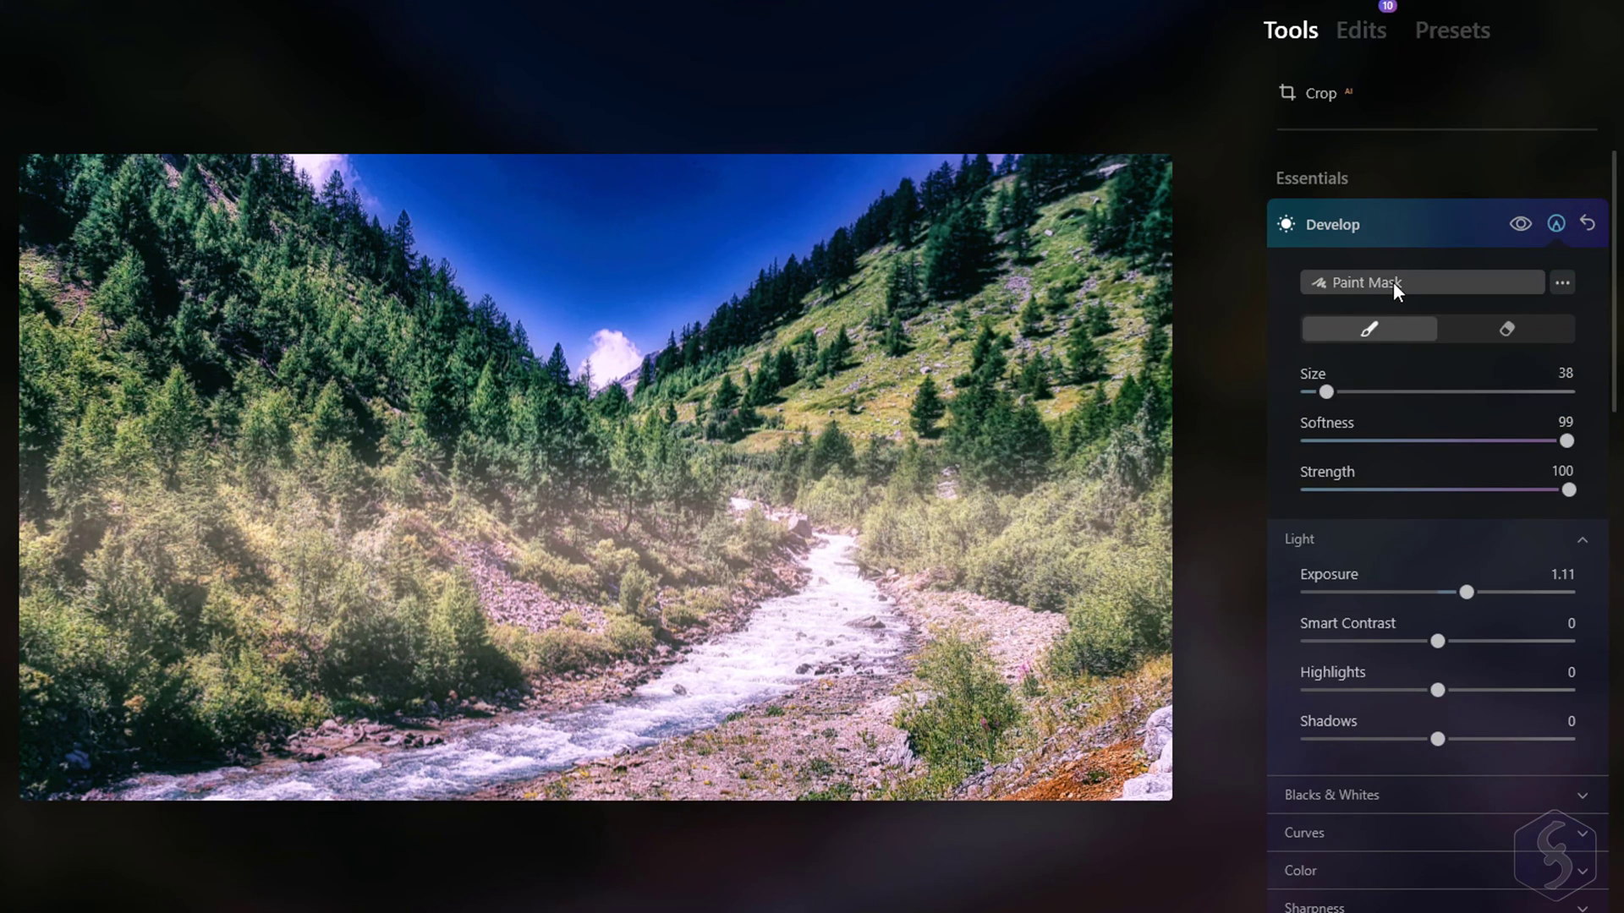
scroll(1400, 282, "down", 1)
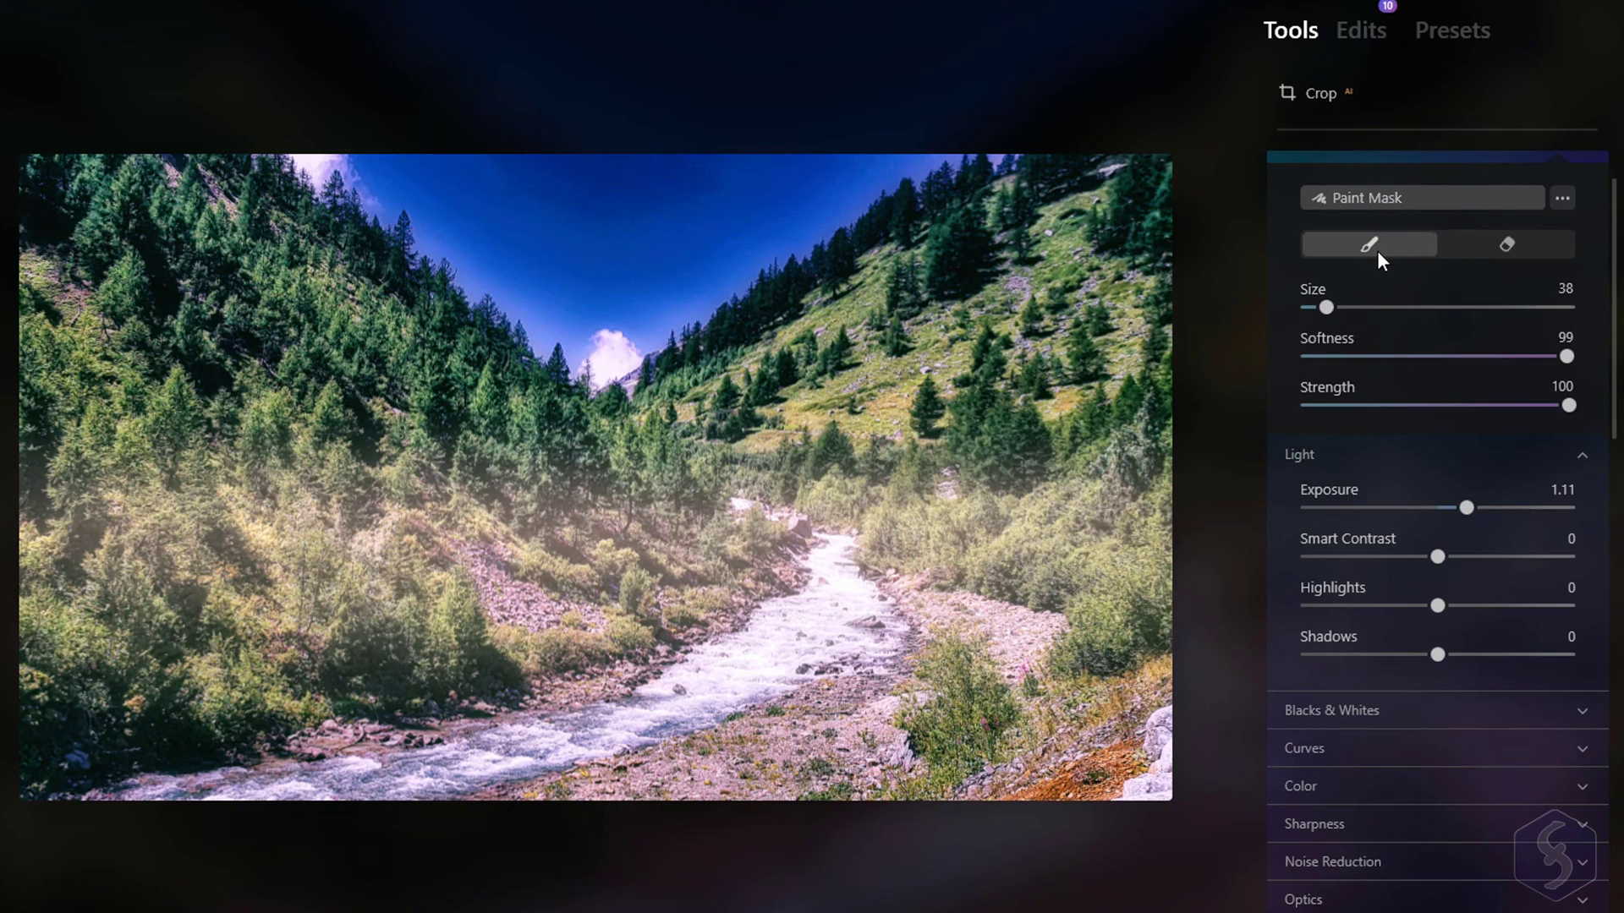
left_click_drag(1326, 307, 1391, 307)
mouse_move(72, 217)
left_mouse_down()
mouse_move(282, 312)
mouse_move(65, 428)
mouse_move(90, 254)
mouse_move(617, 435)
mouse_move(985, 267)
mouse_move(1116, 471)
mouse_move(820, 449)
left_mouse_up()
left_click(1466, 510)
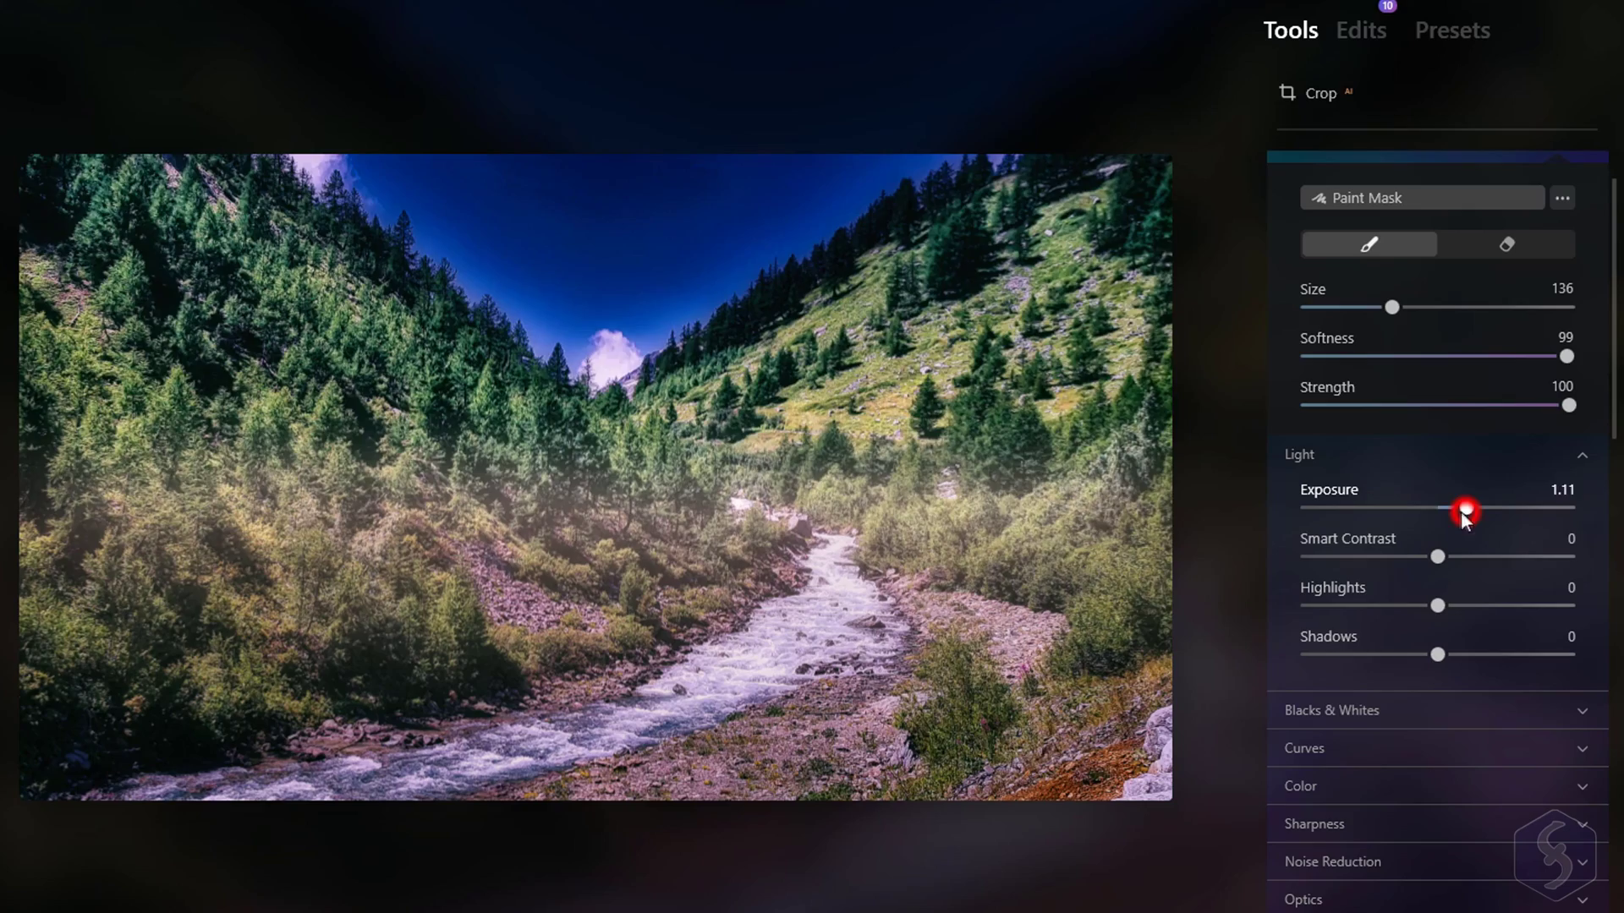
mouse_move(1466, 511)
left_mouse_down()
mouse_move(1363, 506)
mouse_move(1543, 508)
mouse_move(1471, 508)
left_mouse_up()
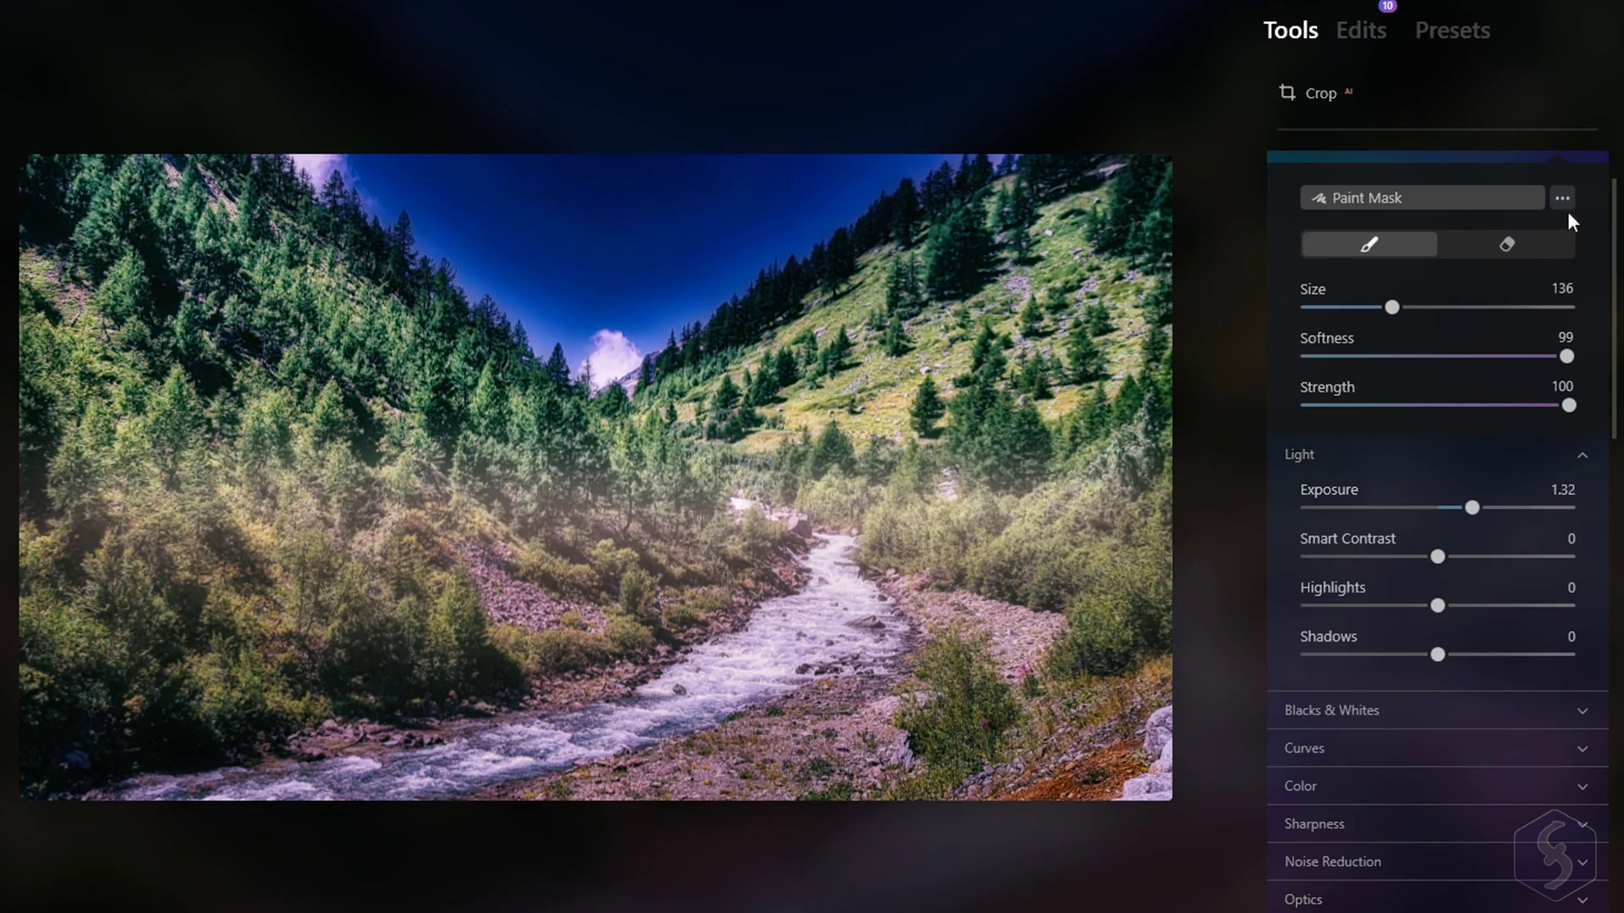
Show the mask overlay, use a smaller hard-edged brush to paint the lower riverbank, then erase it
left_click(1562, 198)
left_click(1554, 352)
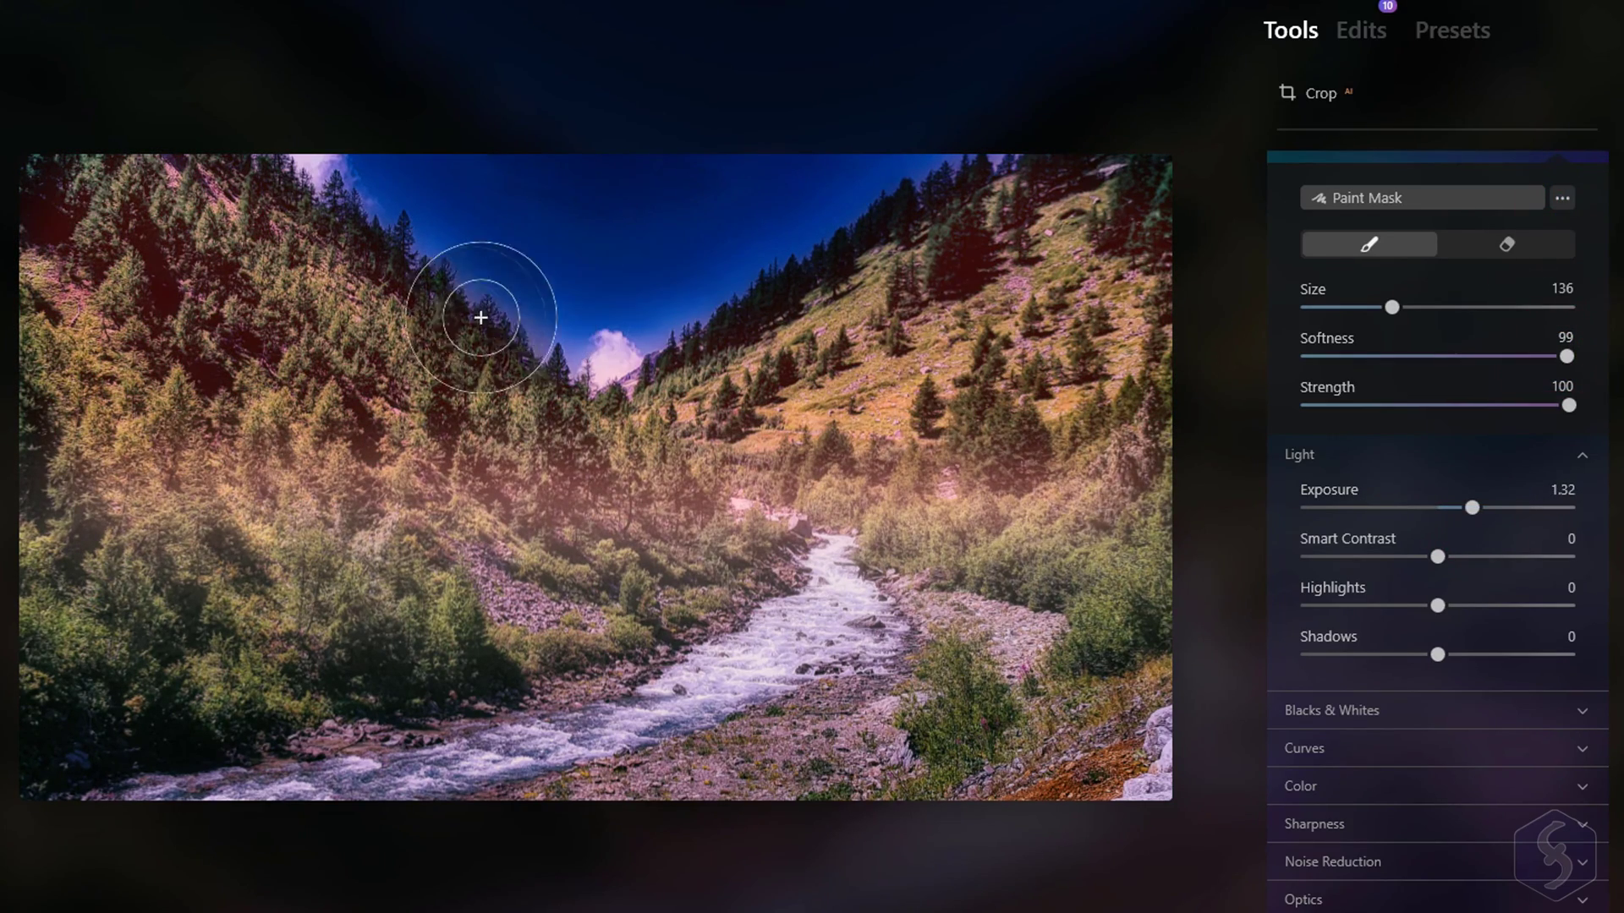
left_click_drag(1391, 307, 1313, 302)
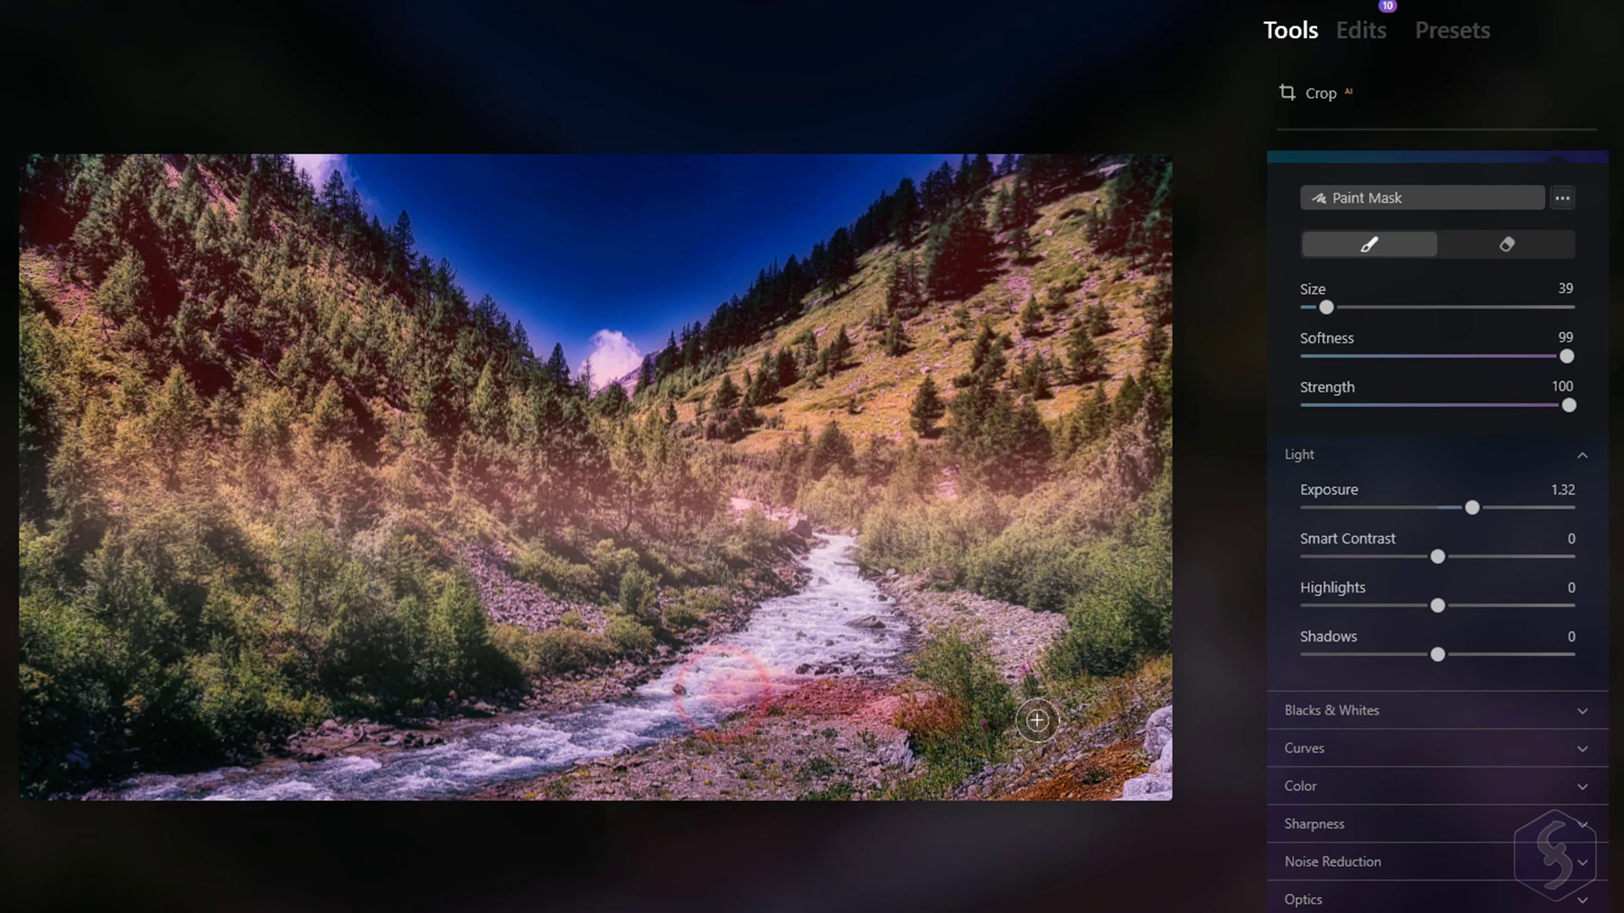
left_click_drag(1566, 356, 1329, 356)
left_click_drag(579, 746, 909, 765)
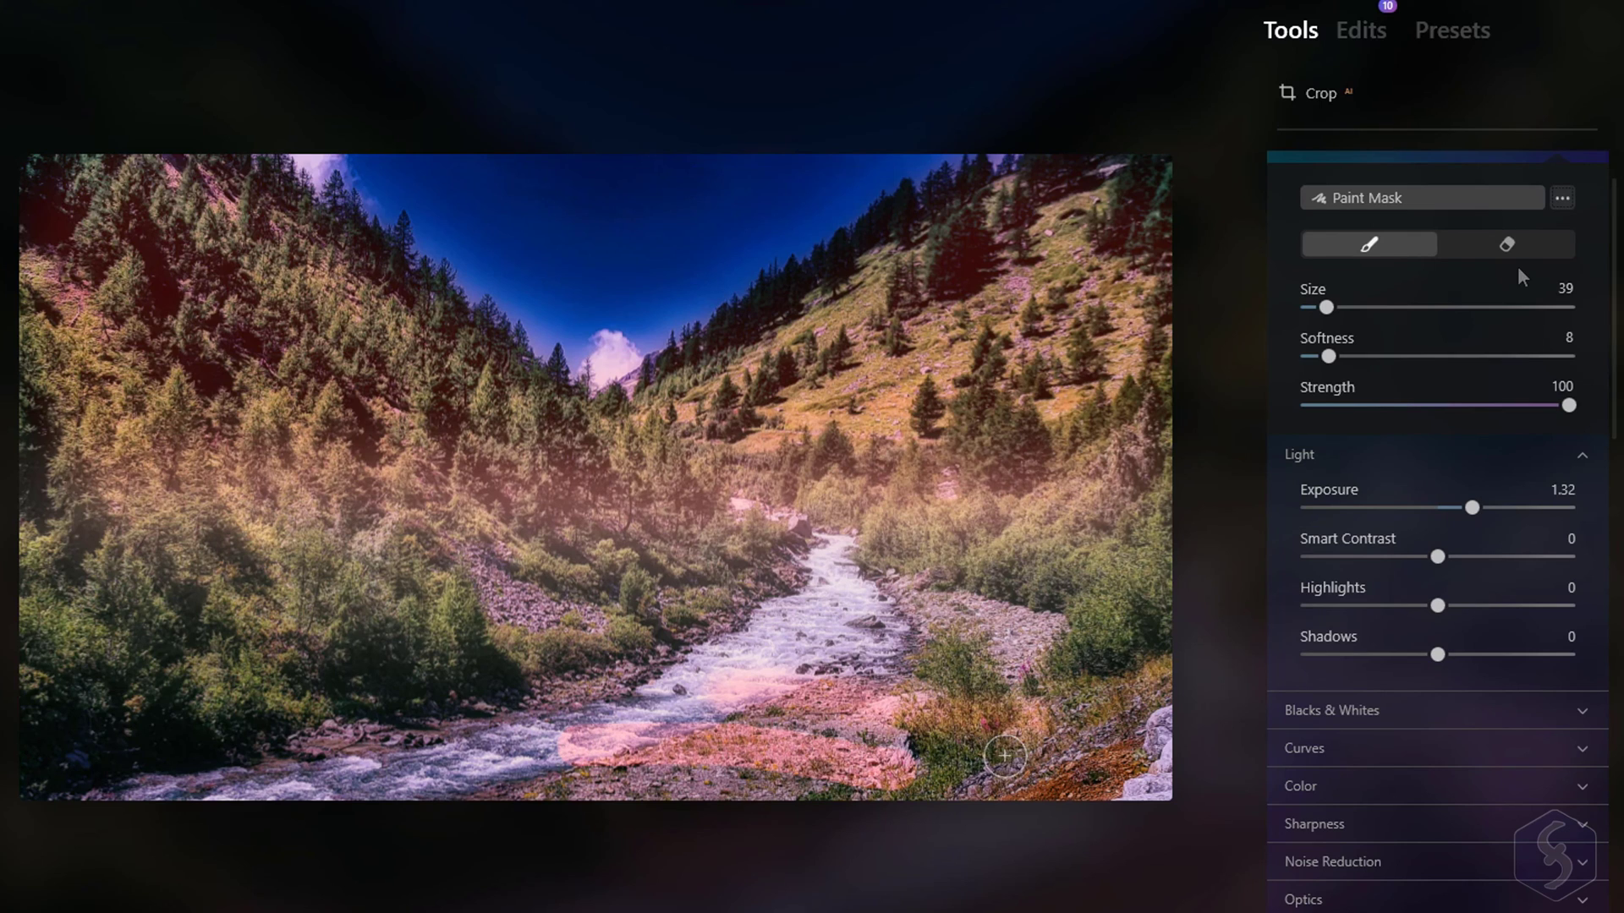
left_click(1506, 244)
left_click_drag(695, 693, 1013, 698)
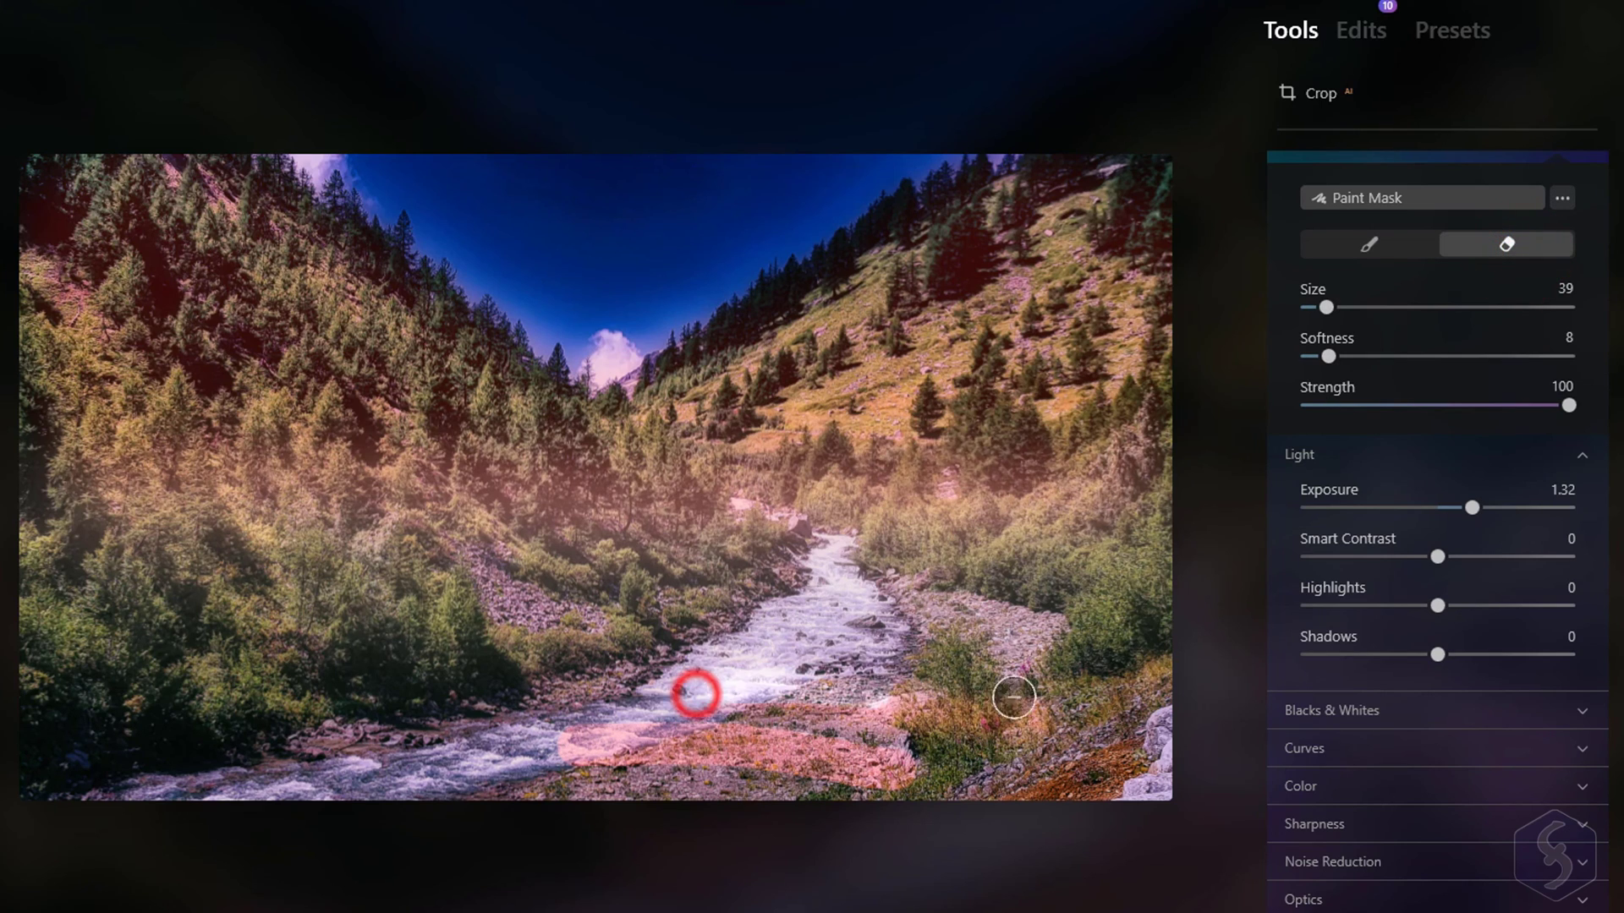
mouse_move(566, 748)
left_mouse_down()
mouse_move(812, 744)
mouse_move(926, 766)
mouse_move(953, 796)
left_mouse_up()
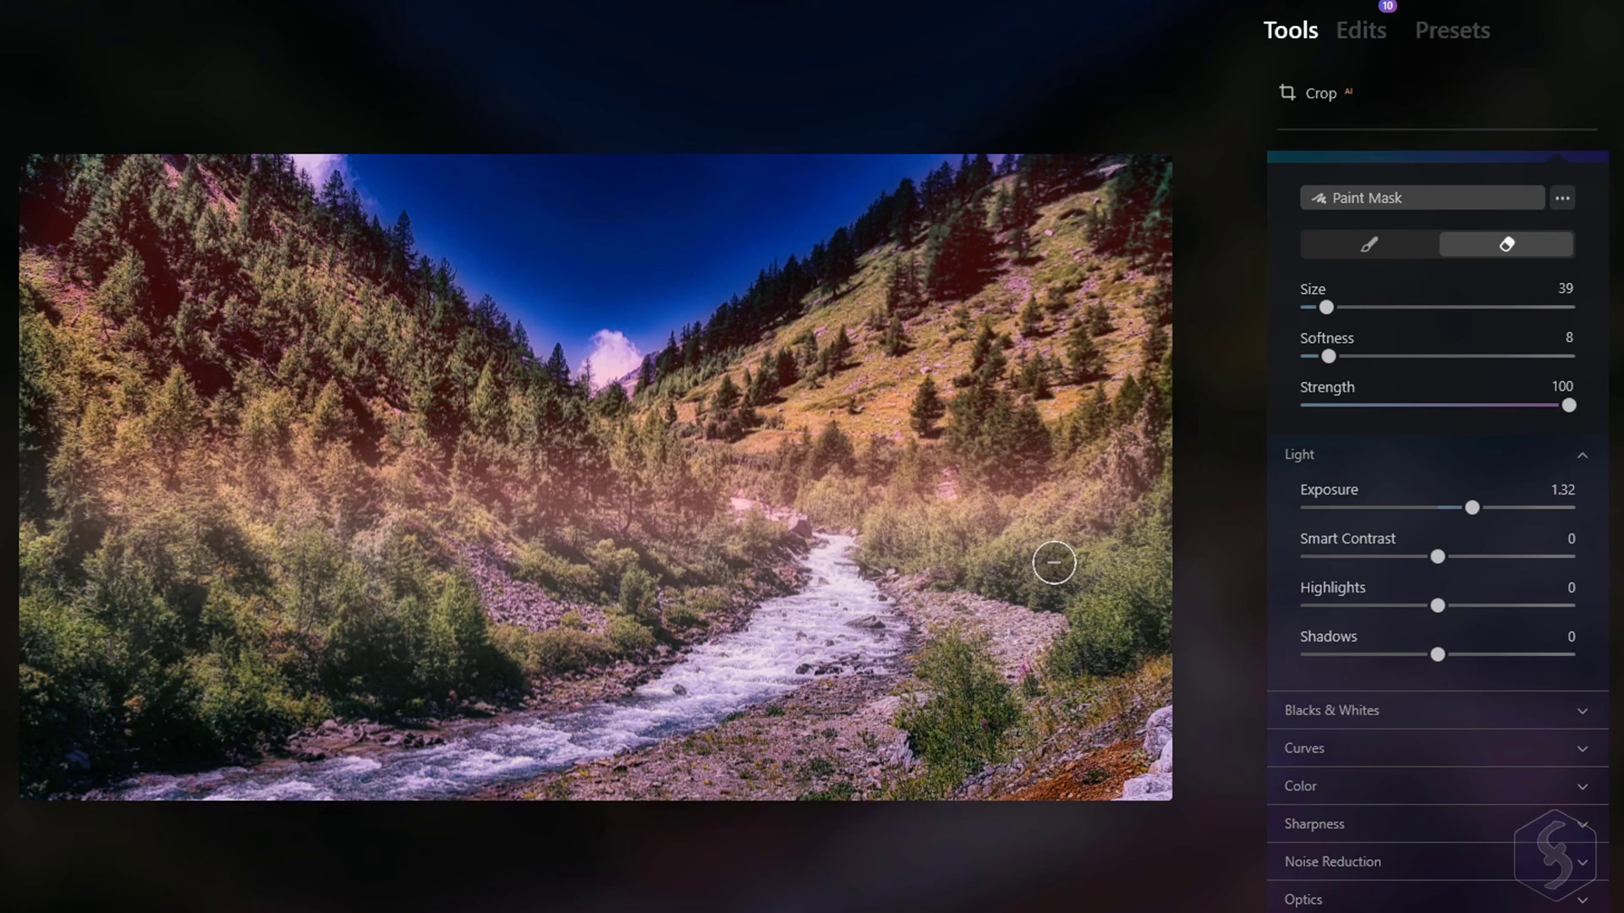
Fill the paint mask, invert it, then clear it
left_click(1565, 197)
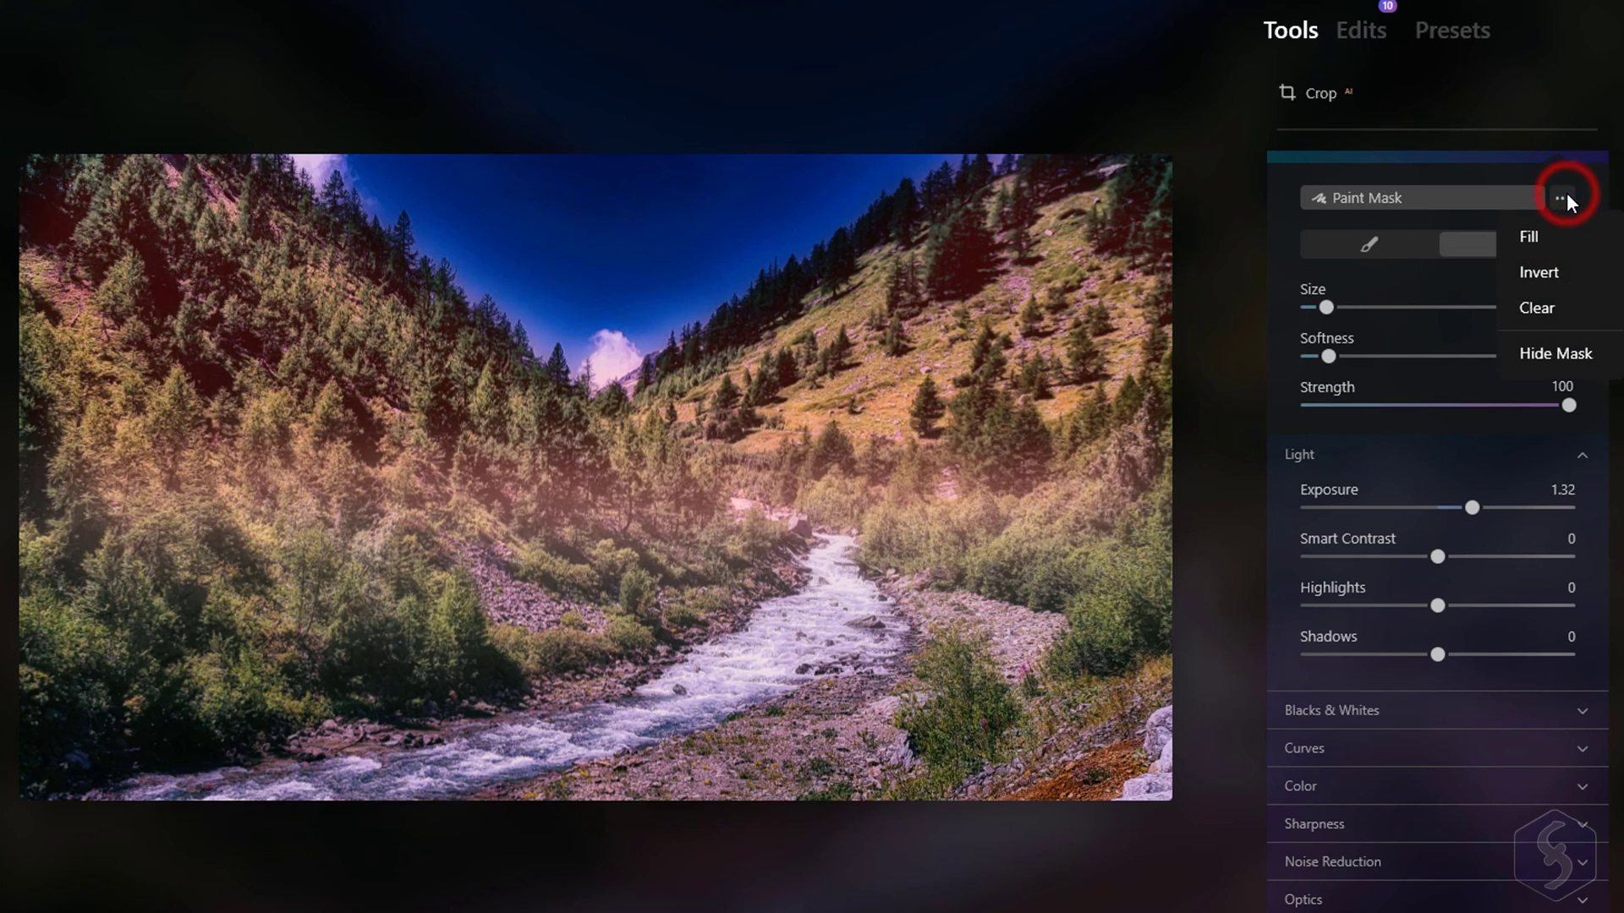
left_click(1541, 241)
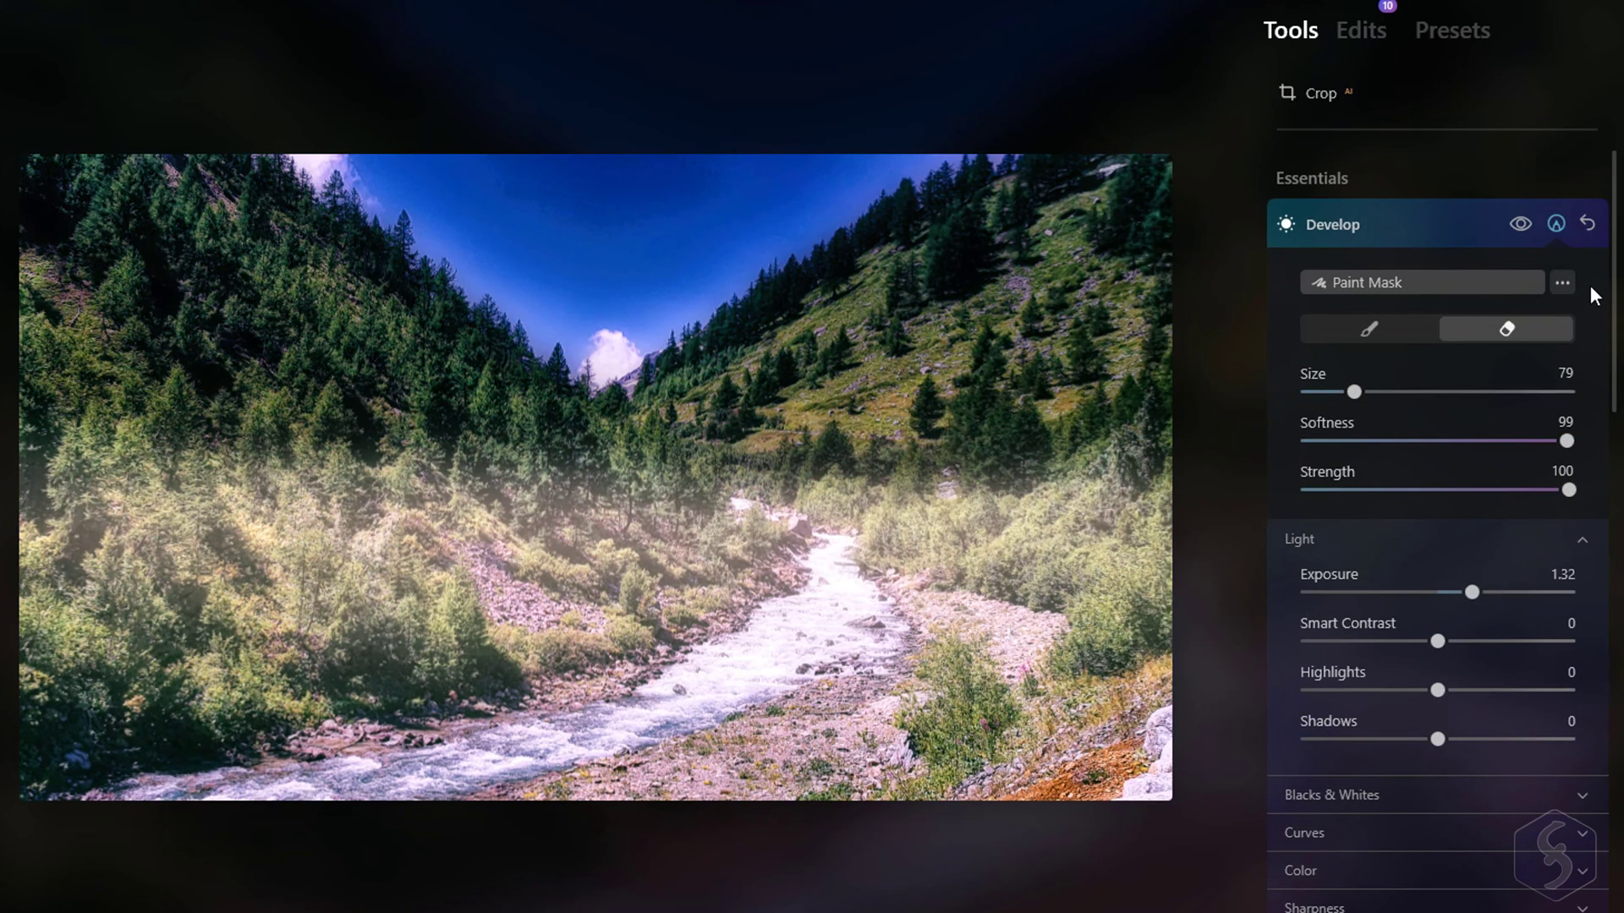
left_click(1562, 281)
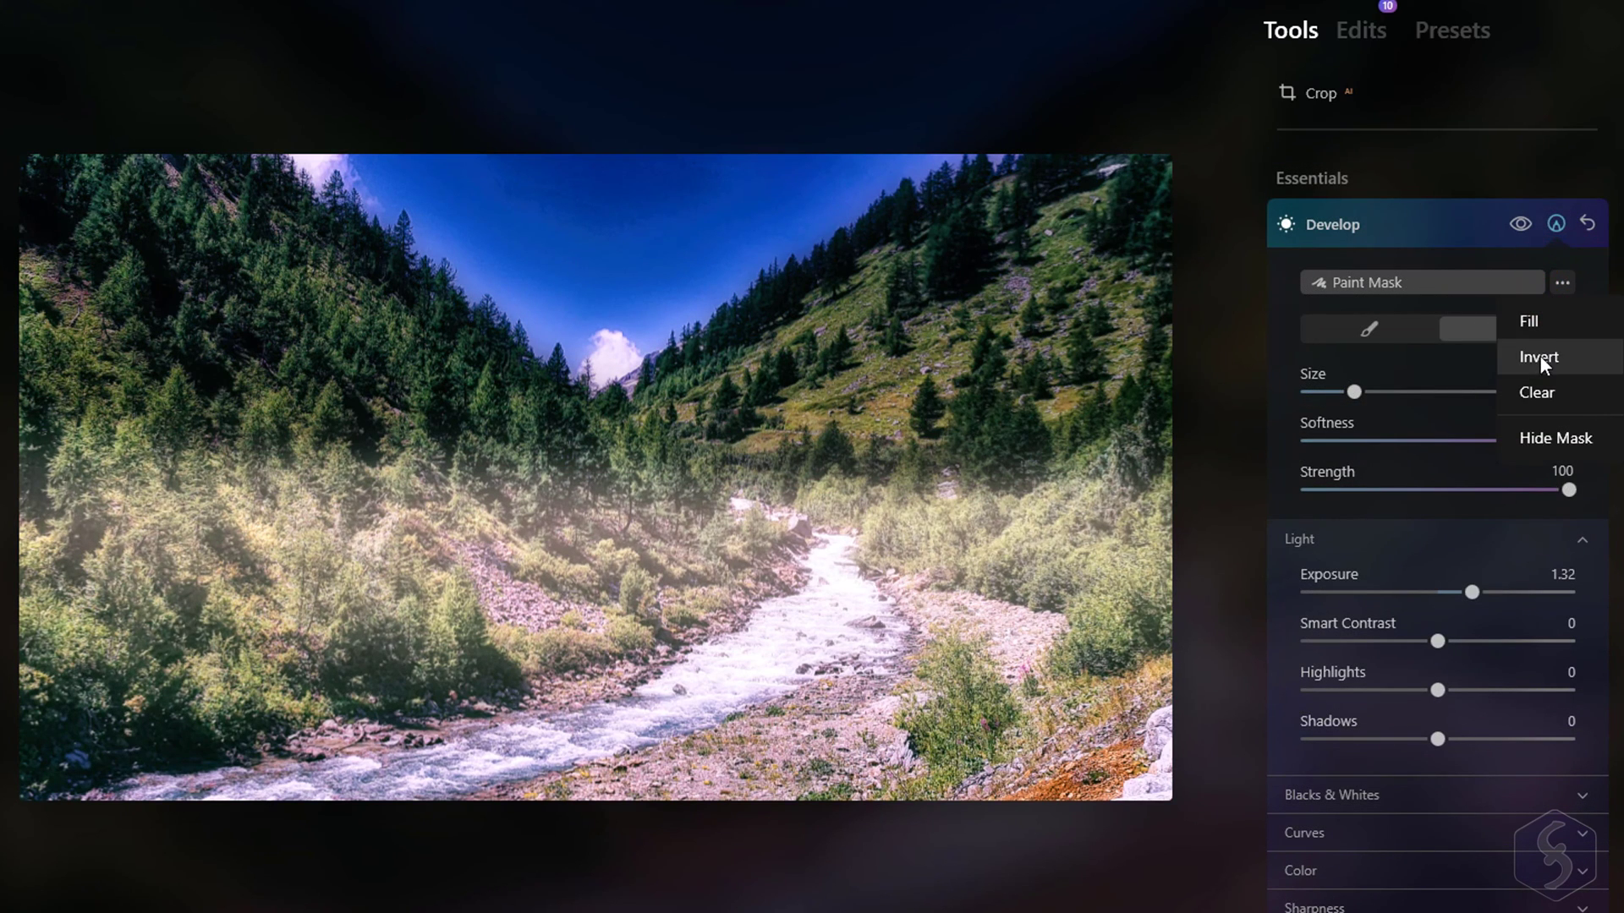
left_click(1541, 357)
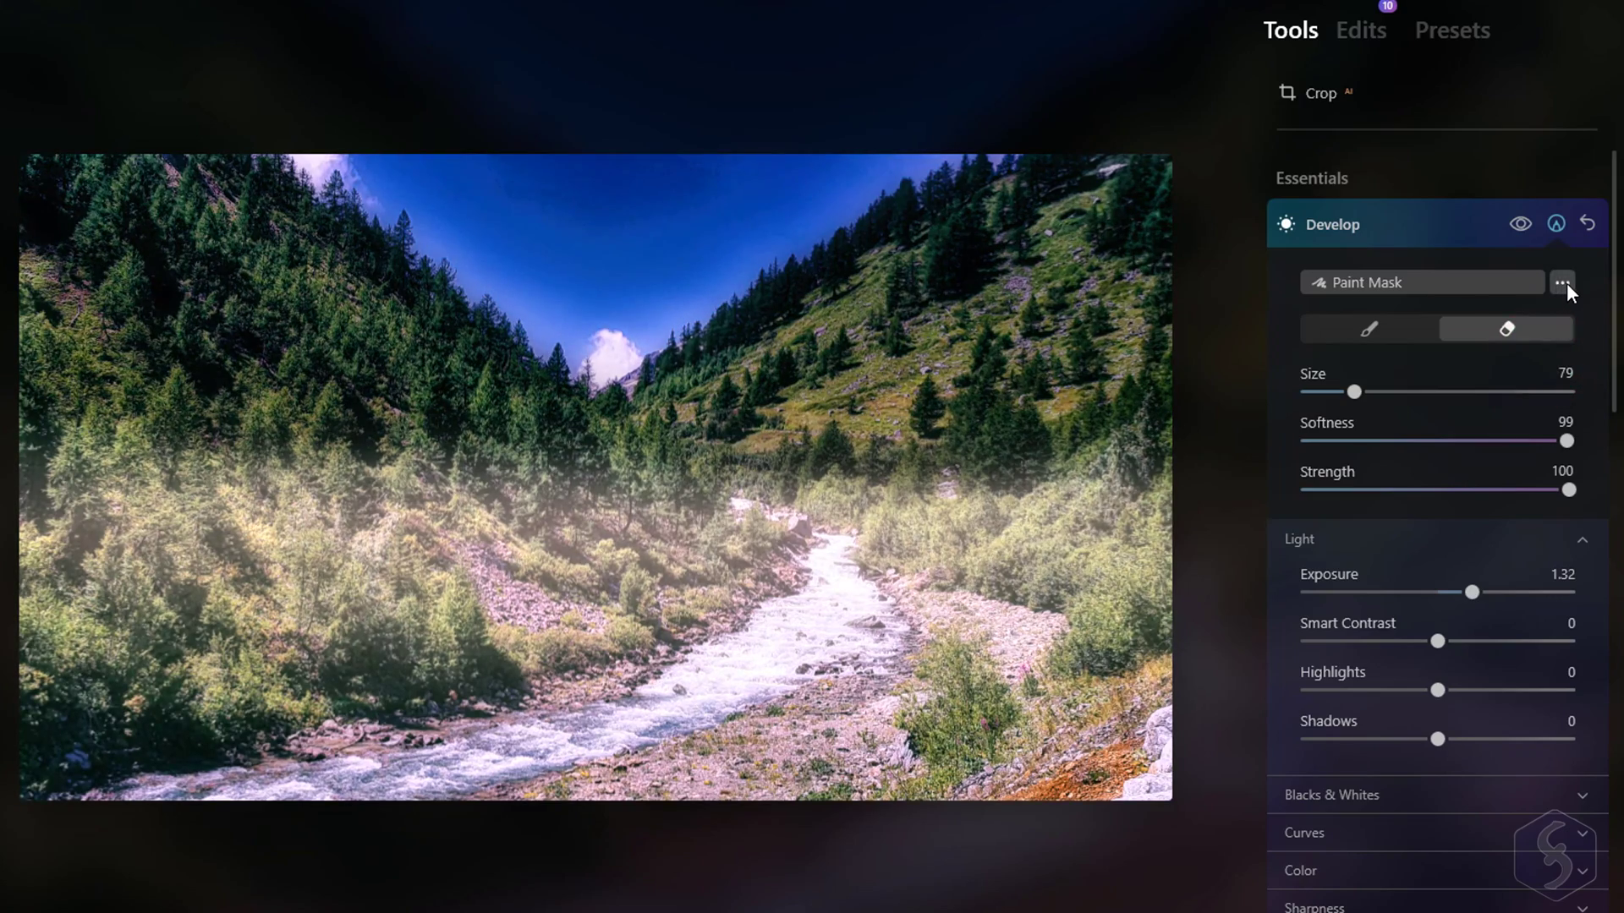
left_click(1562, 282)
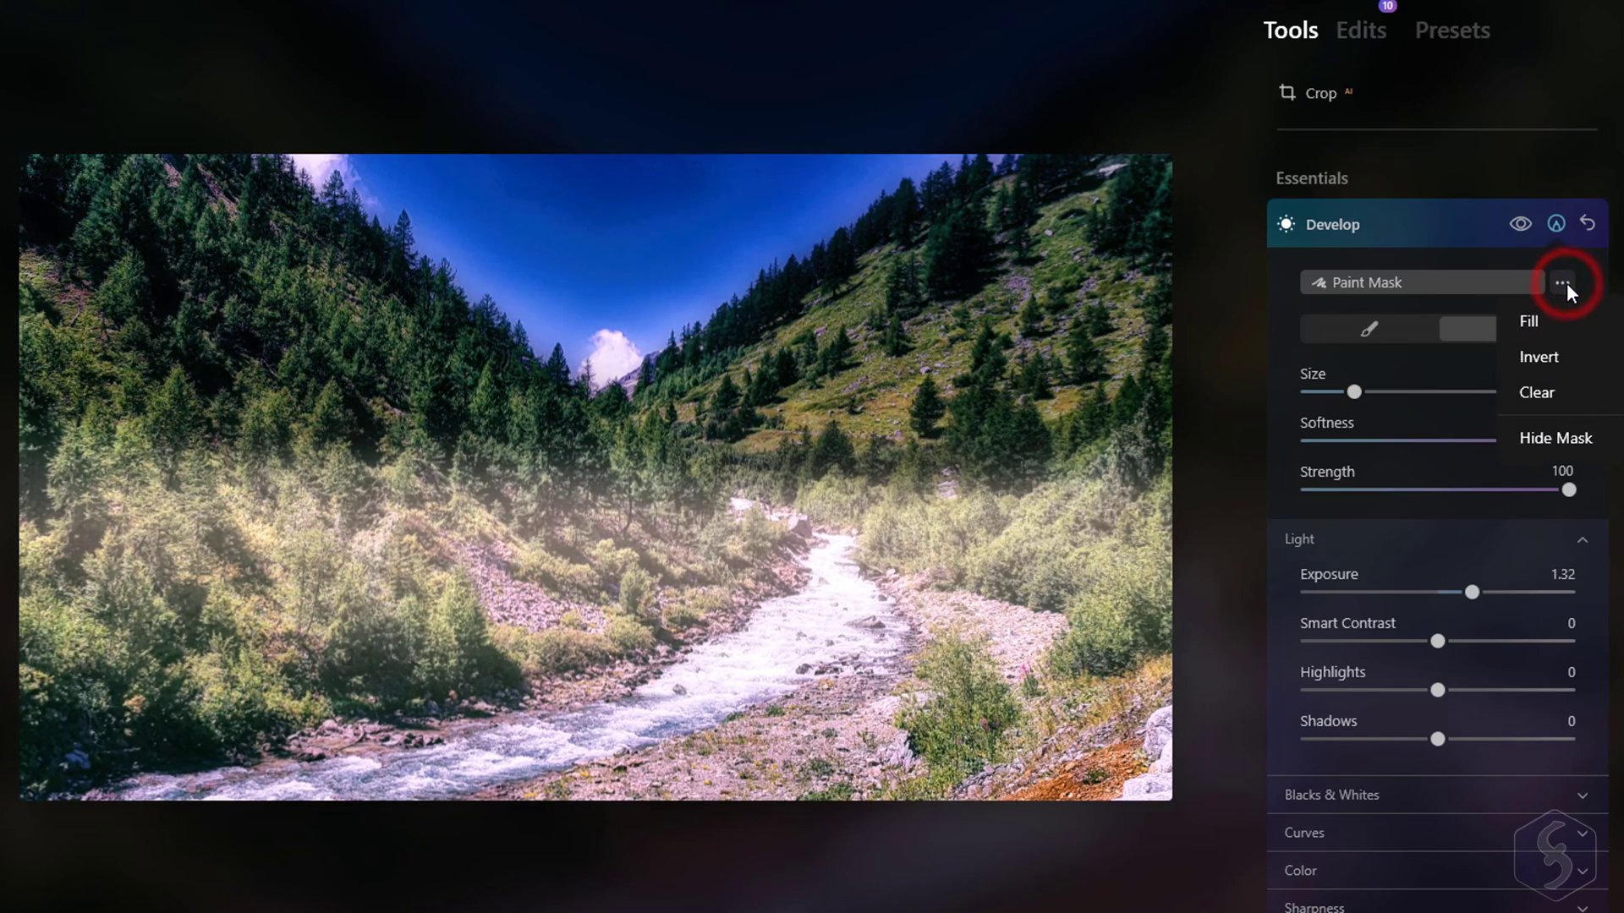
left_click(1541, 389)
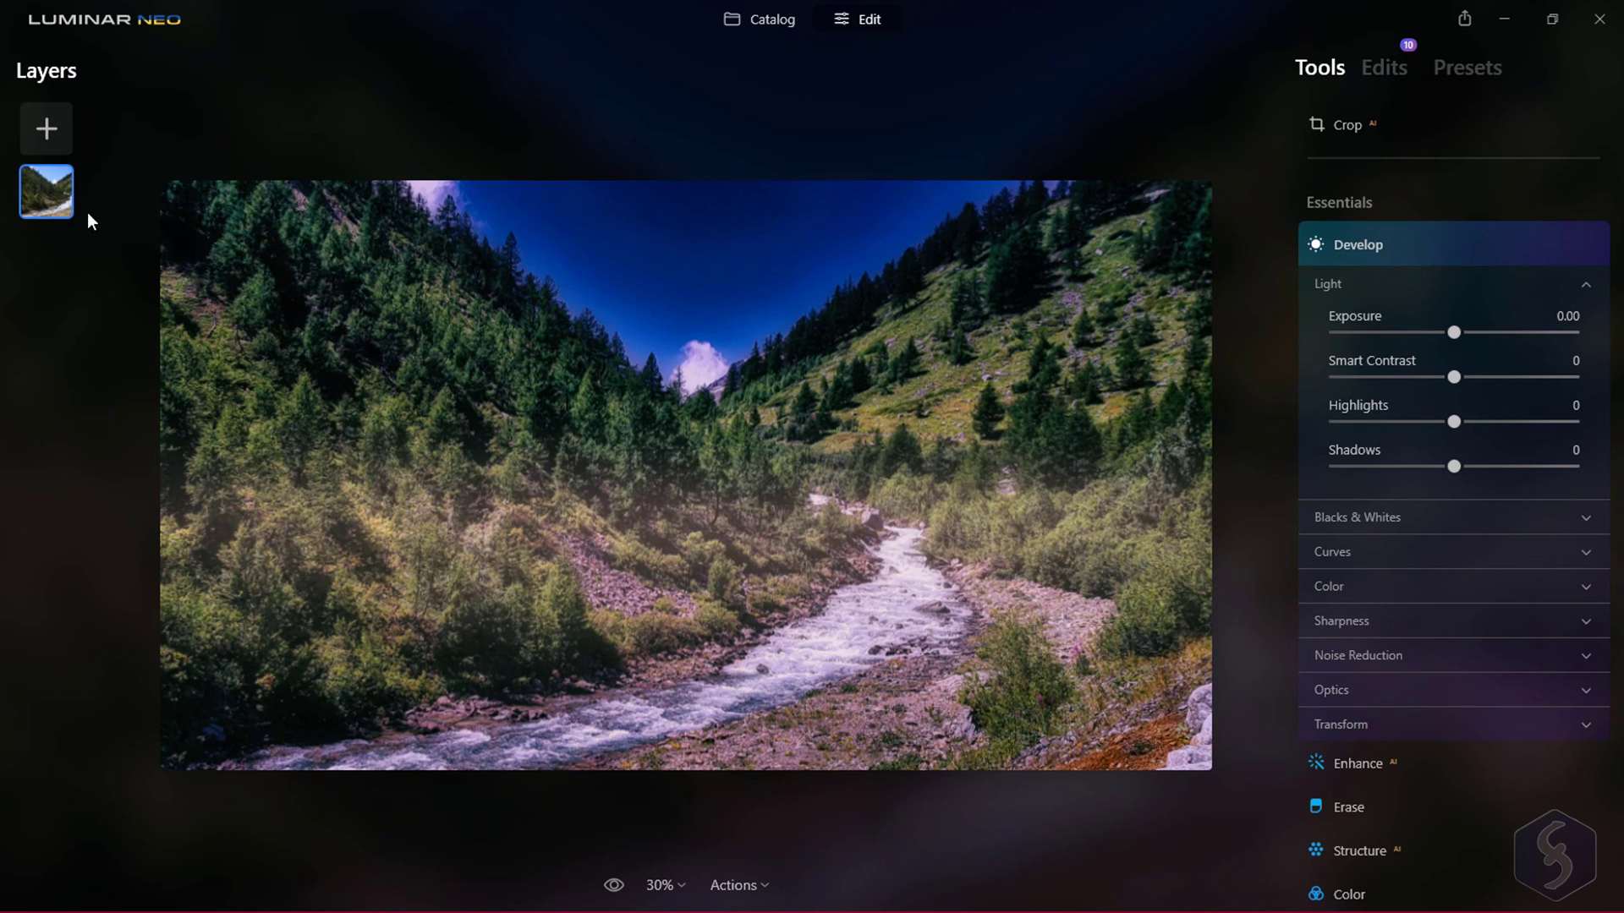
Add a Stardust Bokeh overlay as a new layer on the river photo
left_click(47, 128)
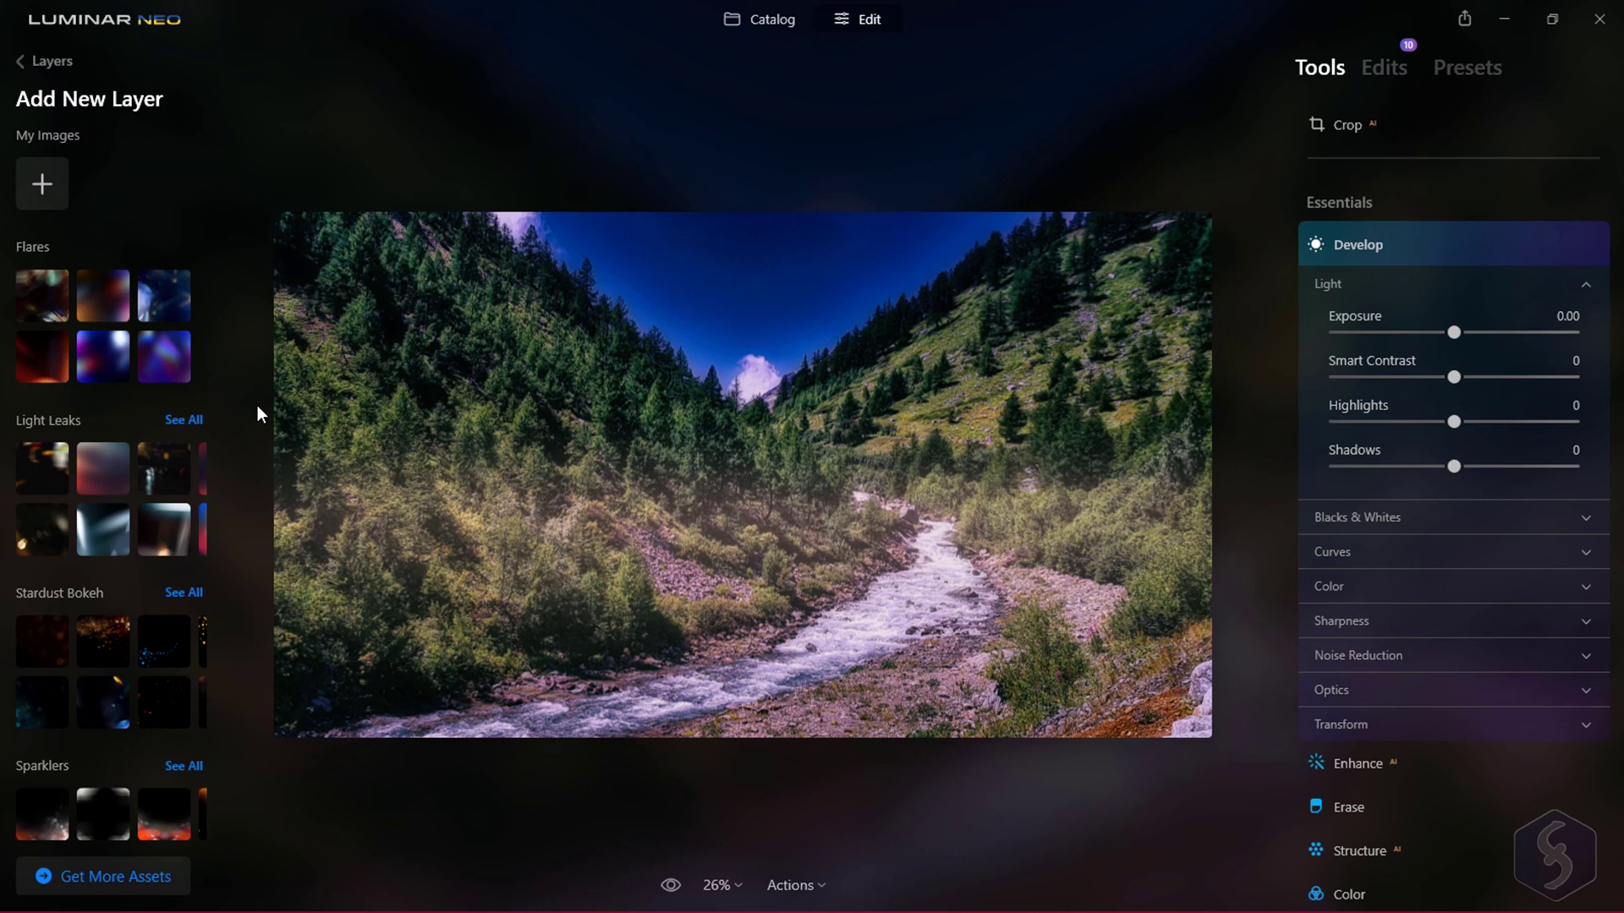
scroll(34, 507, "down", 1)
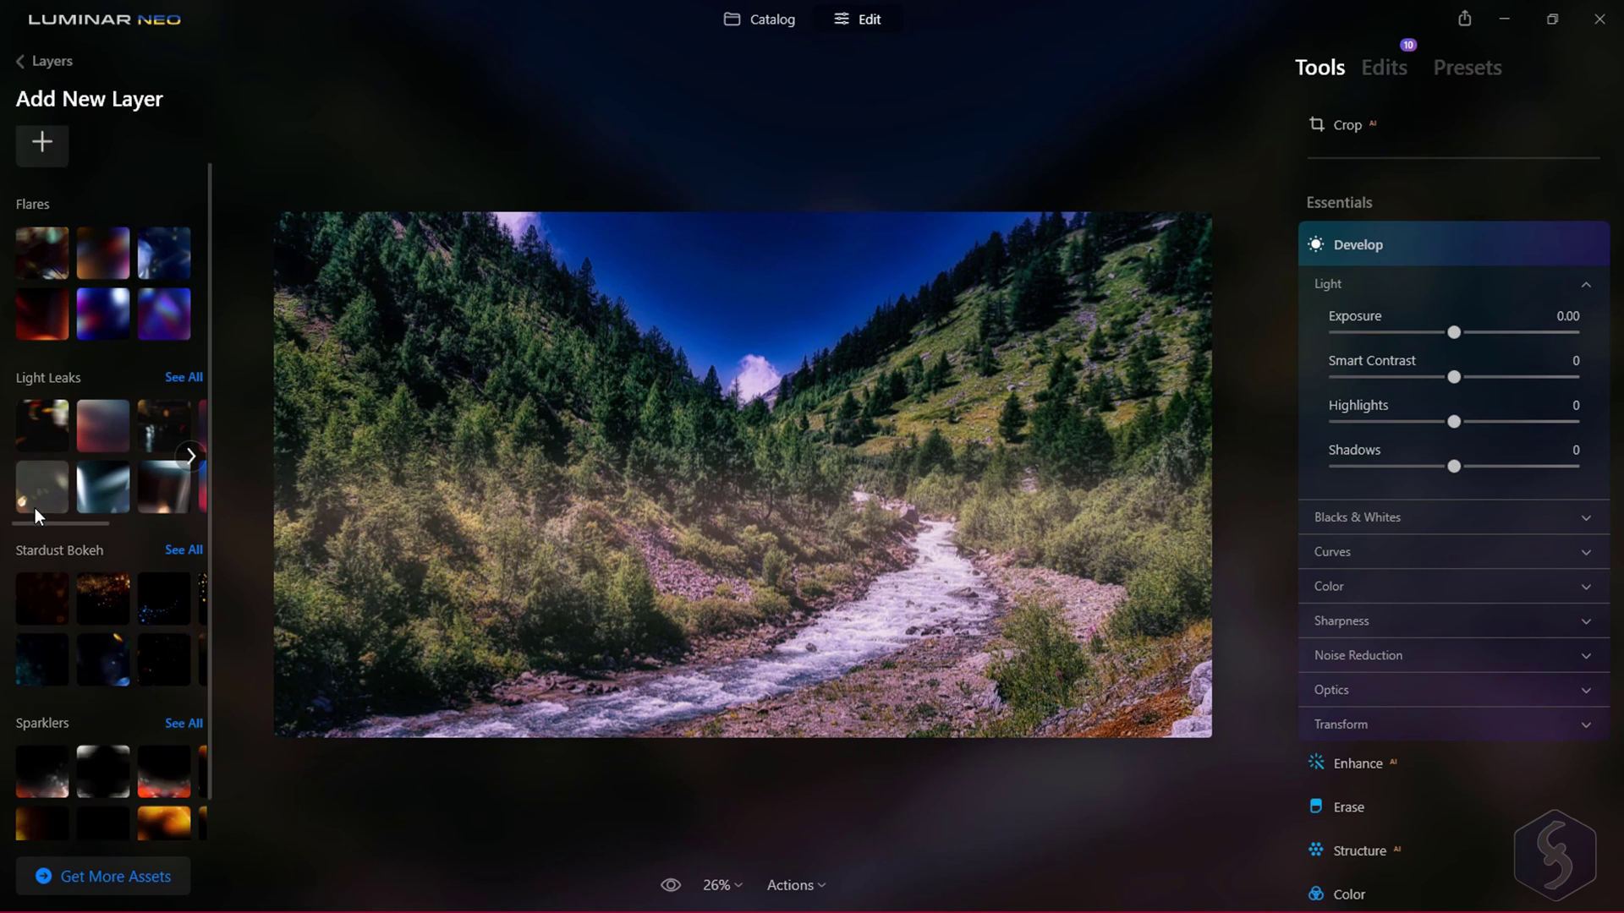
scroll(33, 508, "down", 1)
scroll(156, 647, "up", 1)
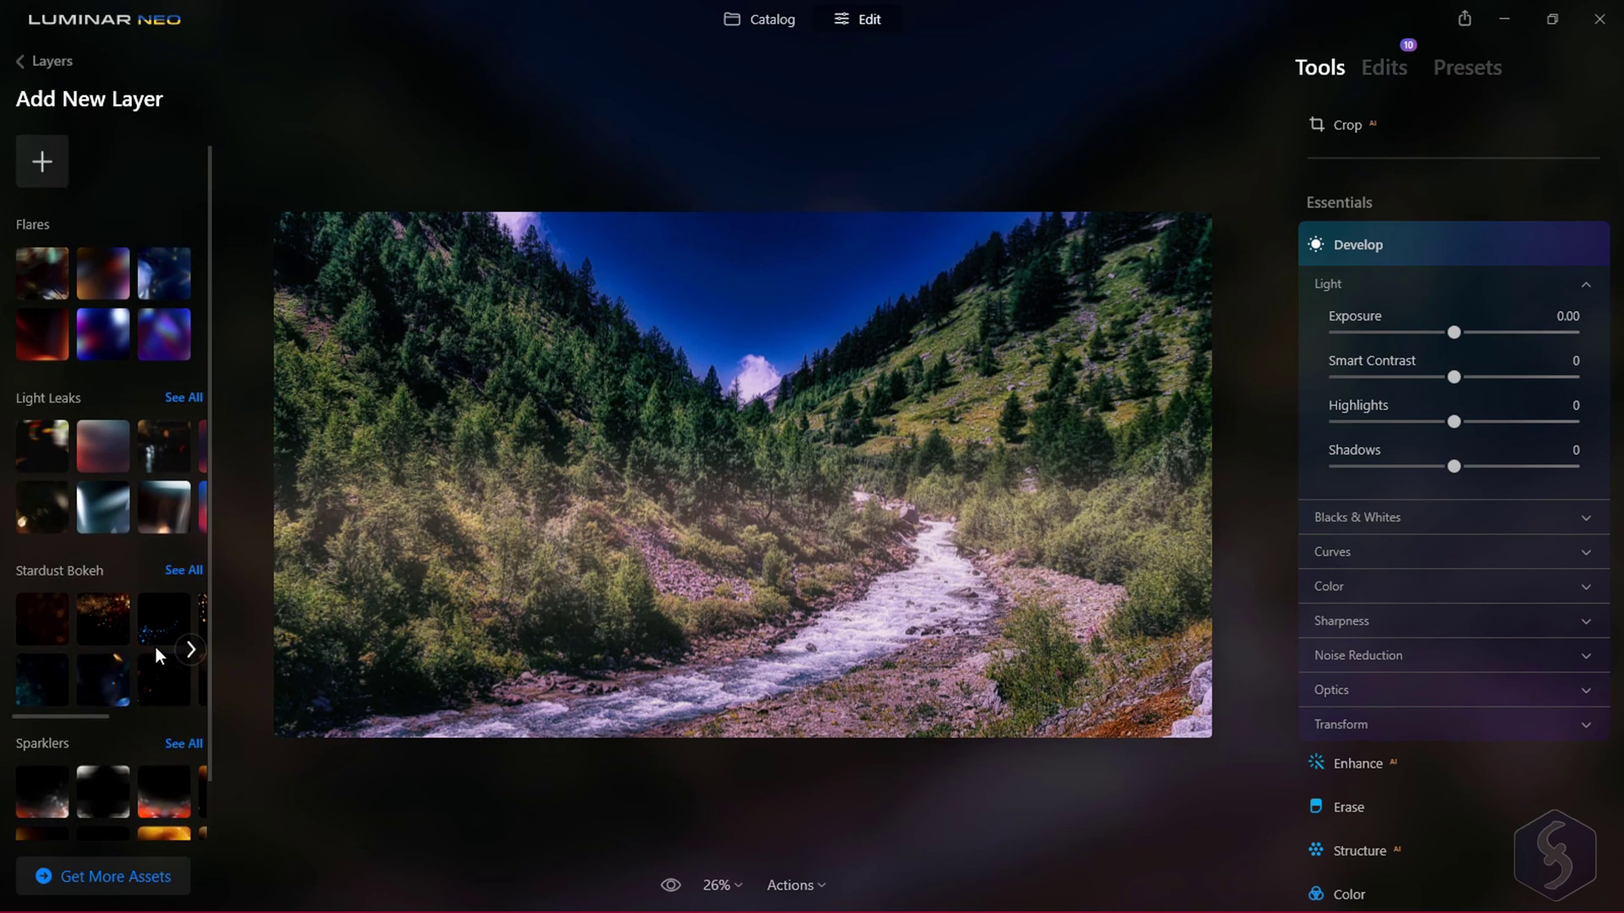
scroll(155, 647, "up", 1)
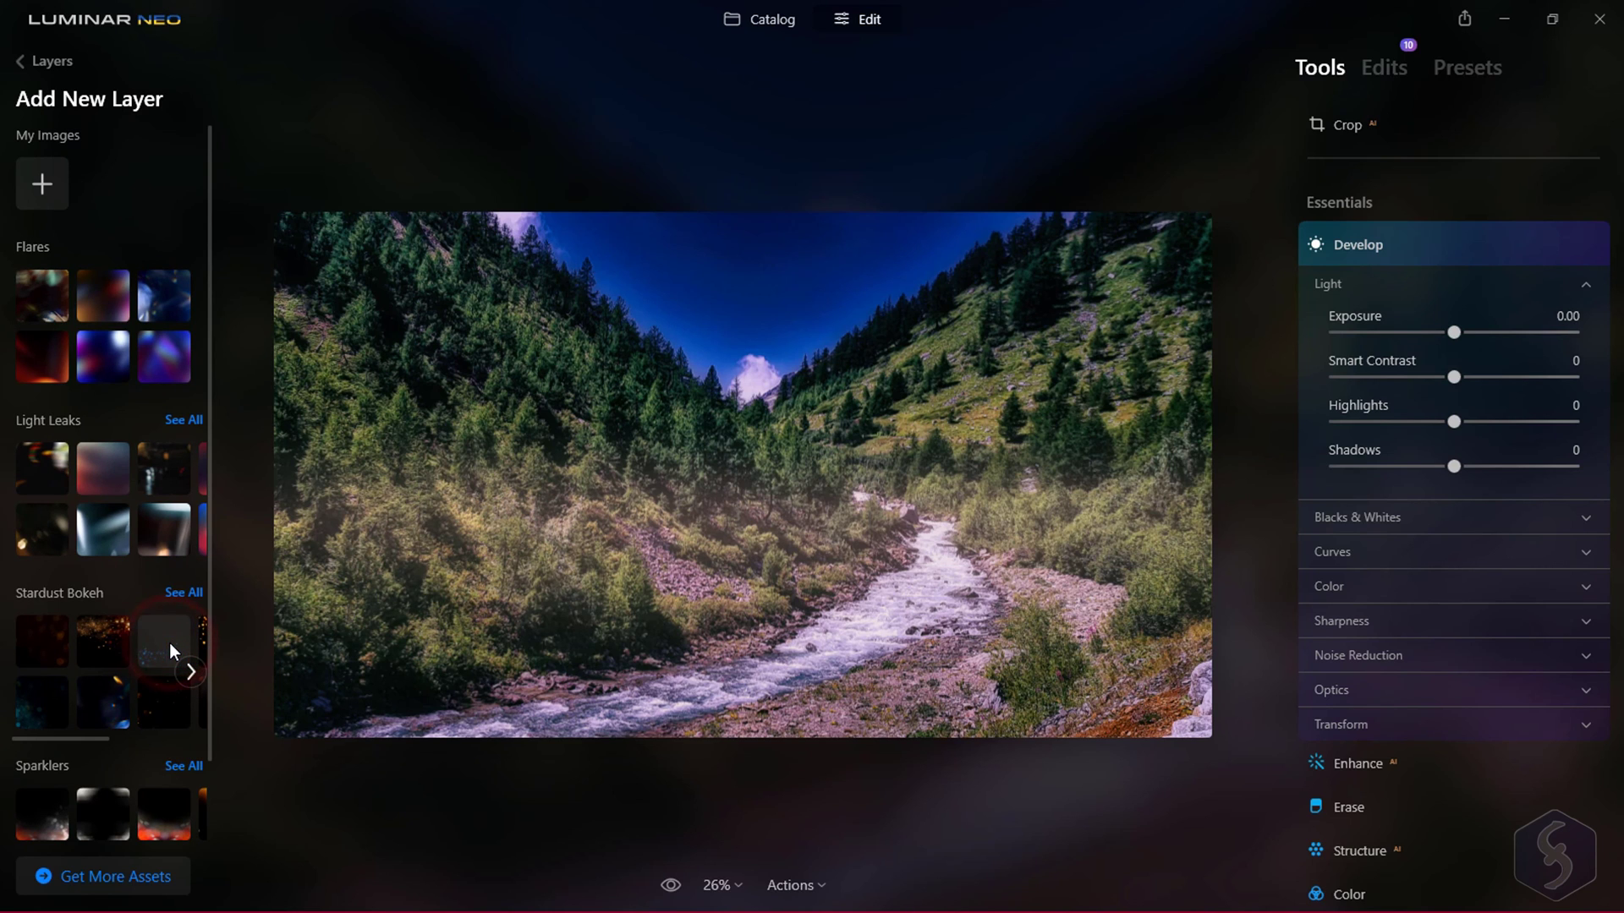
left_click(169, 643)
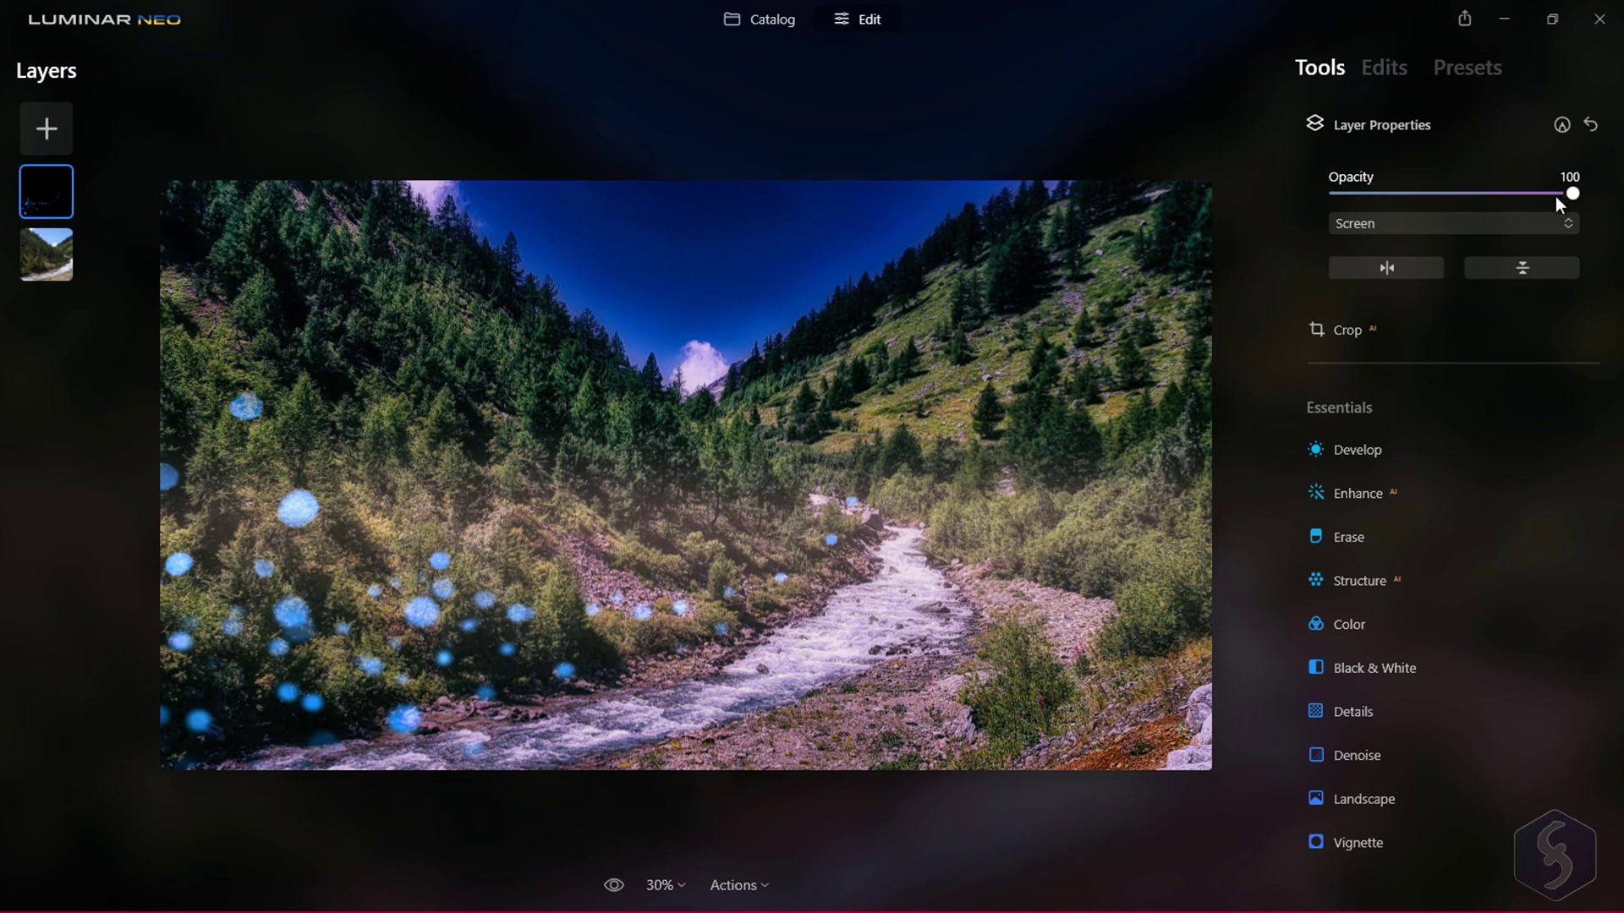
Set the bokeh layer opacity to 100, test Flip Horizontal, and try brightening its exposure
left_click_drag(1515, 191, 1595, 210)
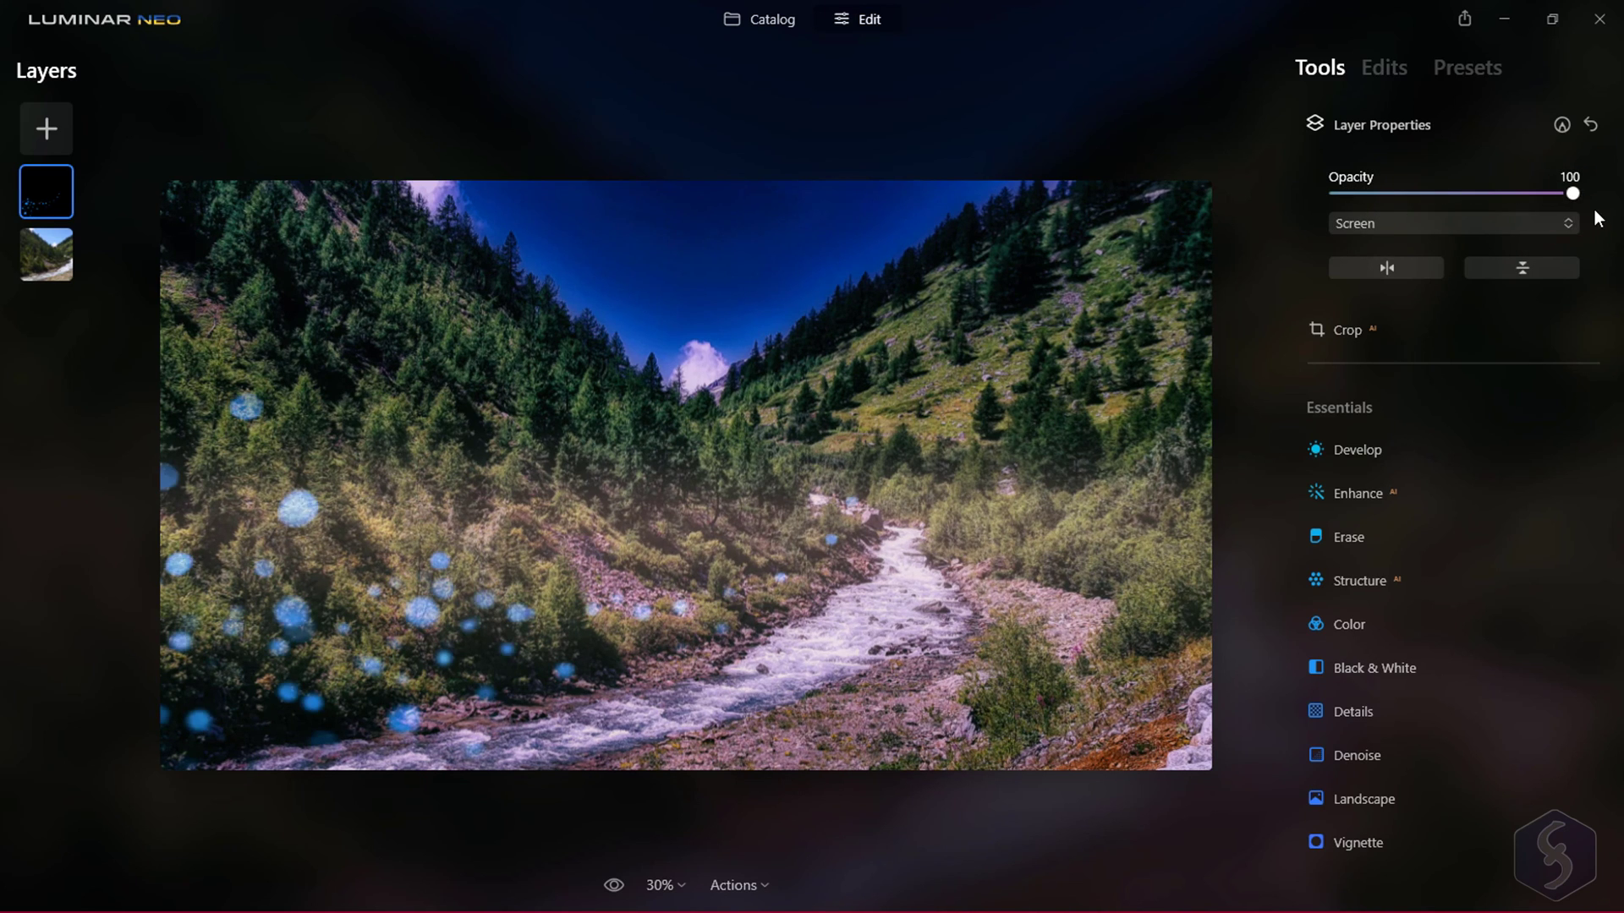
left_click(1412, 270)
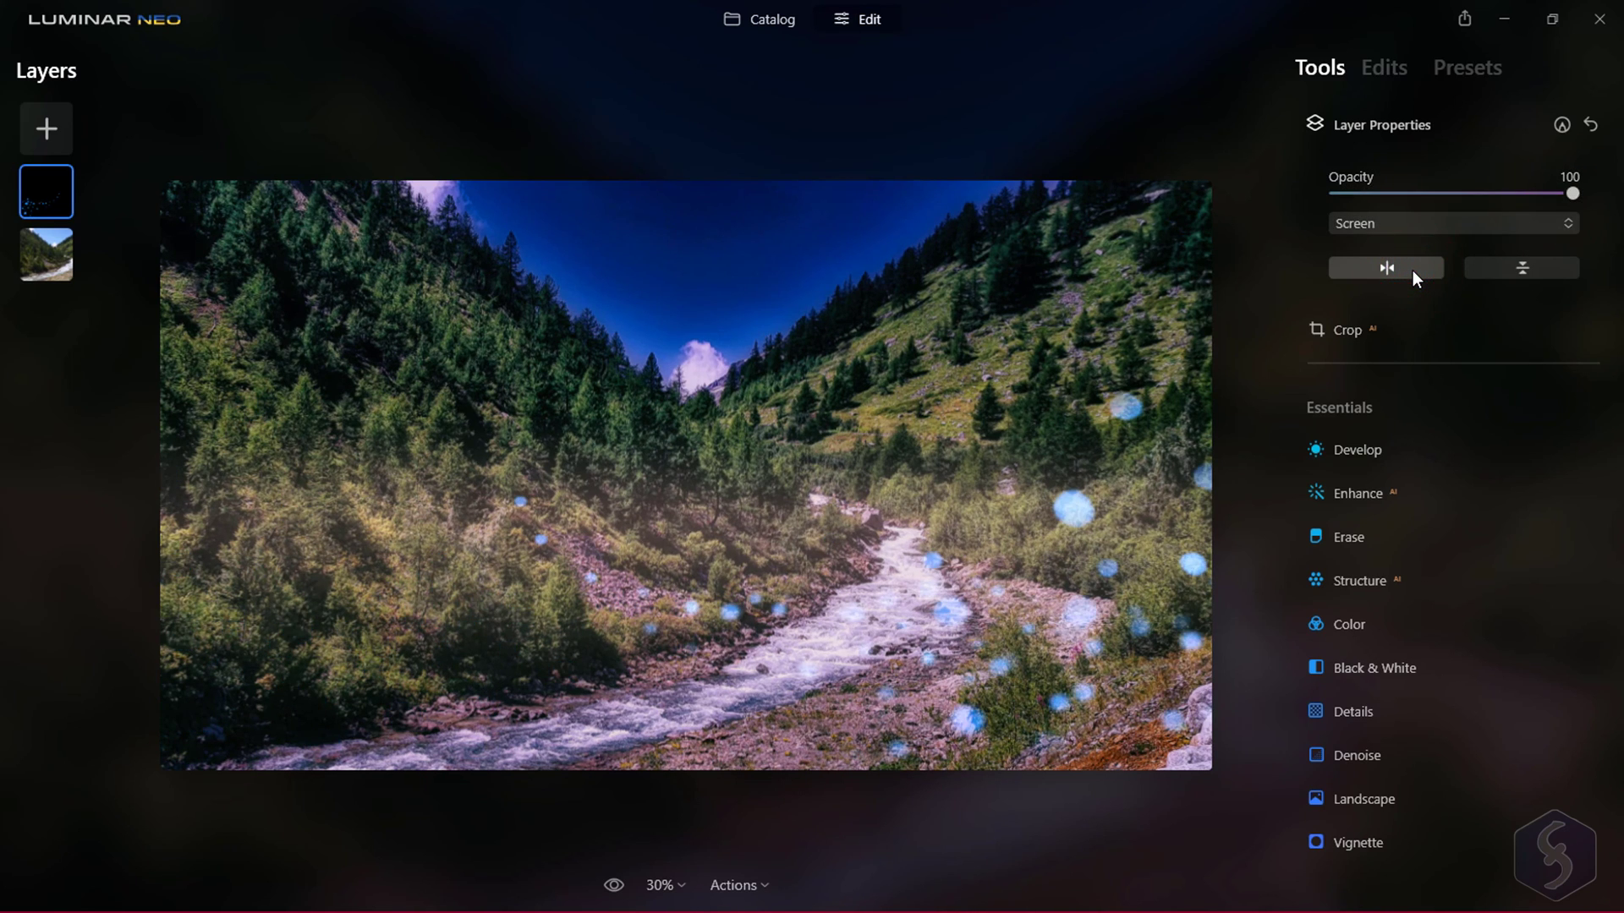
left_click(1412, 271)
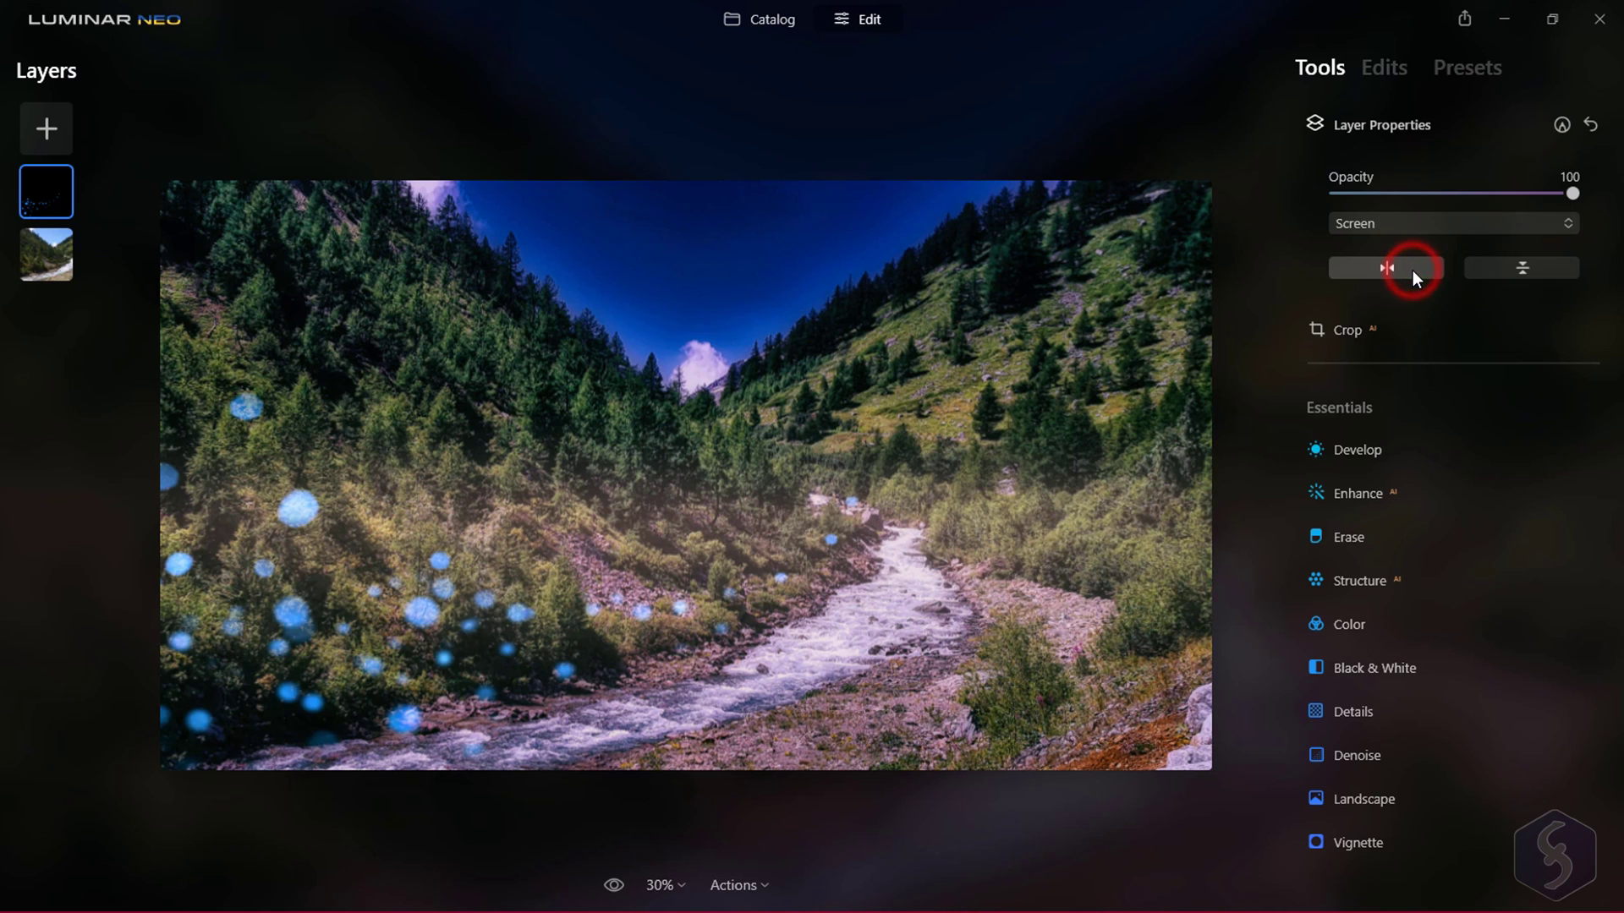
left_click(1393, 462)
mouse_move(1454, 379)
left_mouse_down()
mouse_move(1564, 379)
mouse_move(1336, 379)
mouse_move(1540, 392)
mouse_move(1468, 381)
left_mouse_up()
Select the bokeh river photo in the catalog and choose File > Export
left_click(759, 17)
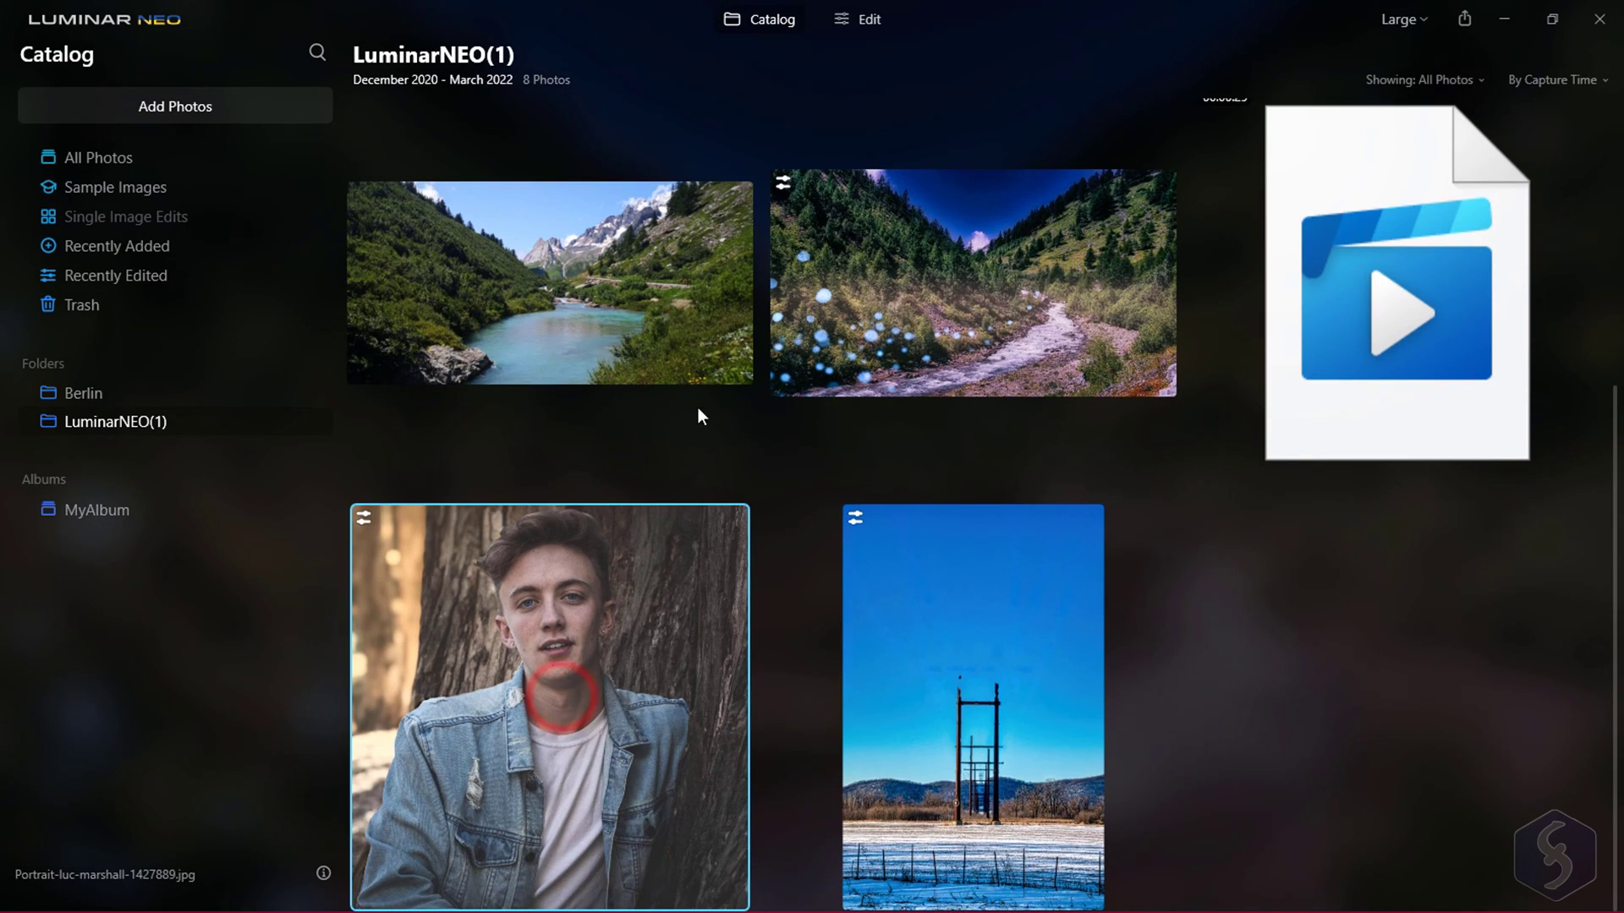
left_click(678, 355)
left_click(957, 323)
scroll(803, 296, "up", 2)
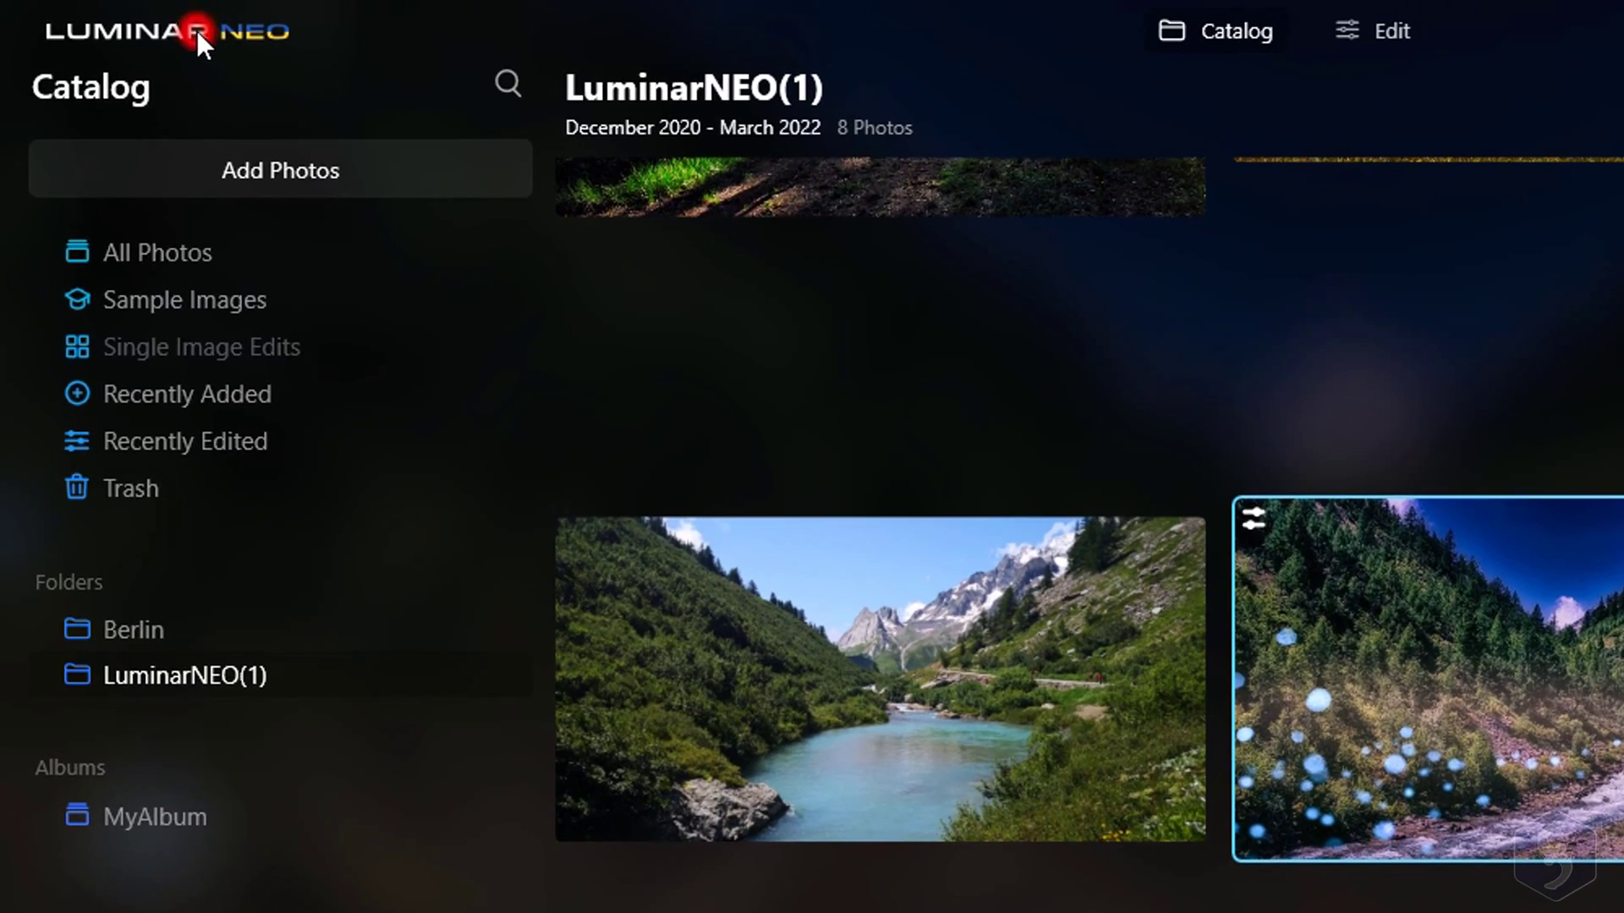
left_click(122, 19)
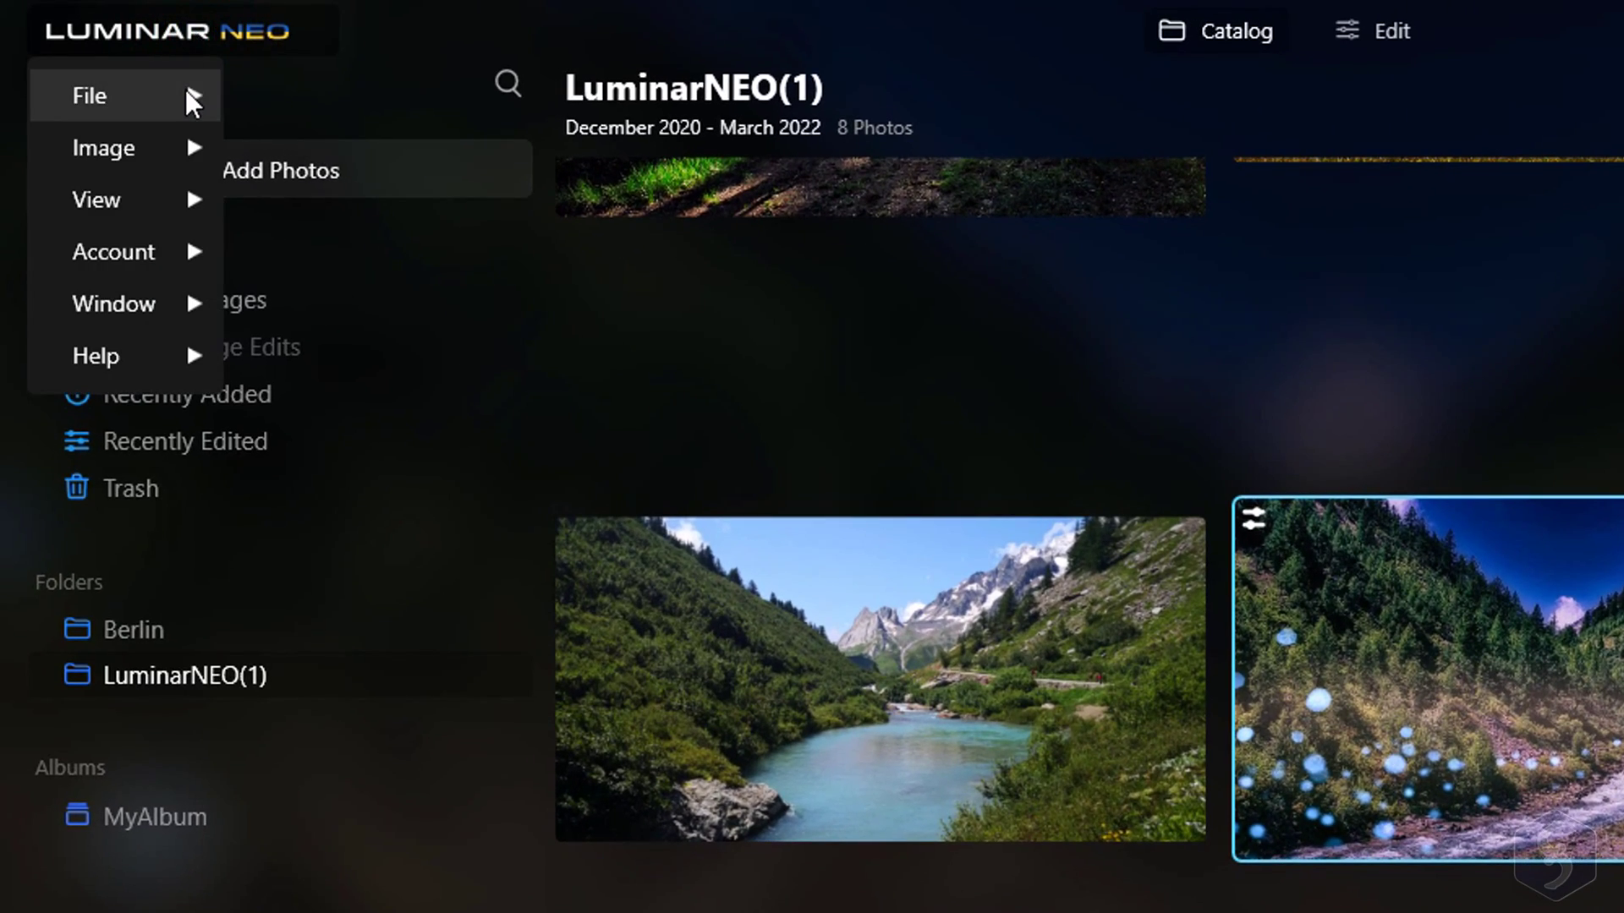
mouse_move(190, 93)
left_click(397, 497)
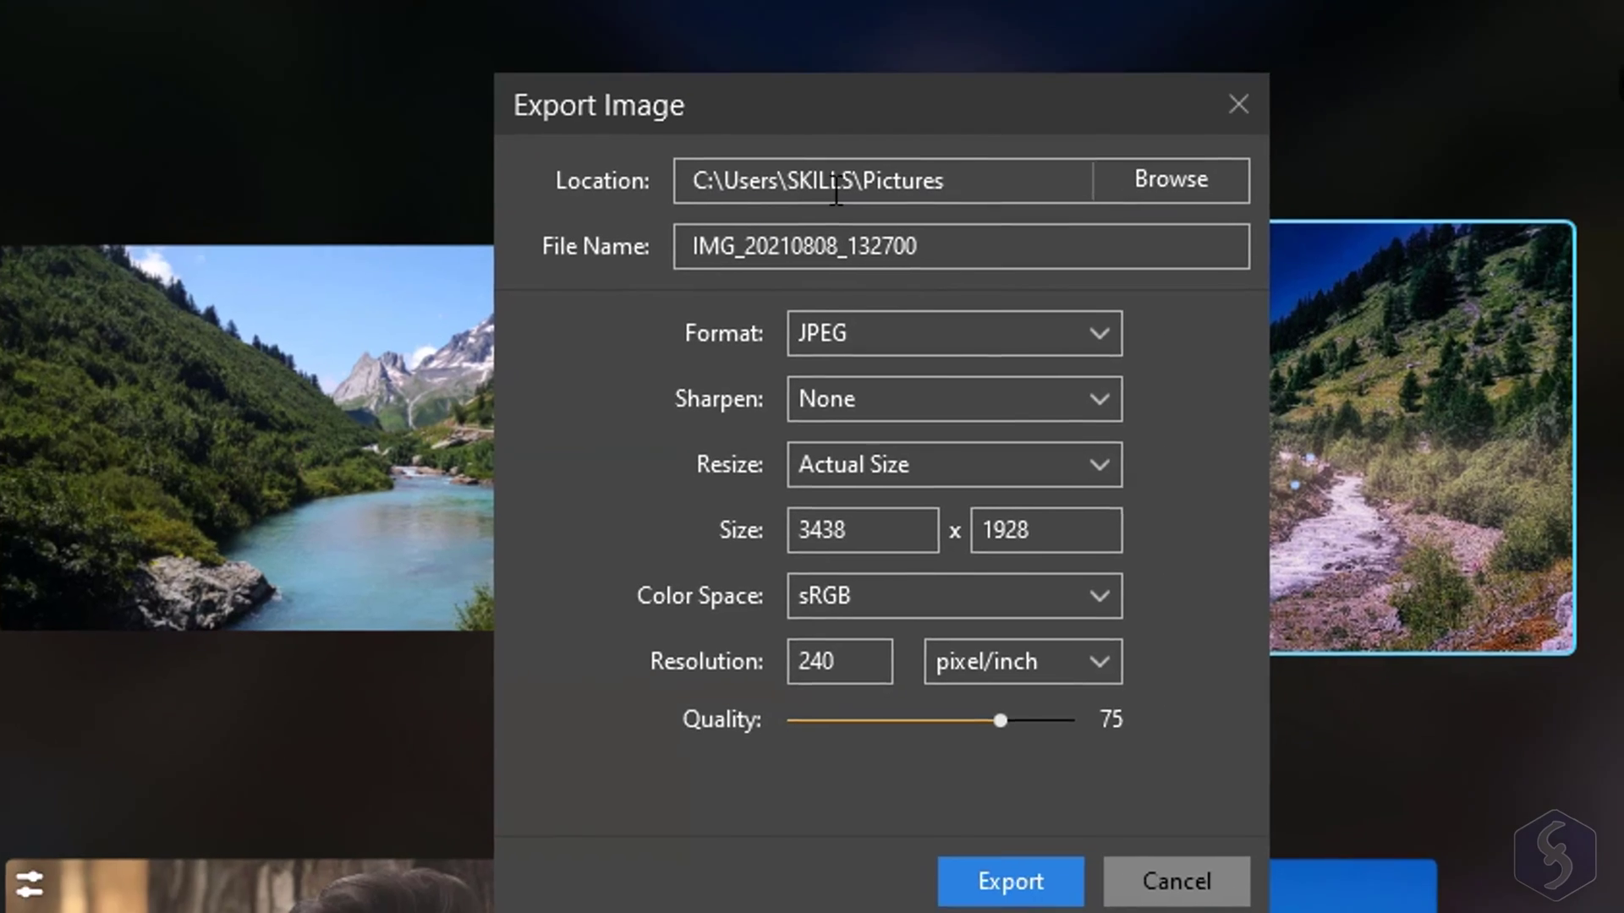
Select the export location path and the export file name
left_click(1364, 468)
left_click_drag(890, 134, 441, 137)
left_click(856, 200)
left_click_drag(857, 200, 490, 201)
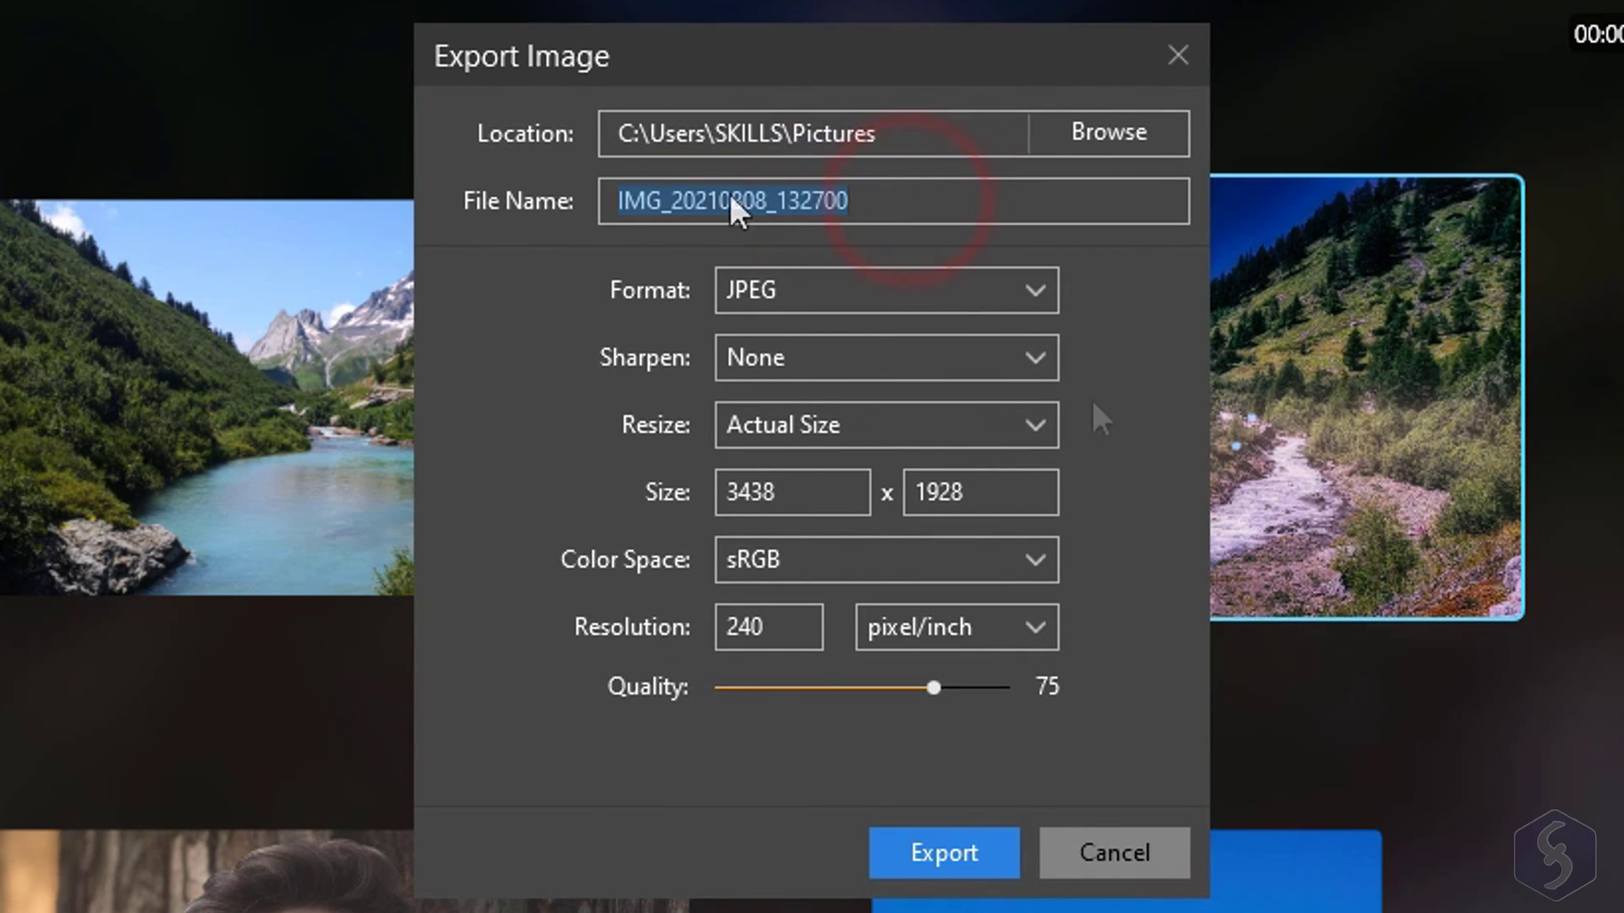
Keep JPEG format at actual size 3438 x 1928 and review the colour space options
left_click(951, 298)
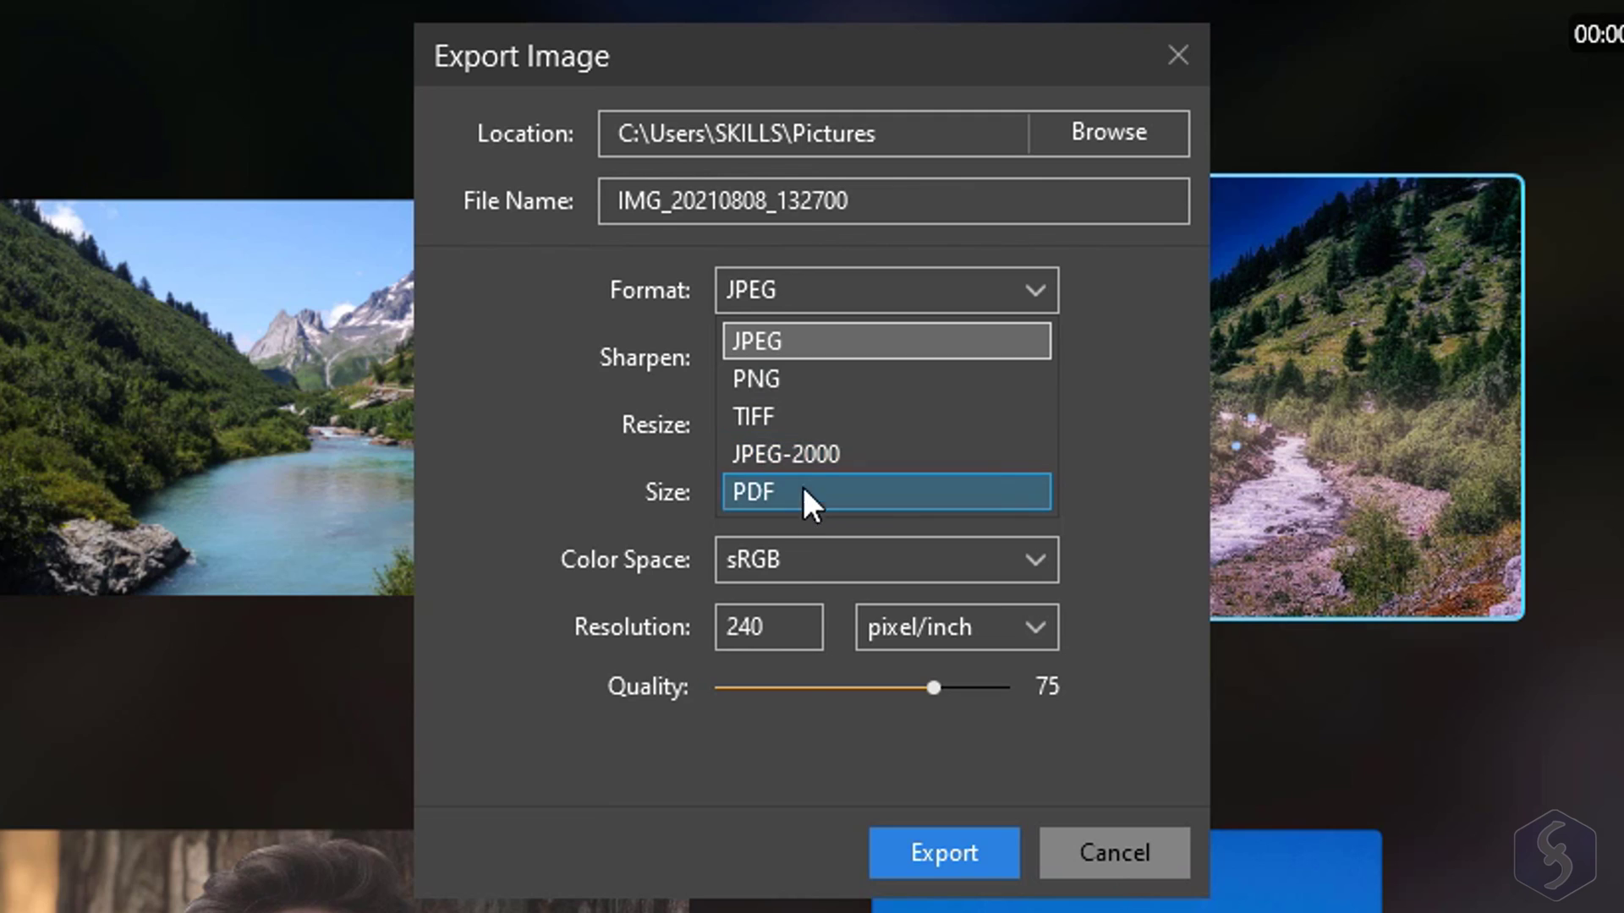
left_click(877, 338)
left_click(899, 428)
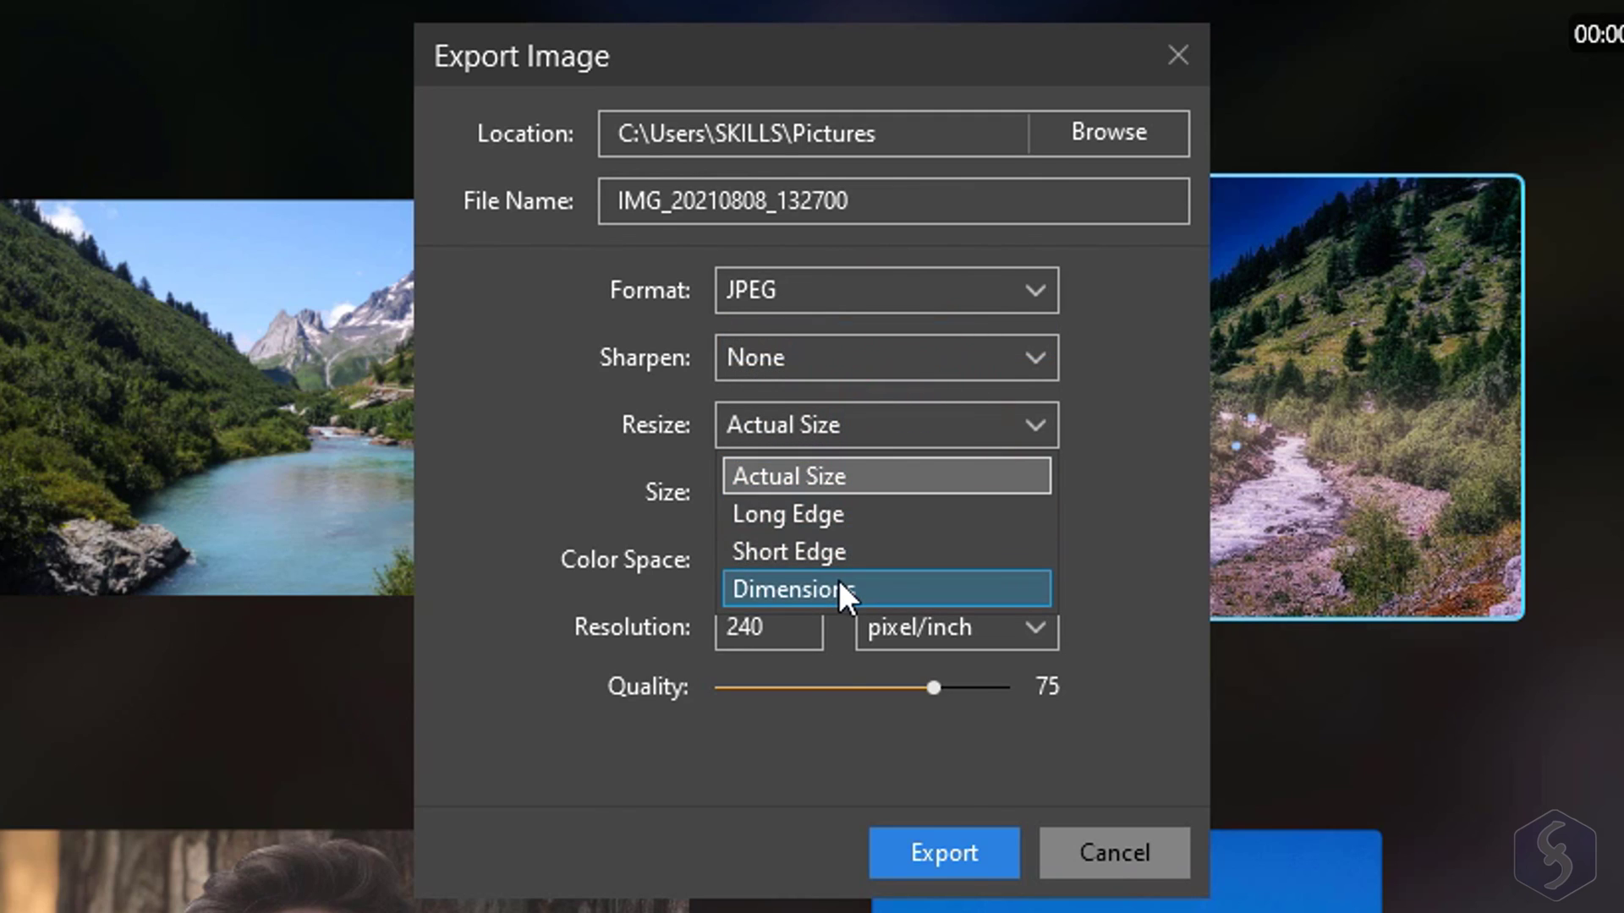
left_click(877, 422)
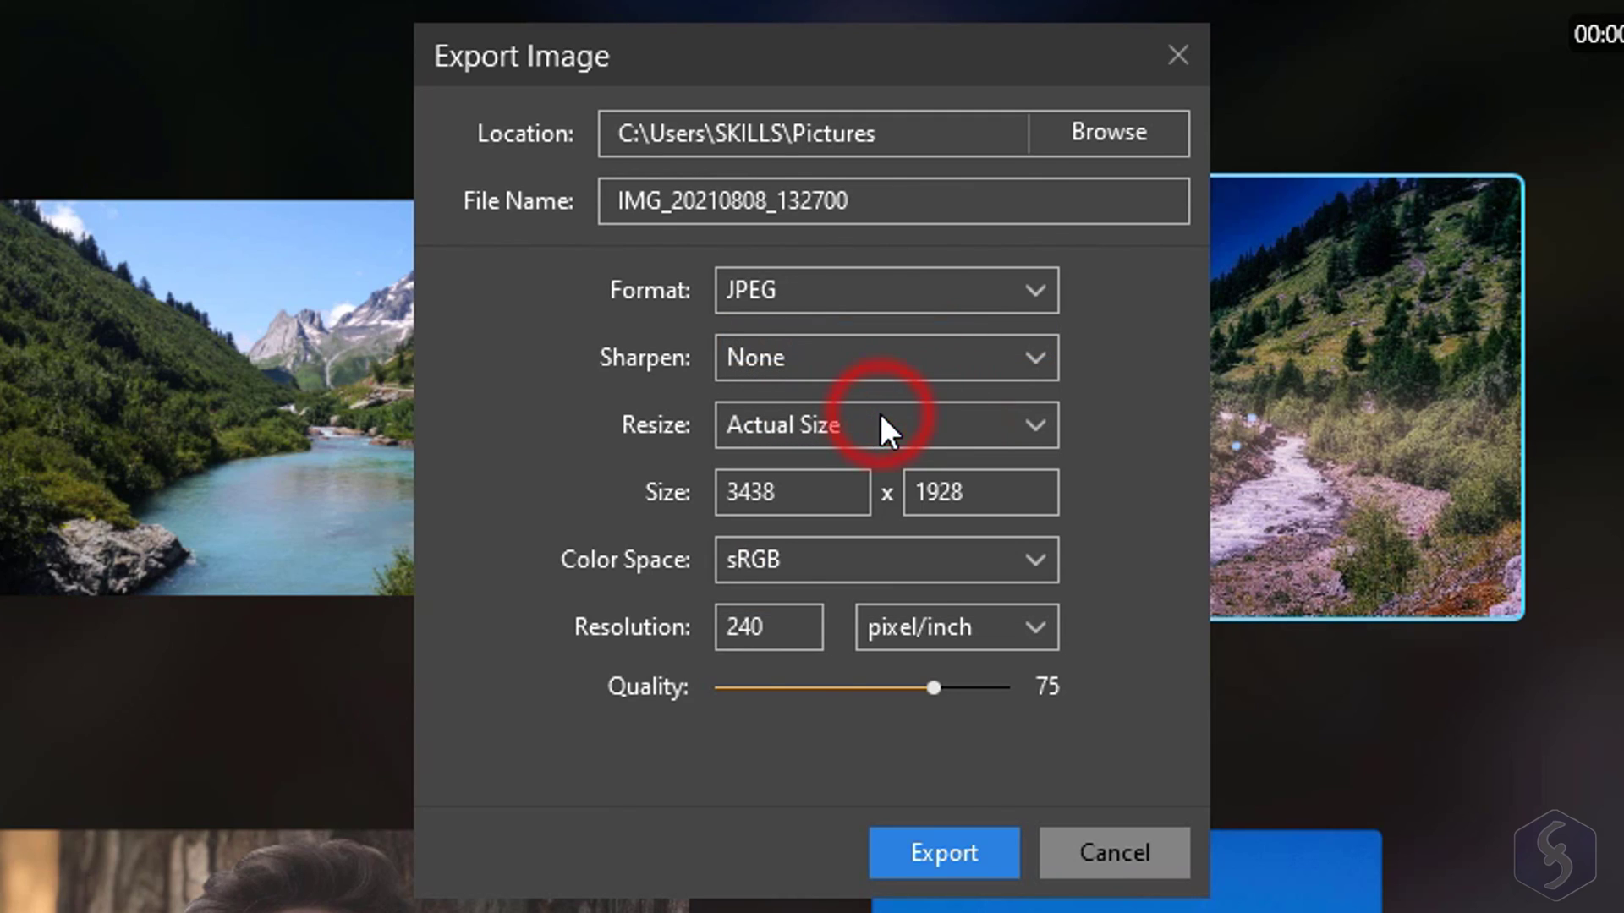
double_click(812, 483)
double_click(930, 499)
left_click(1046, 554)
Keep sRGB as the export colour space and leave Color Contrast at 0
left_click(1038, 559)
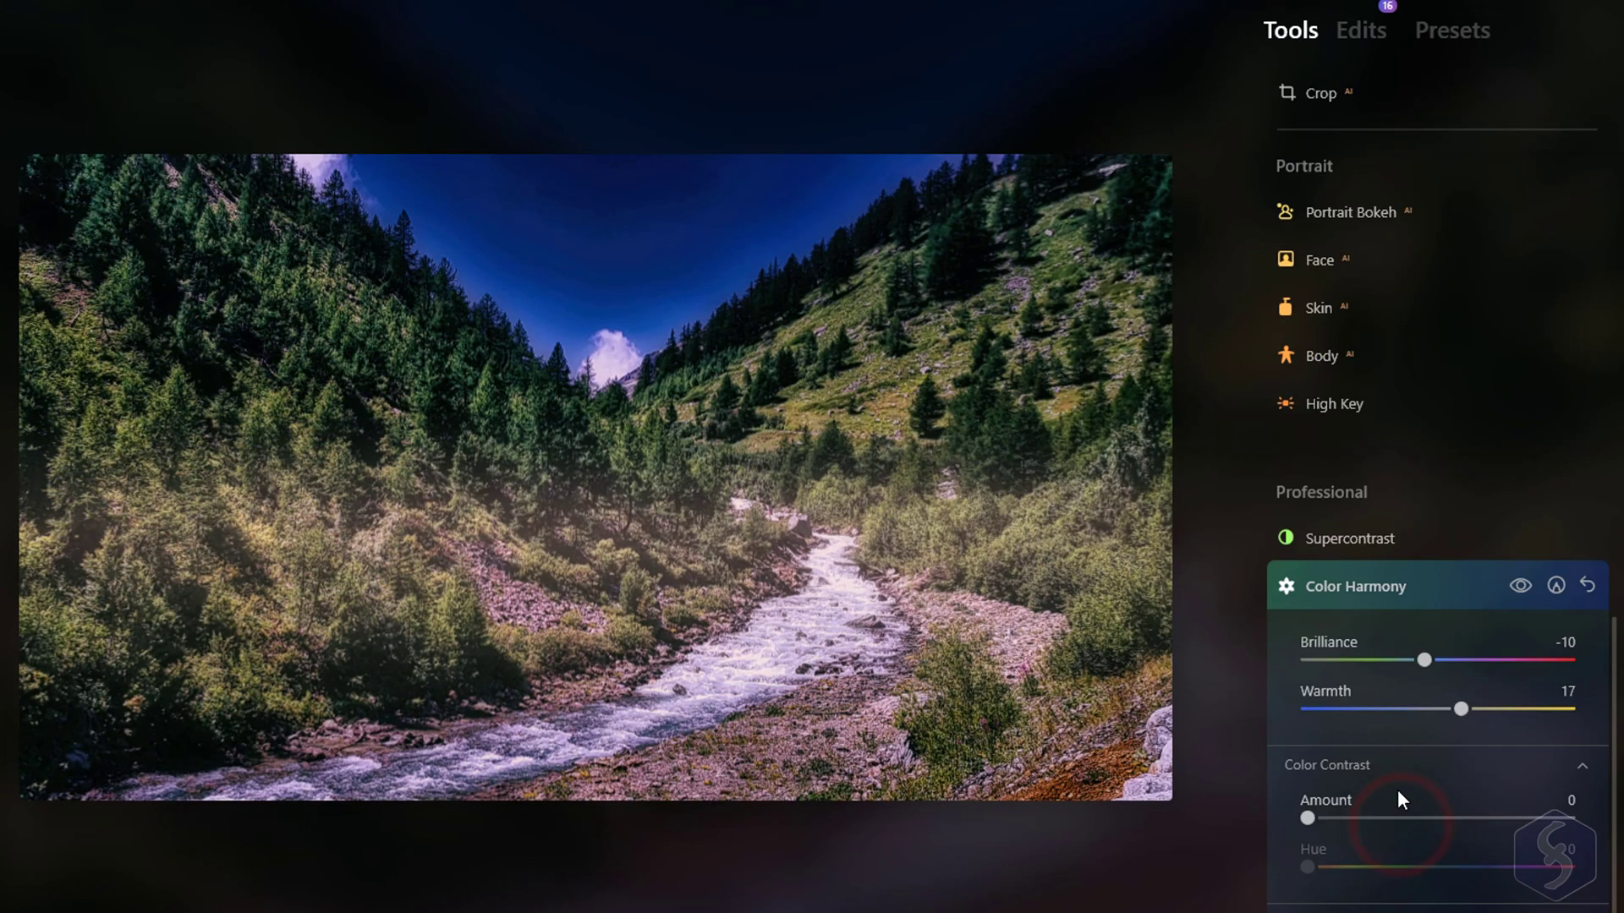
scroll(1397, 789, "down", 1)
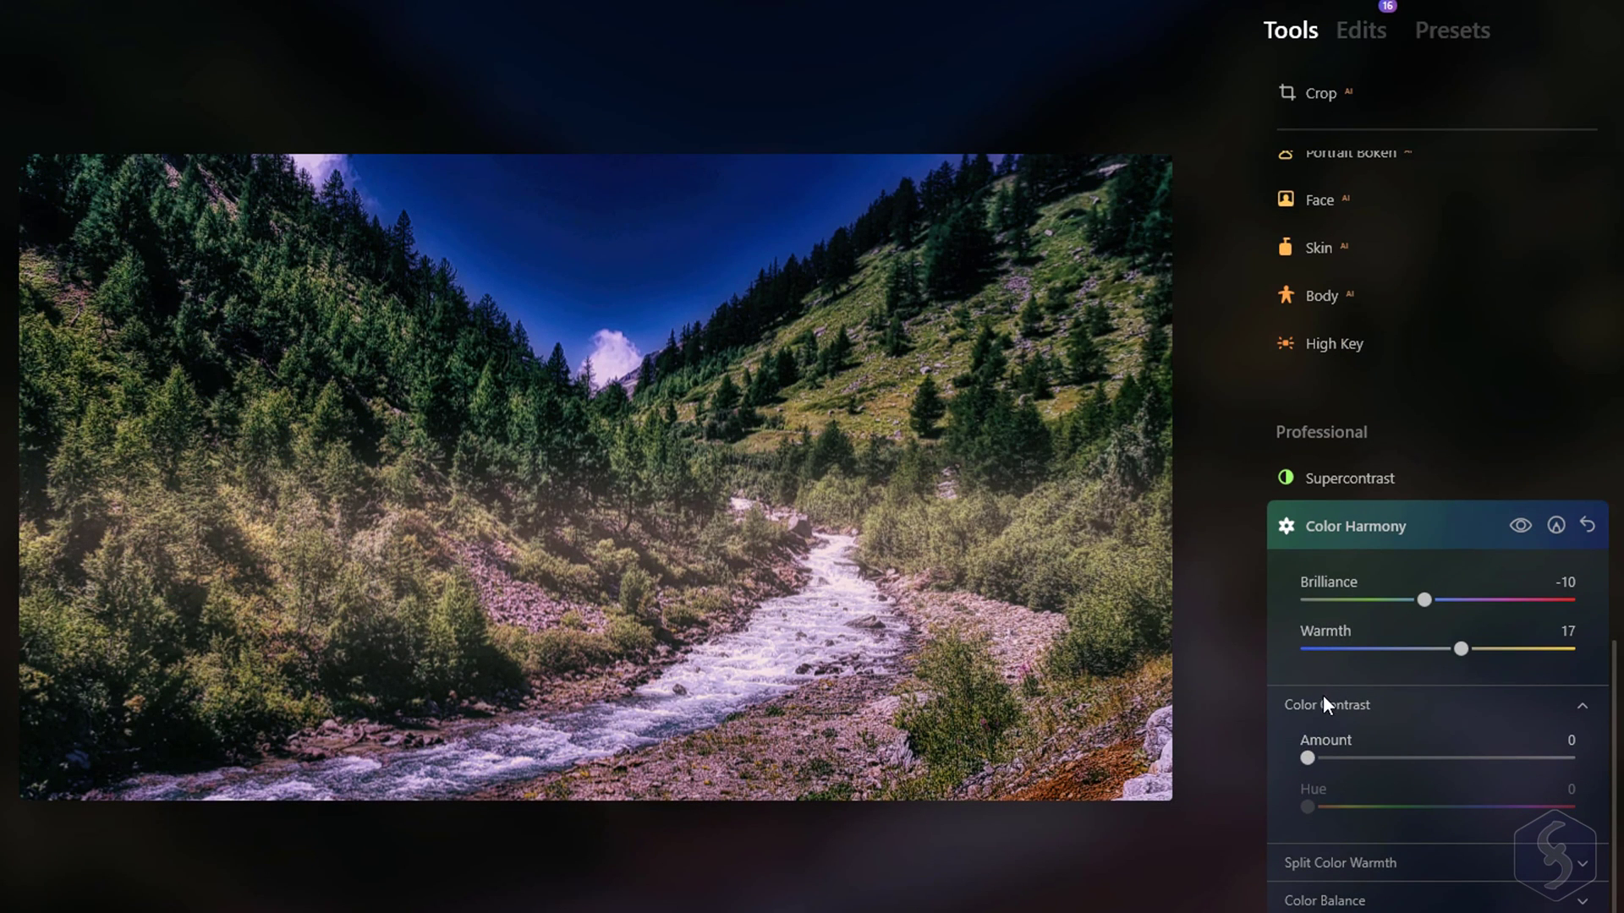
mouse_move(1311, 755)
left_mouse_down()
mouse_move(1520, 763)
mouse_move(1297, 764)
left_mouse_up()
Expand Split Color Warmth and drag the Warm slider to -69
left_click(1346, 856)
scroll(1392, 780, "down", 2)
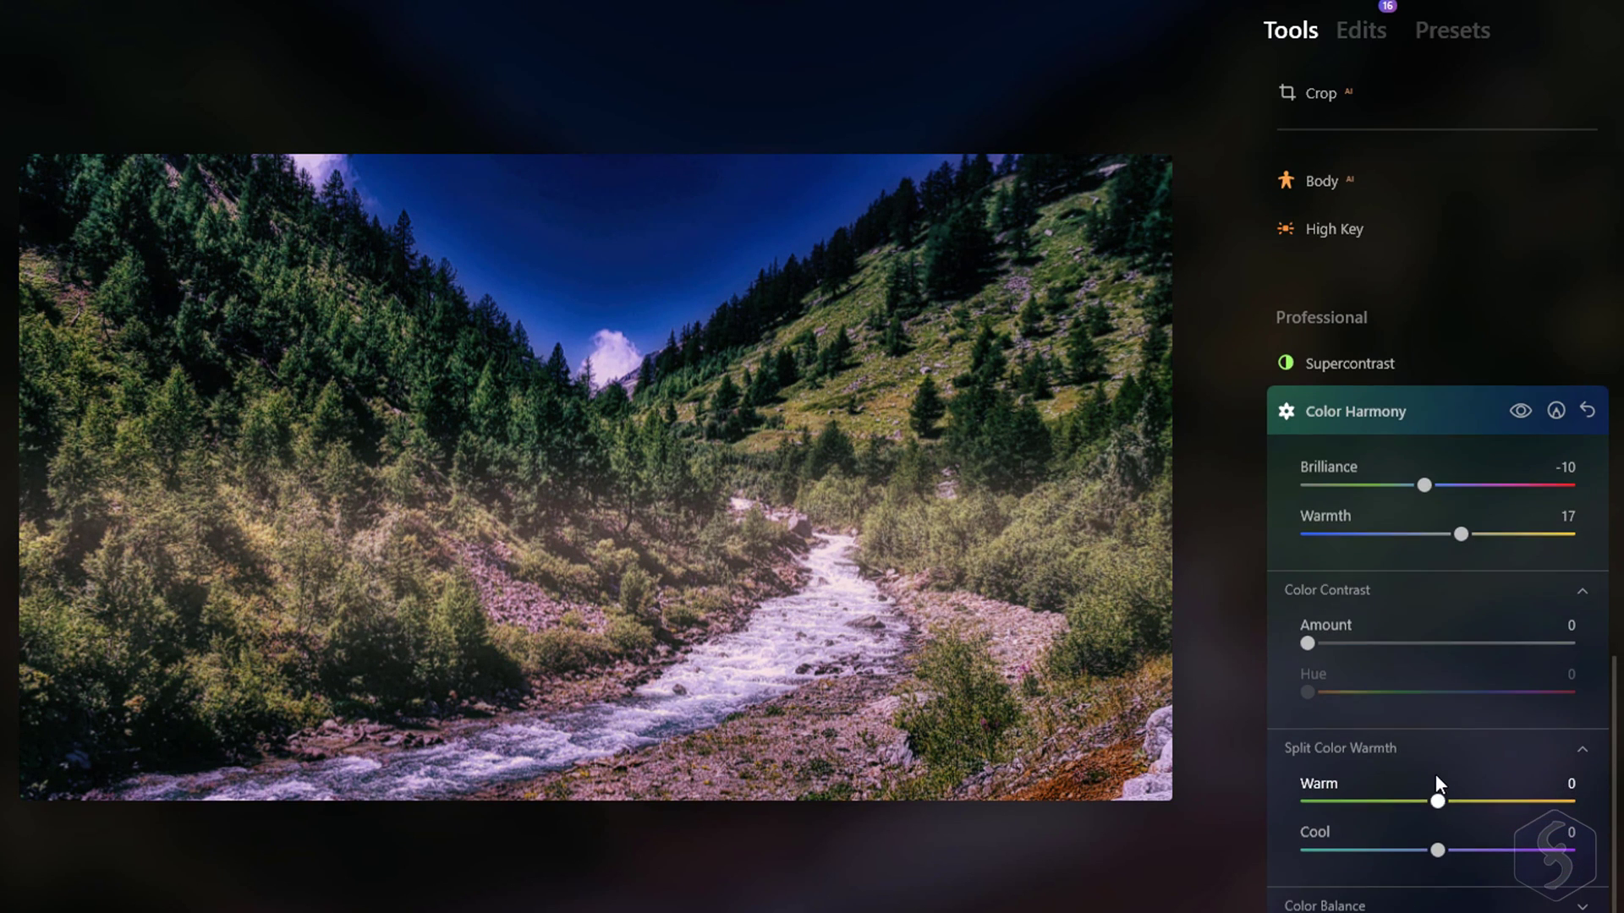
left_click_drag(1438, 794, 1356, 792)
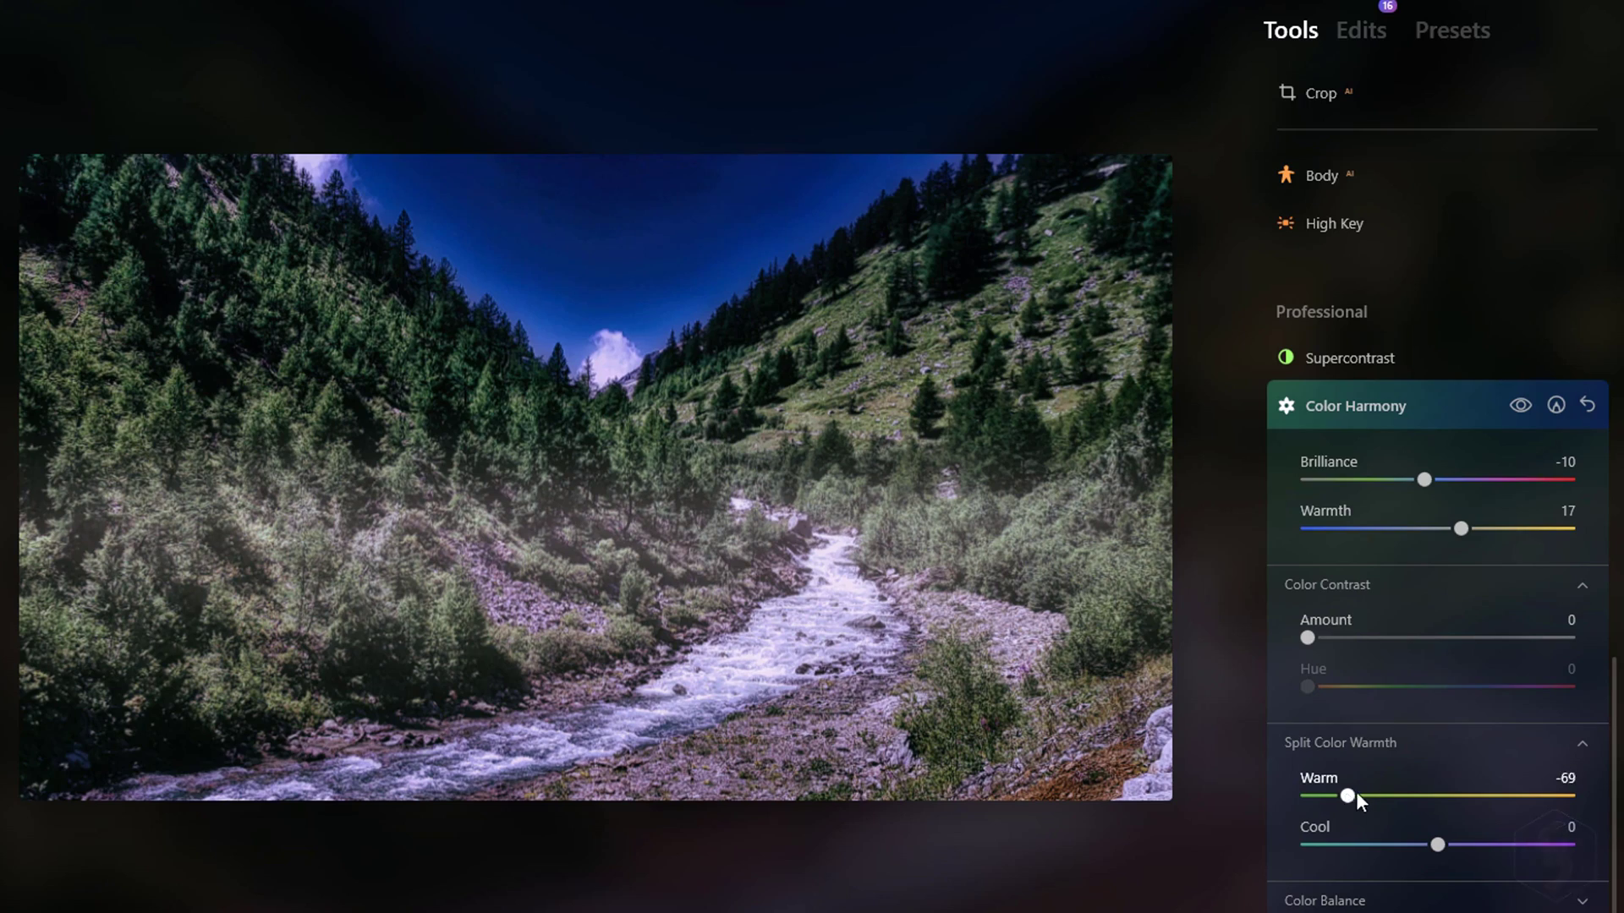